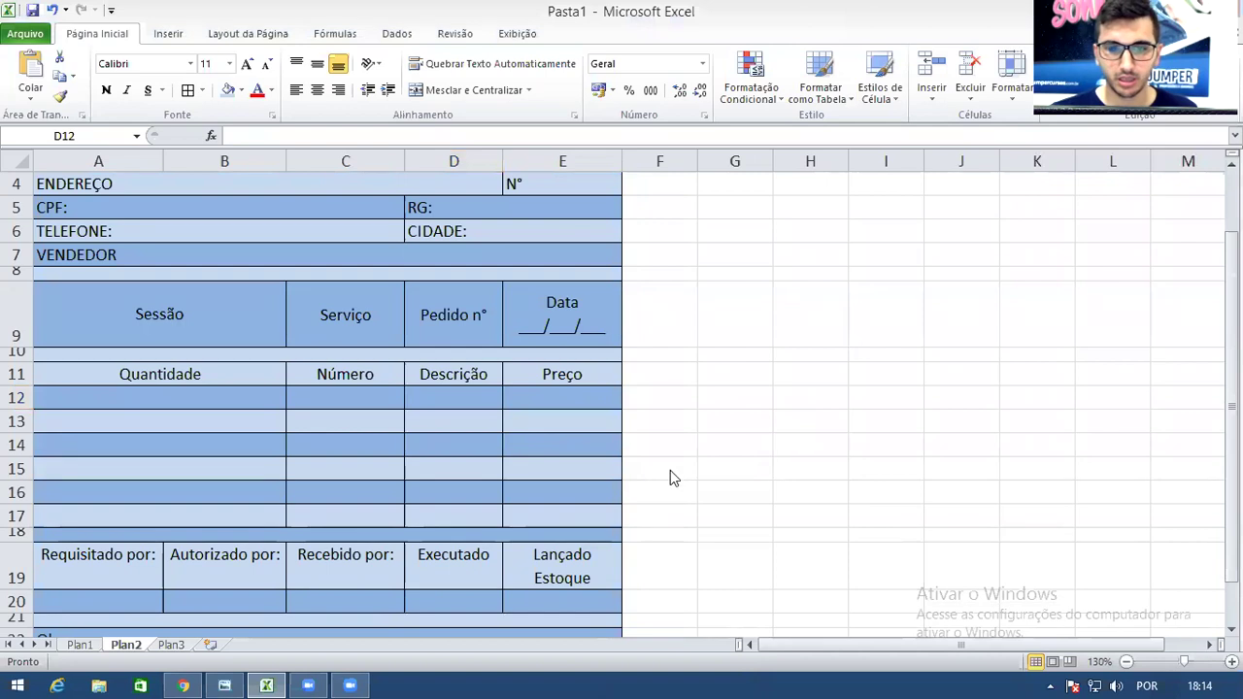
key("alt+Tab")
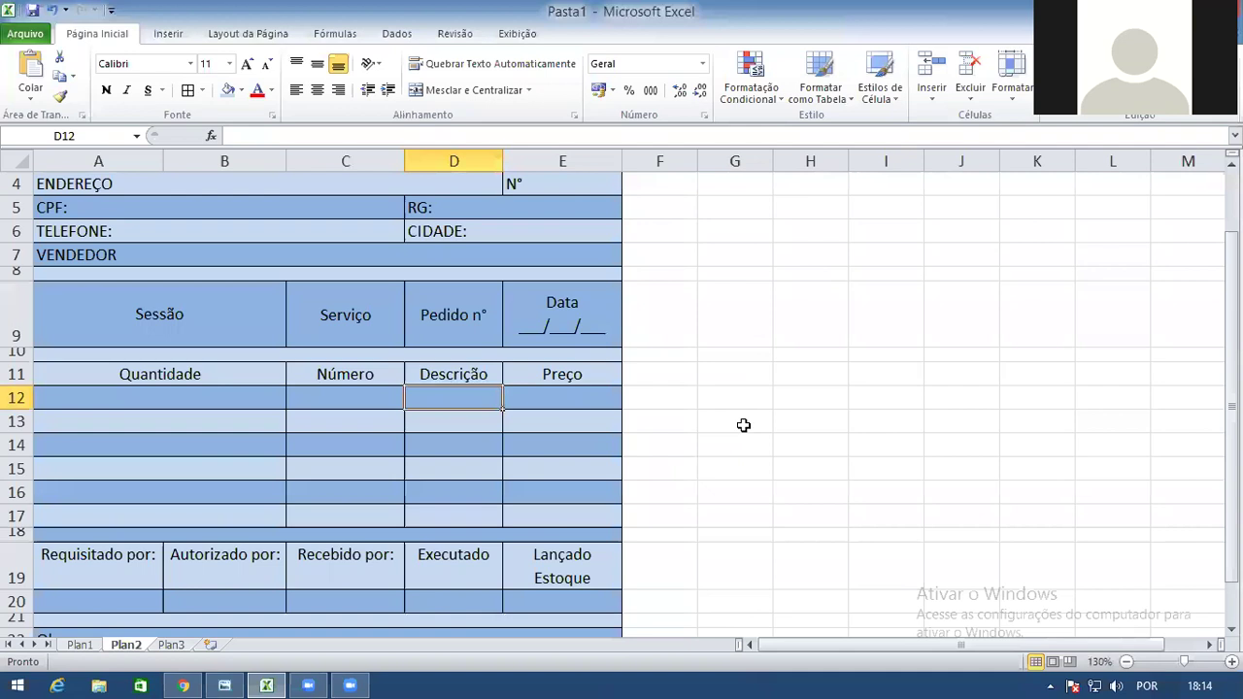
scroll(743, 425, "down", 4)
scroll(744, 423, "up", 5)
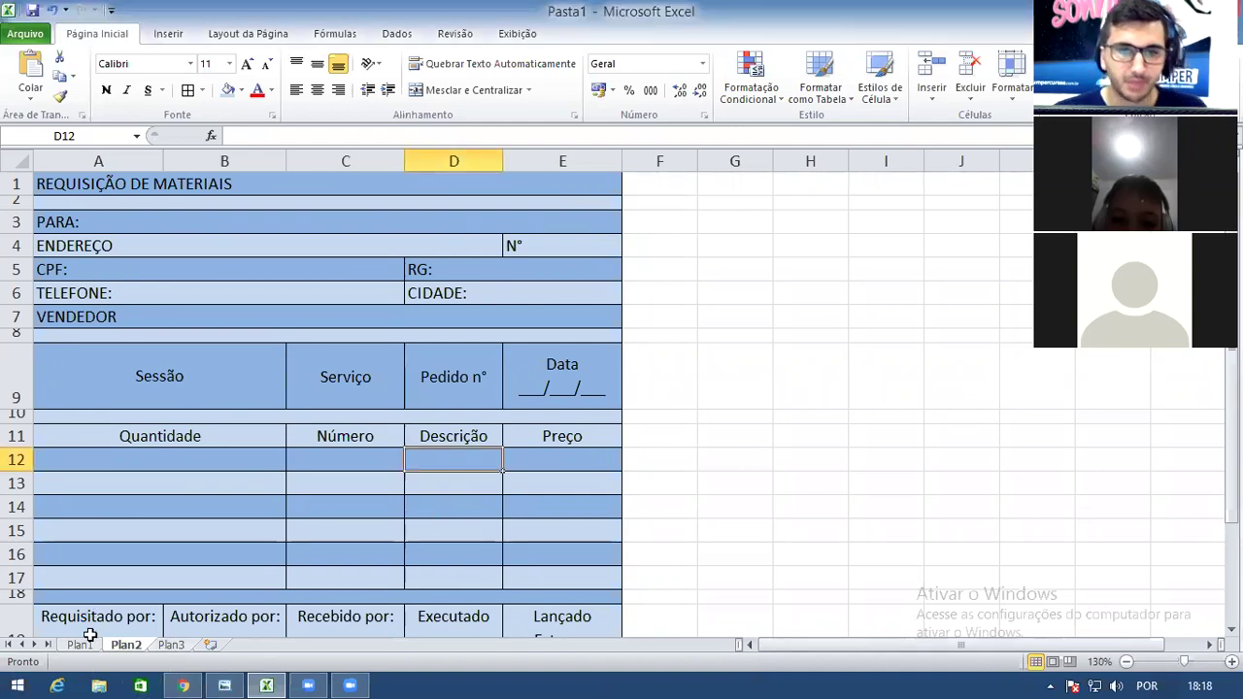
Open the empty Plan3 sheet and set its zoom to 120%
left_click(173, 645)
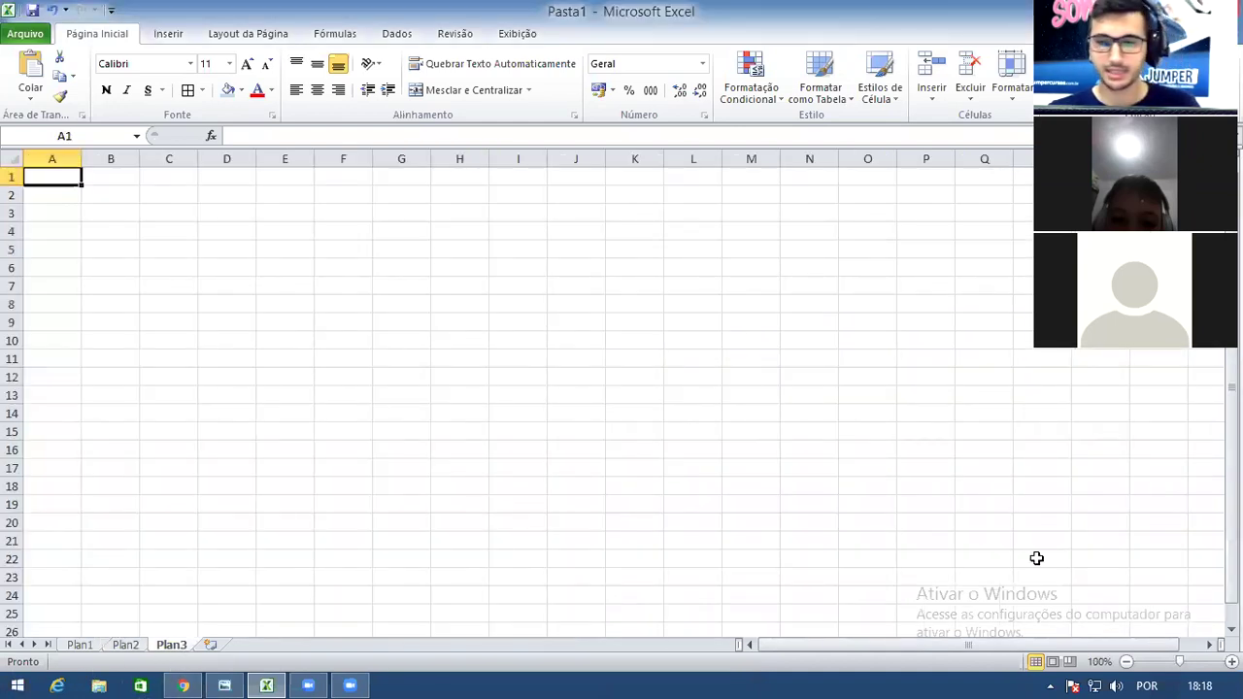
left_click(1231, 661)
left_click(1231, 661)
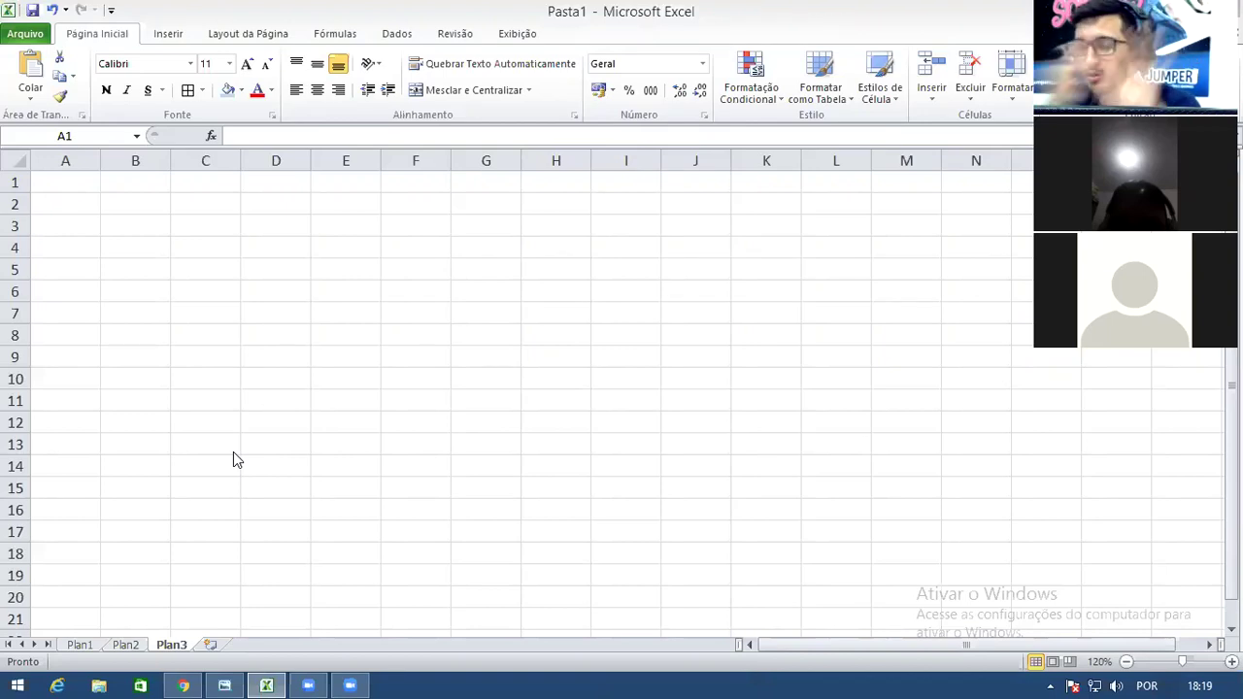
Merge and center cells A1 through H1 to form the title row
left_click(44, 185)
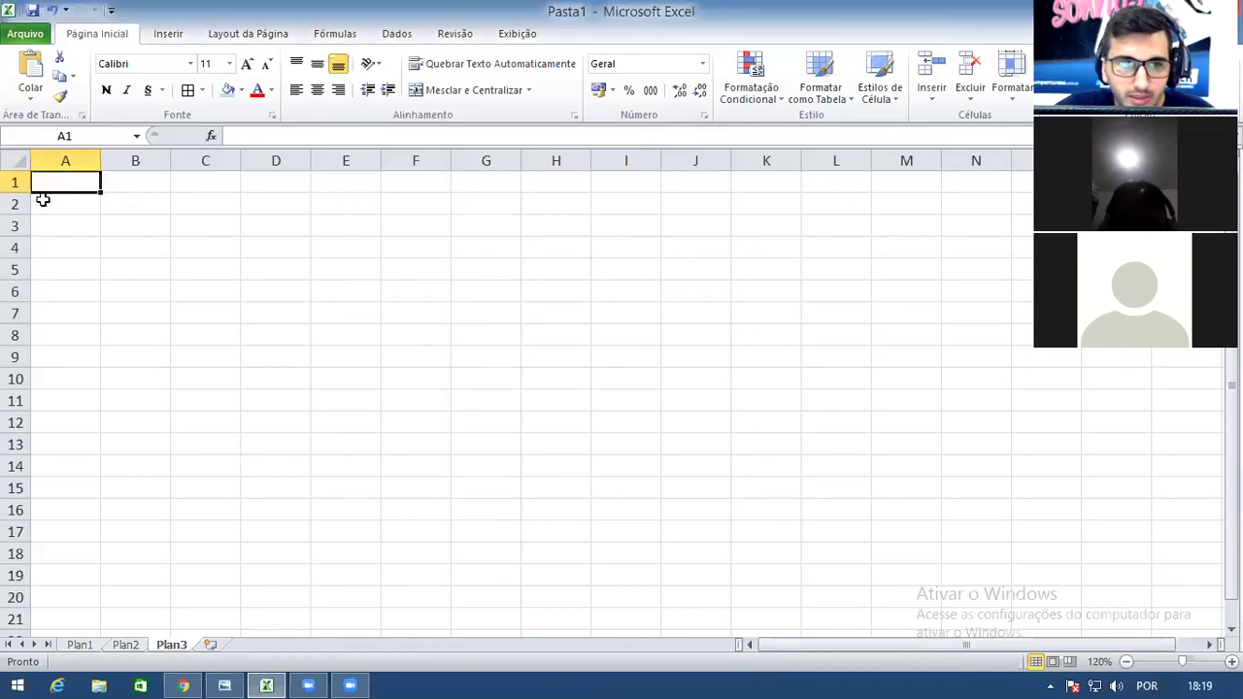
left_click_drag(44, 184, 573, 197)
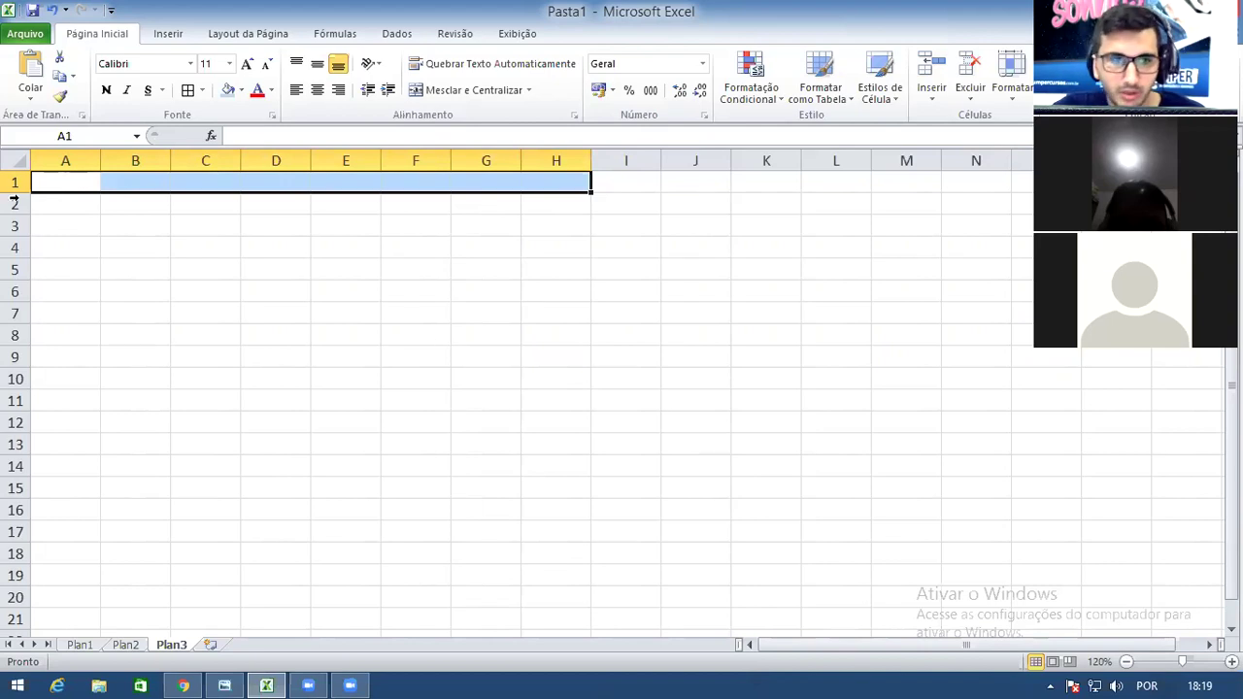
left_click(66, 182)
left_click_drag(98, 183, 592, 191)
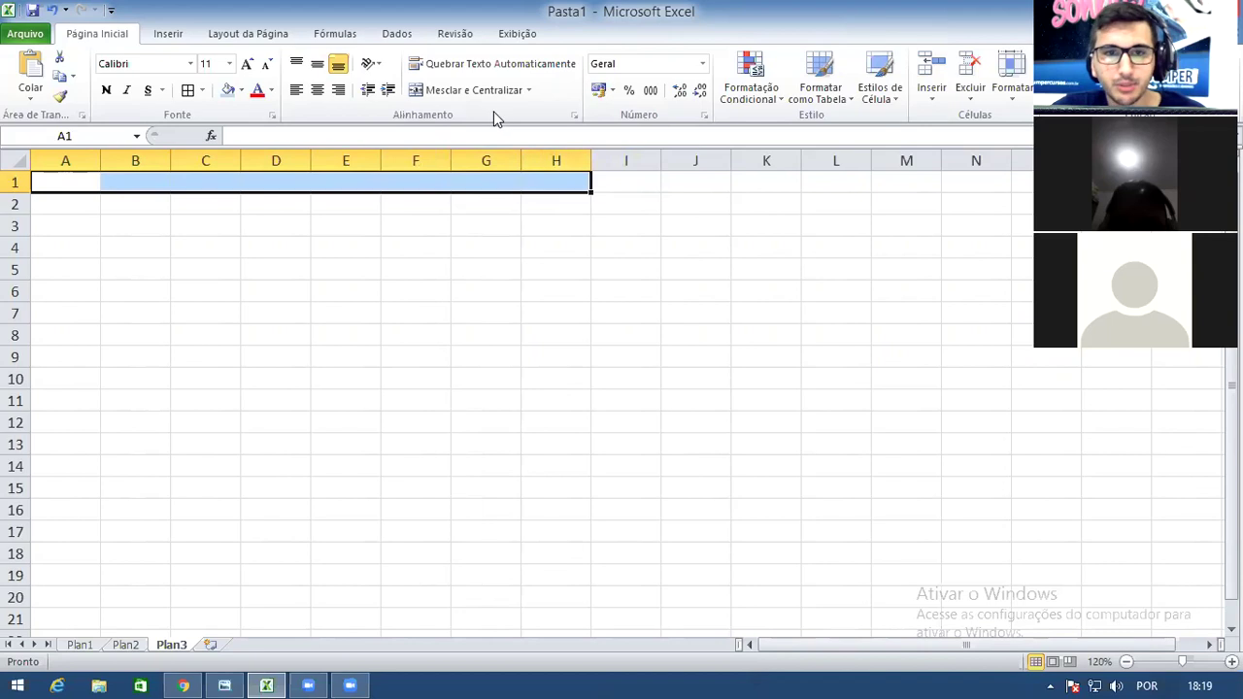
left_click(431, 87)
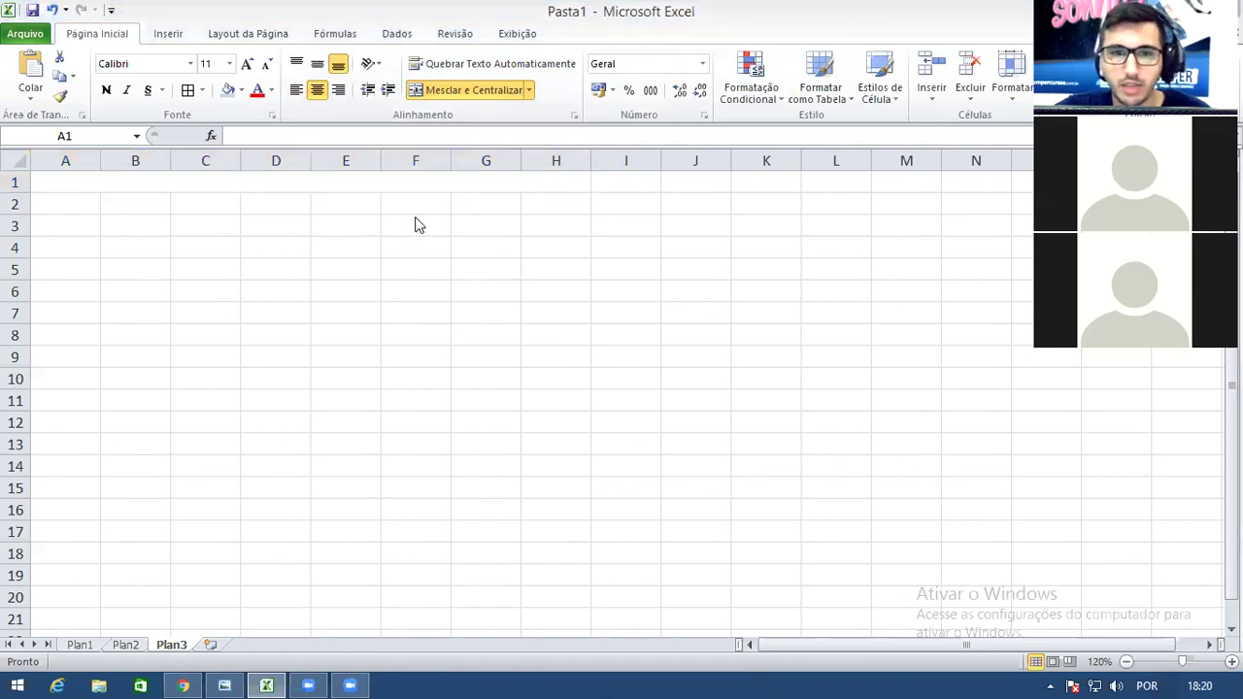
Enter the title "HORÁRIO DE TRABALHO EXTERNO" in the merged cell of row 1
left_click(327, 185)
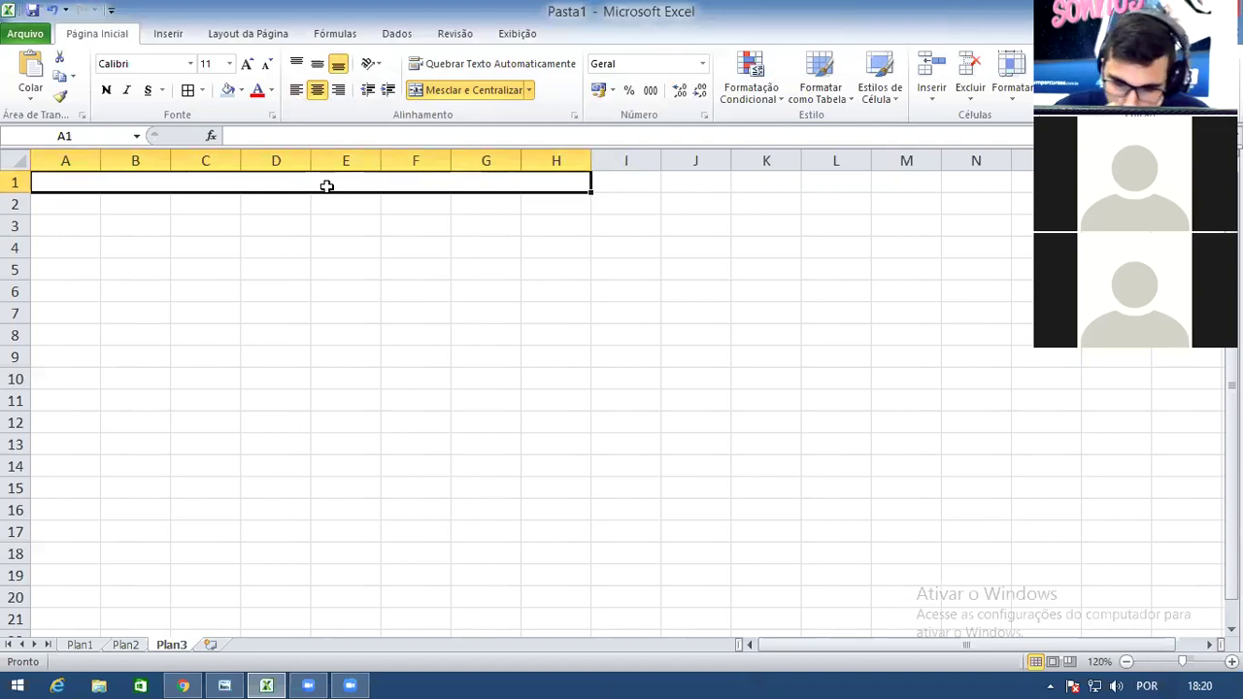
type("Fo")
key("BackSpace")
key("BackSpace")
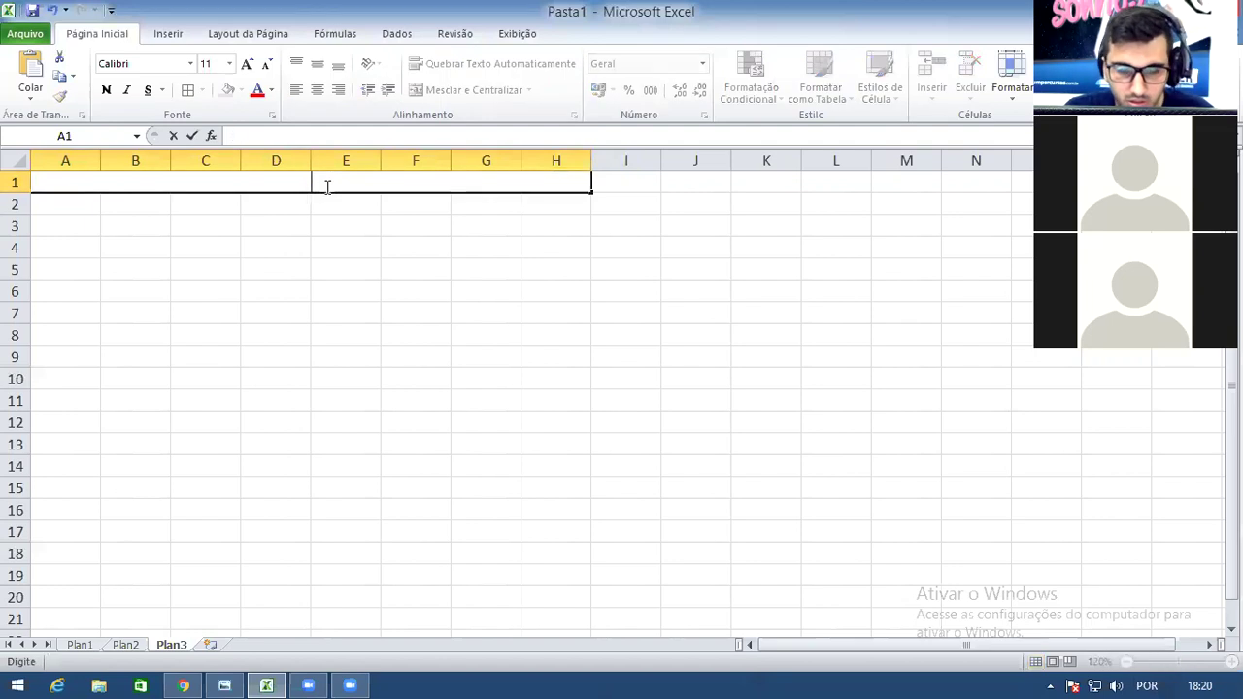
type("HORÁR")
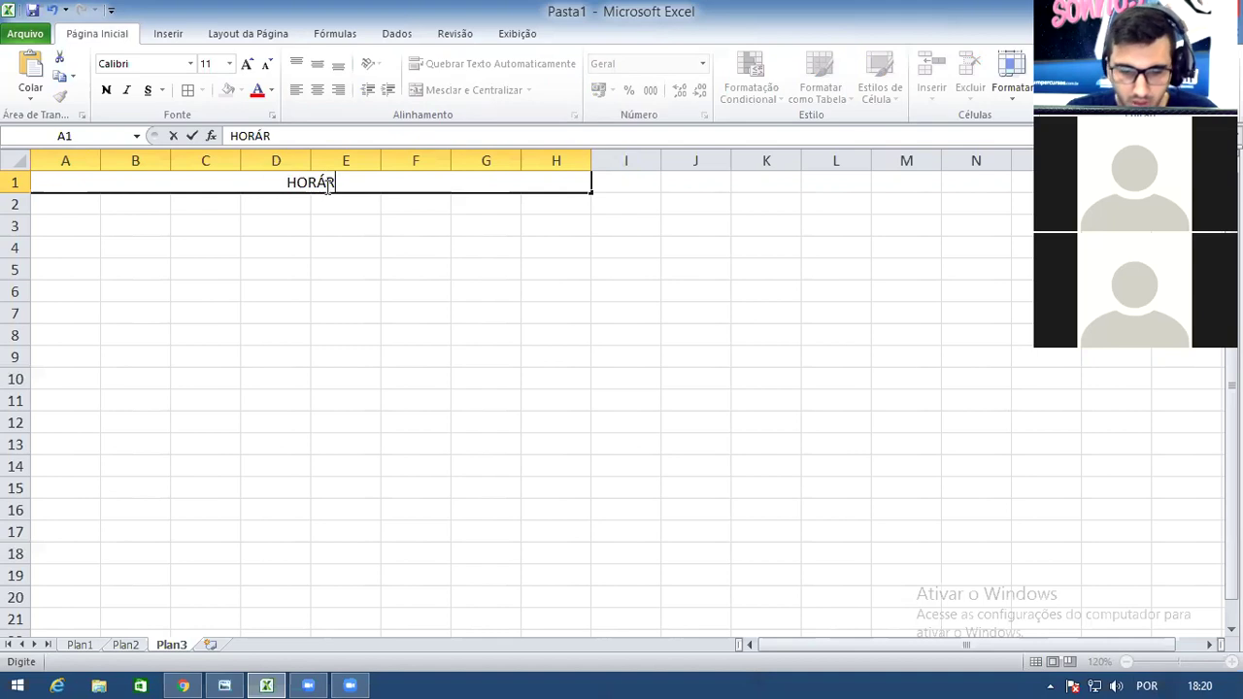
type("IO DE ")
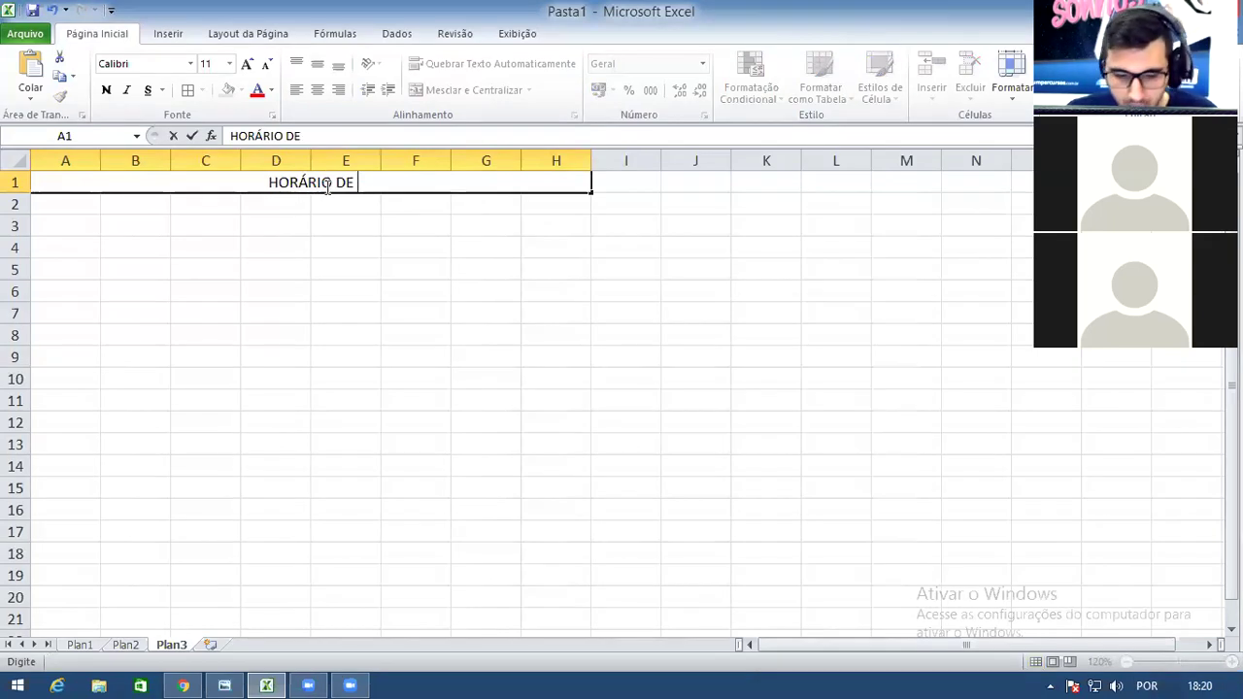
type("TRABALH")
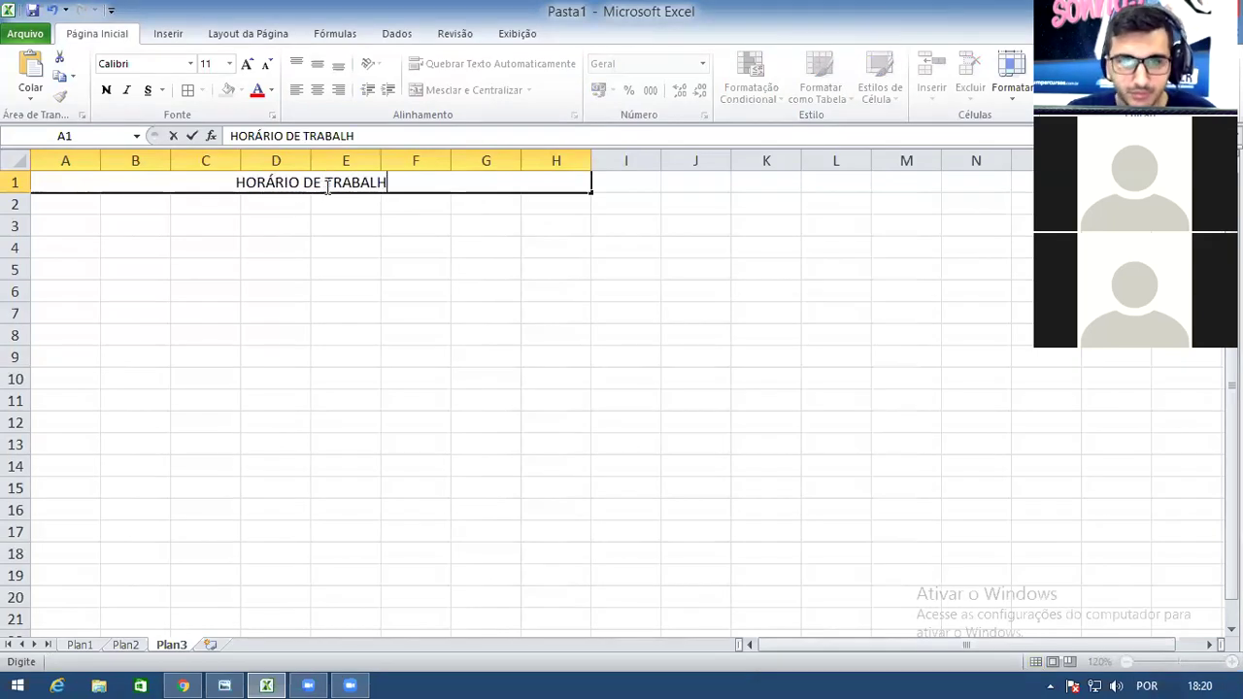
type("O EXTERNO")
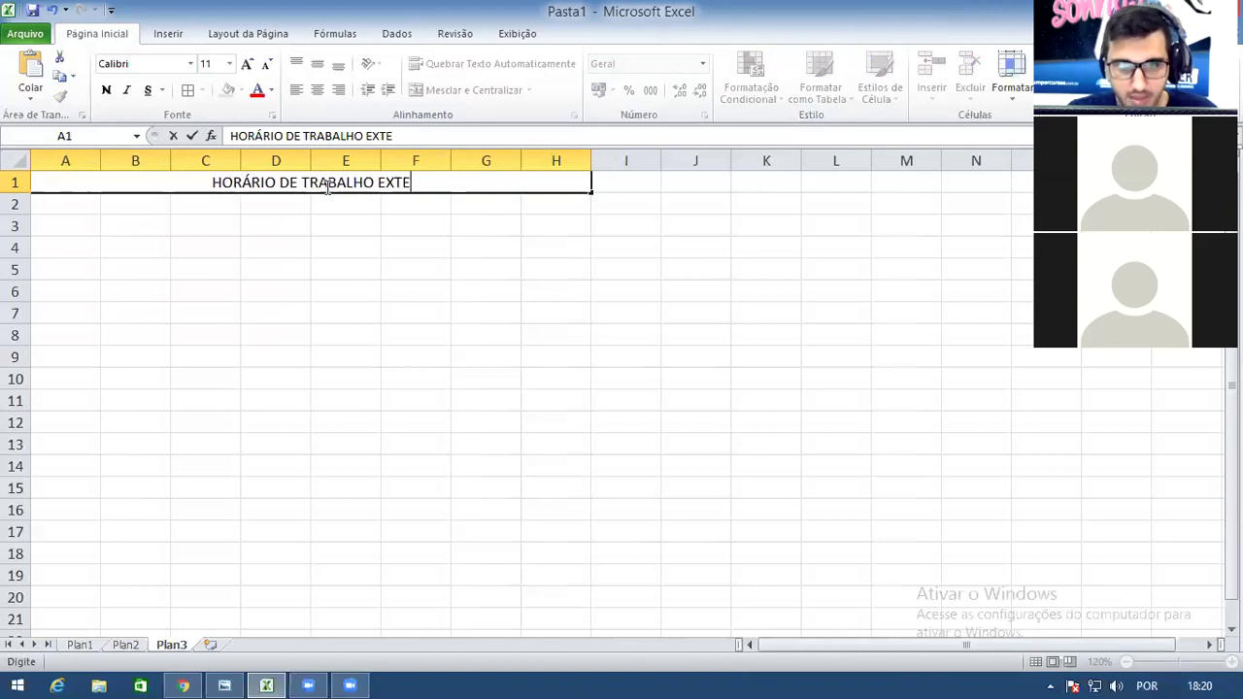
left_click(244, 243)
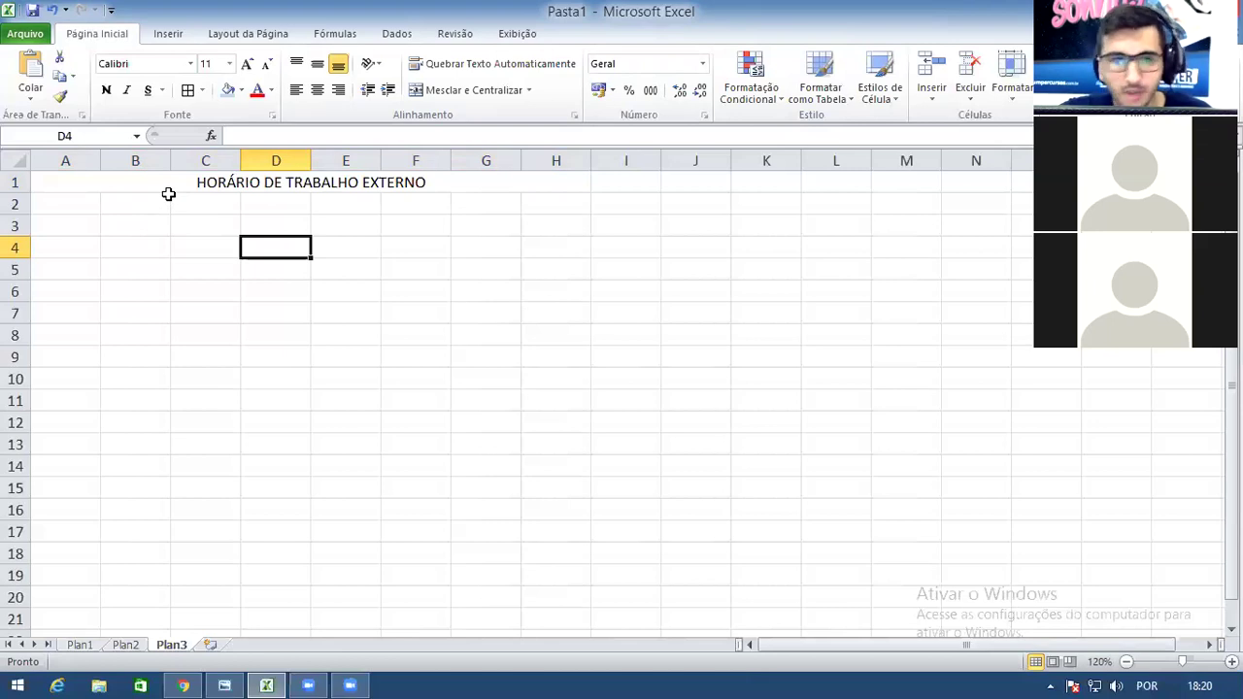
Merge cells A2 and B2 into one cell below the title
left_click_drag(78, 206, 126, 204)
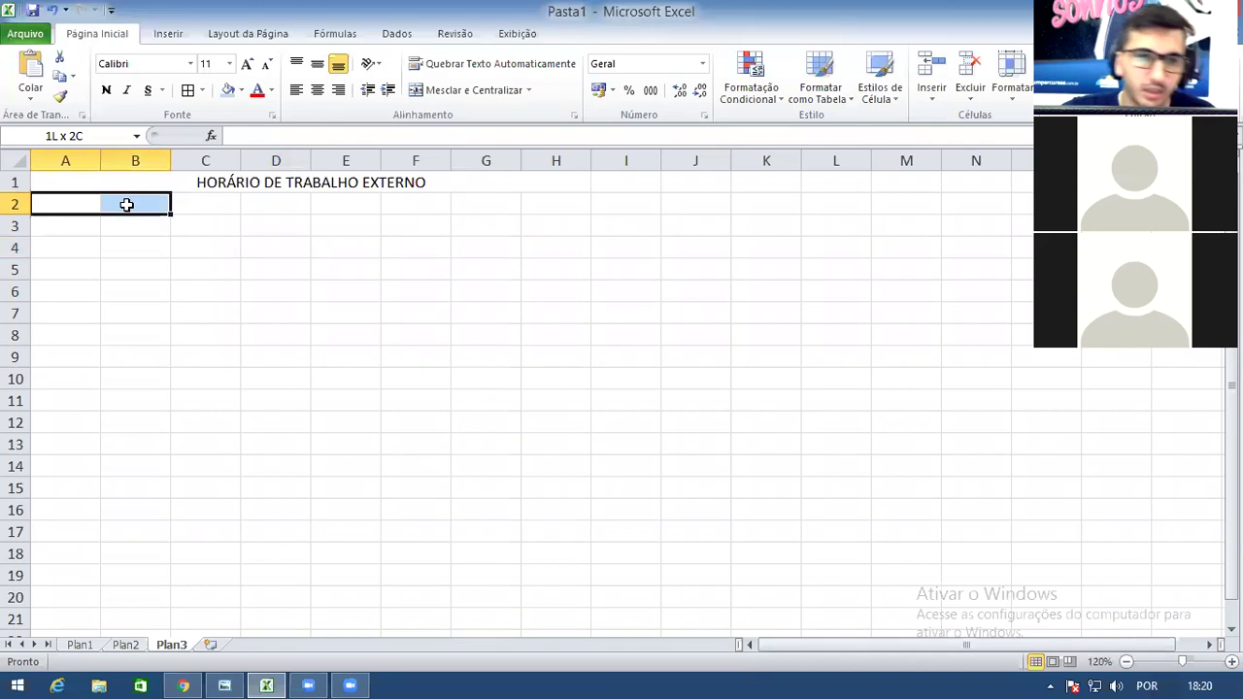
left_click(462, 87)
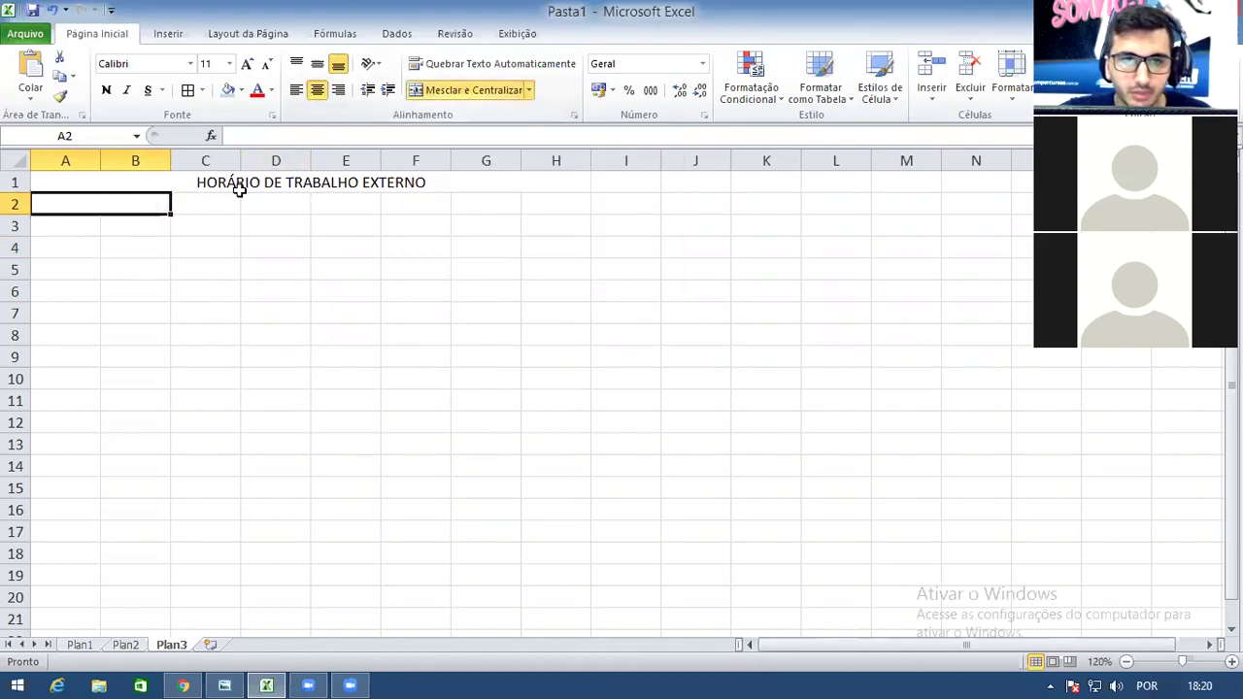
left_click_drag(152, 200, 414, 203)
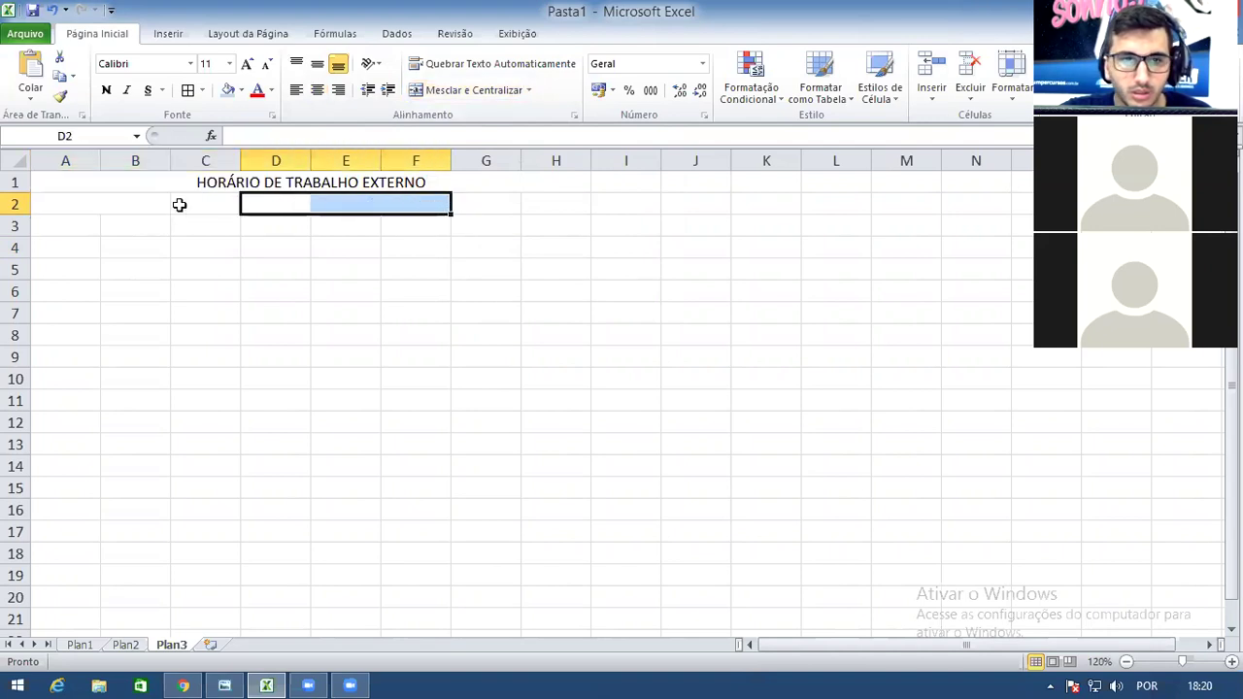
left_click(141, 204)
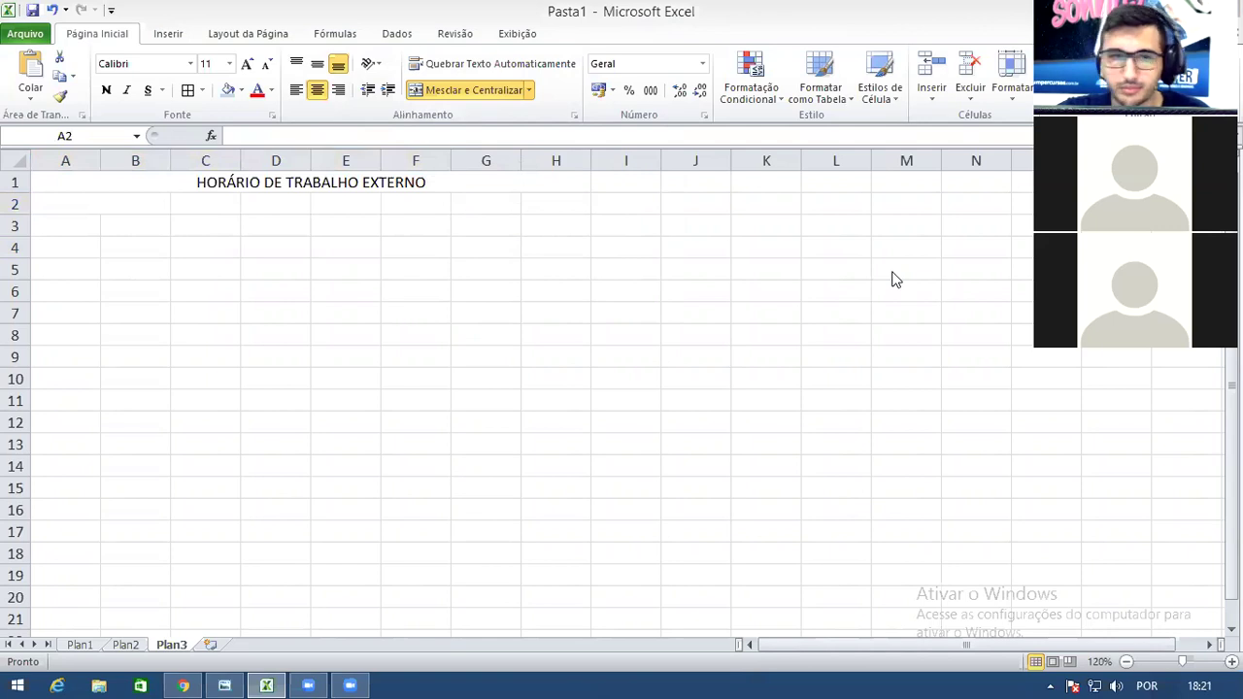
Enter the label "N° ORDEM" in the merged cell A2:B2 and align it left
left_click(113, 196, "shift")
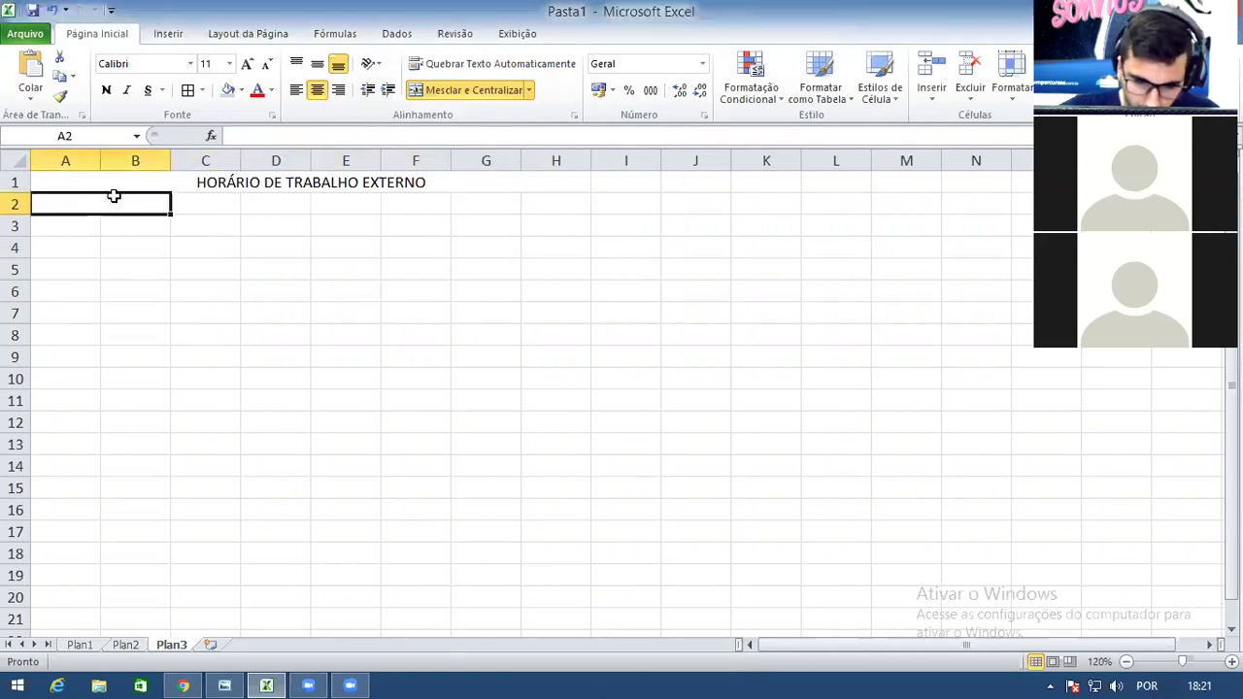
type("N°")
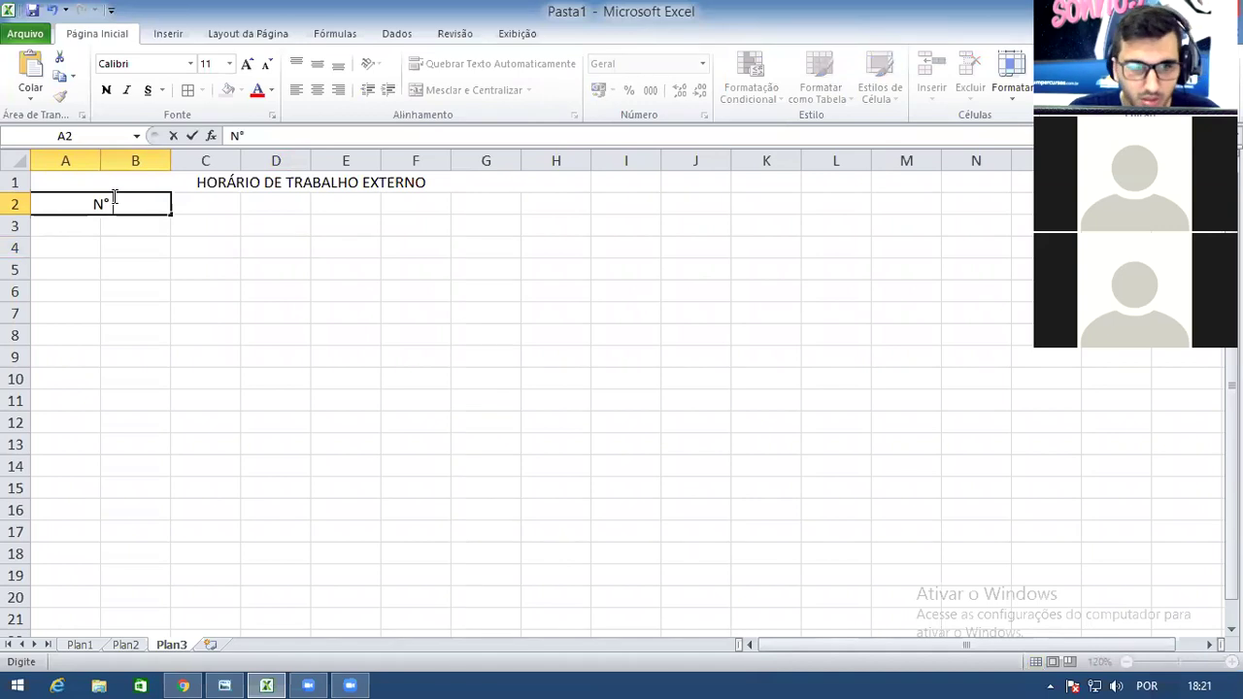
type(" ORDEM")
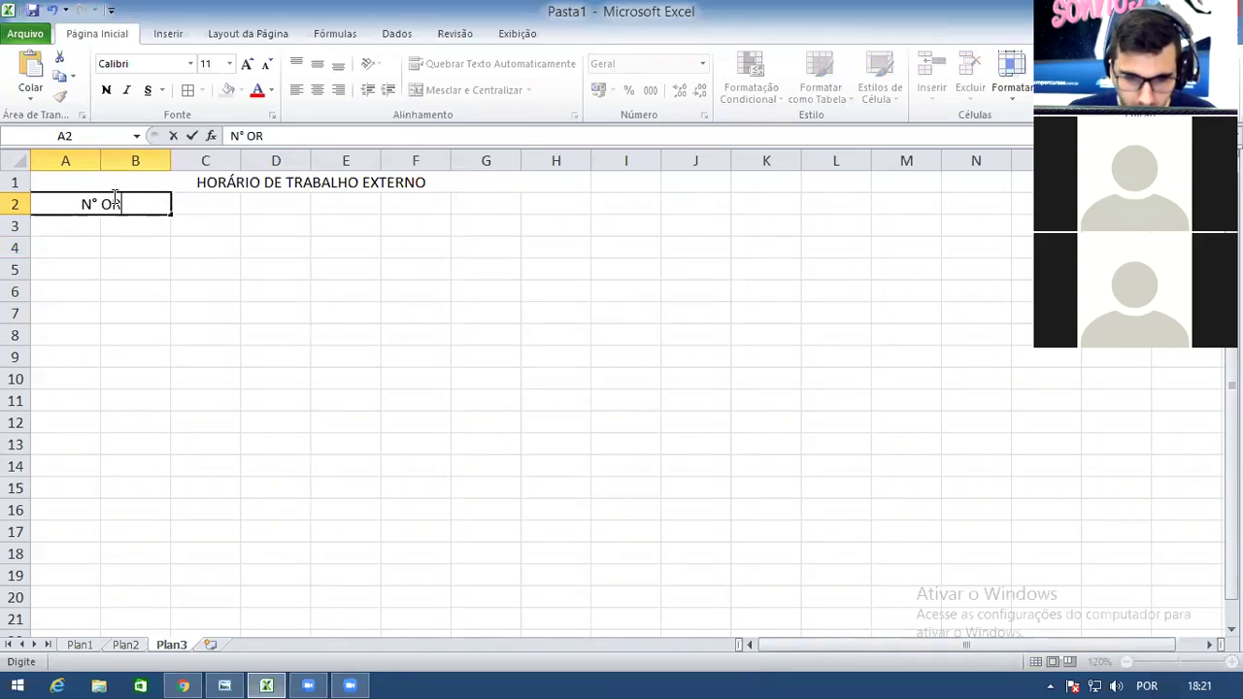
left_click(75, 304)
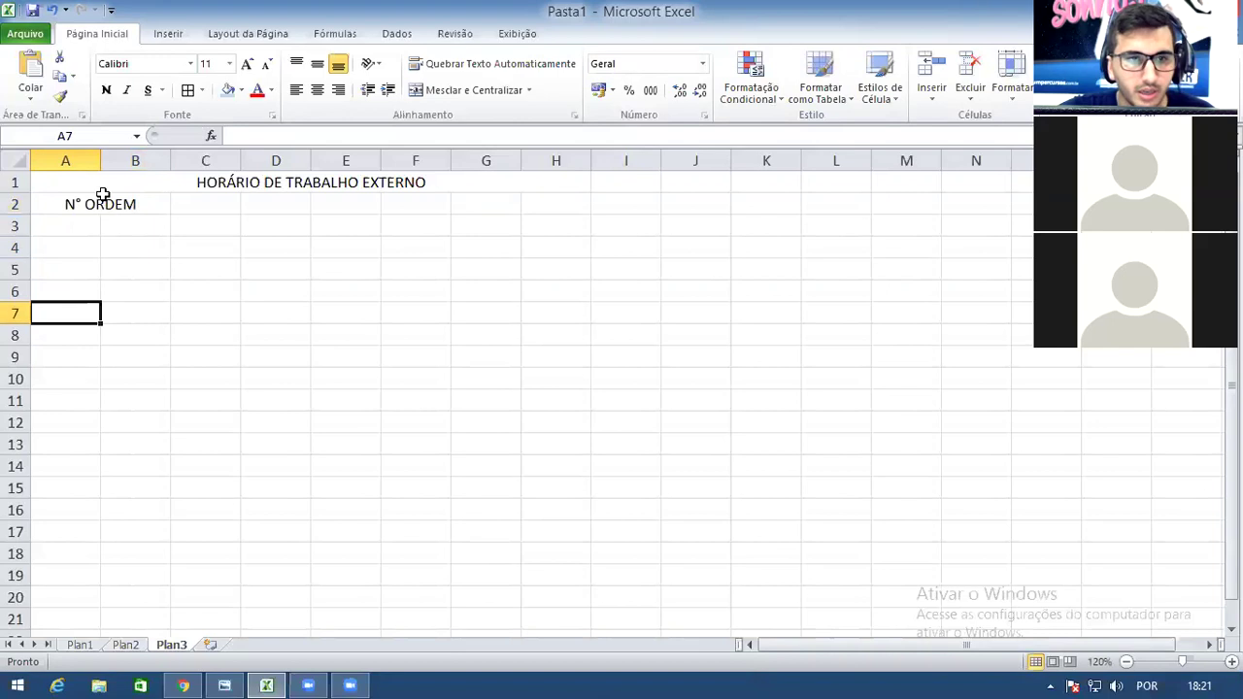
left_click(102, 200)
left_click(296, 90)
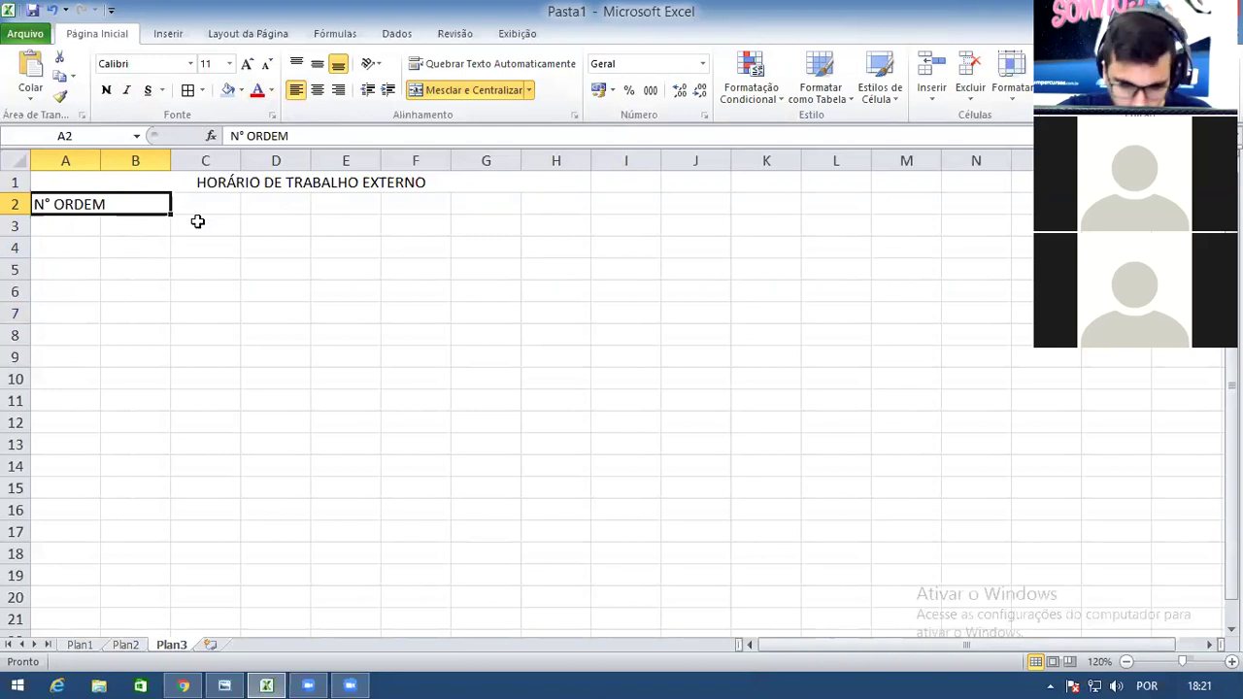
Merge cells C2 through F2 and enter the left-aligned label "NOME DO EMPREGADOR" there
left_click_drag(203, 204, 410, 206)
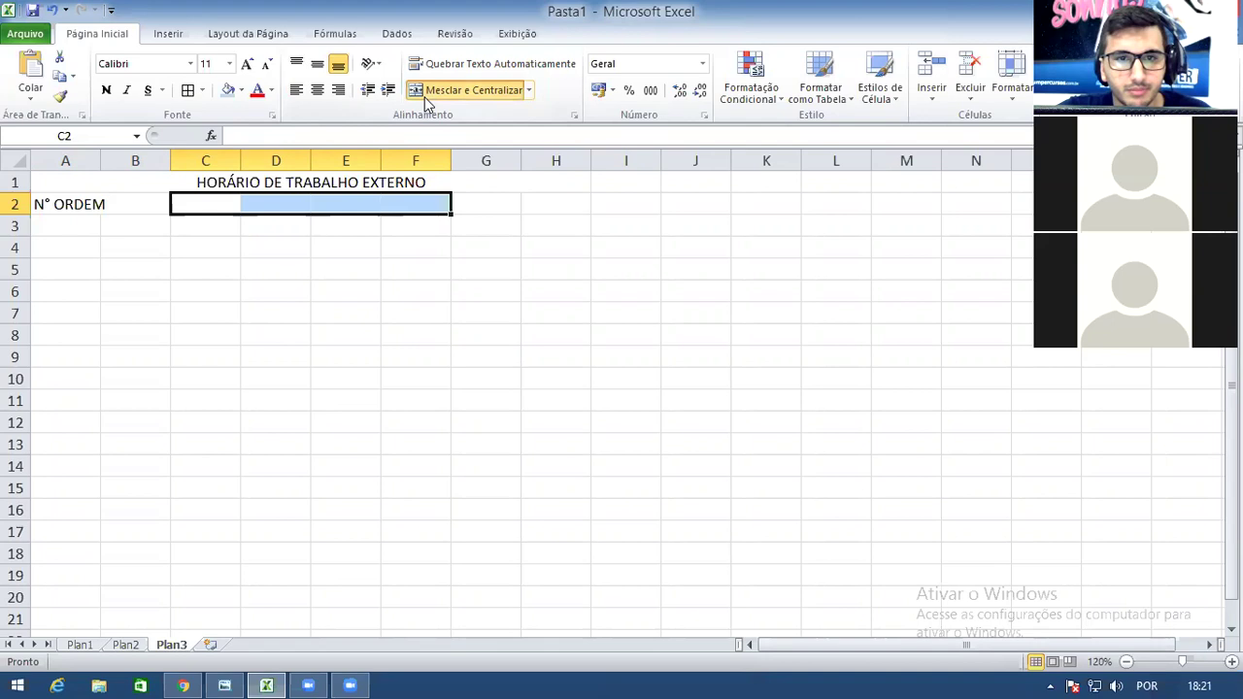
left_click(424, 91)
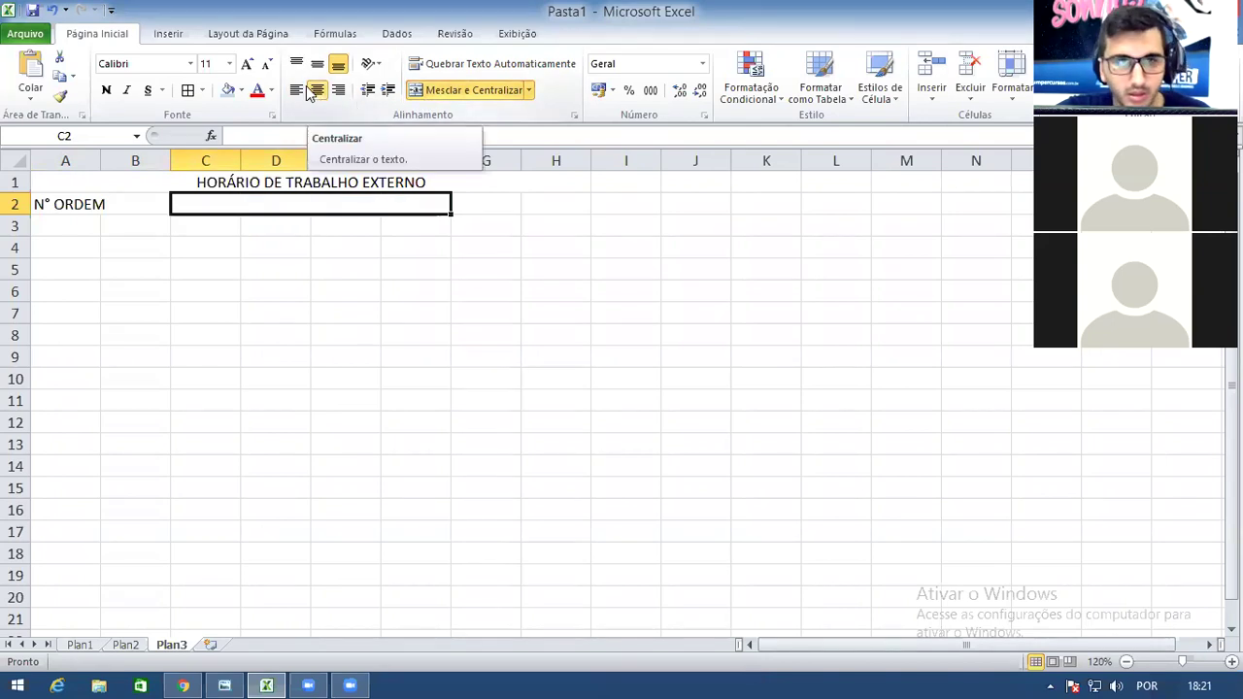
left_click(303, 93)
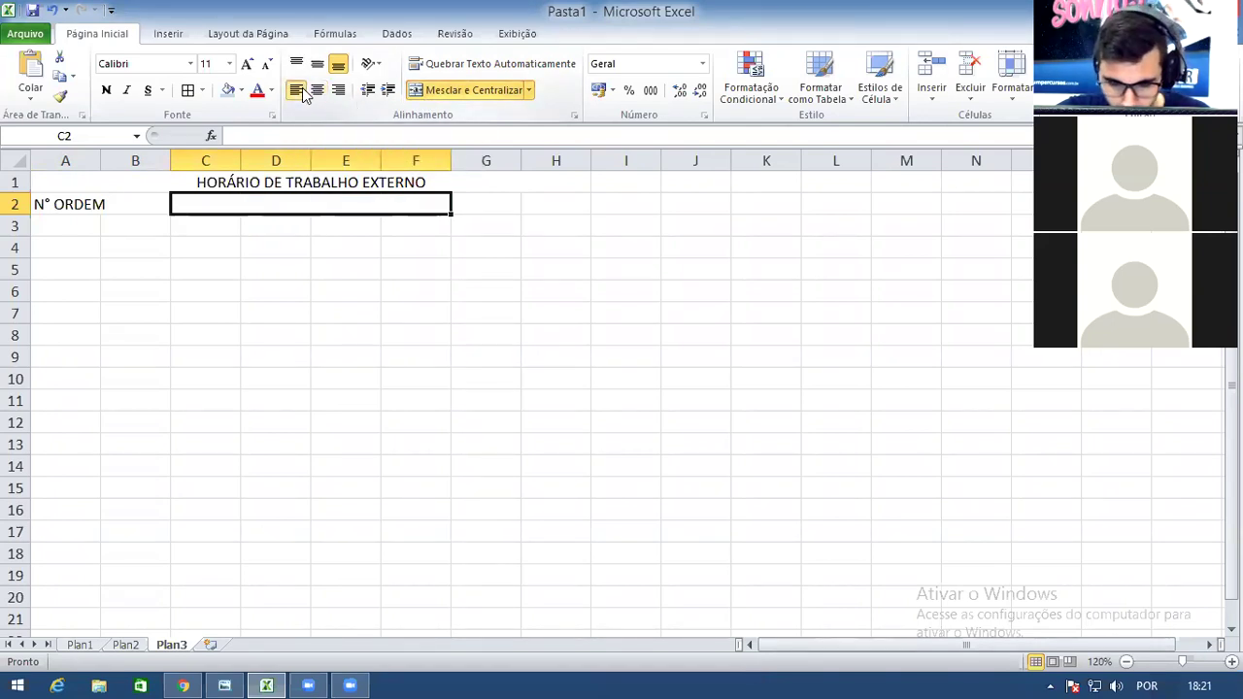
type("NOME ")
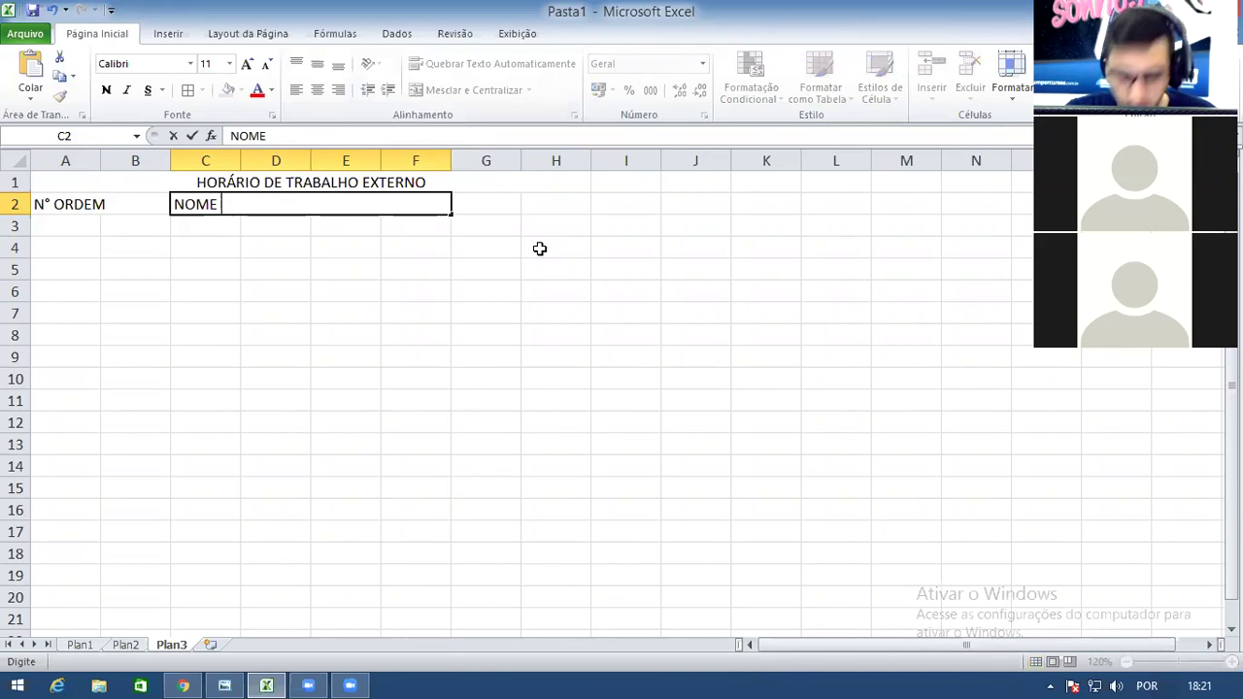
type("DO EMPREGADOR")
key("Tab")
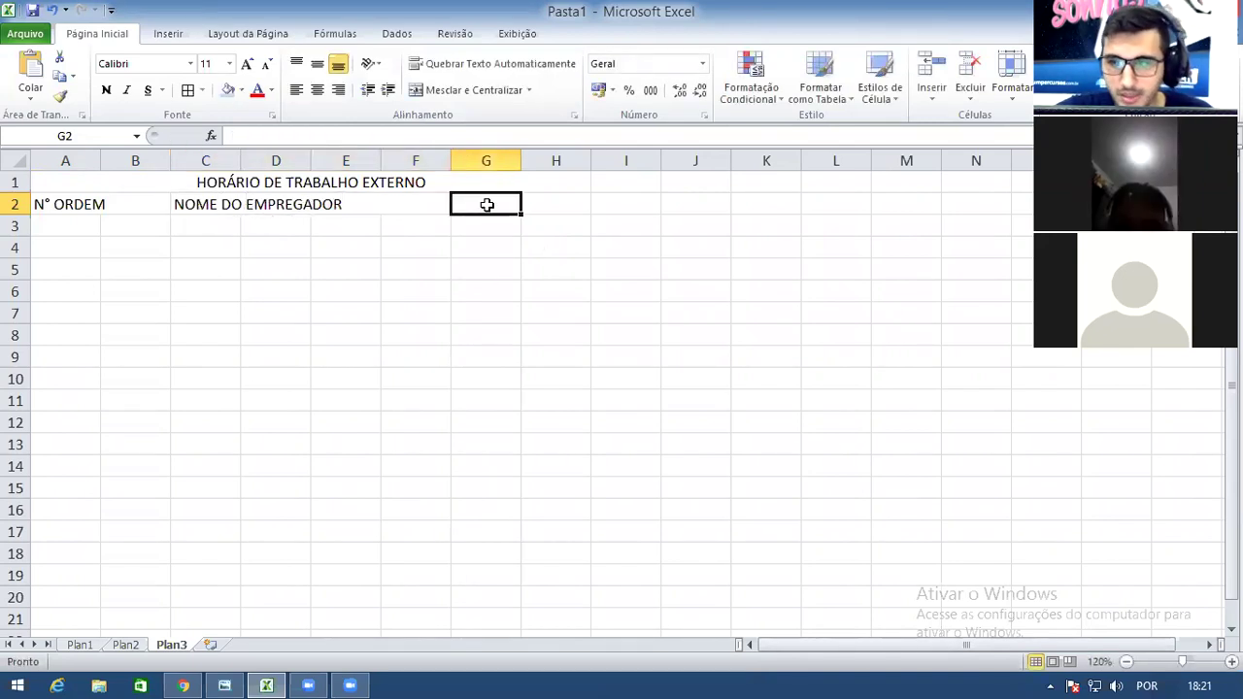
Merge cells G2 and H2 and enter the left-aligned label "N° DO CNPJ" there
left_click_drag(488, 202, 536, 202)
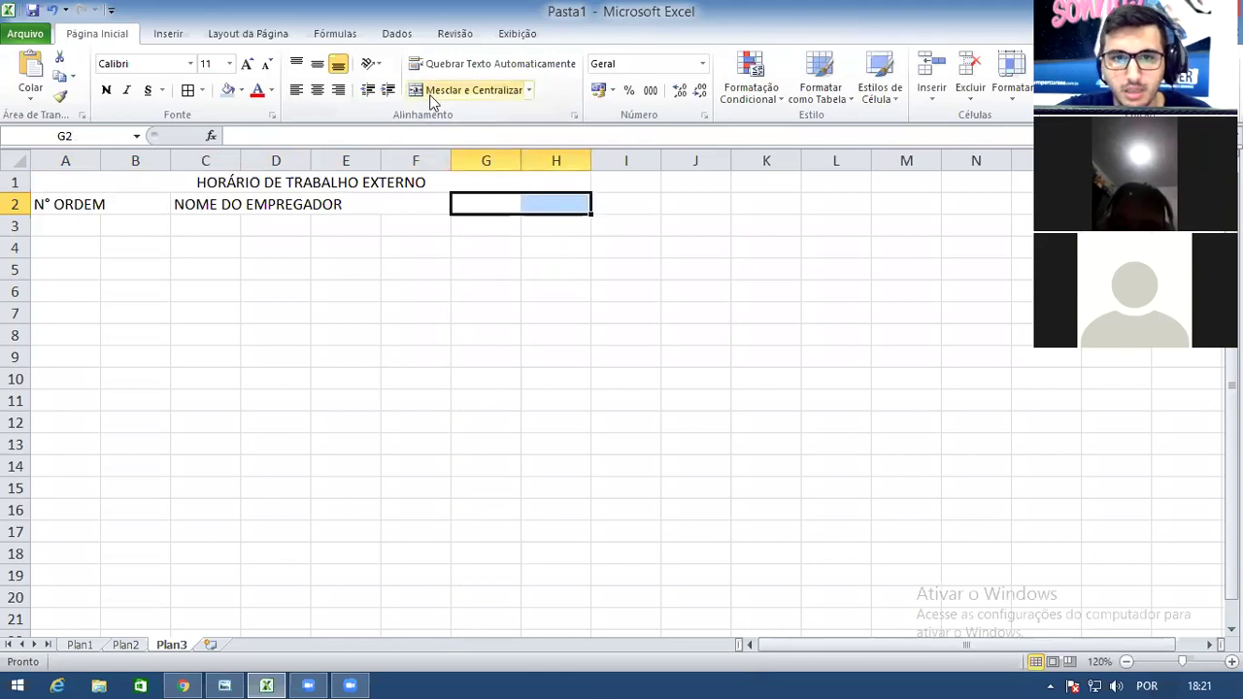
left_click(432, 93)
left_click(297, 90)
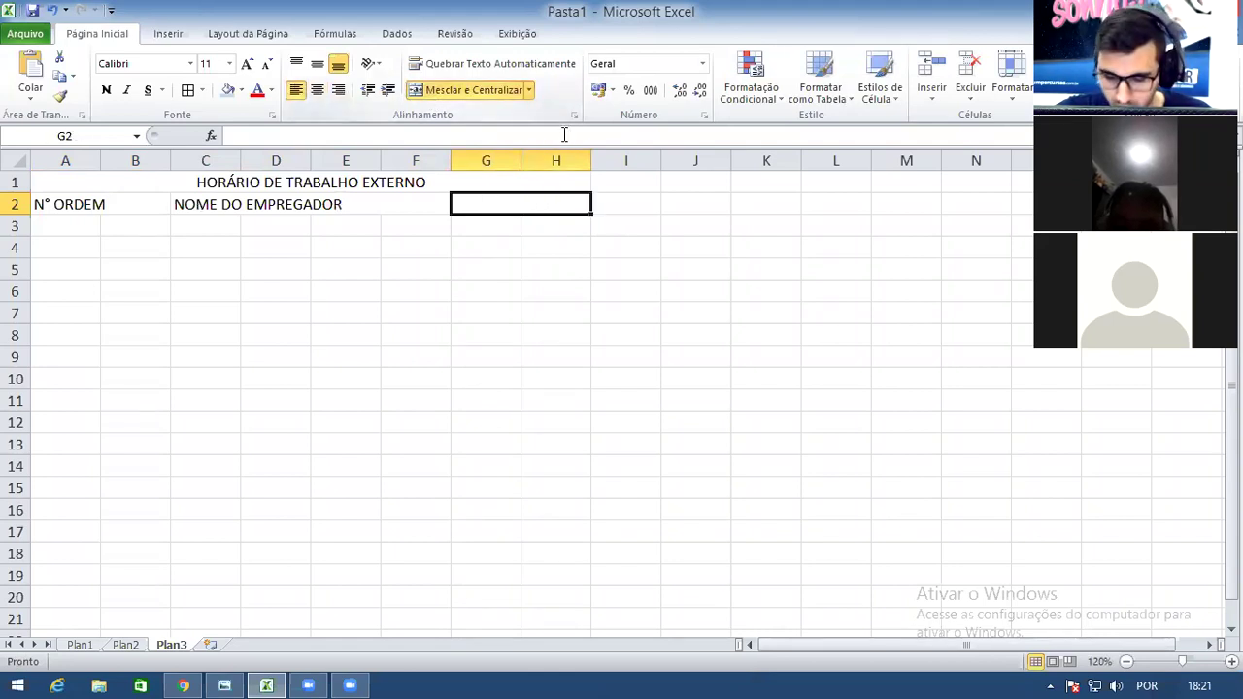
type("N")
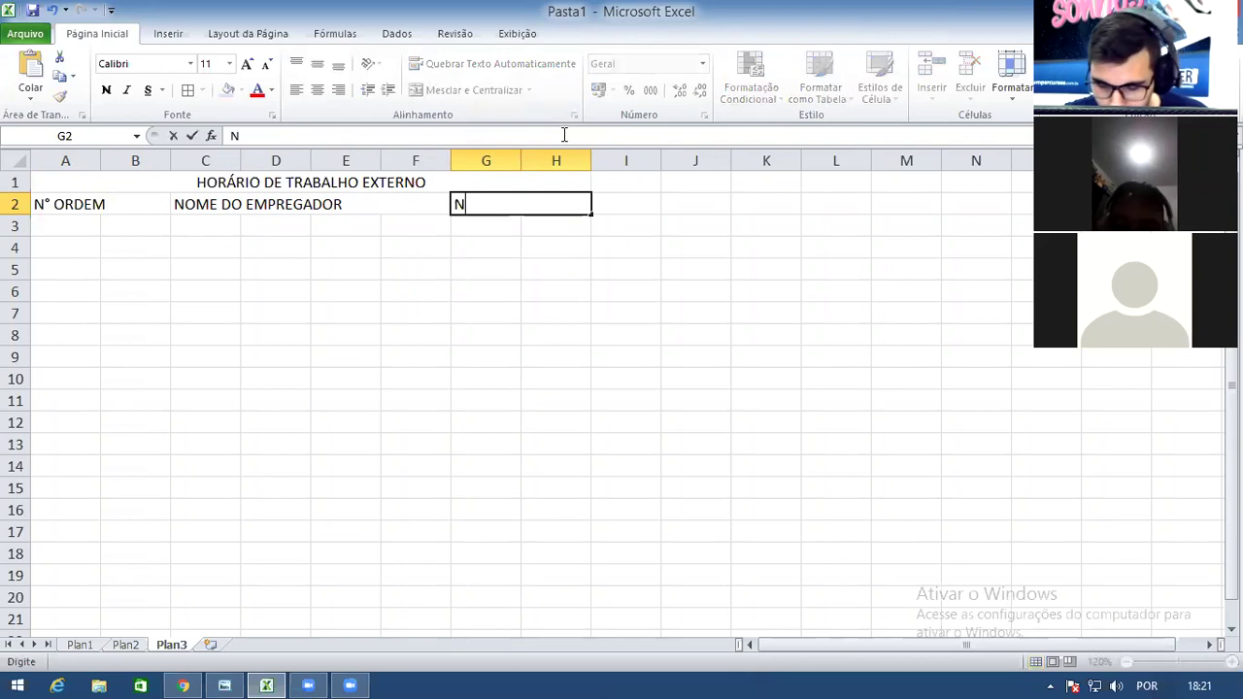
type("° DO ")
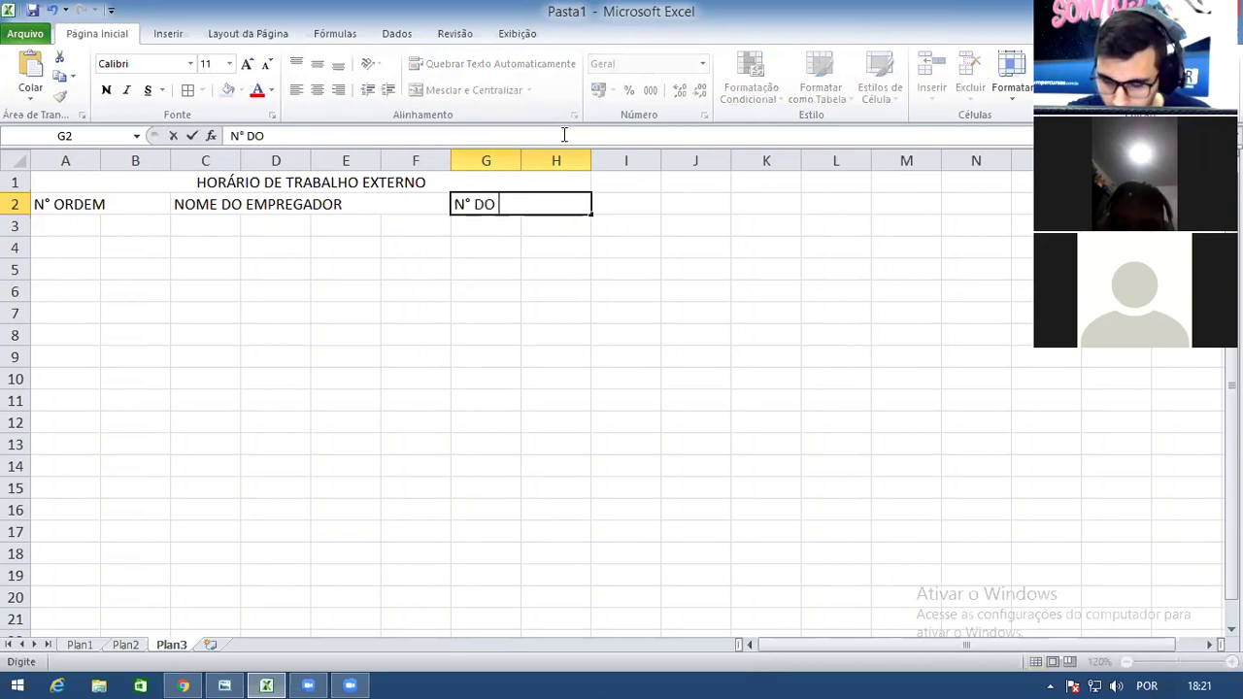
type("CNPJ")
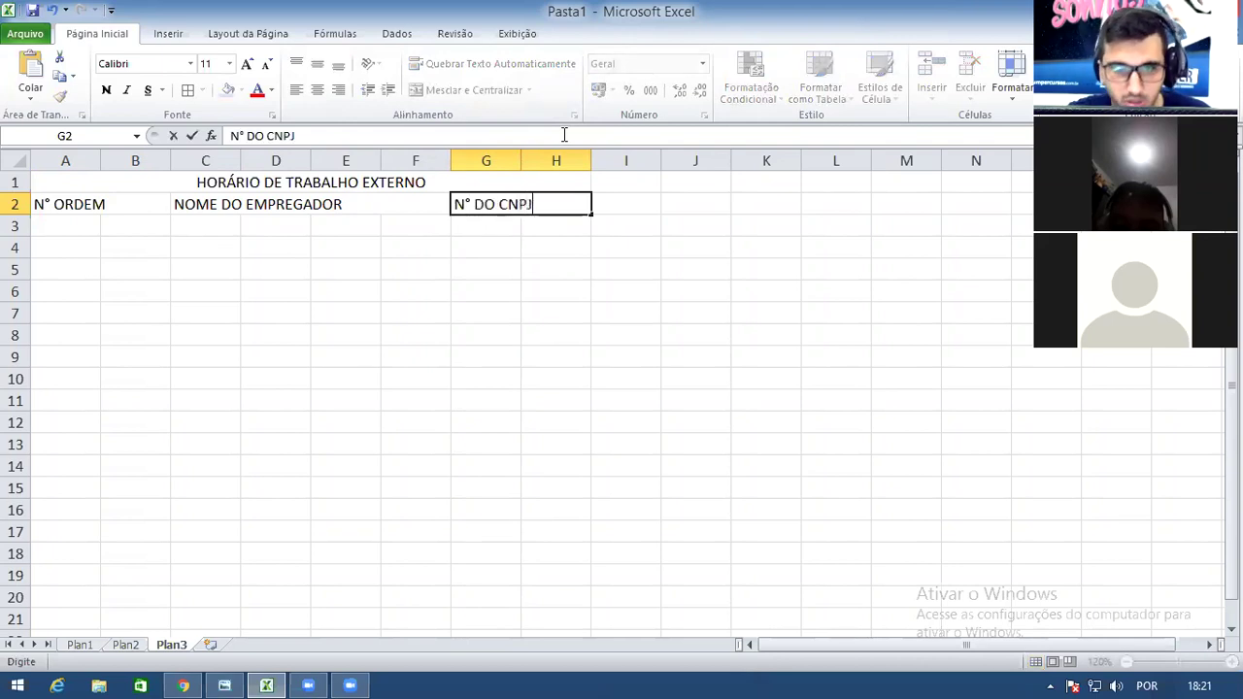
left_click(305, 208)
left_click(274, 264)
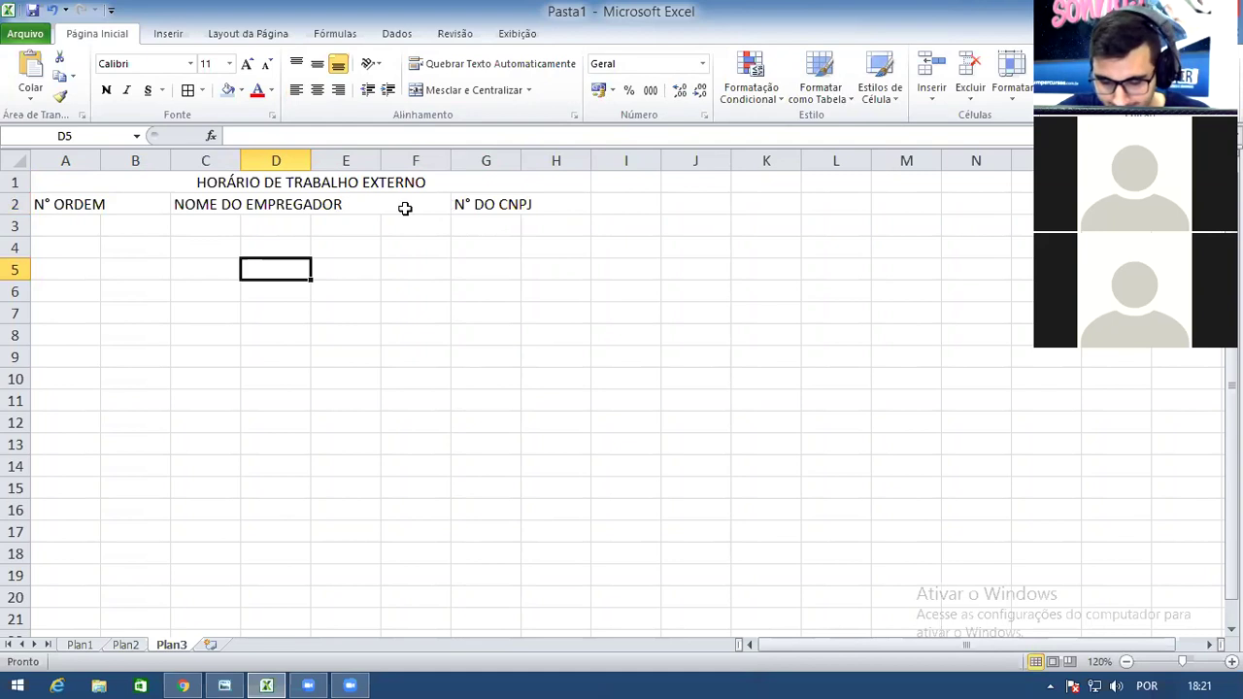
Widen columns A, B and C to give the form's fields more room
left_click_drag(86, 224, 126, 227)
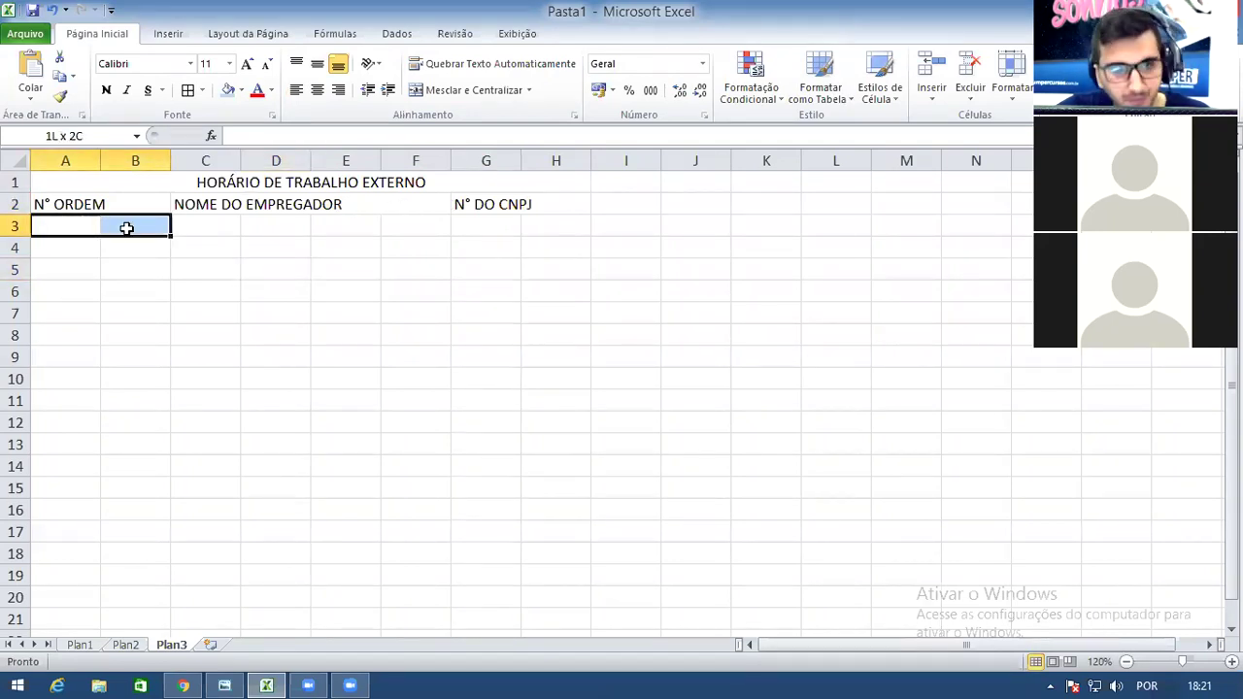
left_click_drag(126, 228, 127, 227)
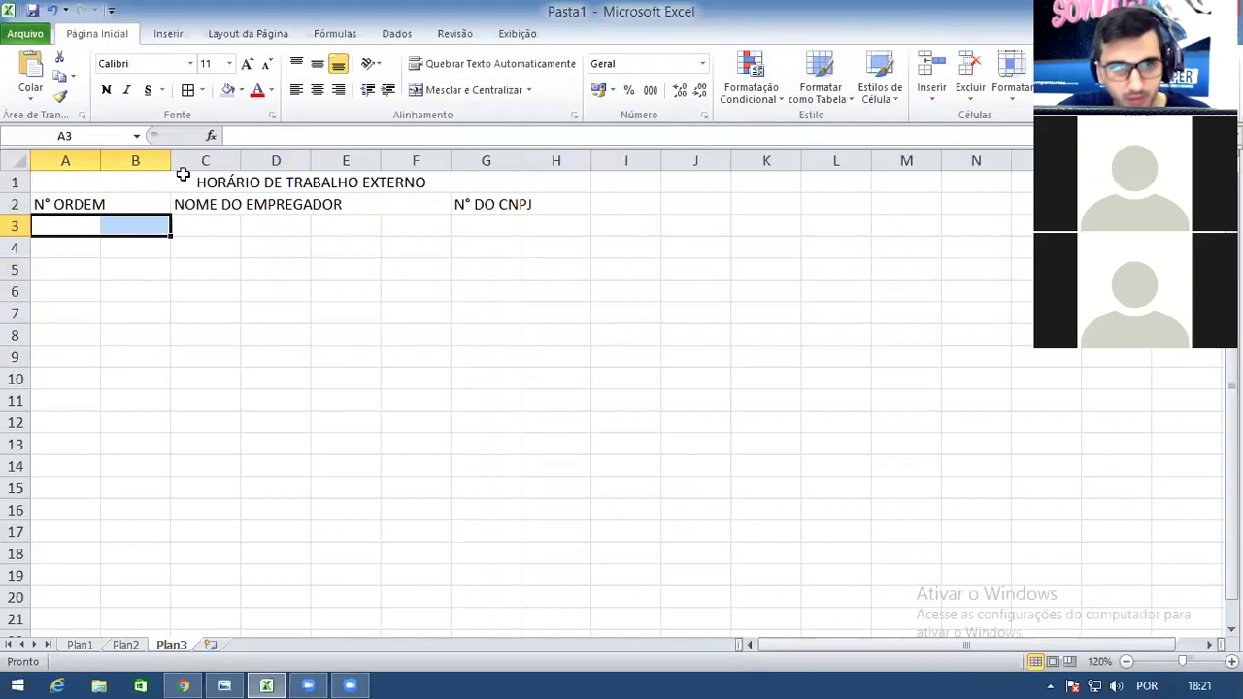
left_click_drag(171, 160, 190, 160)
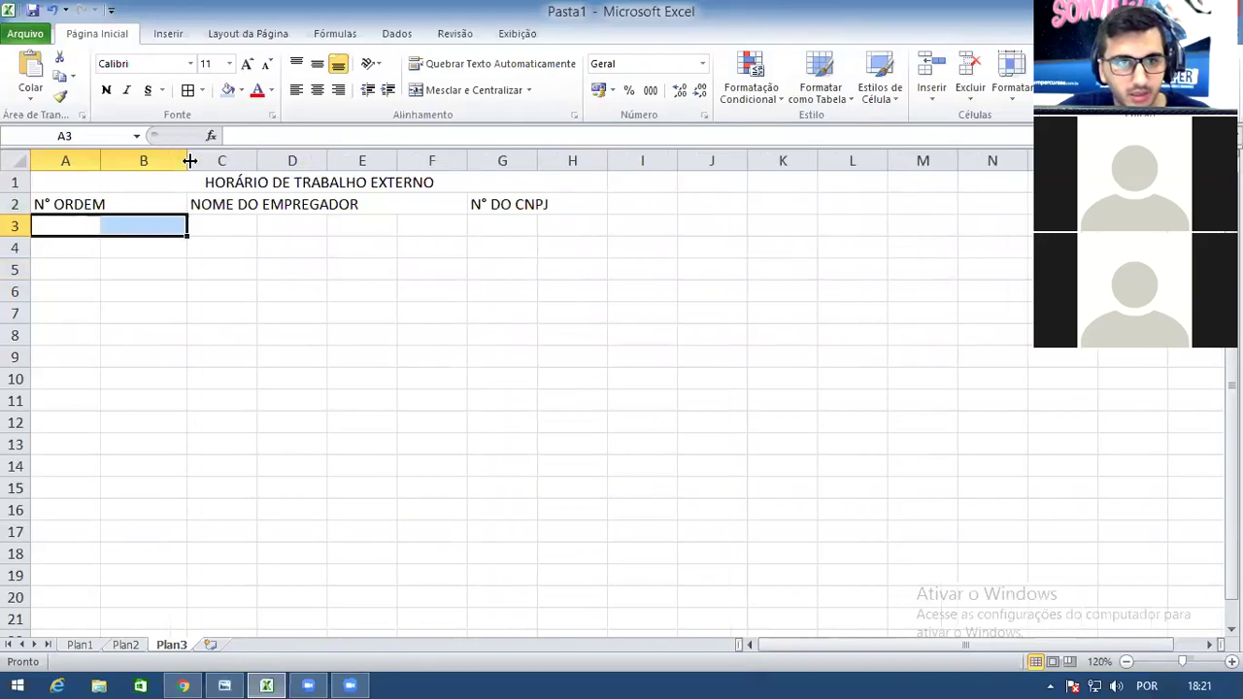
left_click_drag(100, 161, 141, 160)
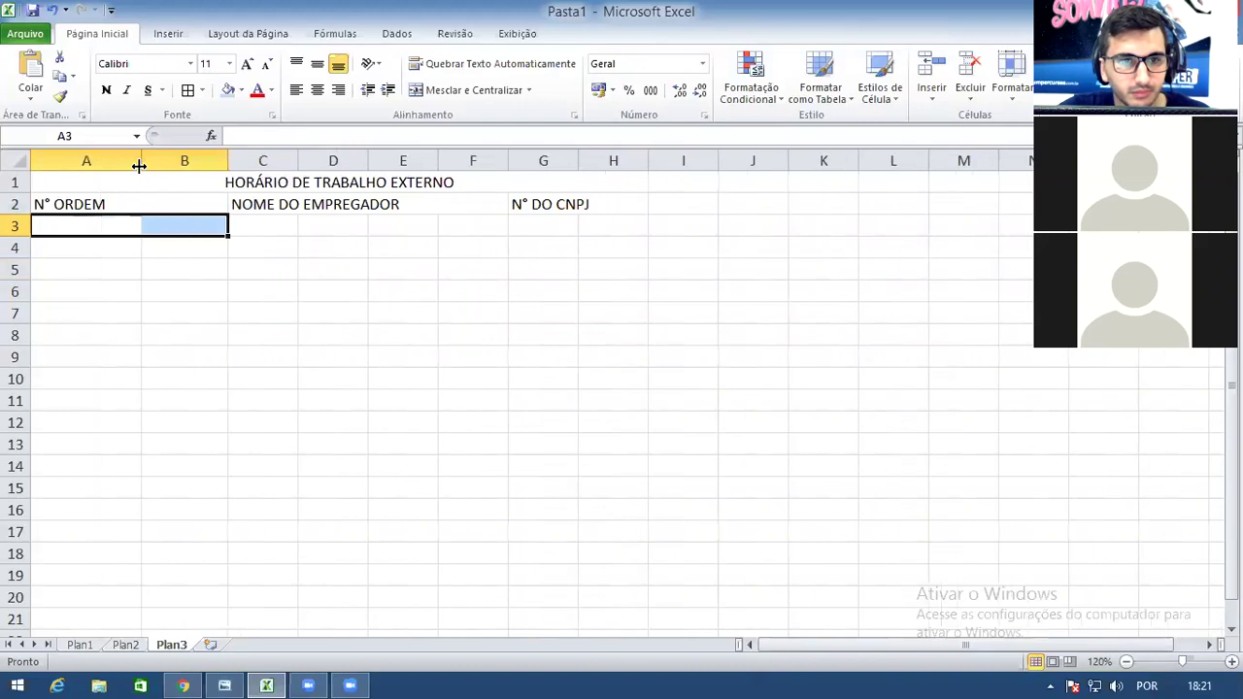
left_click_drag(298, 161, 336, 160)
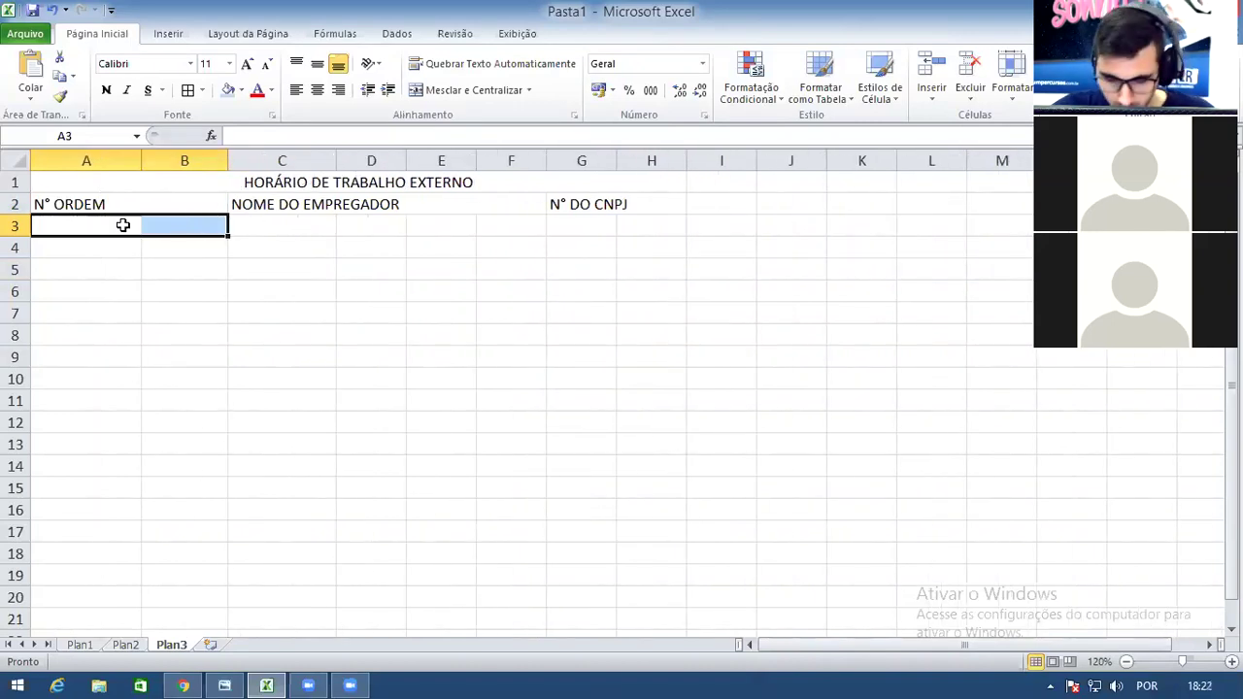
Merge cells A3 through F3 and enter the left-aligned label "ENDEREÇO" there
left_click(418, 89)
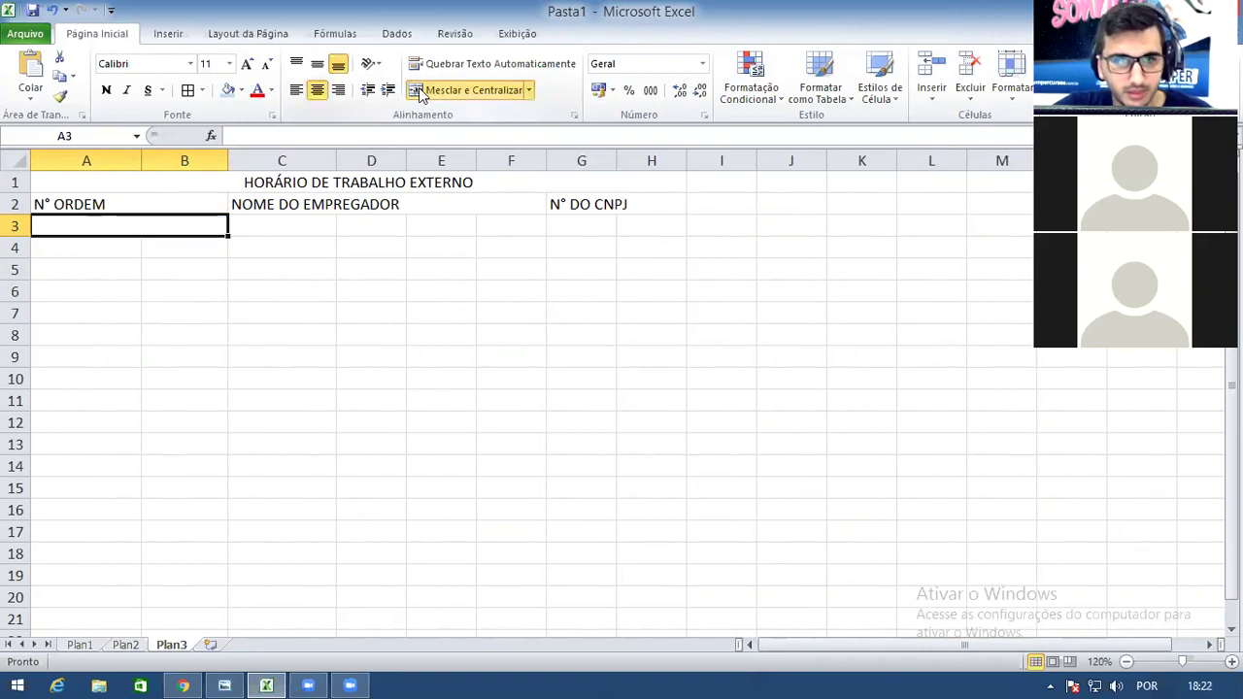
left_click(297, 90)
type("END")
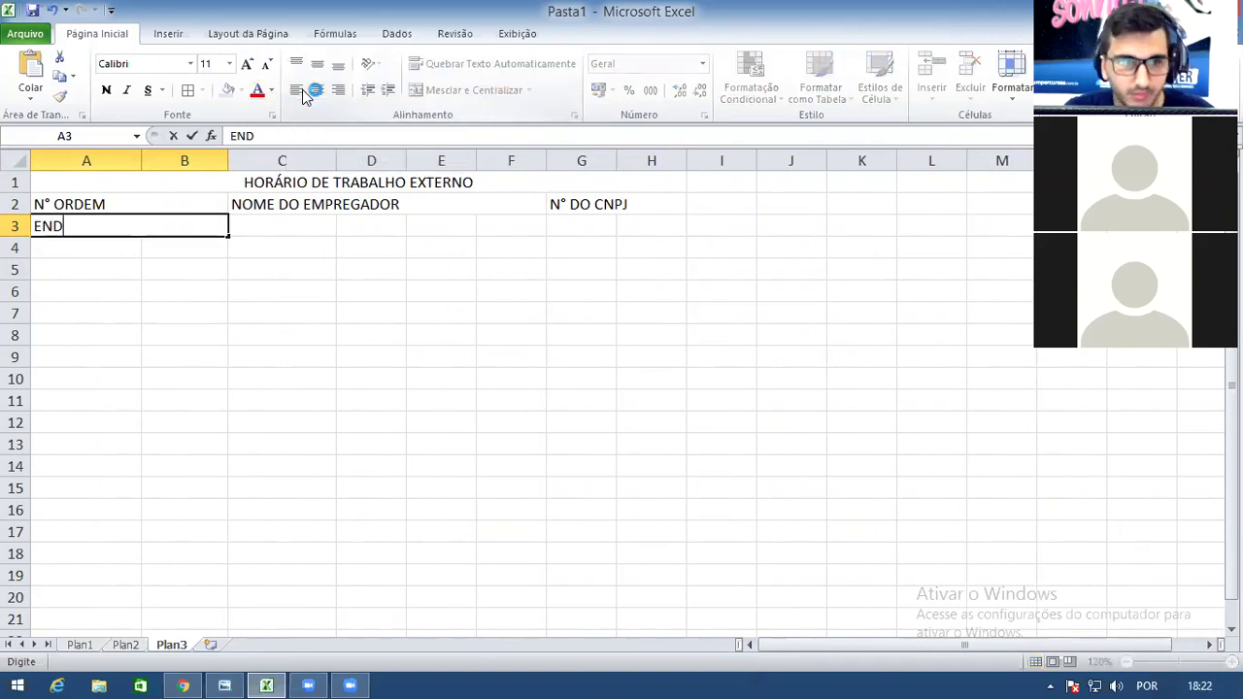
type("EREÇO")
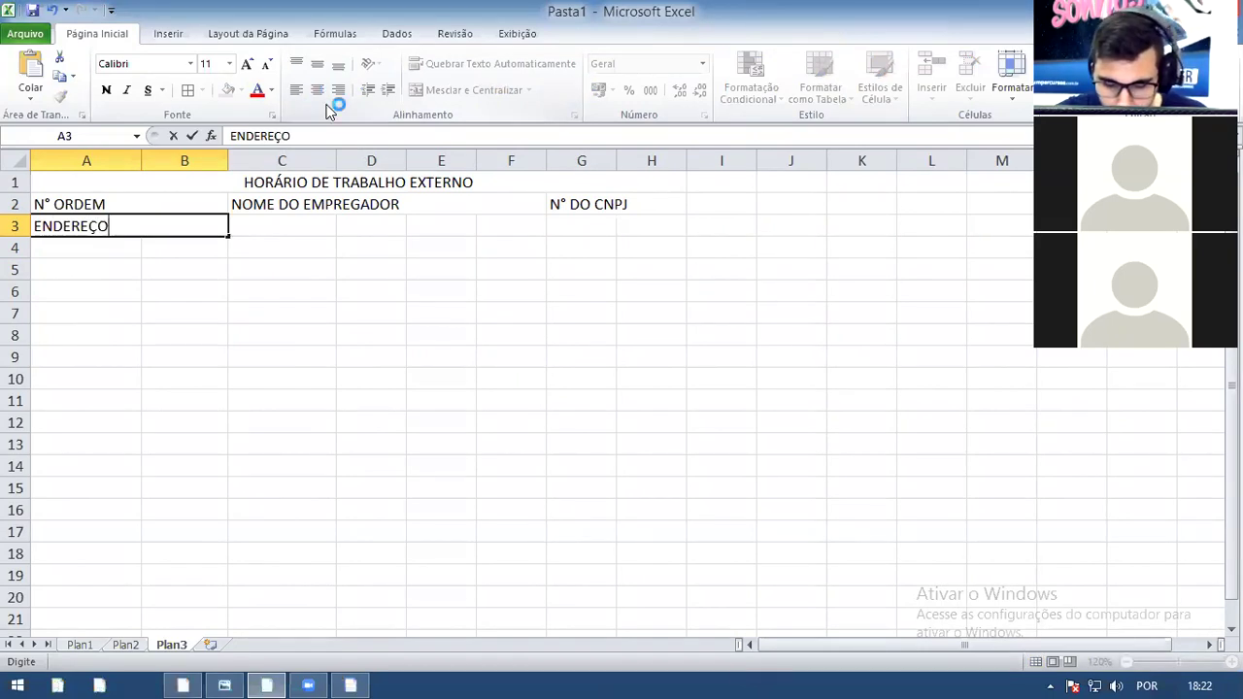
left_click(433, 265)
left_click_drag(155, 223, 524, 225)
left_click(460, 89)
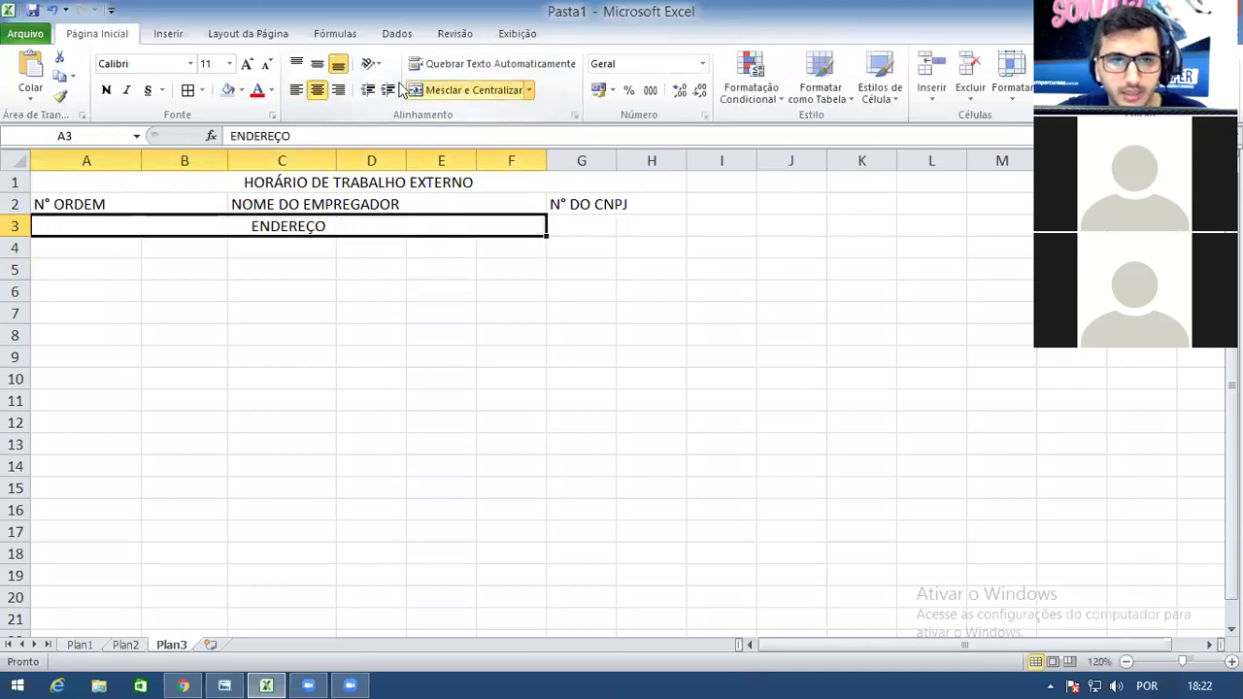
left_click(296, 90)
Merge cells G3 and H3 and enter the left-aligned label "ATIVIDADES" there
left_click_drag(587, 226, 660, 225)
left_click(470, 94)
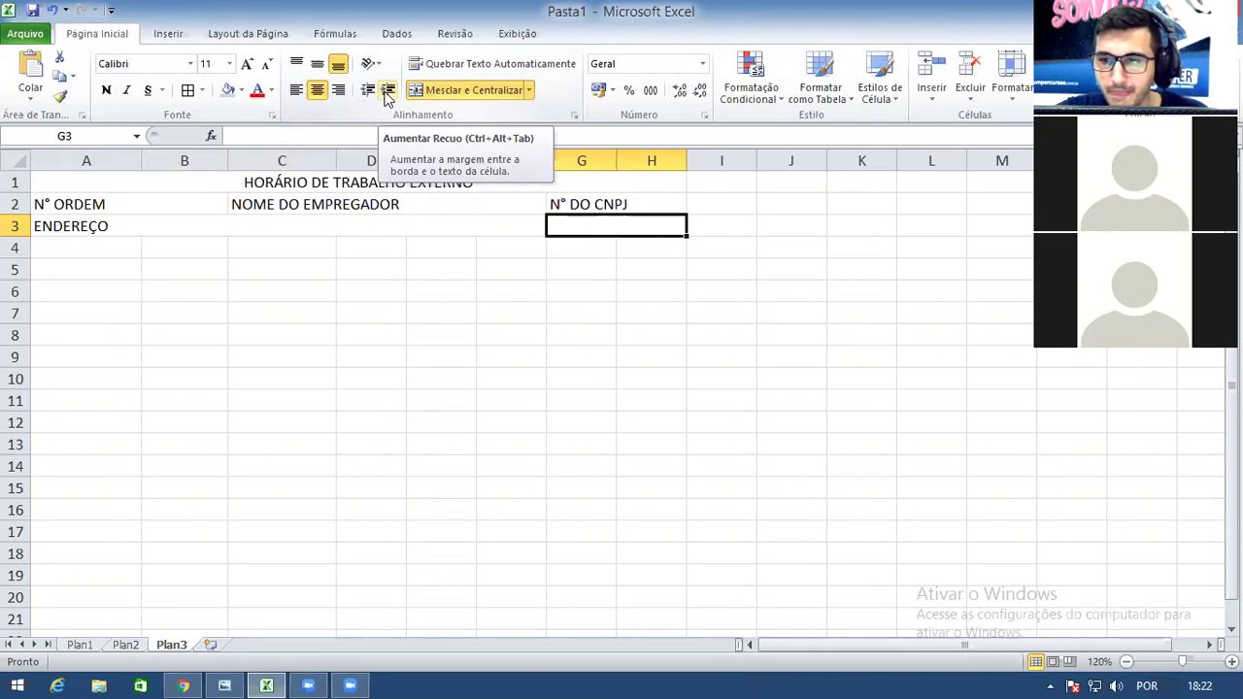
left_click(304, 93)
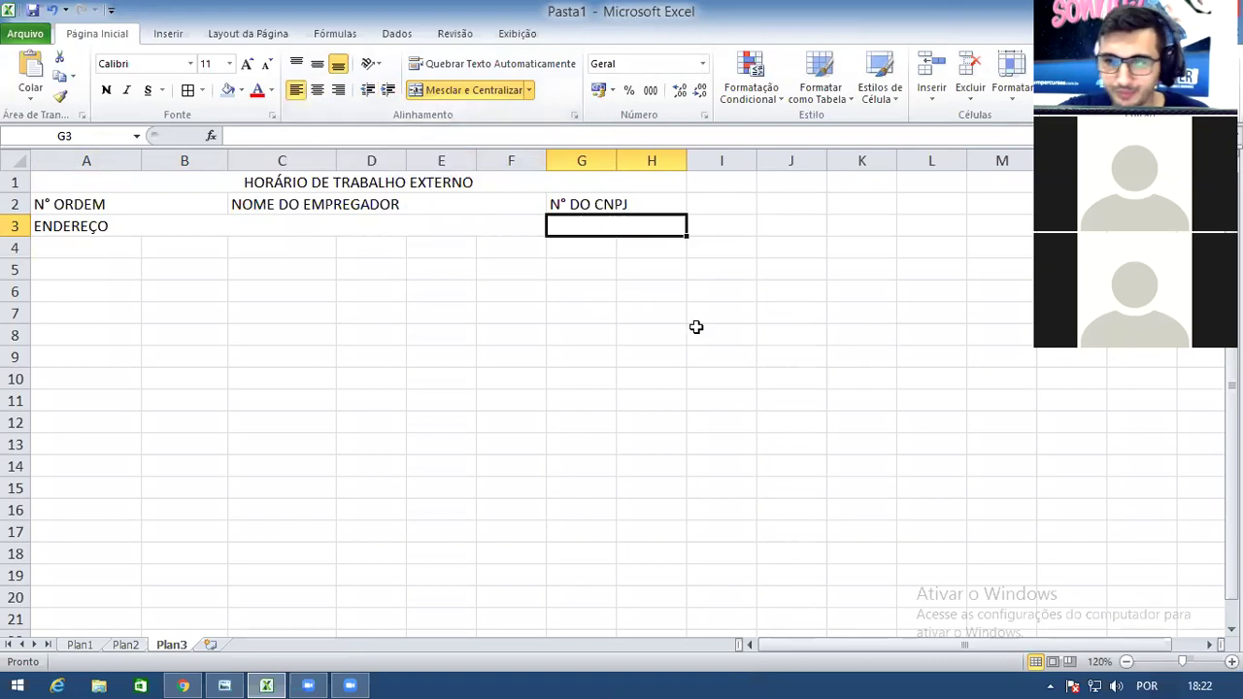
type("ATI")
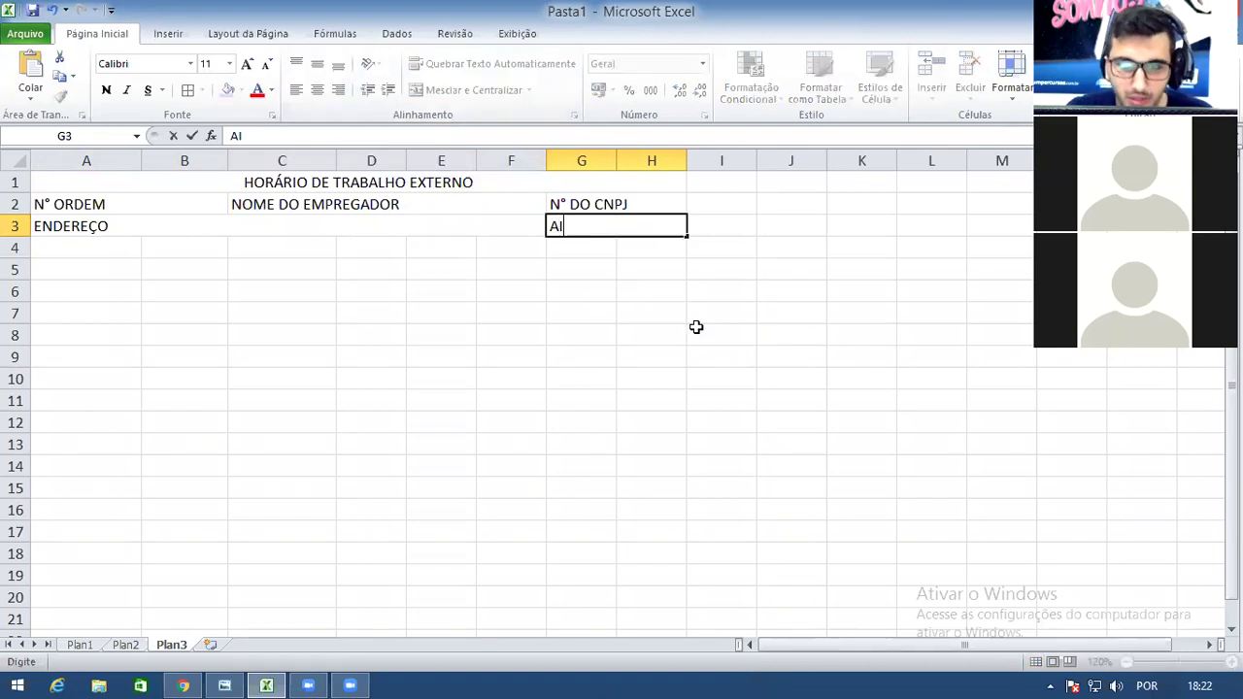
type("VIDADES")
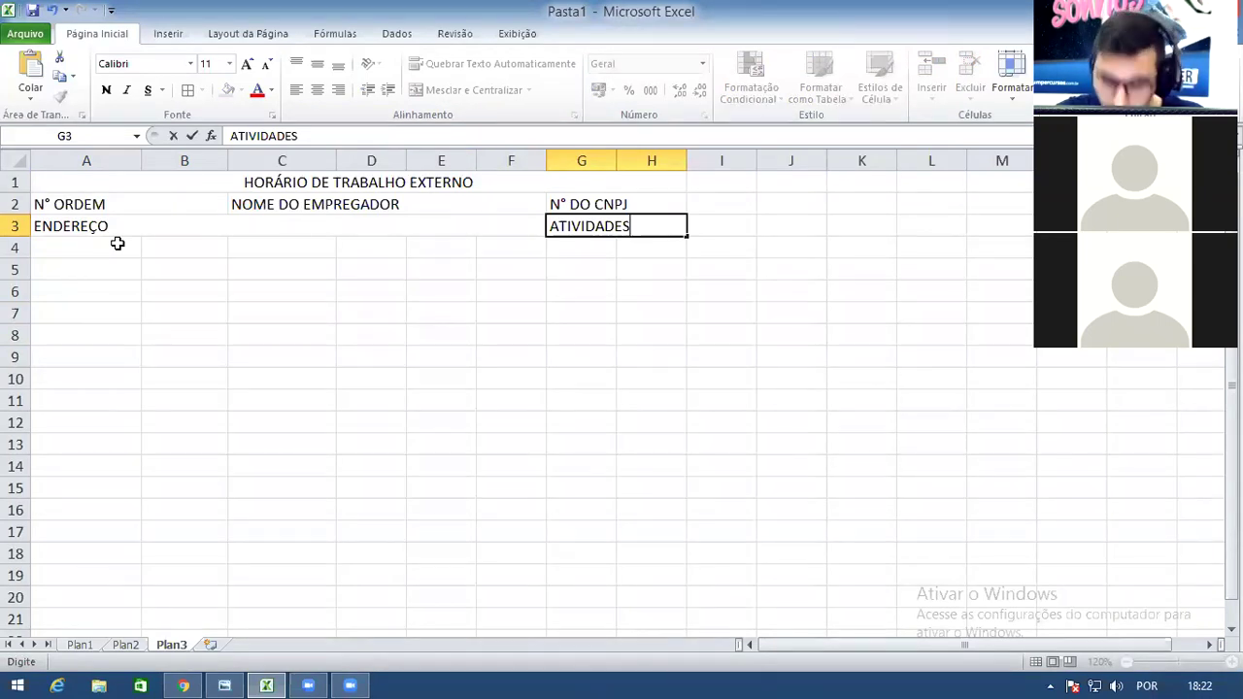
Merge cells A4 and B4 and enter the left-aligned label "N° REG." there
left_click_drag(117, 243, 179, 250)
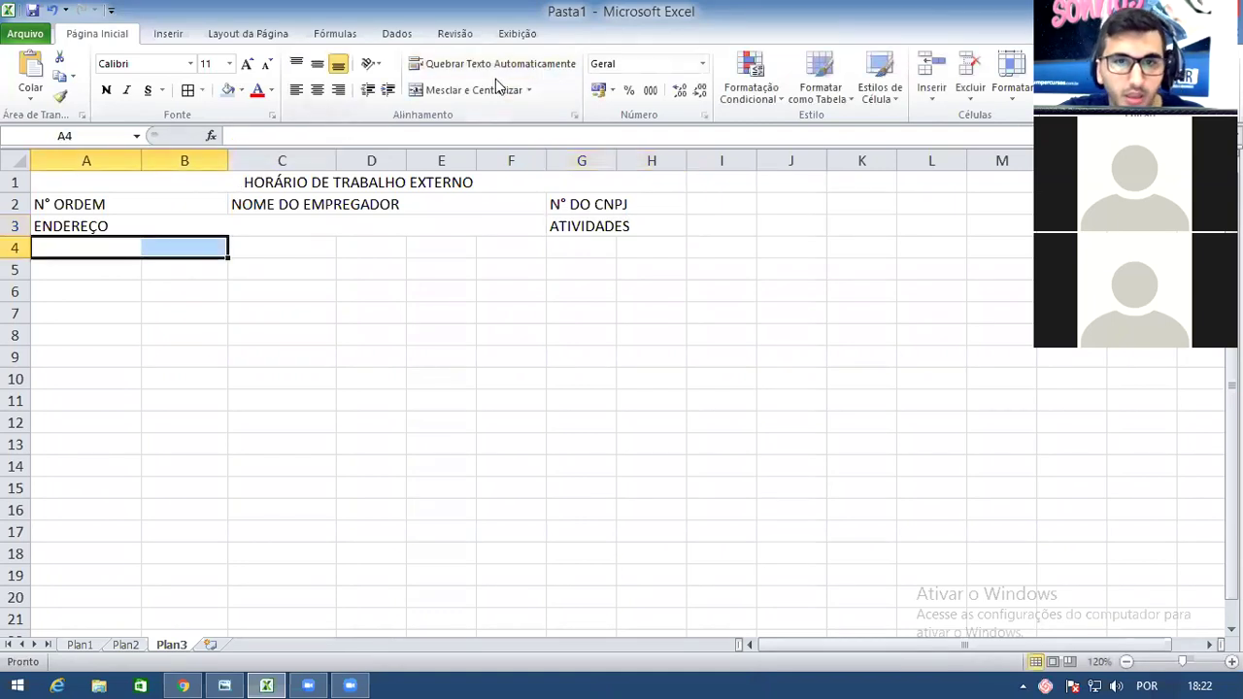
left_click(443, 91)
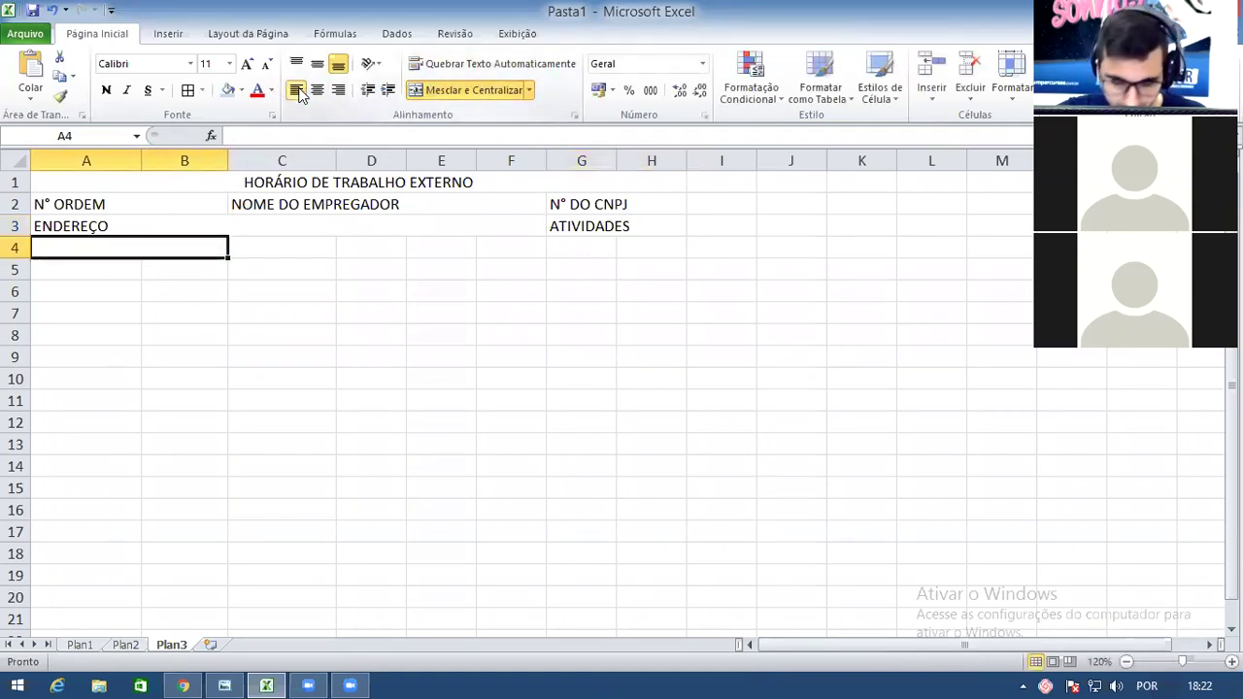
type("N° REG.")
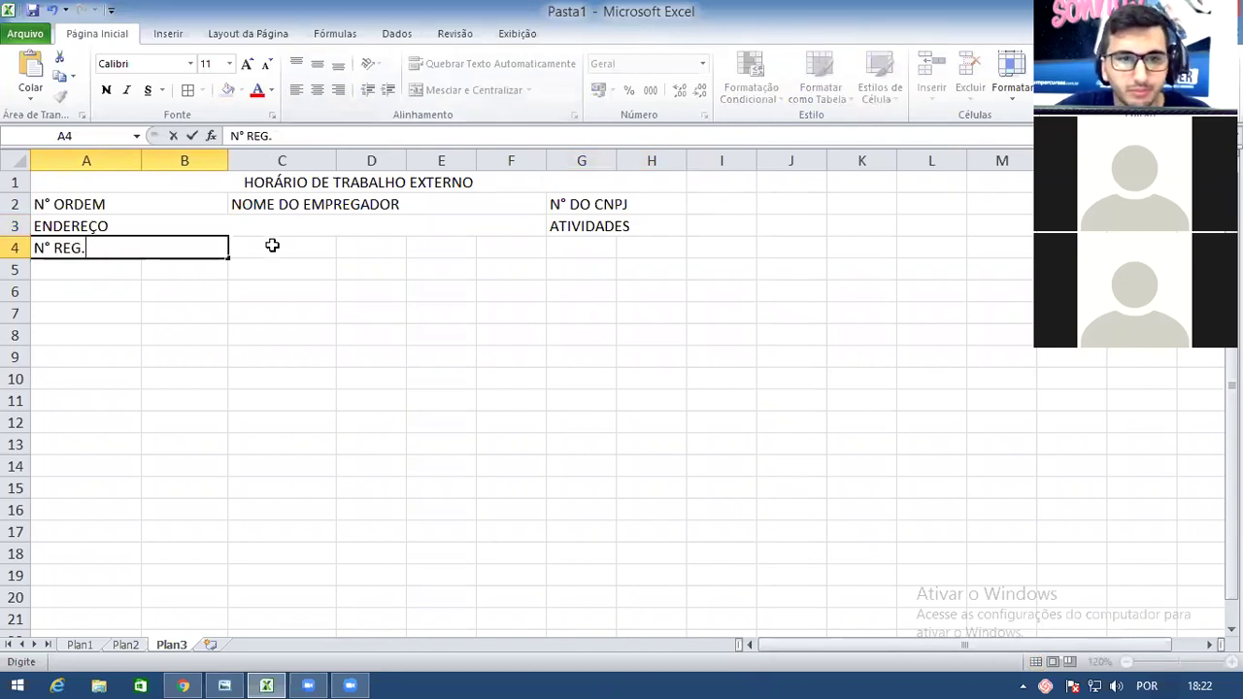
Merge cells C4 through F4 and enter the left-aligned label "NOME DO EMPREGADOR" there
left_click_drag(271, 248, 490, 249)
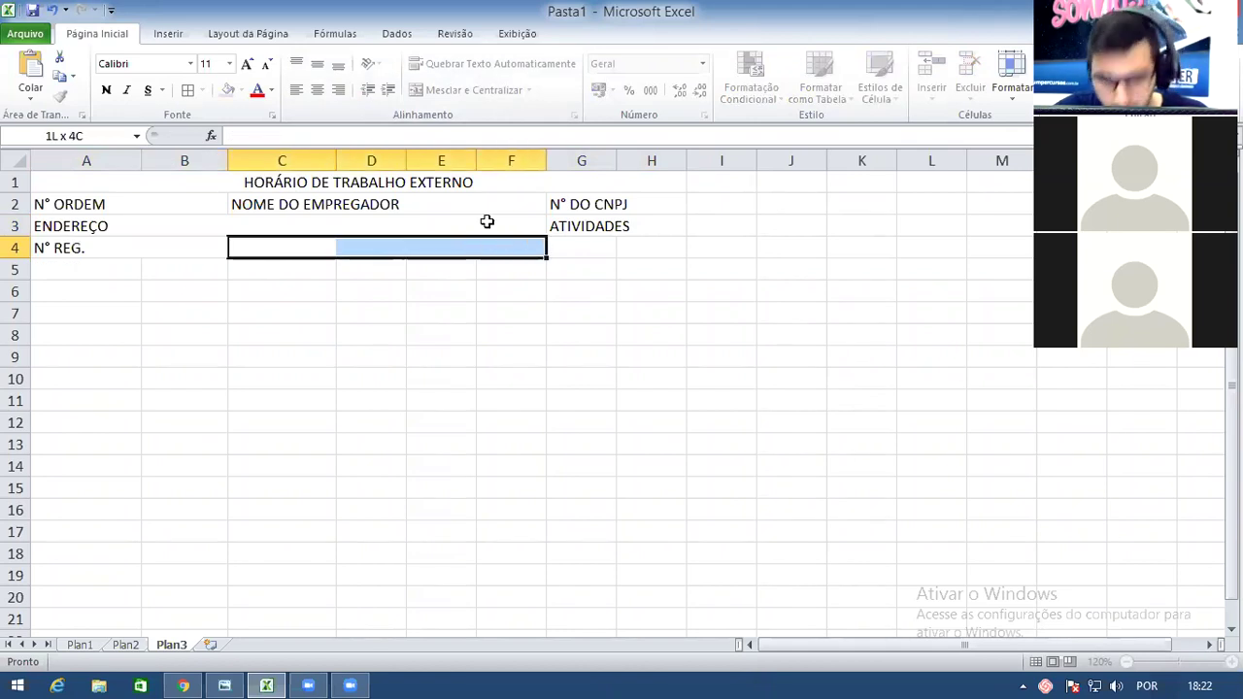
left_click(468, 90)
type("NOME DO EMPREGADOR")
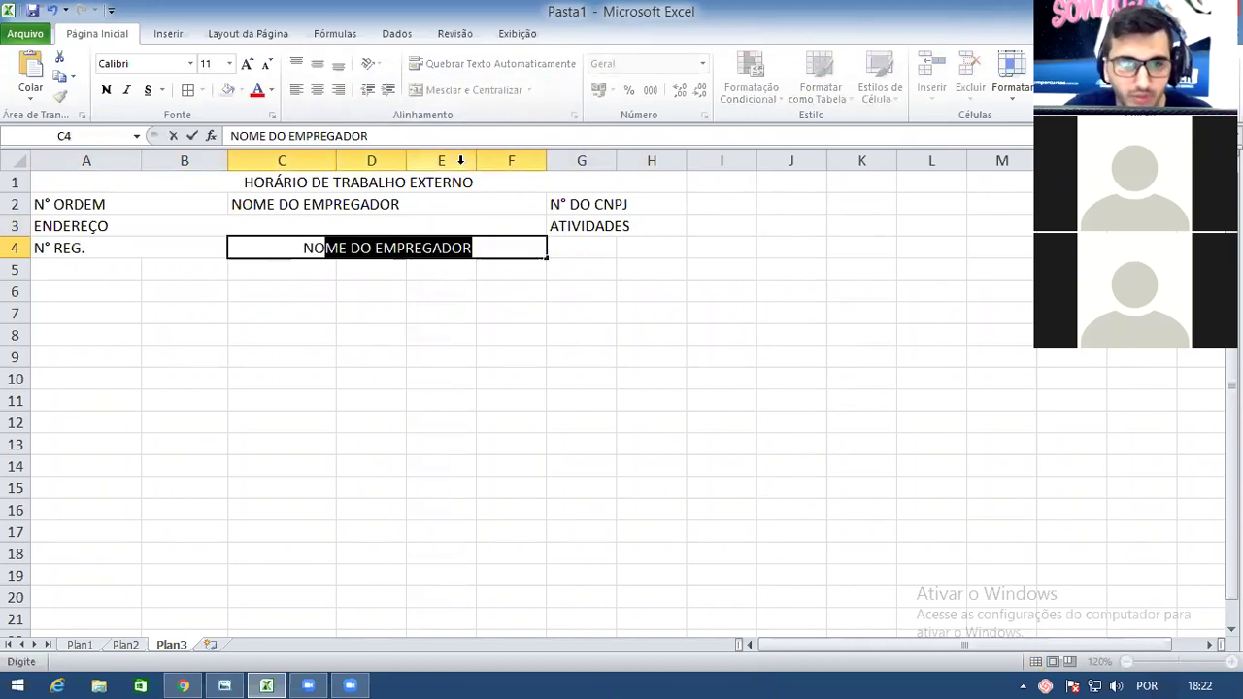
key("Tab")
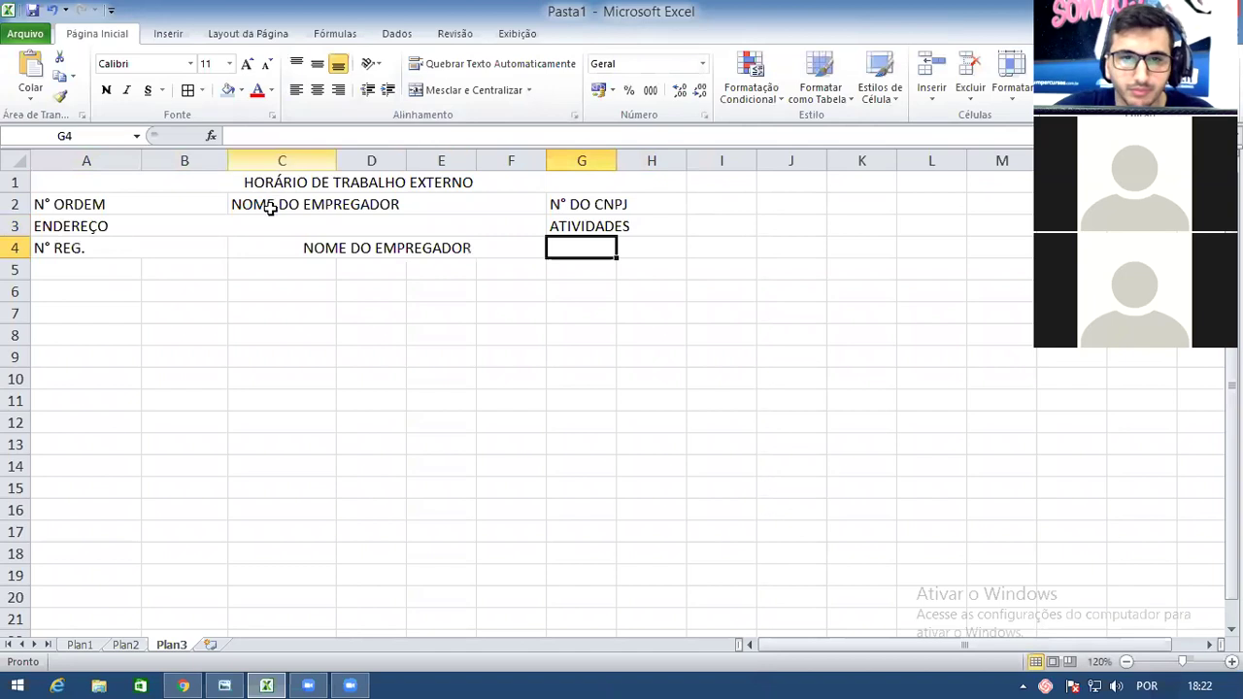
left_click(305, 245)
left_click(296, 89)
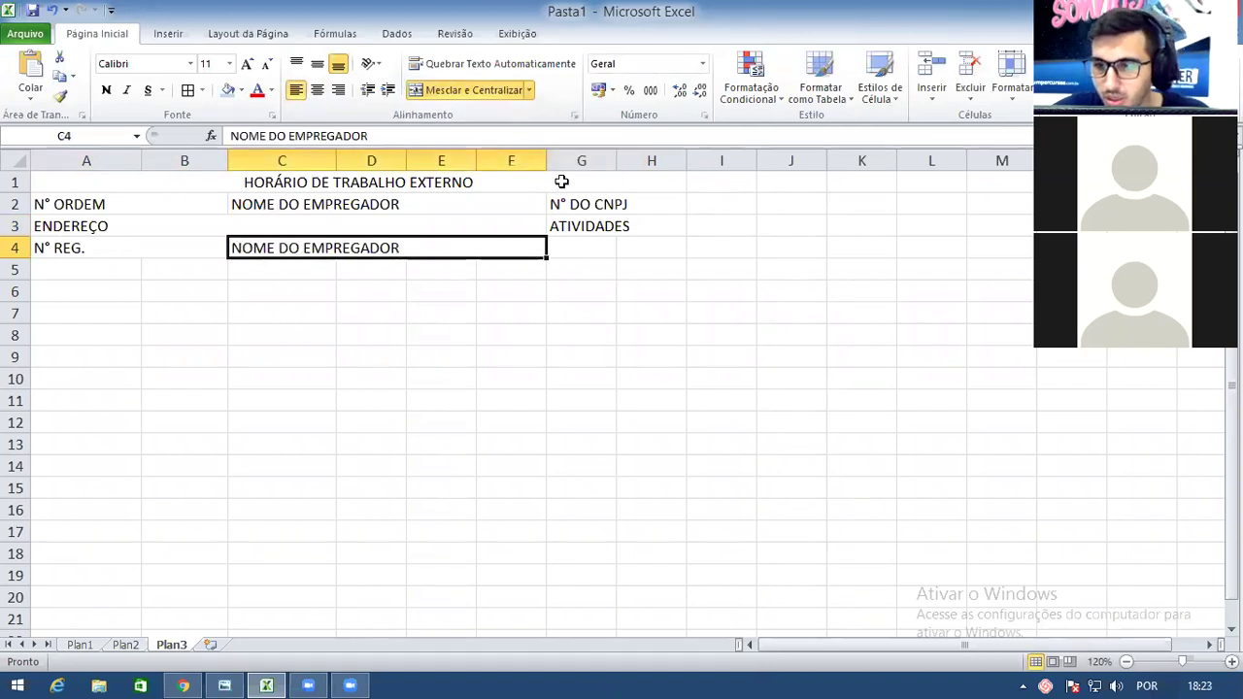
Enter the label "CTPS N°" in cell G4 and "SÉRIE" in cell H4
mouse_move(591, 249)
left_mouse_down()
mouse_move(638, 248)
mouse_move(613, 248)
left_mouse_up()
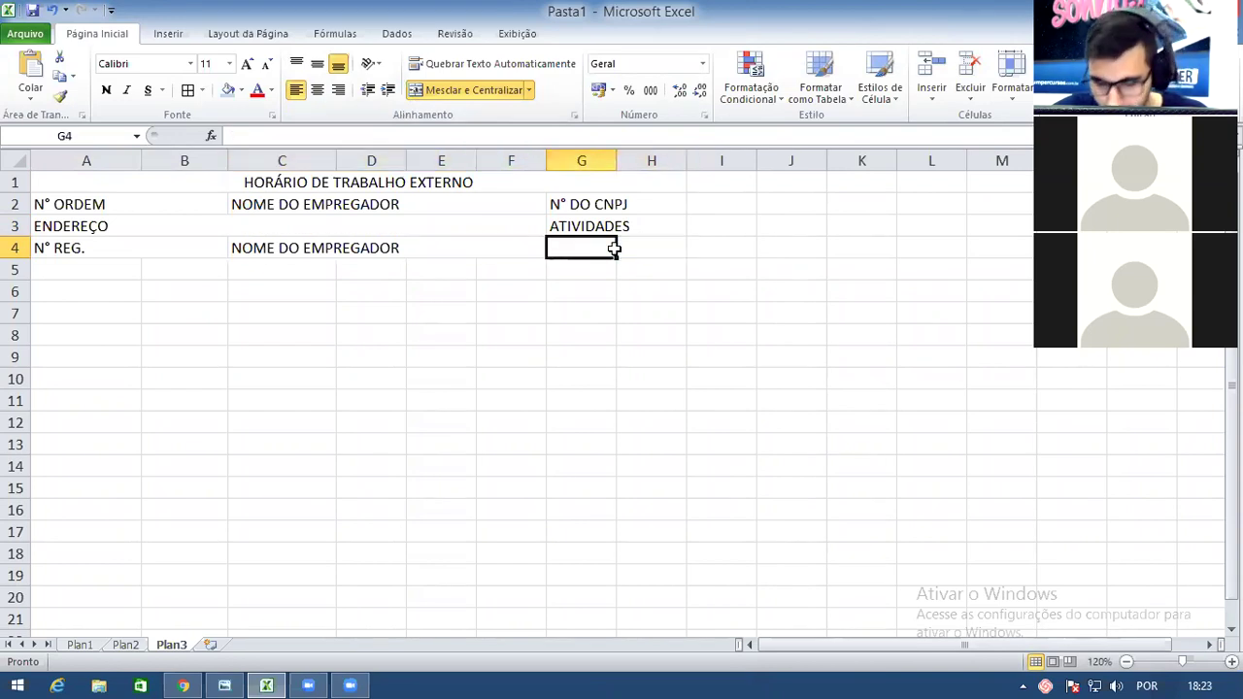
type("CT")
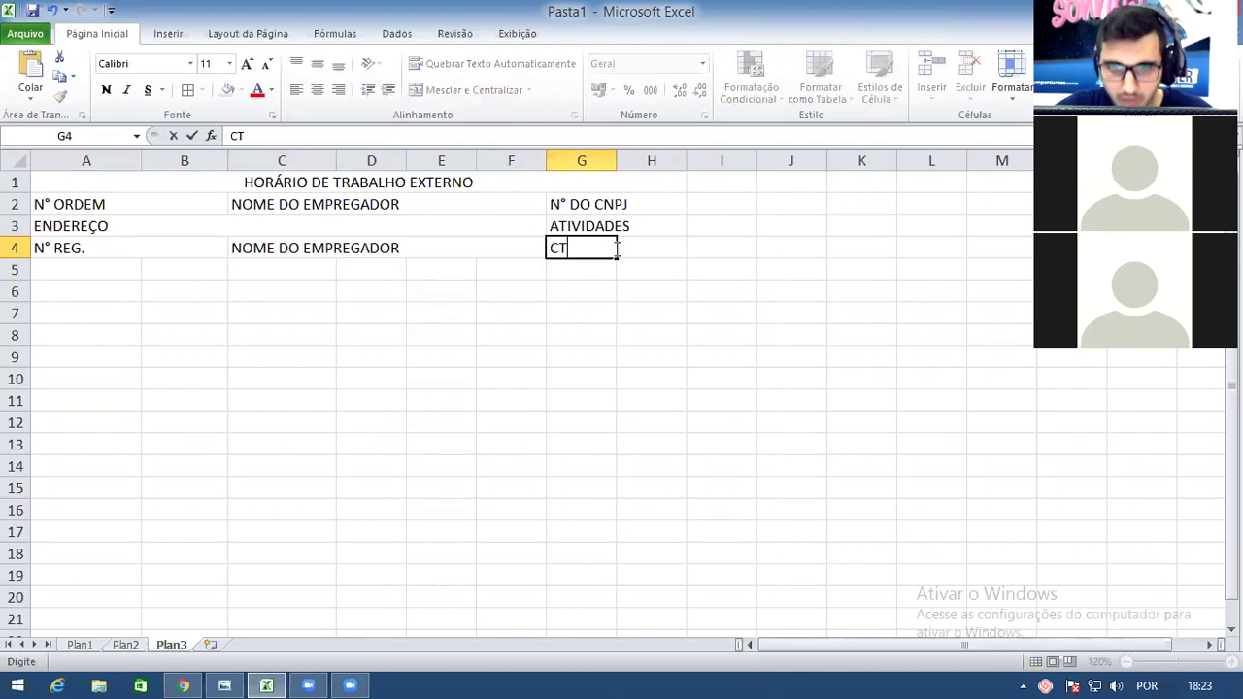
type("PS N°")
left_click(619, 248)
type("SE")
key("BackSpace")
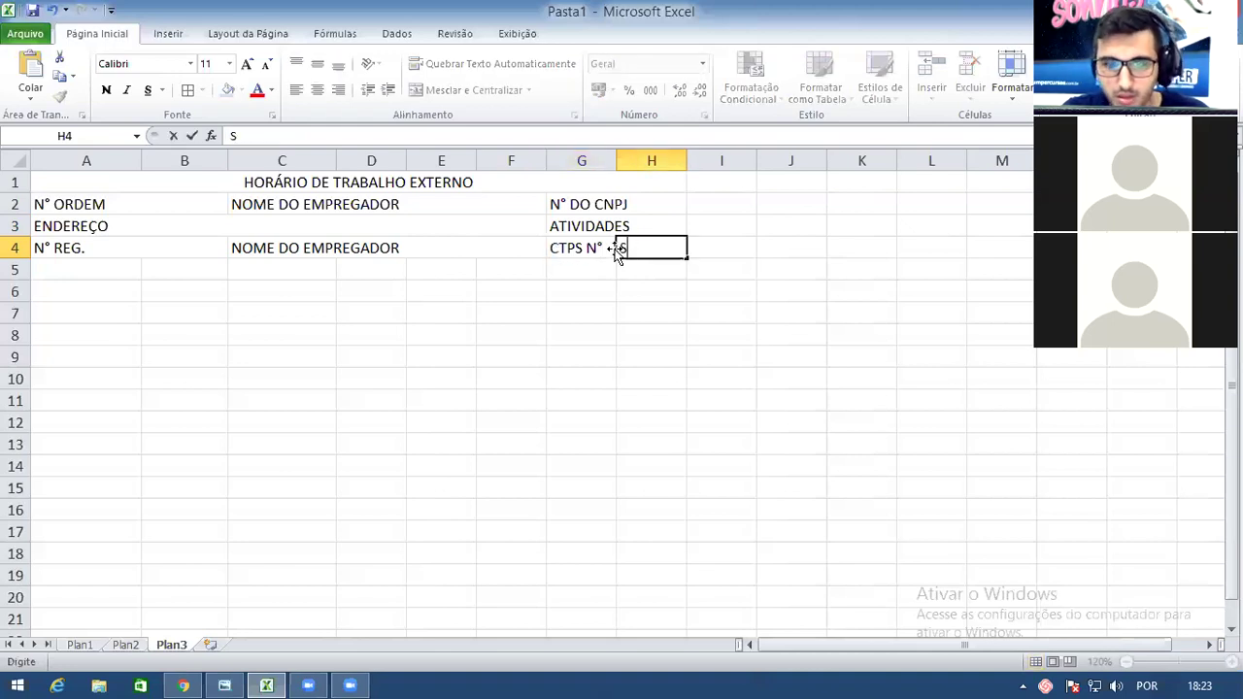
type("ÉRIE")
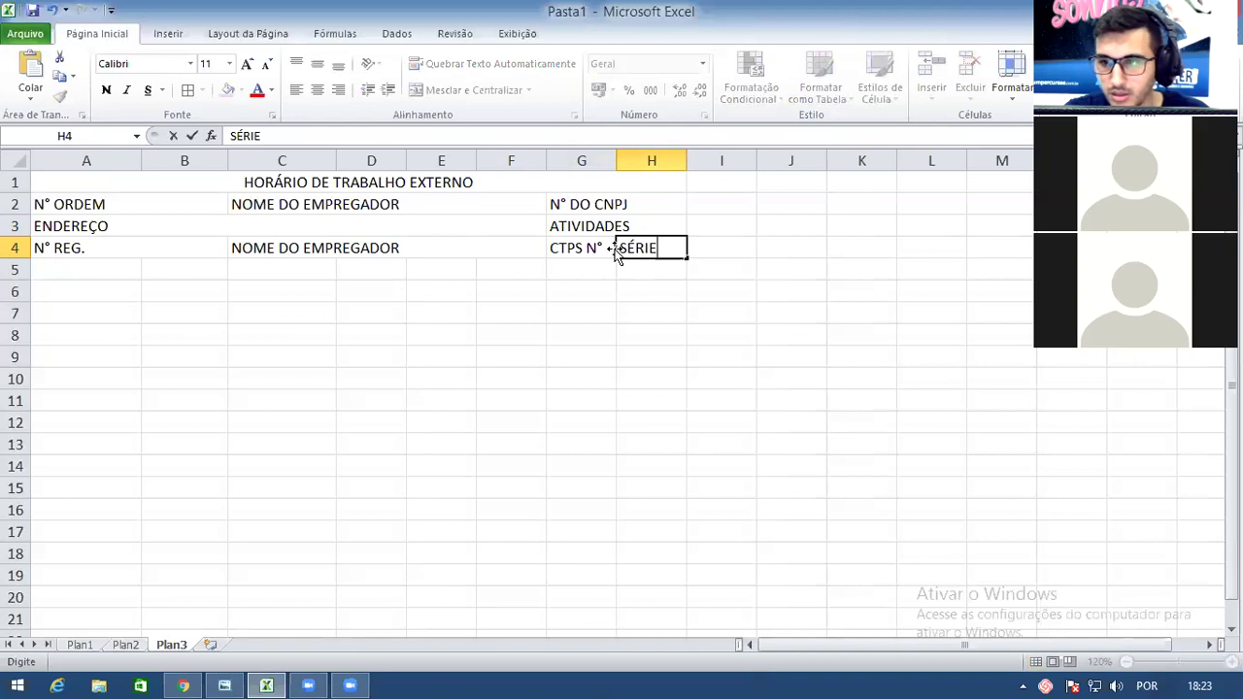
left_click(735, 406)
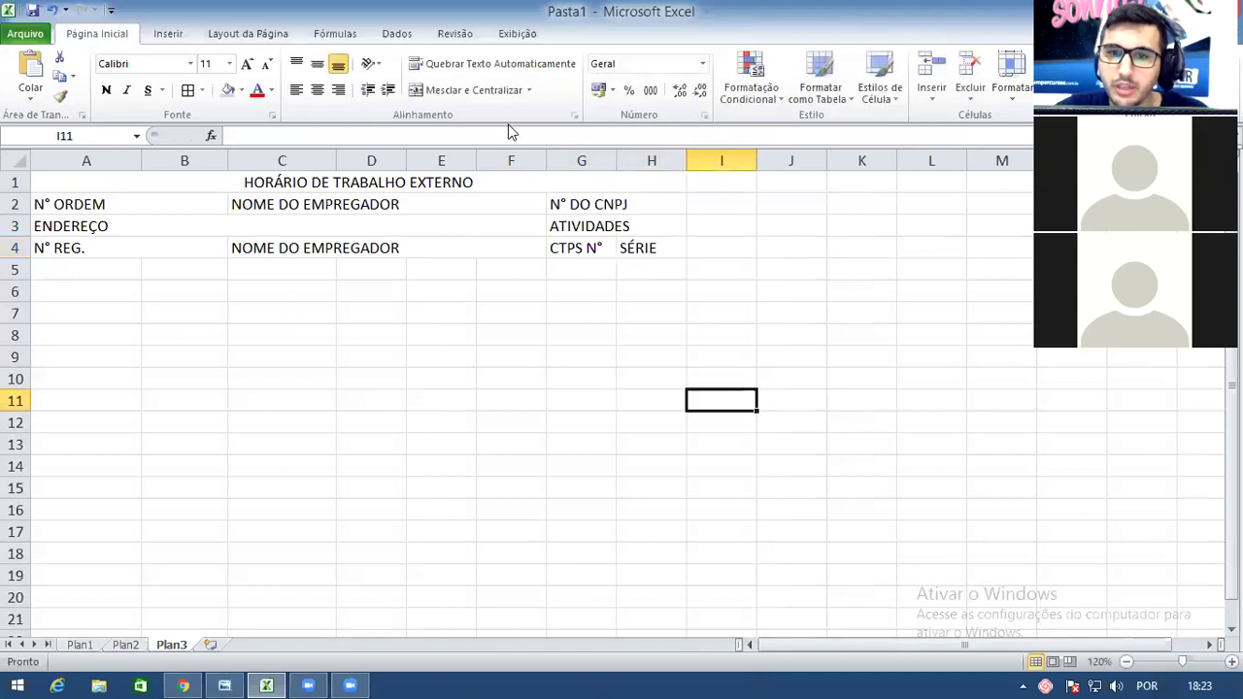
Widen columns G and H and select the "SÉRIE" cell
left_click(626, 160)
left_click_drag(618, 160, 726, 163)
left_click(701, 247)
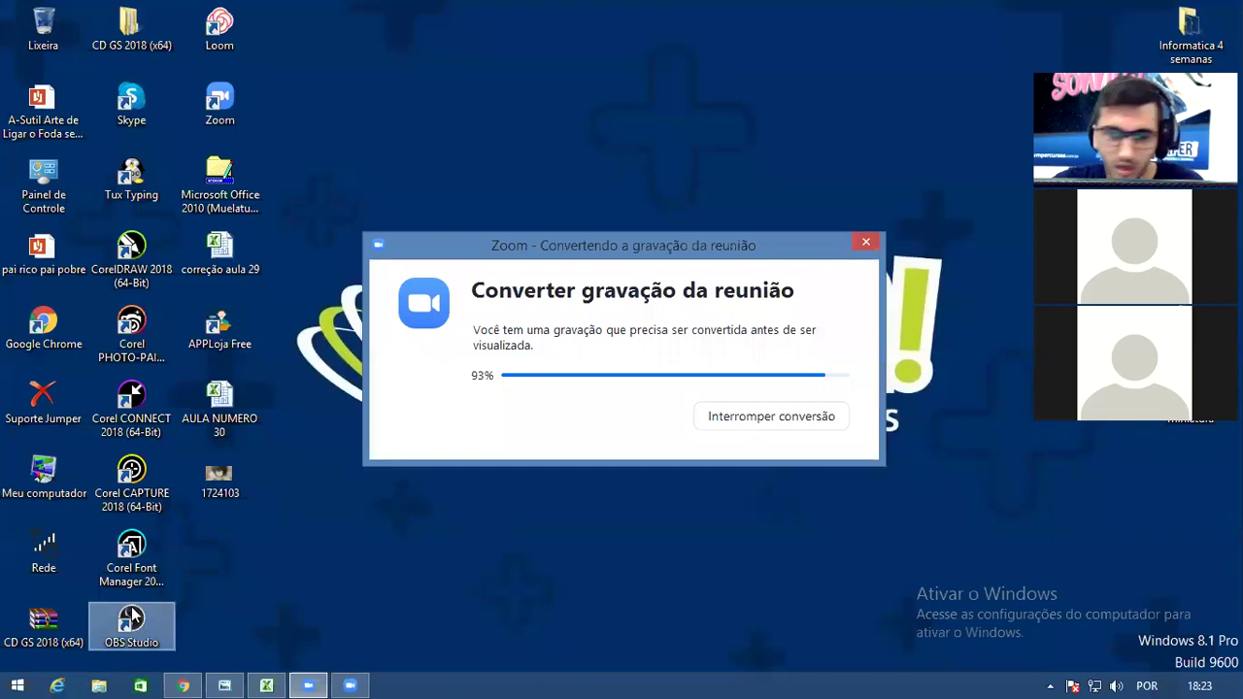
Start a screen capture of the desktop and frame the OBS Studio, Loom and Zoom icons one after another
key("Print")
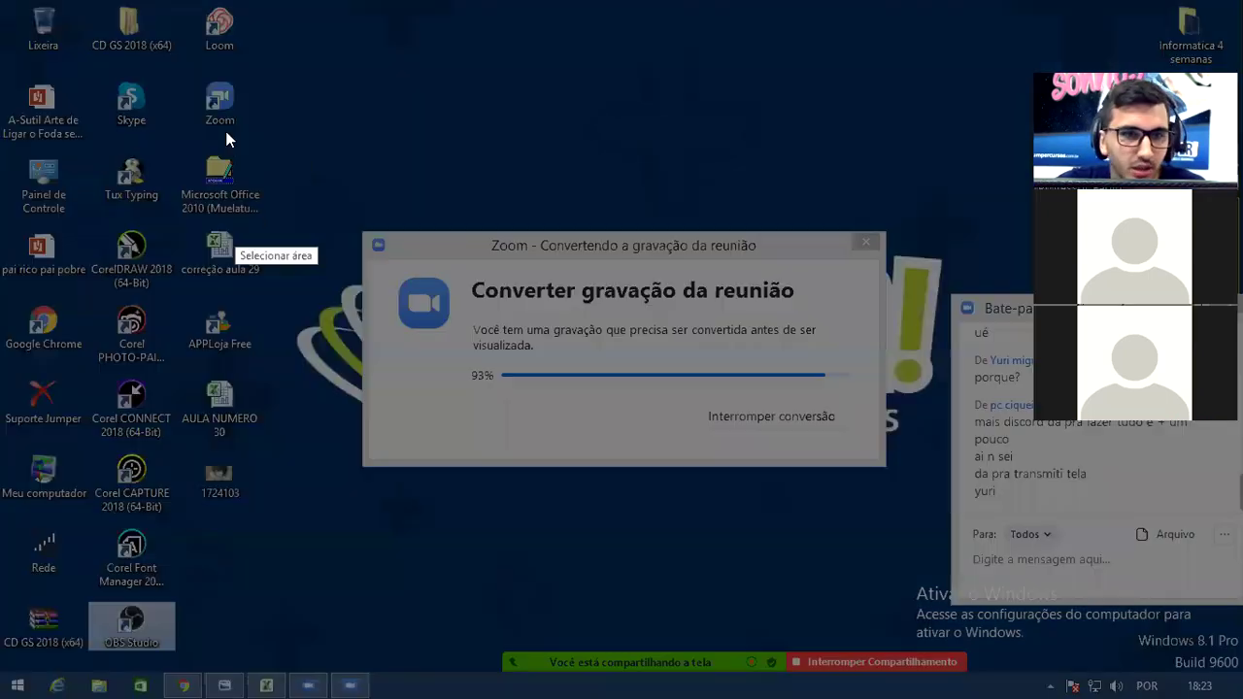
mouse_move(82, 594)
left_mouse_down()
mouse_move(177, 619)
mouse_move(215, 674)
left_mouse_up()
left_click(281, 68)
mouse_move(282, 68)
left_mouse_down()
mouse_move(291, 55)
mouse_move(266, 56)
mouse_move(208, 17)
left_mouse_up()
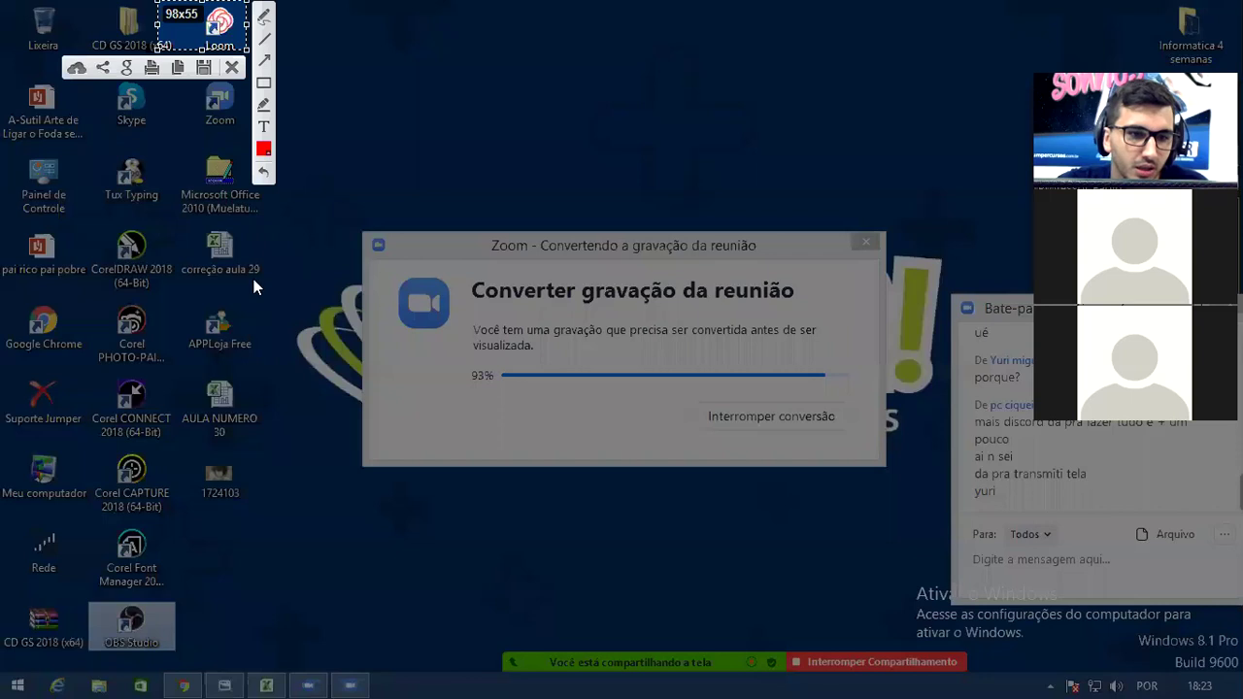
left_click_drag(175, 83, 281, 153)
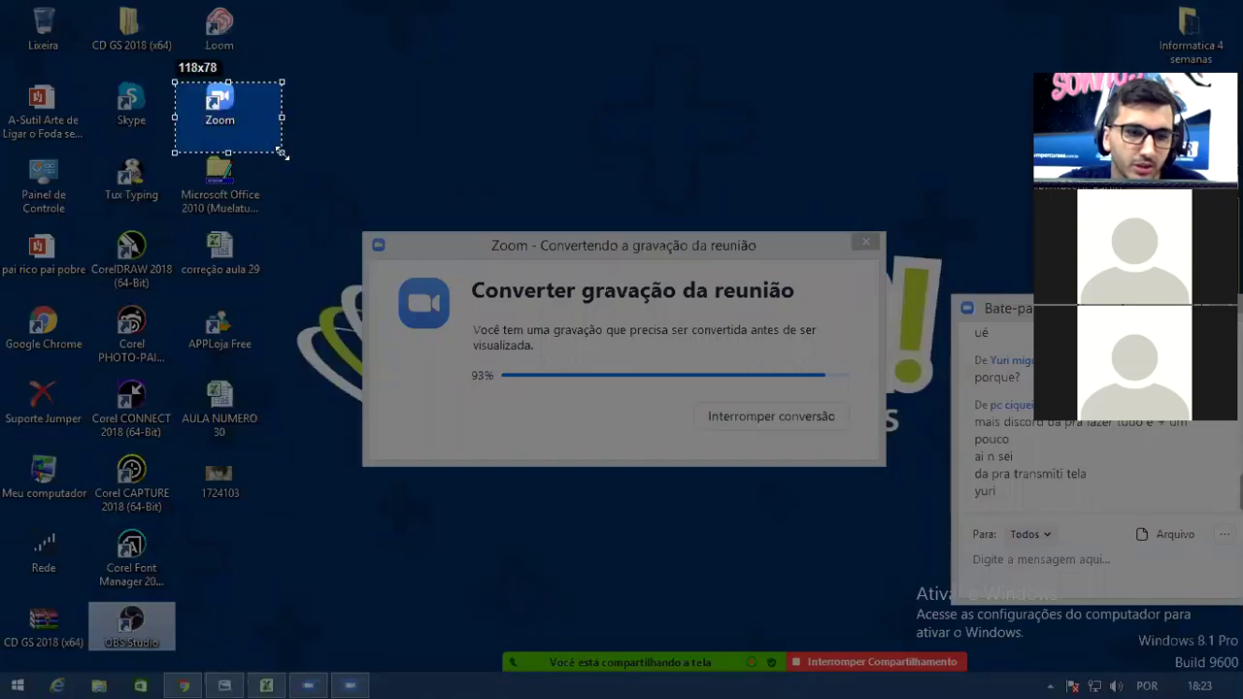
Outline the OBS Studio, Loom and Zoom icons with red rectangles in a capture of the desktop icons and discard it
mouse_move(11, 3)
left_mouse_down()
mouse_move(215, 527)
mouse_move(282, 588)
mouse_move(298, 637)
mouse_move(355, 662)
mouse_move(357, 676)
left_mouse_up()
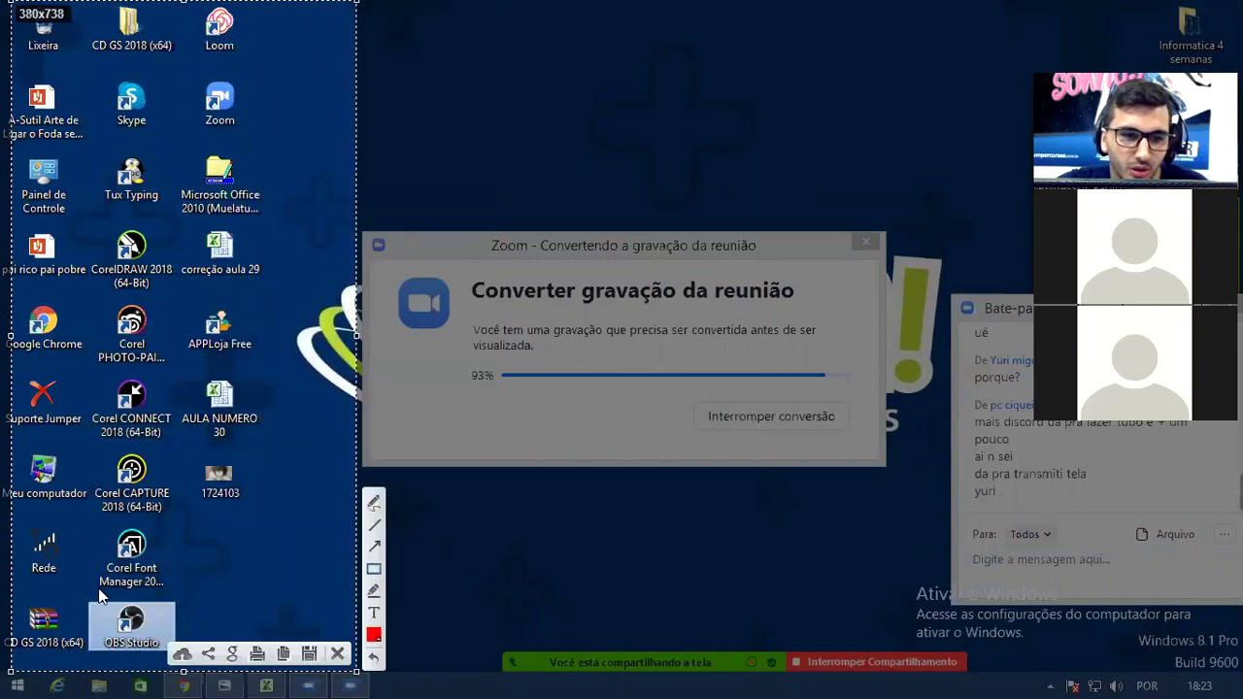
left_click_drag(85, 602, 183, 649)
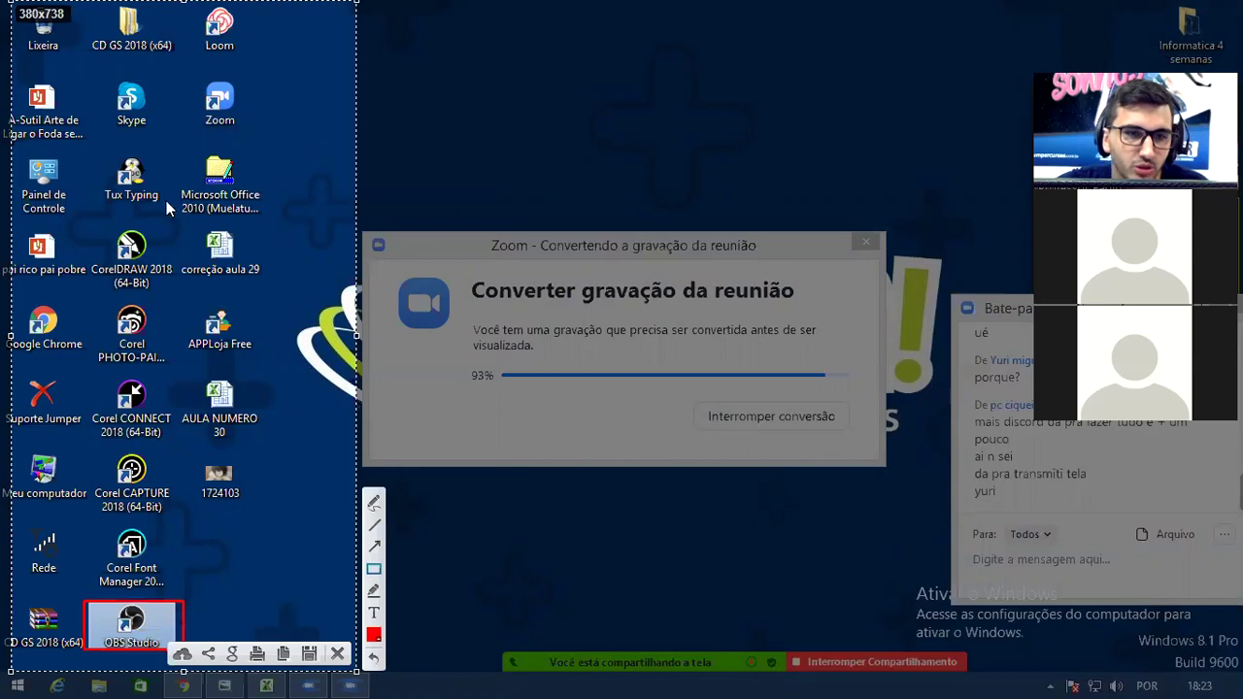
left_click_drag(182, 2, 280, 61)
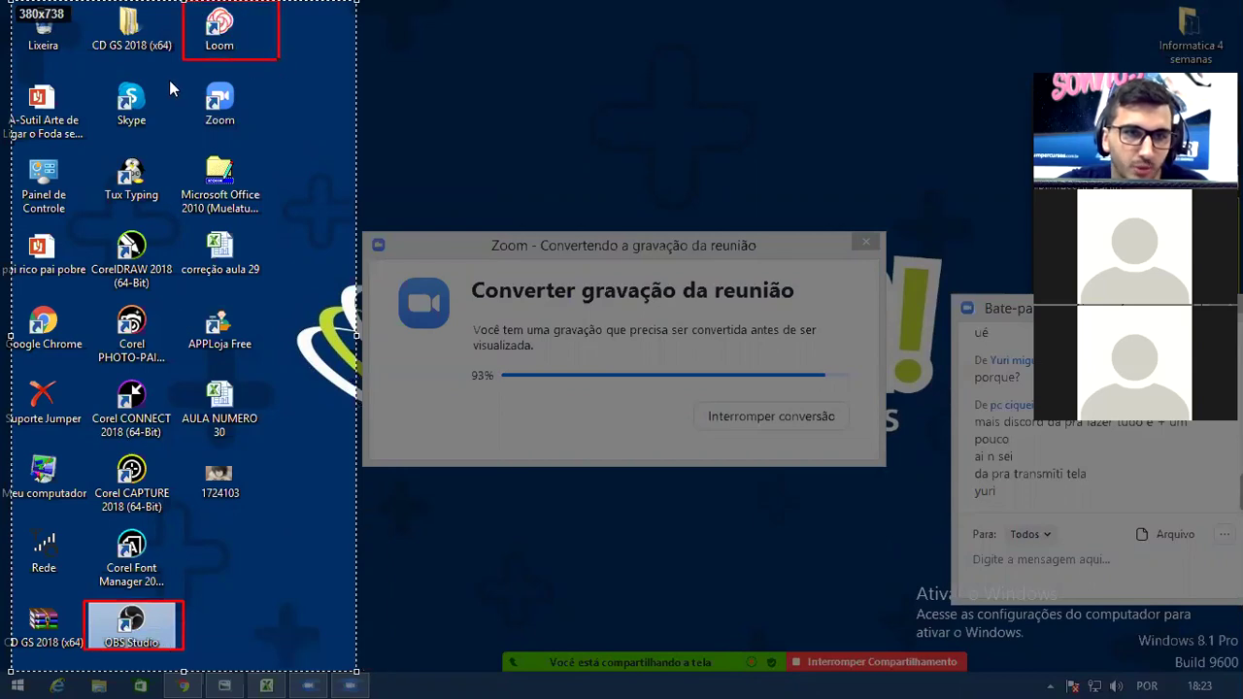
left_click_drag(176, 69, 274, 137)
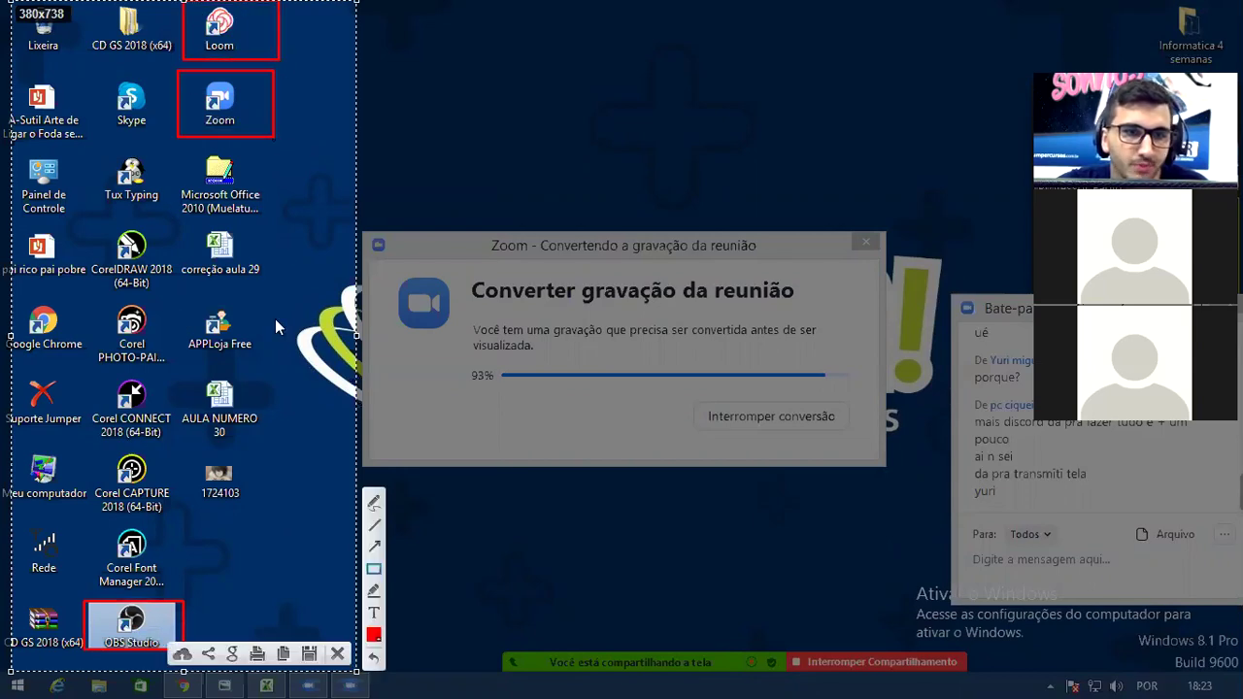
left_click(338, 657)
Switch back to the Excel workbook and enter "HORAS" in cell A5 of Plan3
left_click(266, 685)
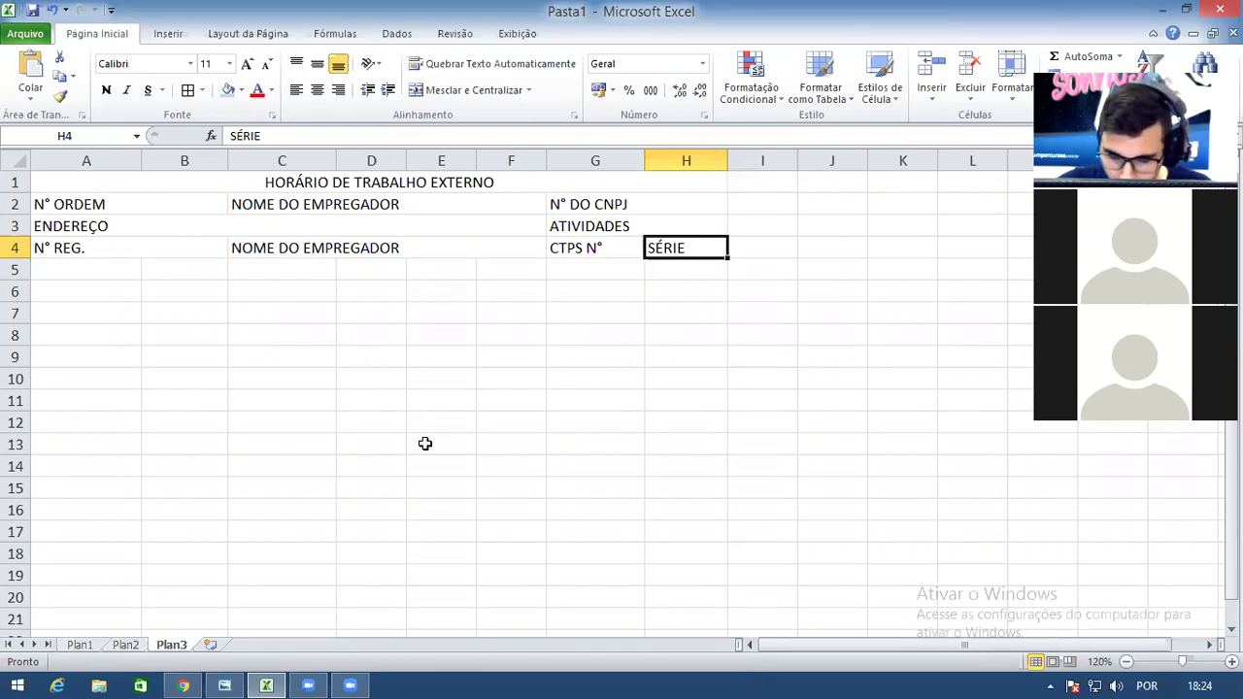
left_click(101, 271)
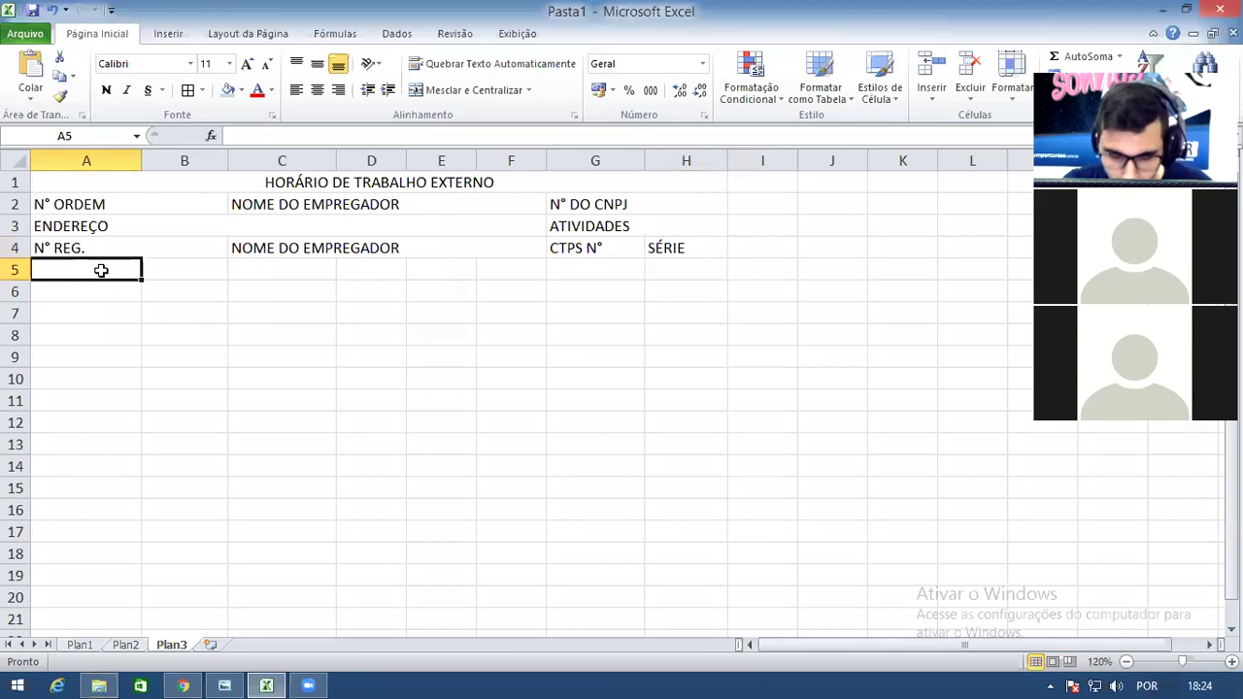
type("HORA")
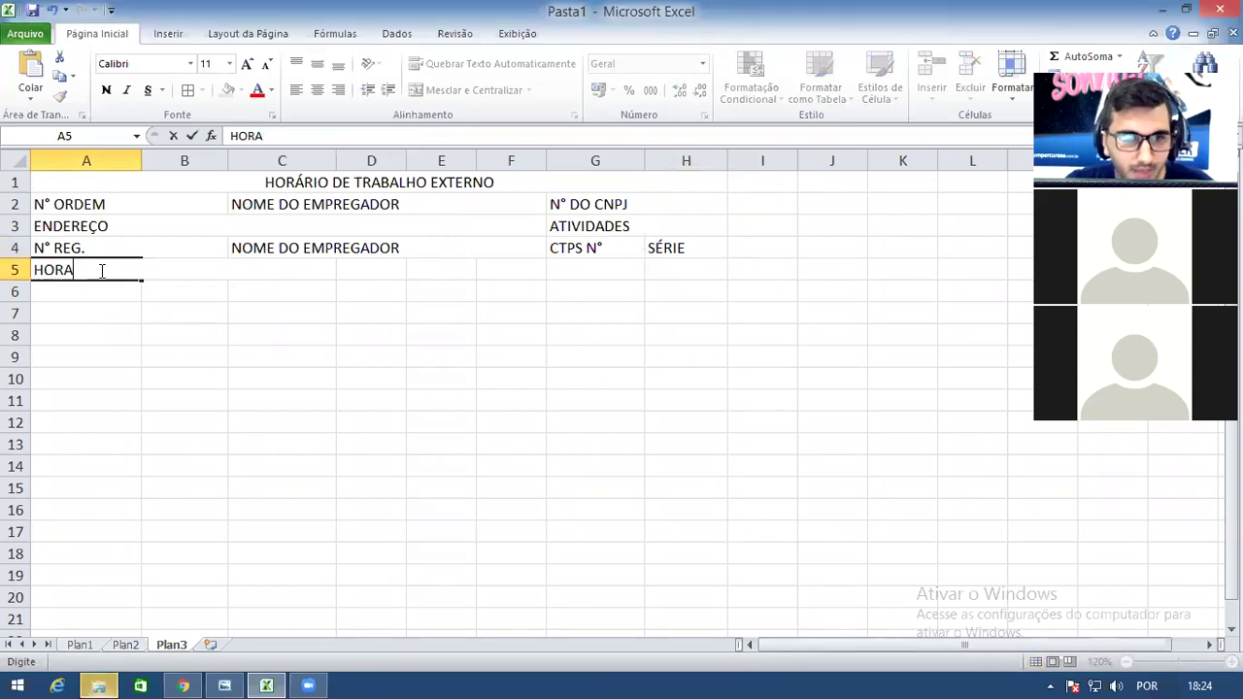
type("S")
left_click(234, 361)
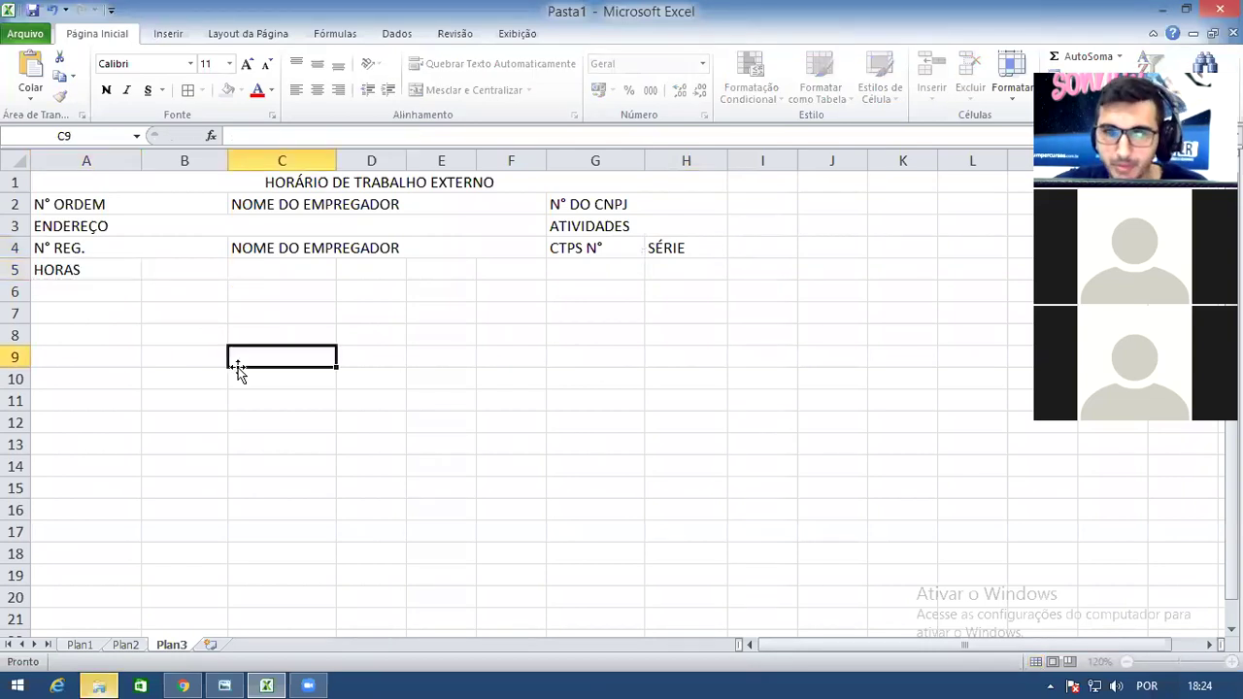
left_click(85, 274)
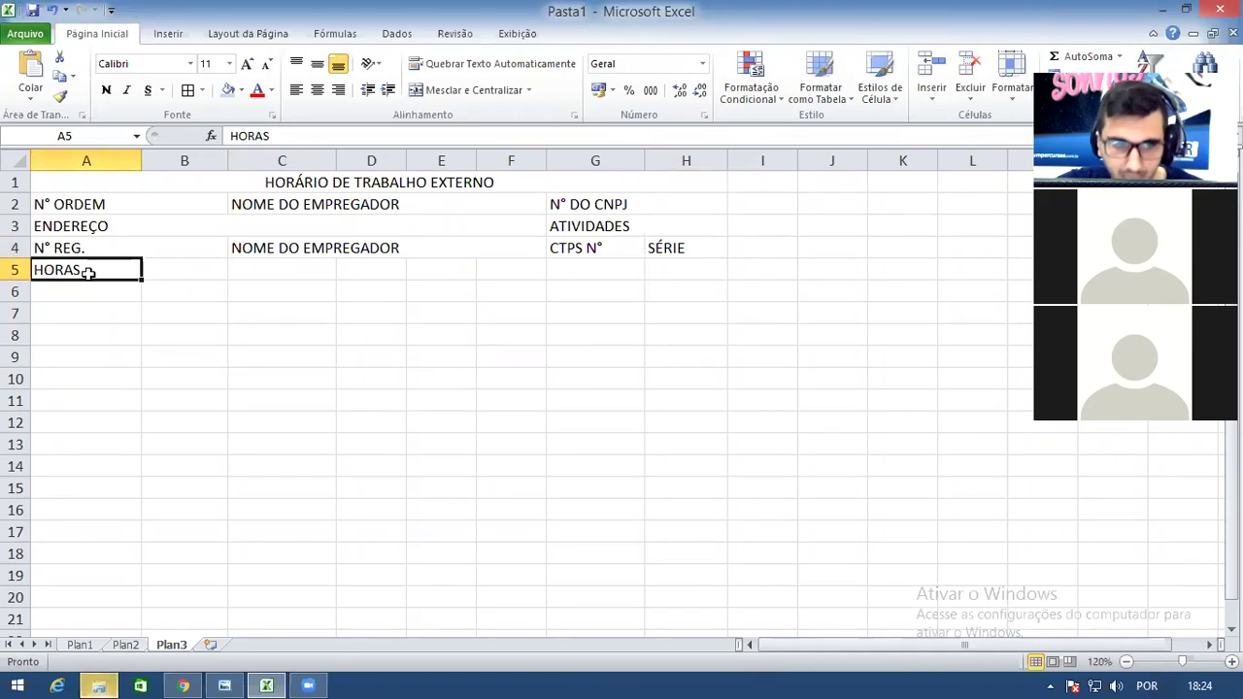
left_click(214, 349)
left_click(127, 269)
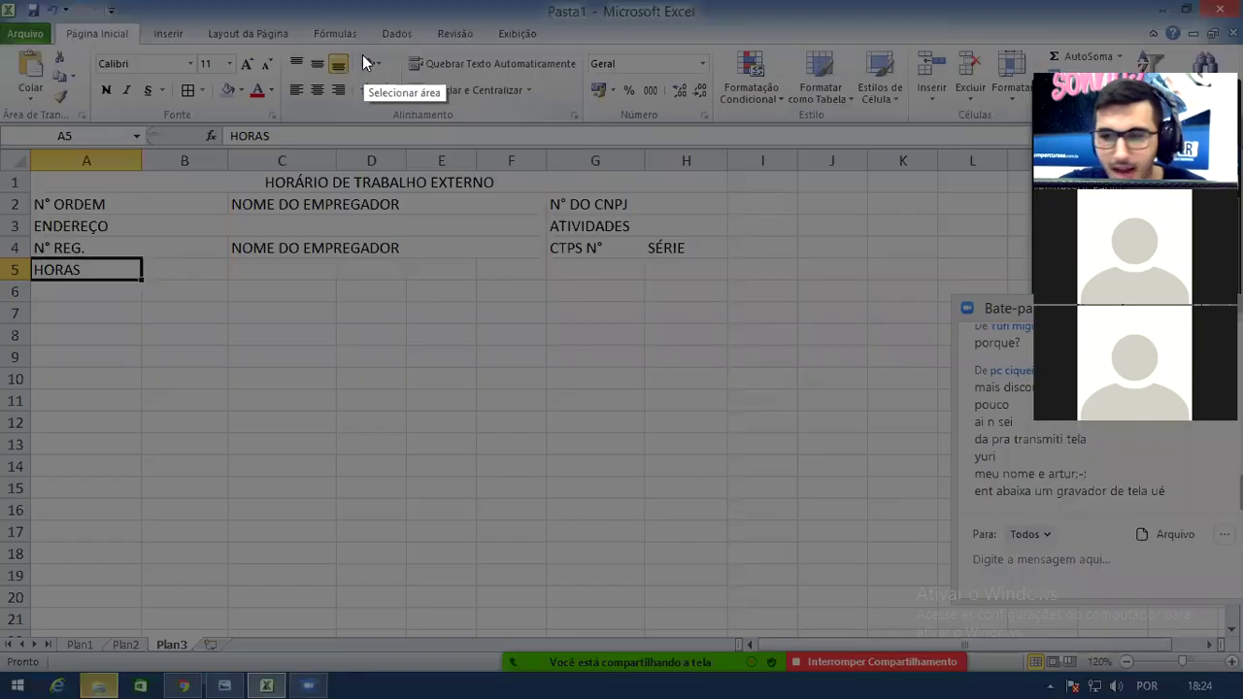
Frame the text orientation control in a screen capture and discard the capture
key("Print")
mouse_move(346, 41)
left_mouse_down()
mouse_move(417, 102)
mouse_move(399, 76)
left_mouse_up()
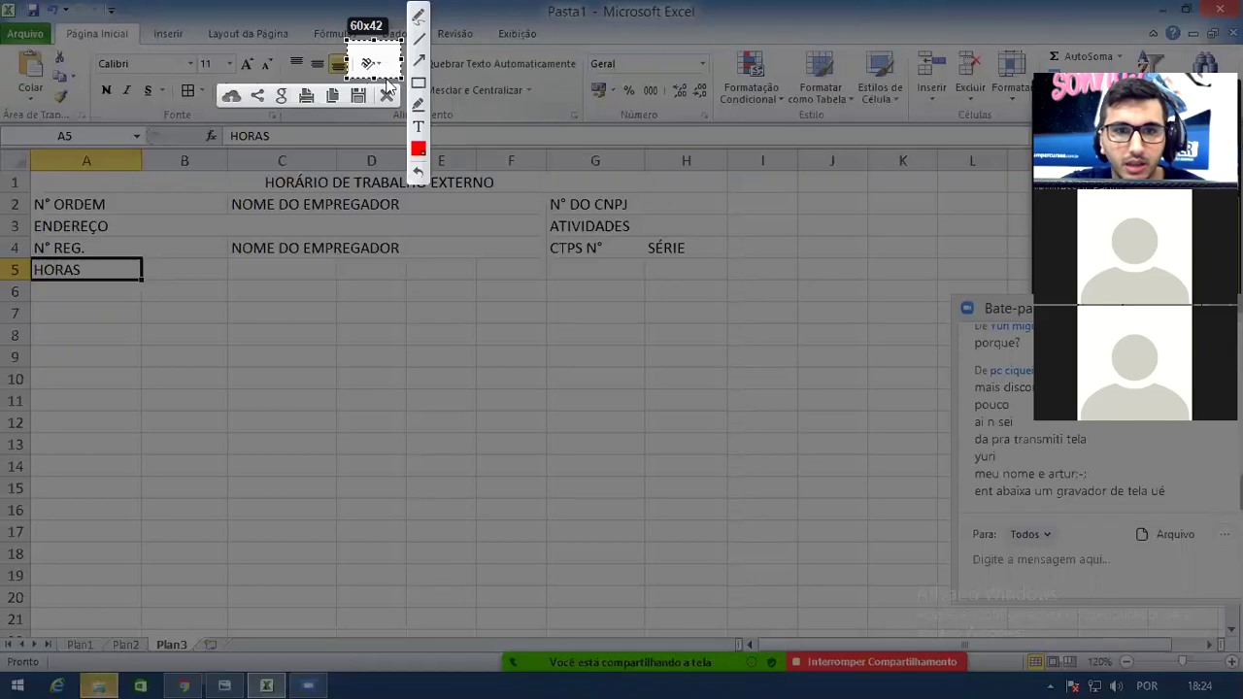
left_click(387, 97)
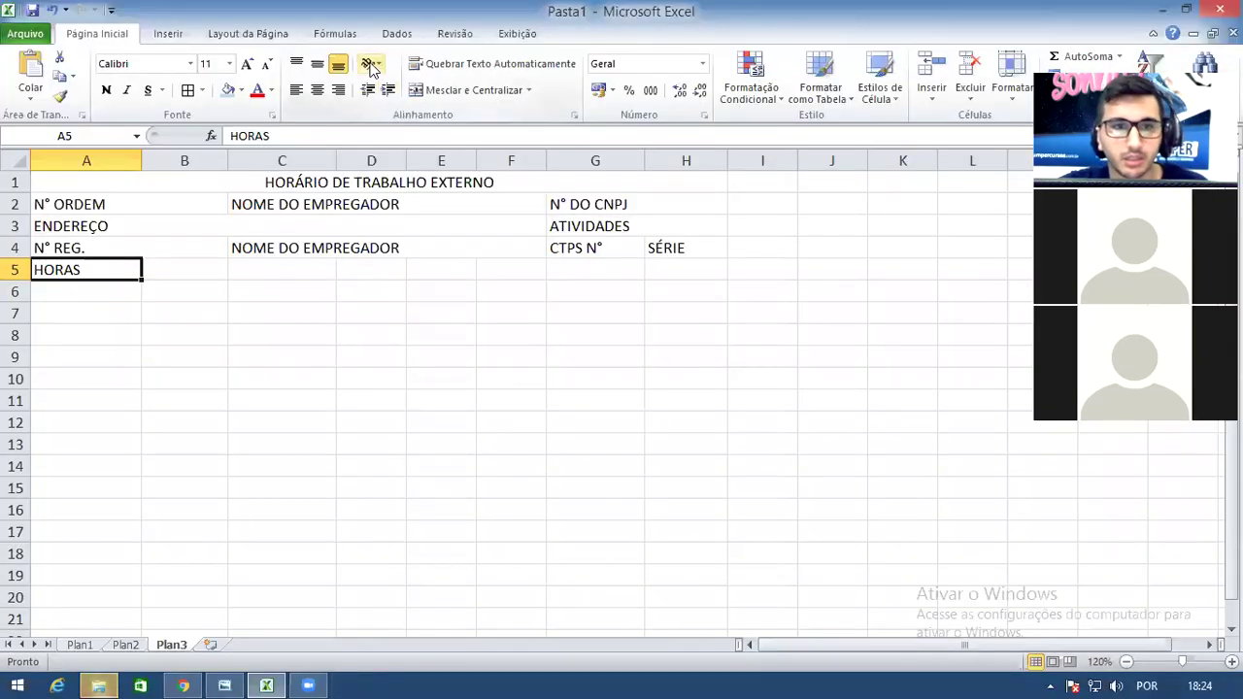
Rotate the "HORAS" text in cell A5 upward, centred horizontally, and narrow column A around it
left_click(375, 65)
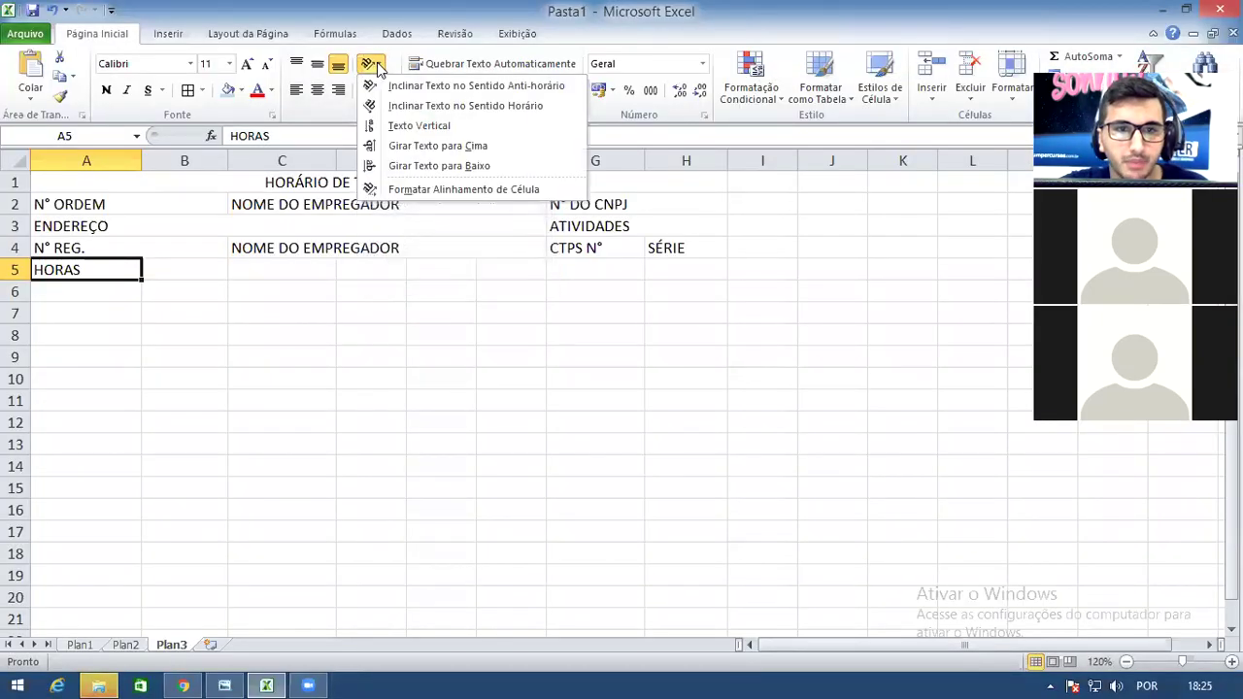
left_click(418, 147)
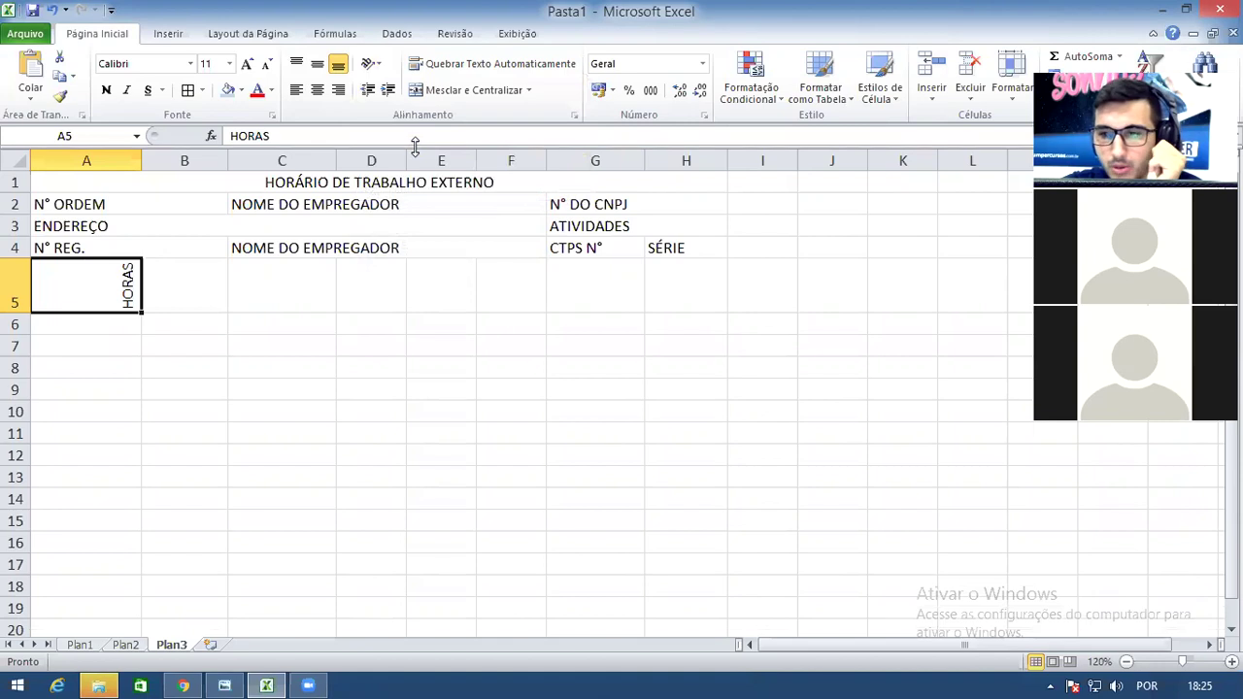
left_click(318, 89)
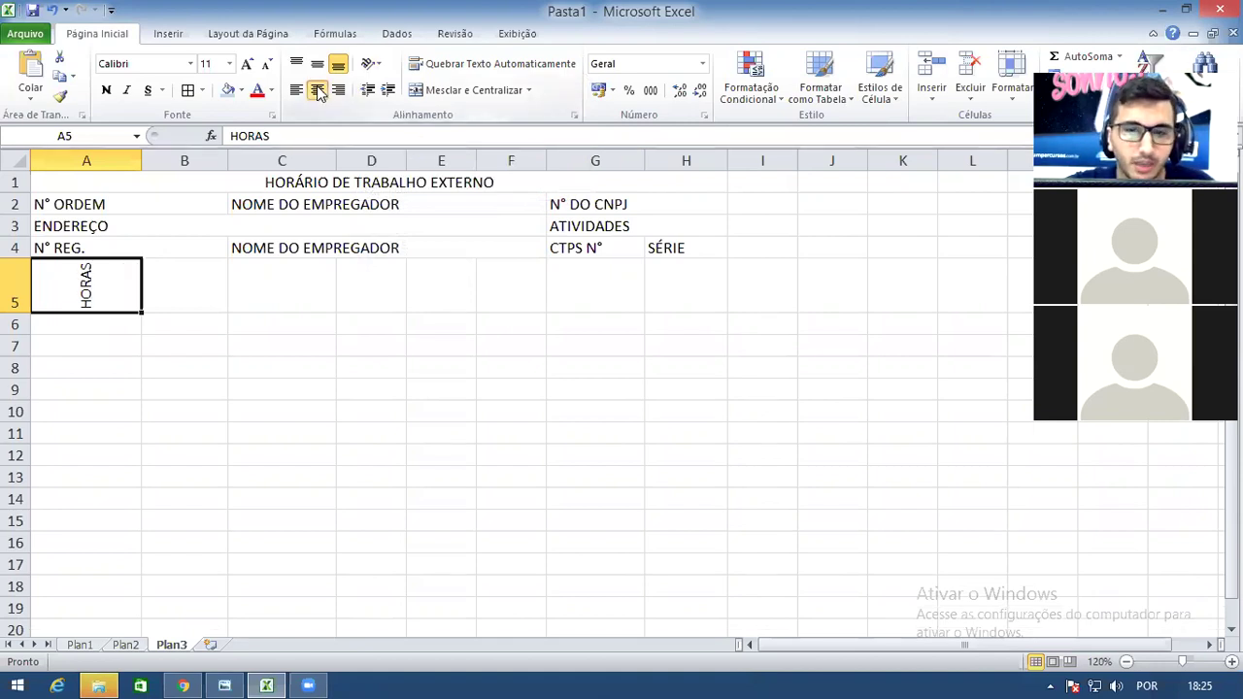
left_click(142, 301)
left_click_drag(142, 160, 97, 160)
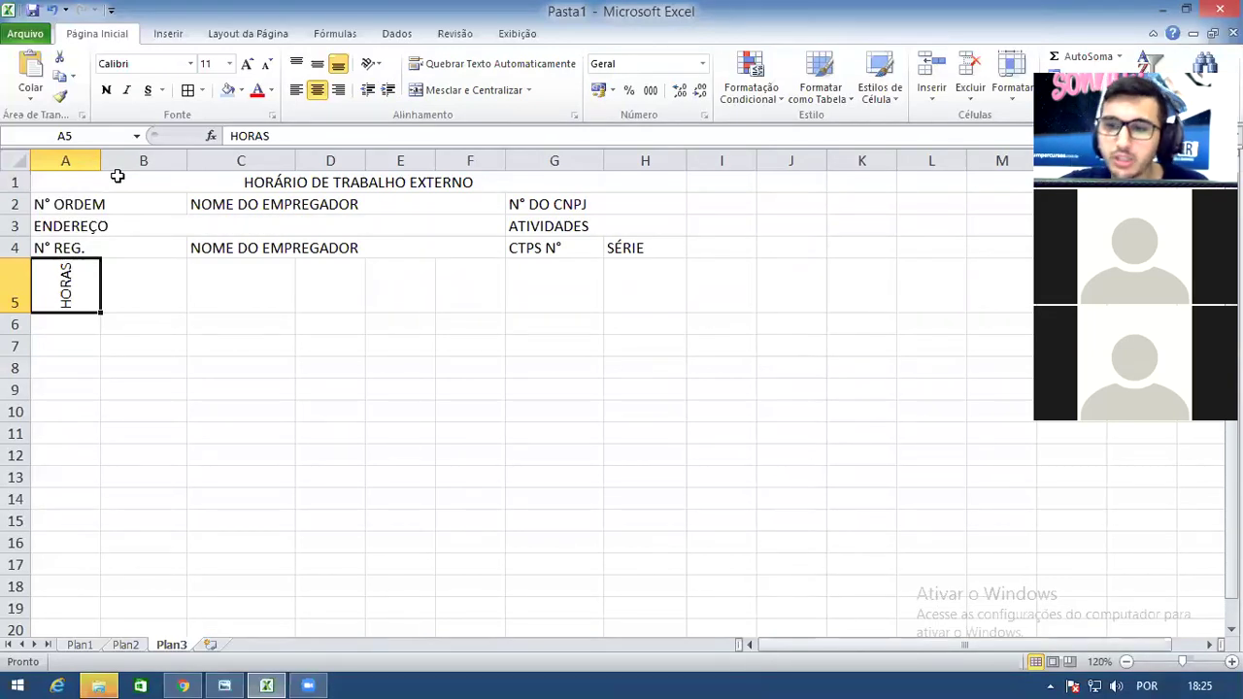
Merge cells B5:C5 and enter "ENTRADA" there, left-aligned and vertically centred
left_click(170, 290)
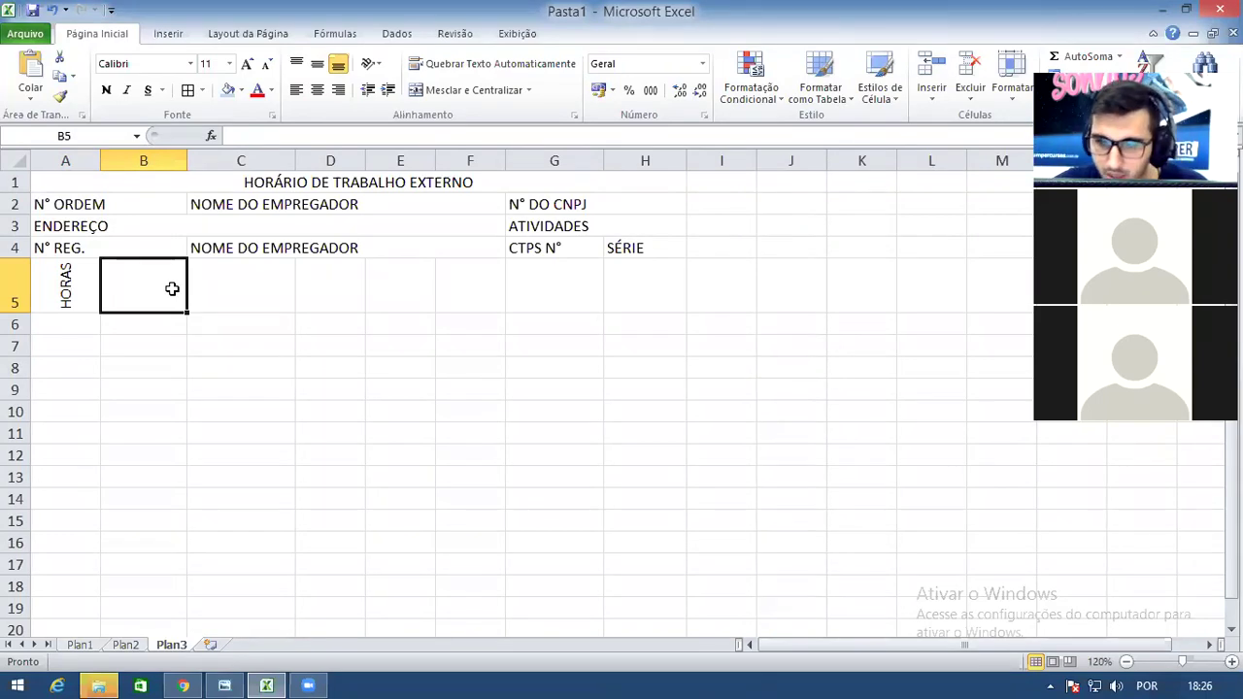
left_click_drag(171, 288, 243, 288)
left_click(468, 89)
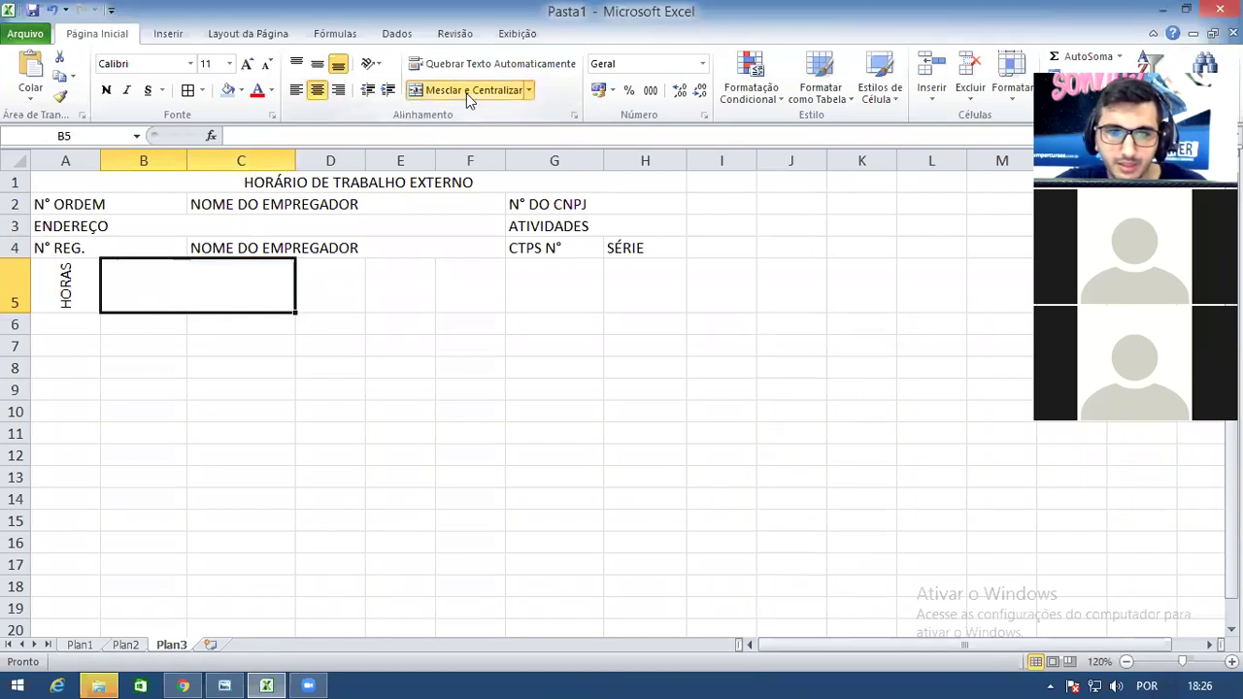
left_click(301, 98)
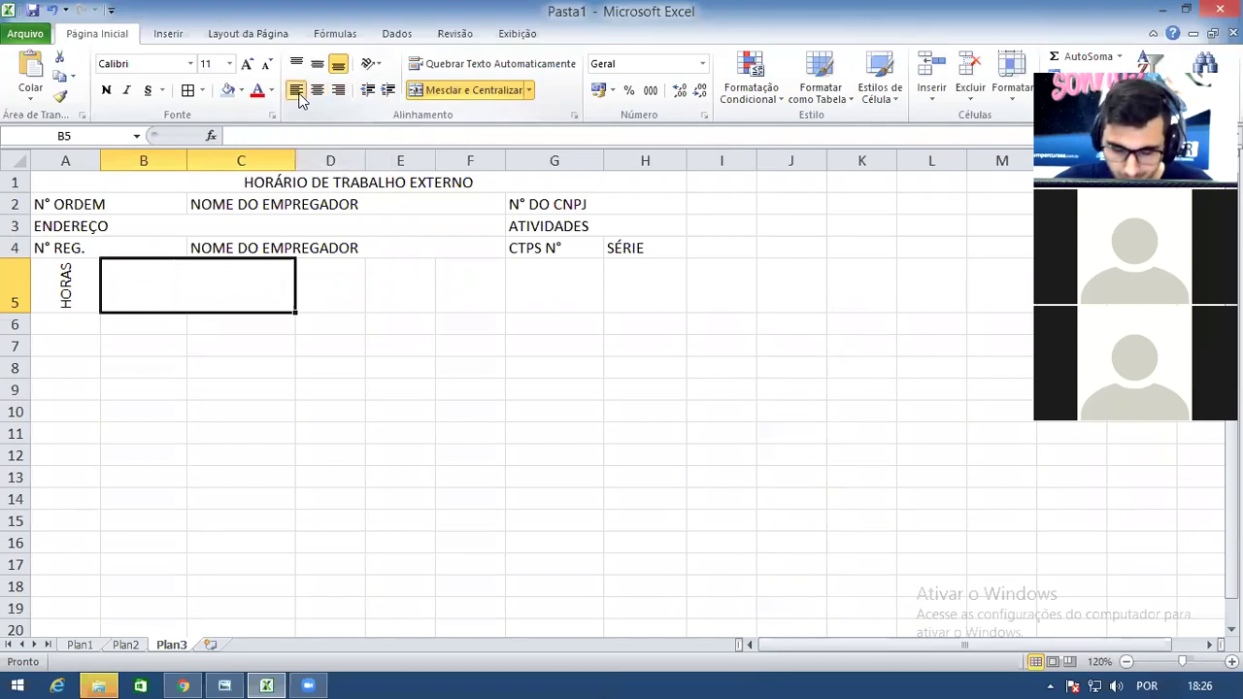
type("ENTRADA")
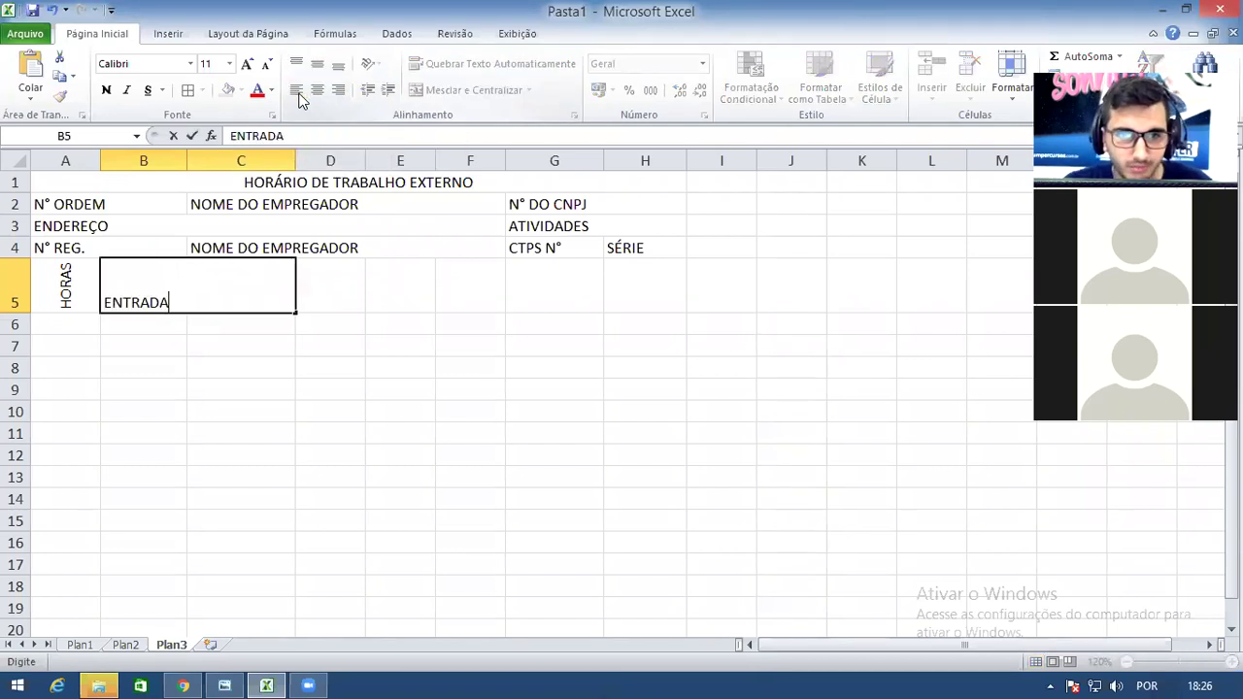
left_click(241, 534)
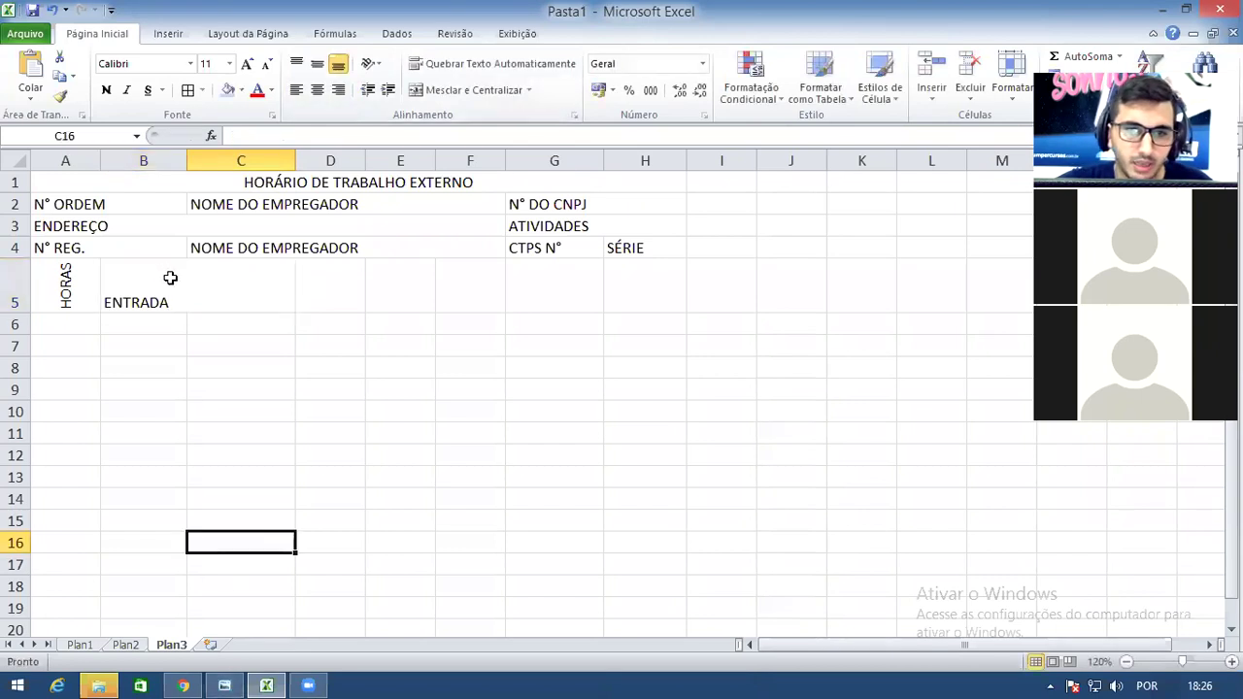
left_click(165, 275)
left_click(318, 64)
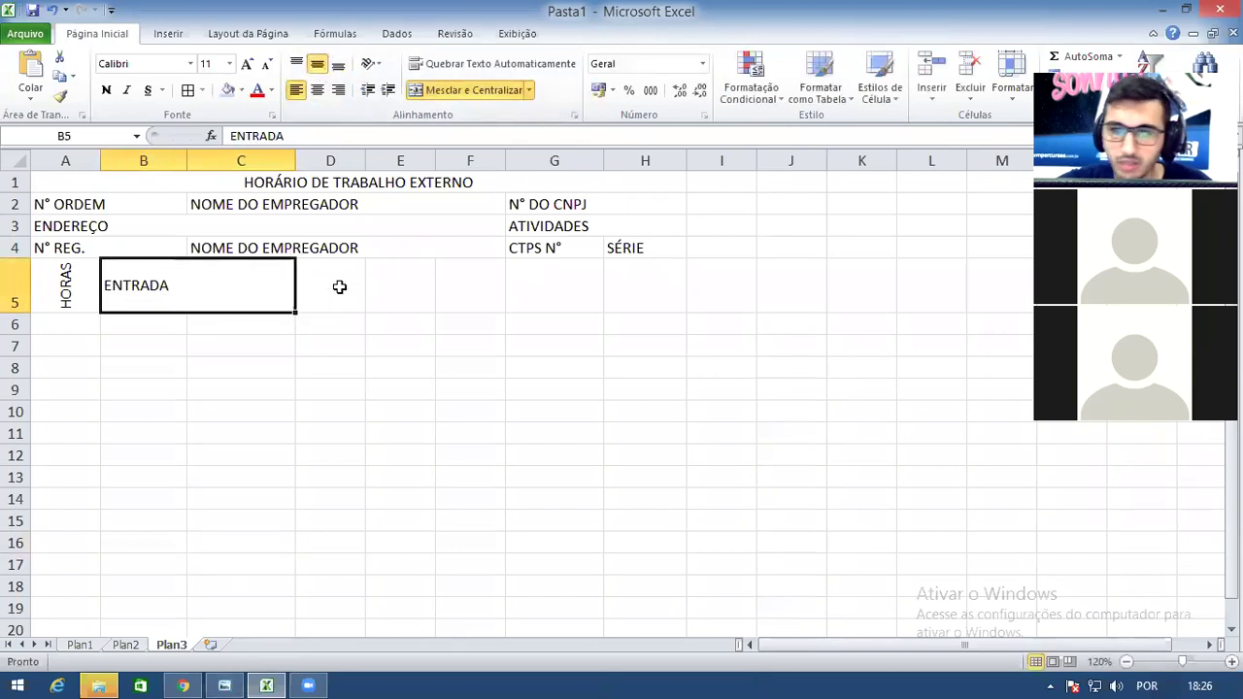
left_click(339, 286)
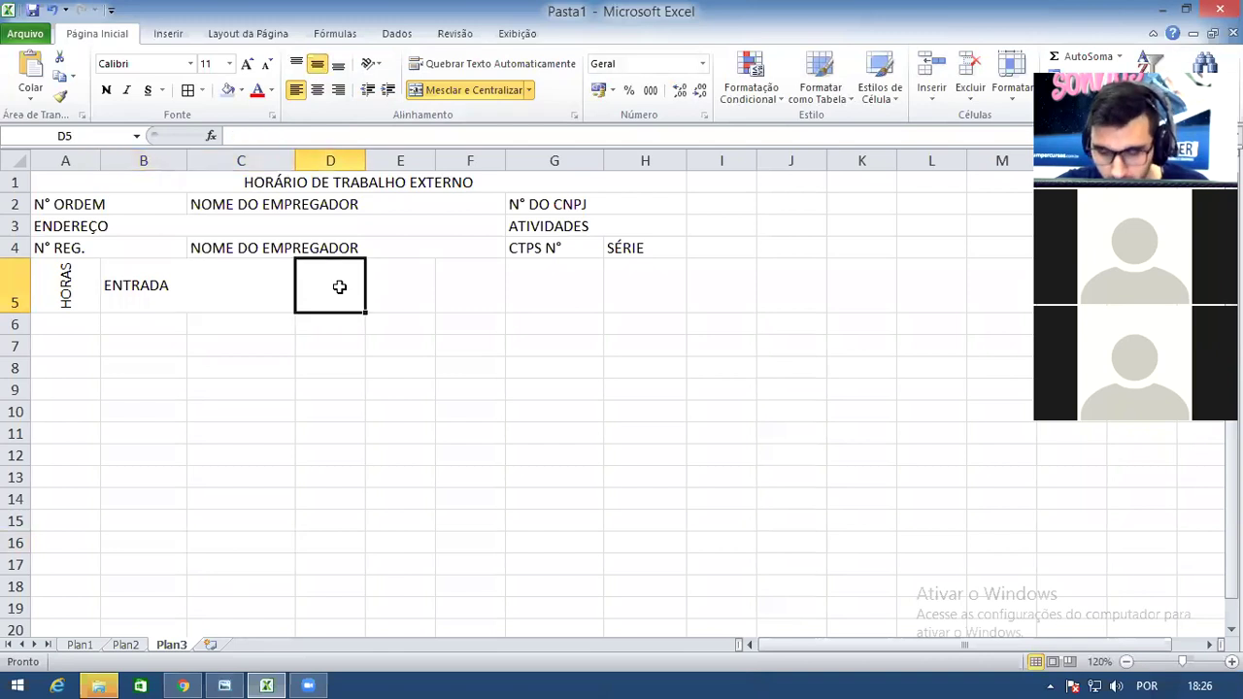
left_click_drag(339, 286, 403, 284)
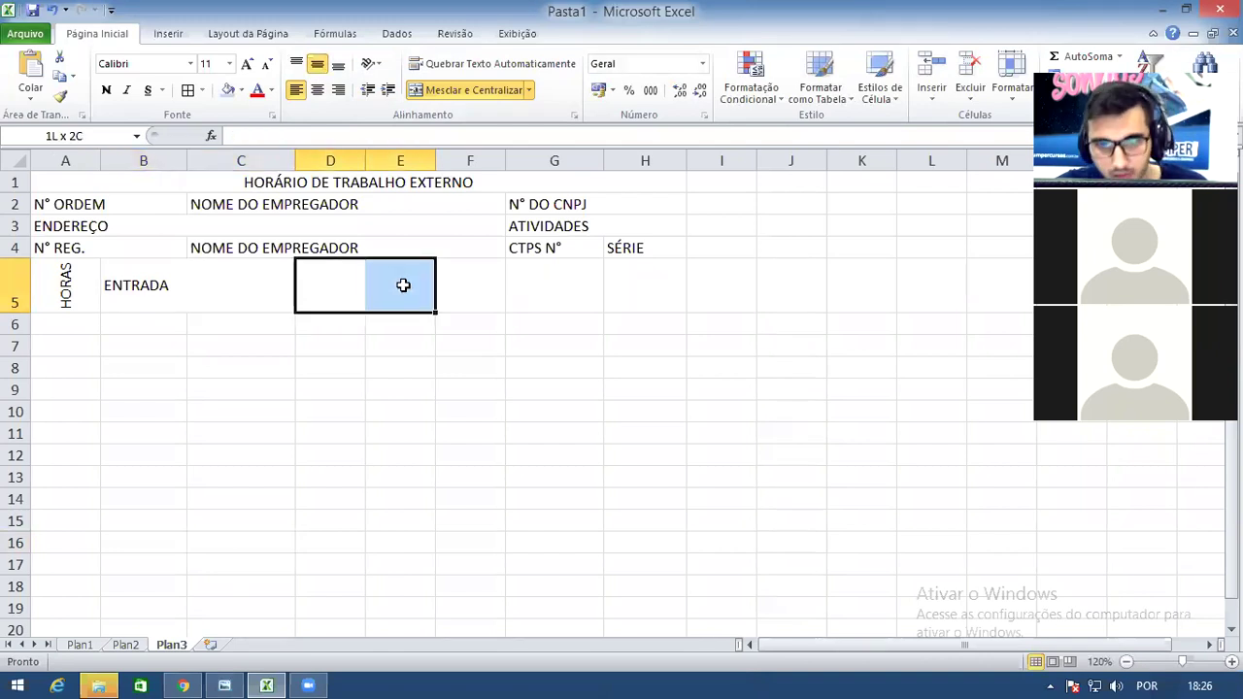
left_click_drag(403, 285, 446, 284)
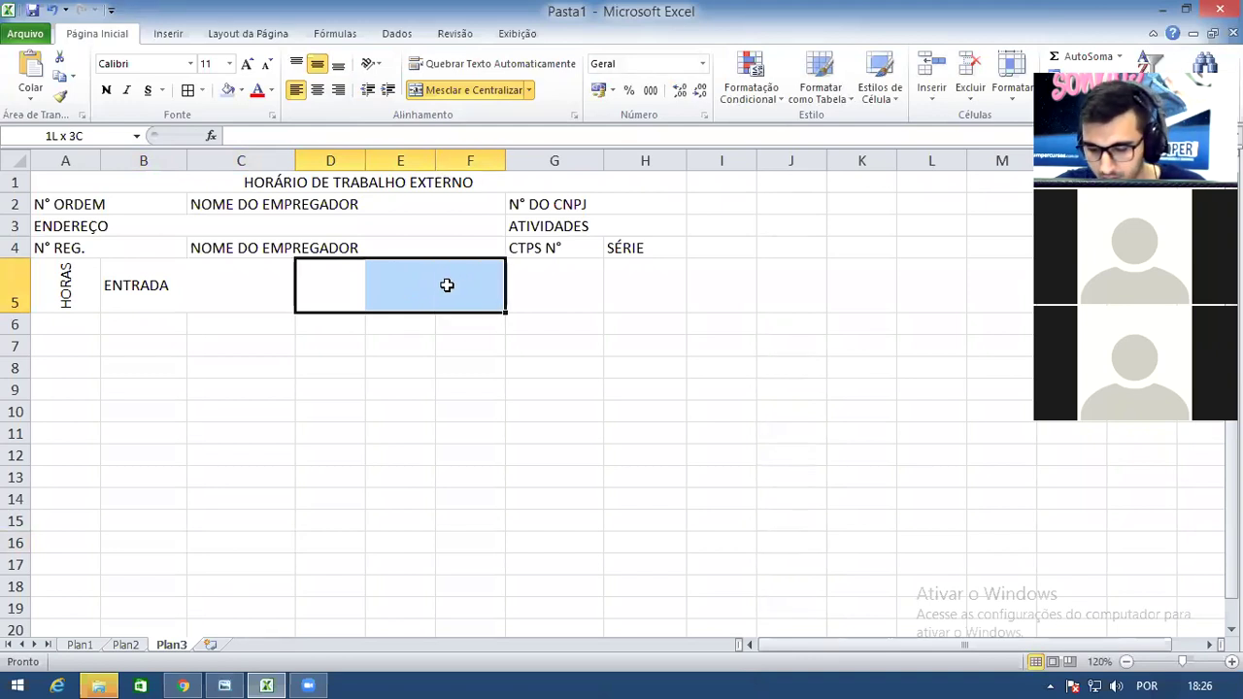
left_click_drag(447, 285, 419, 290)
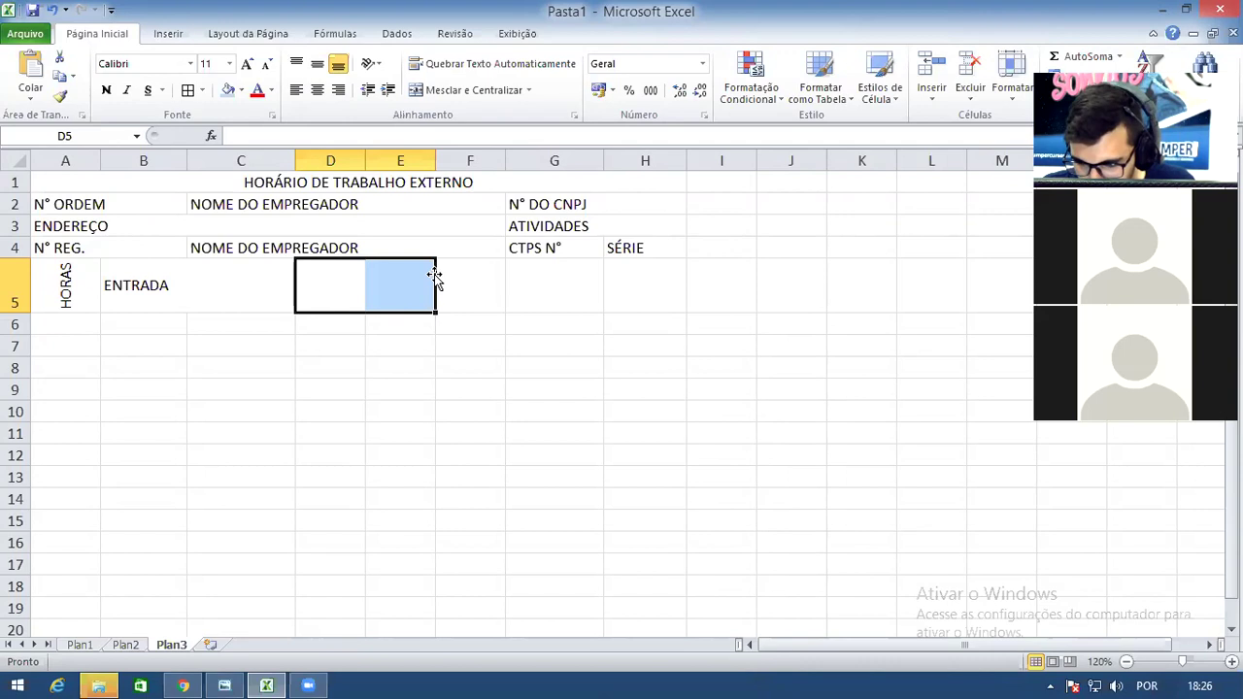
left_click(542, 256)
left_click(448, 296)
Unmerge the "NOME DO EMPREGADOR" cell in row 4 and merge it again over C4:E4 only
left_click(398, 248)
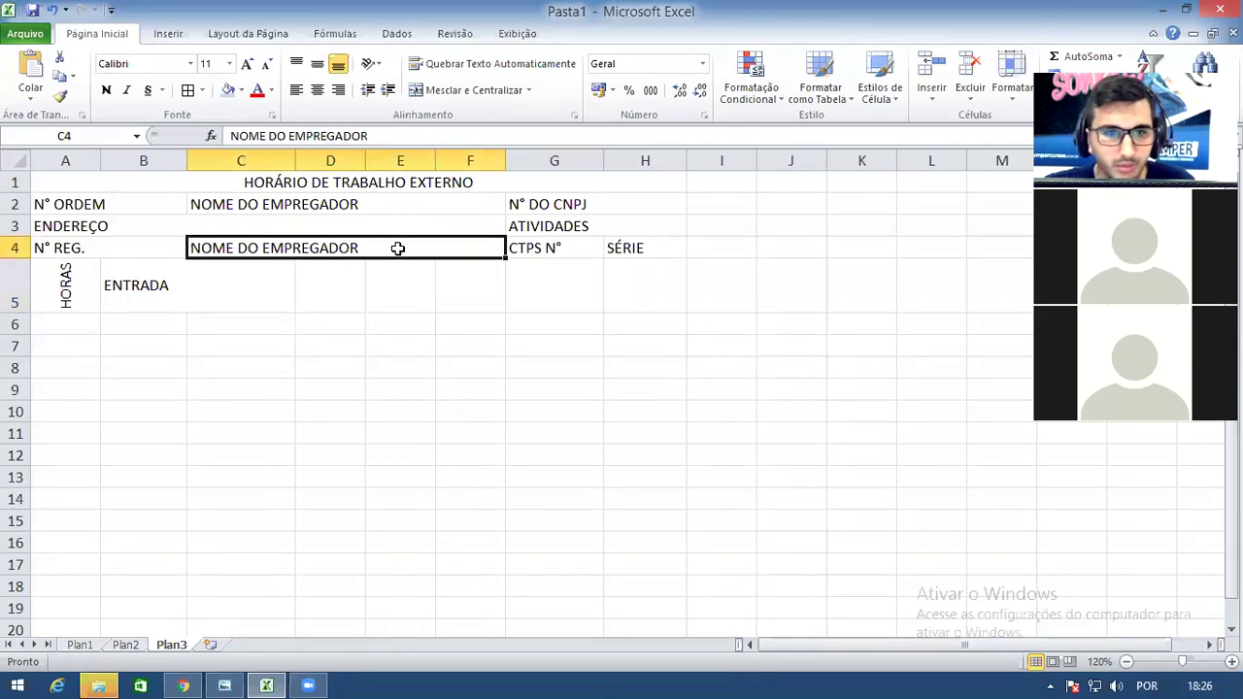
left_click(464, 91)
left_click(404, 274)
left_click_drag(258, 249, 419, 254)
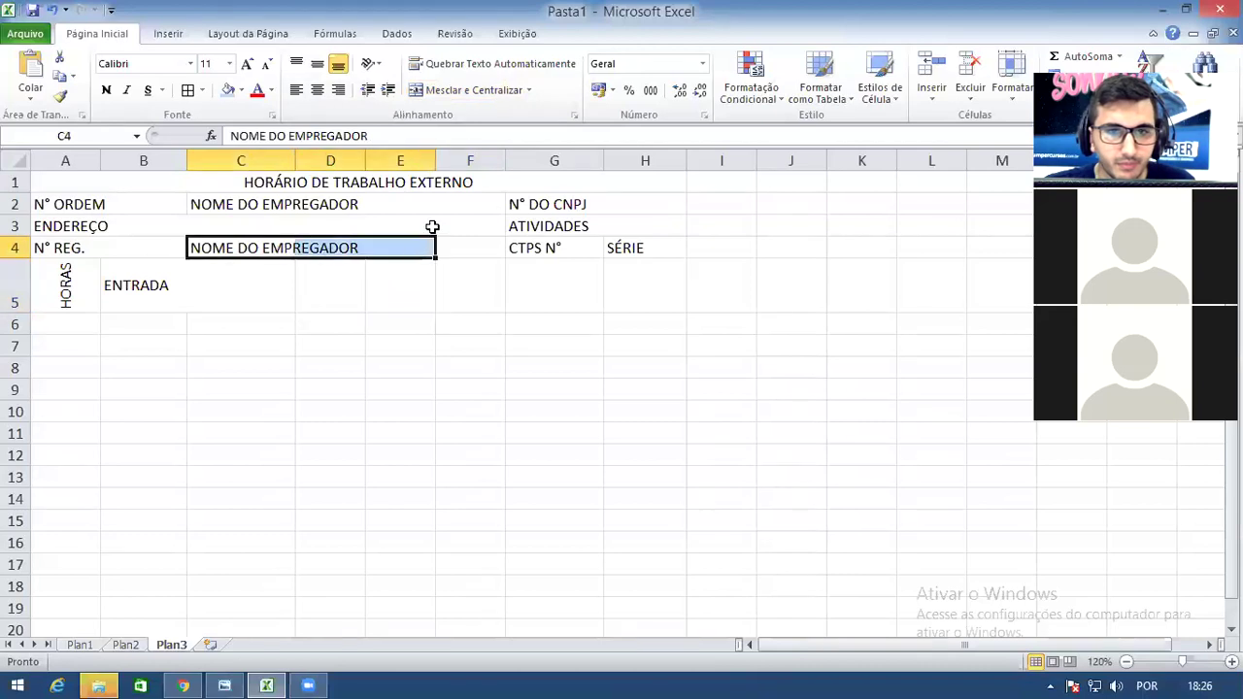
left_click(467, 94)
left_click(416, 273)
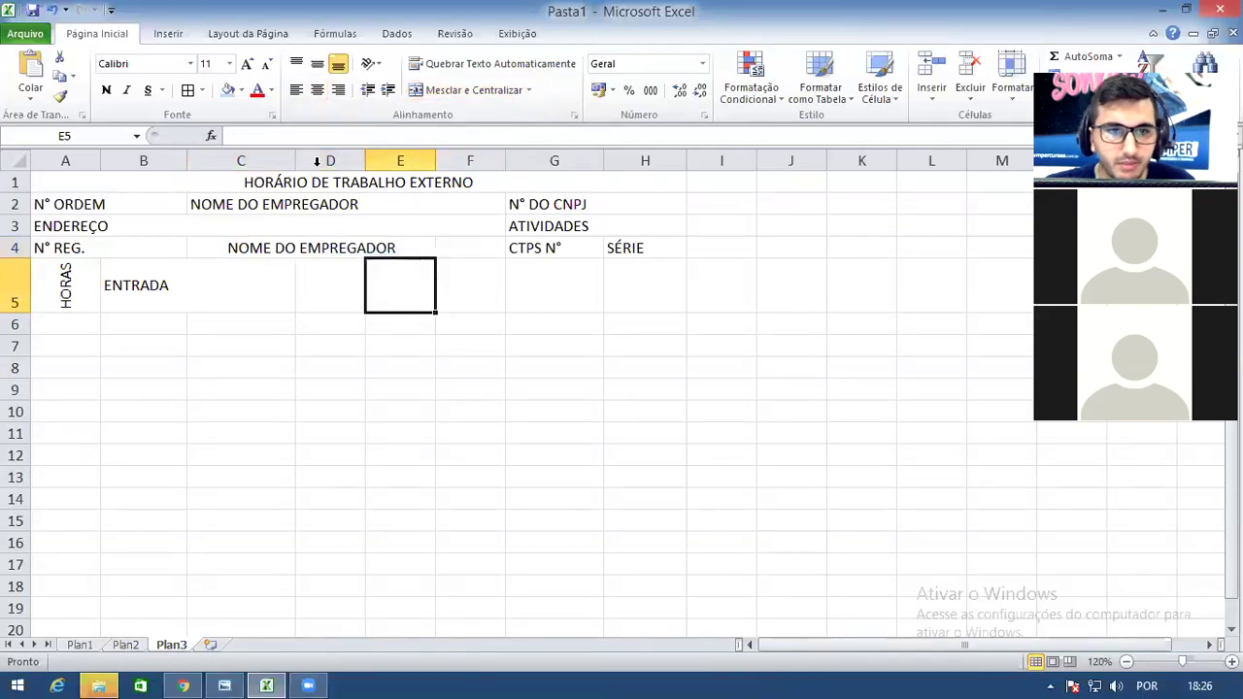
Re-merge the "ENDEREÇO" cell over A3:E3 and left-align both it and the "NOME DO EMPREGADOR" cell in row 4
left_click(339, 229)
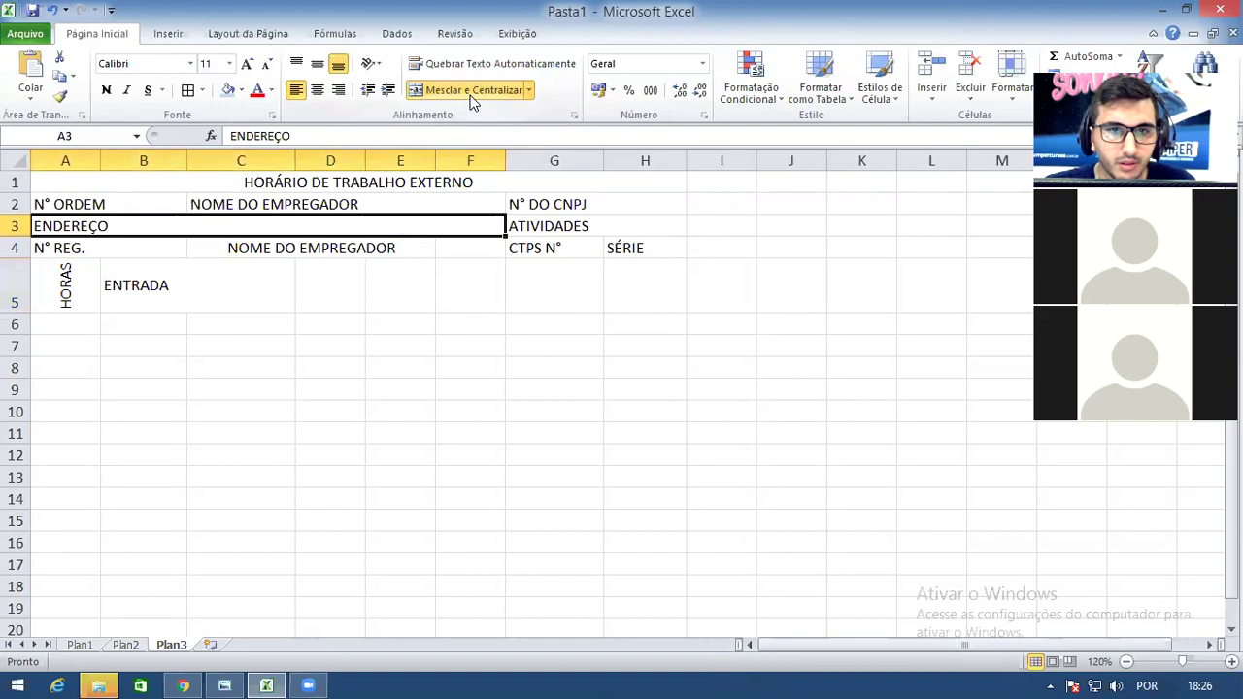
left_click(471, 92)
left_click(396, 229)
mouse_move(396, 229)
left_mouse_down()
mouse_move(112, 225)
mouse_move(390, 229)
left_mouse_up()
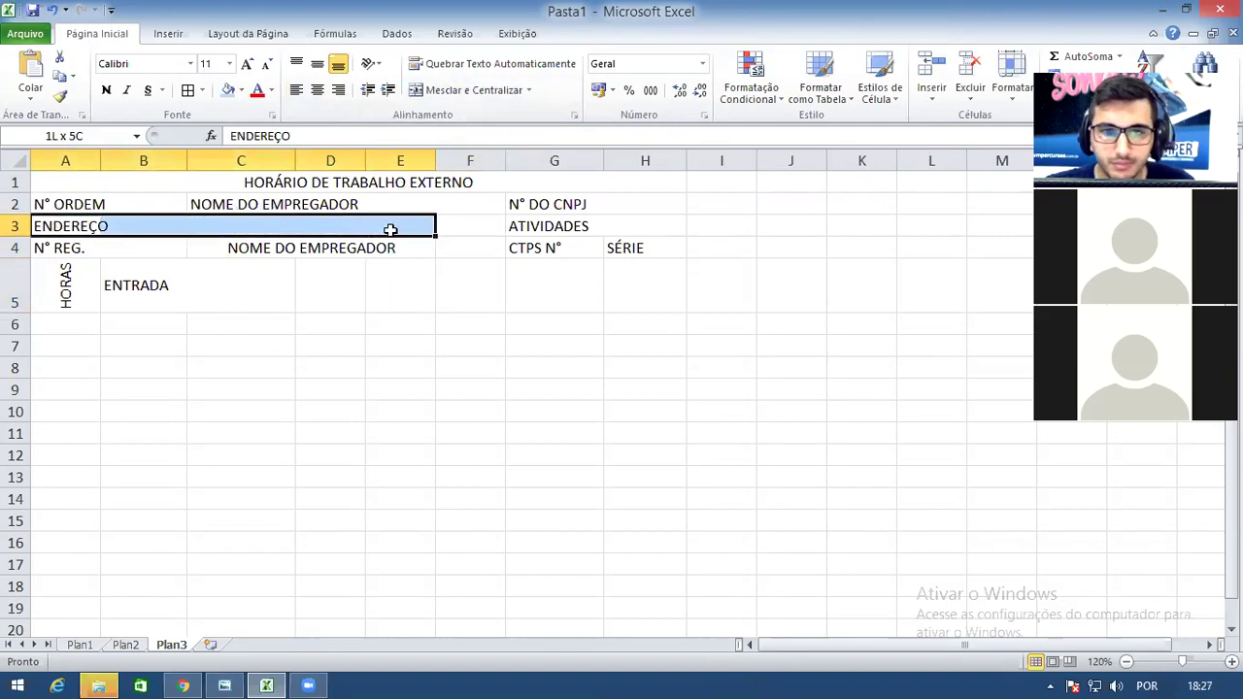
left_click(436, 89)
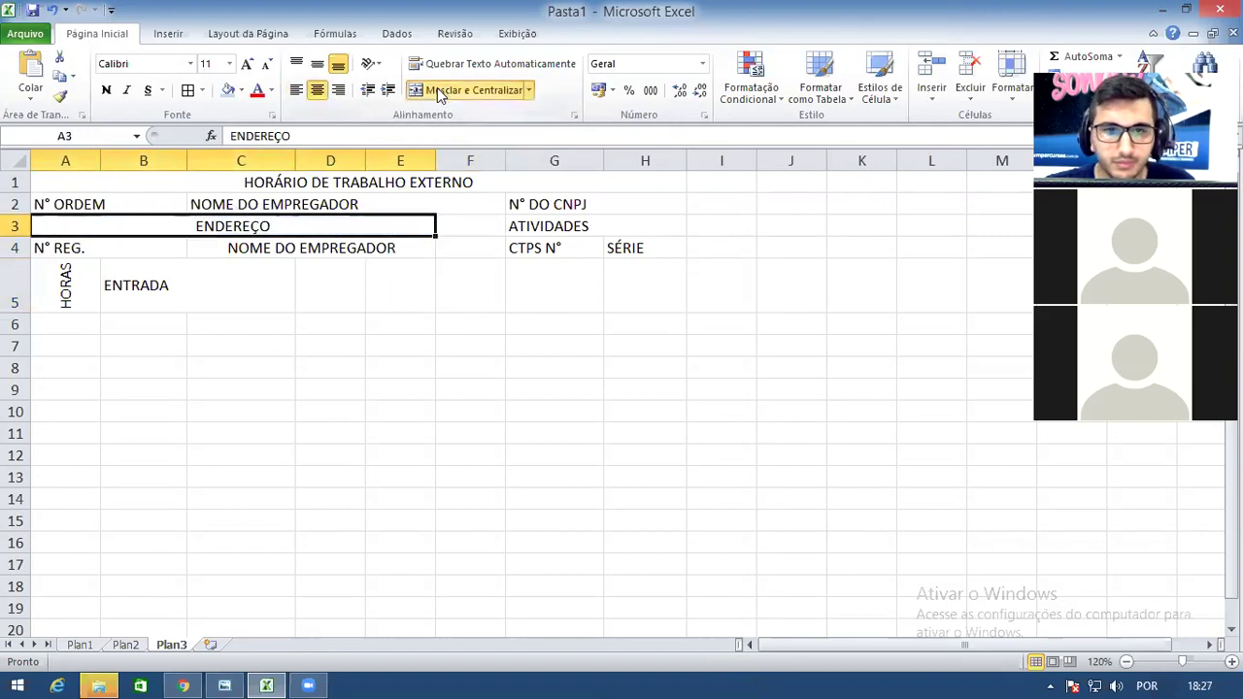
left_click(295, 90)
left_click(302, 243)
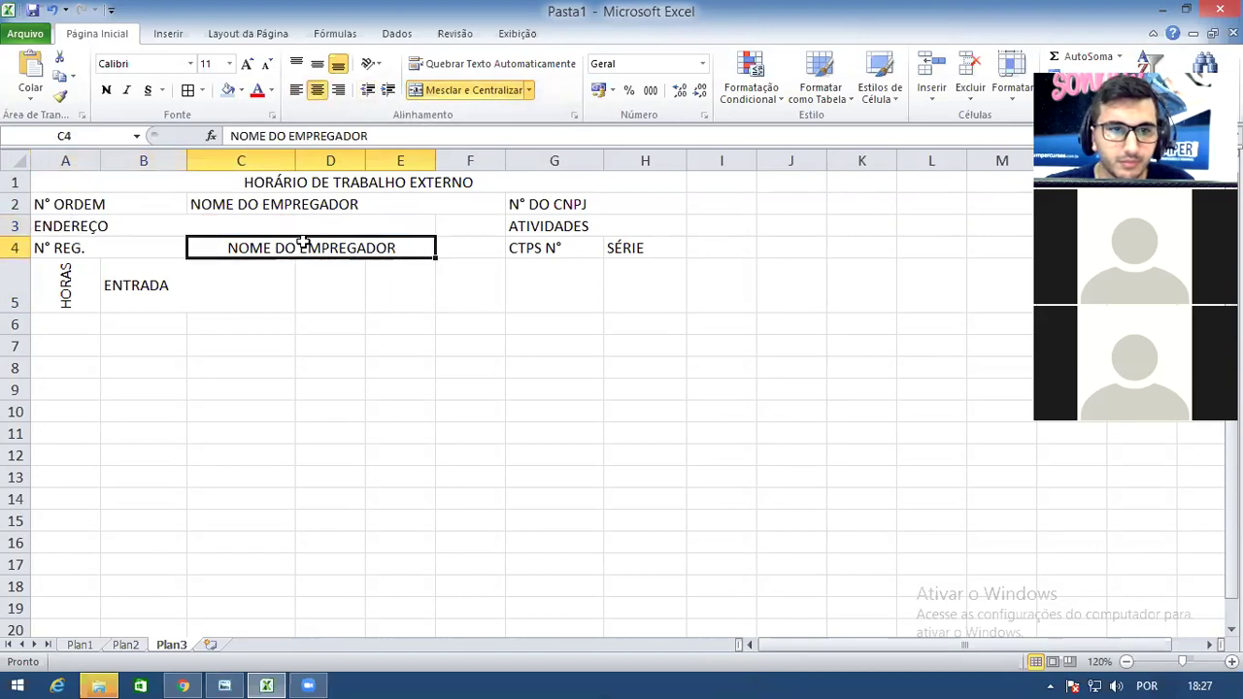
left_click(293, 93)
Unmerge the "NOME DO EMPREGADOR" cell in row 2 and merge it again over C2:E2 with left alignment
left_click(258, 202)
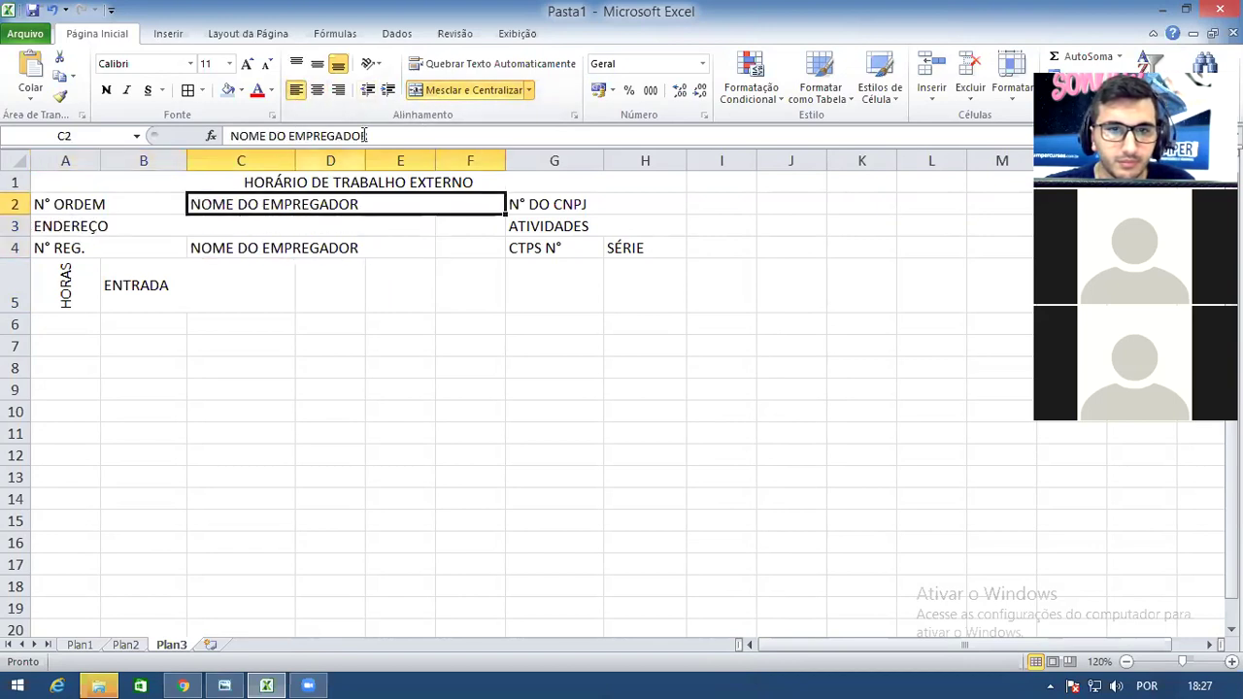
left_click(445, 93)
left_click(444, 93)
left_click(447, 94)
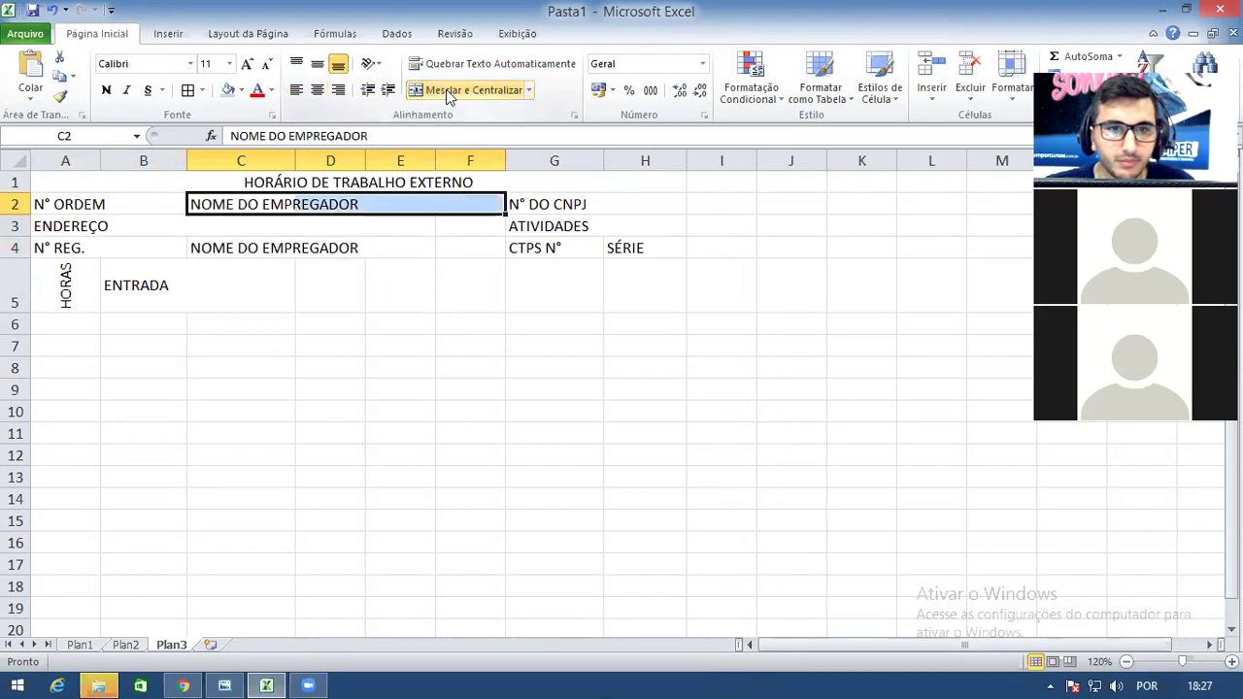
left_click_drag(405, 200, 282, 207)
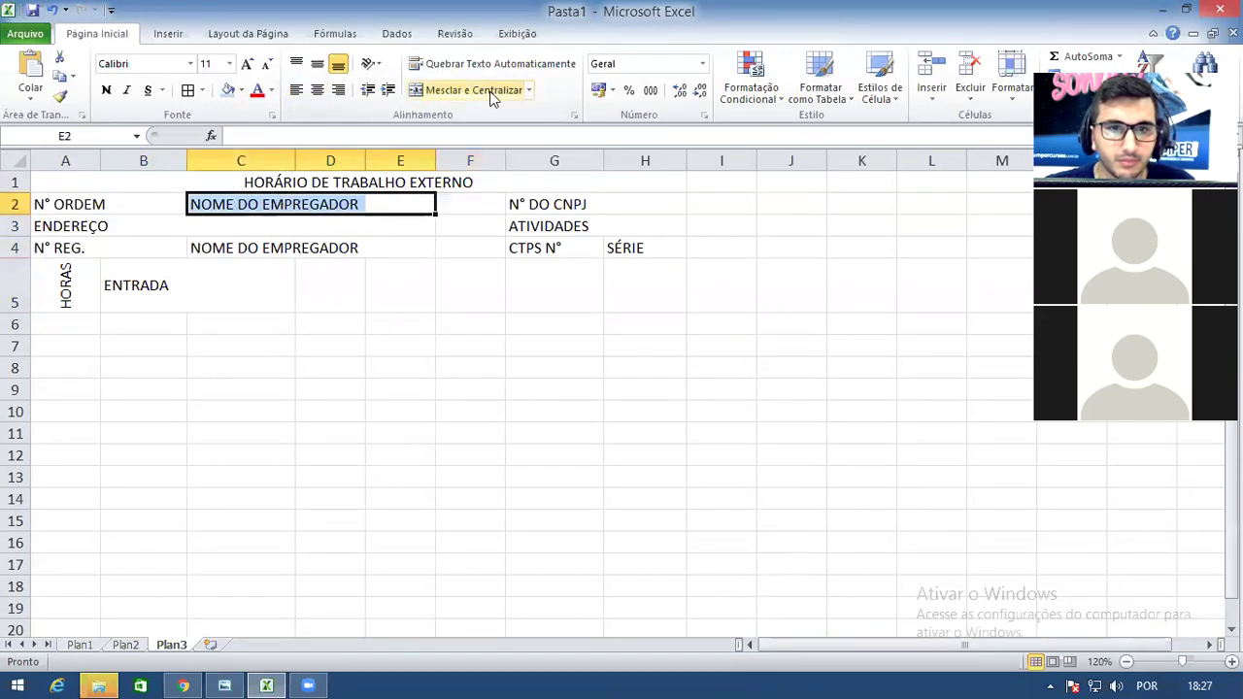
left_click(490, 92)
left_click(296, 90)
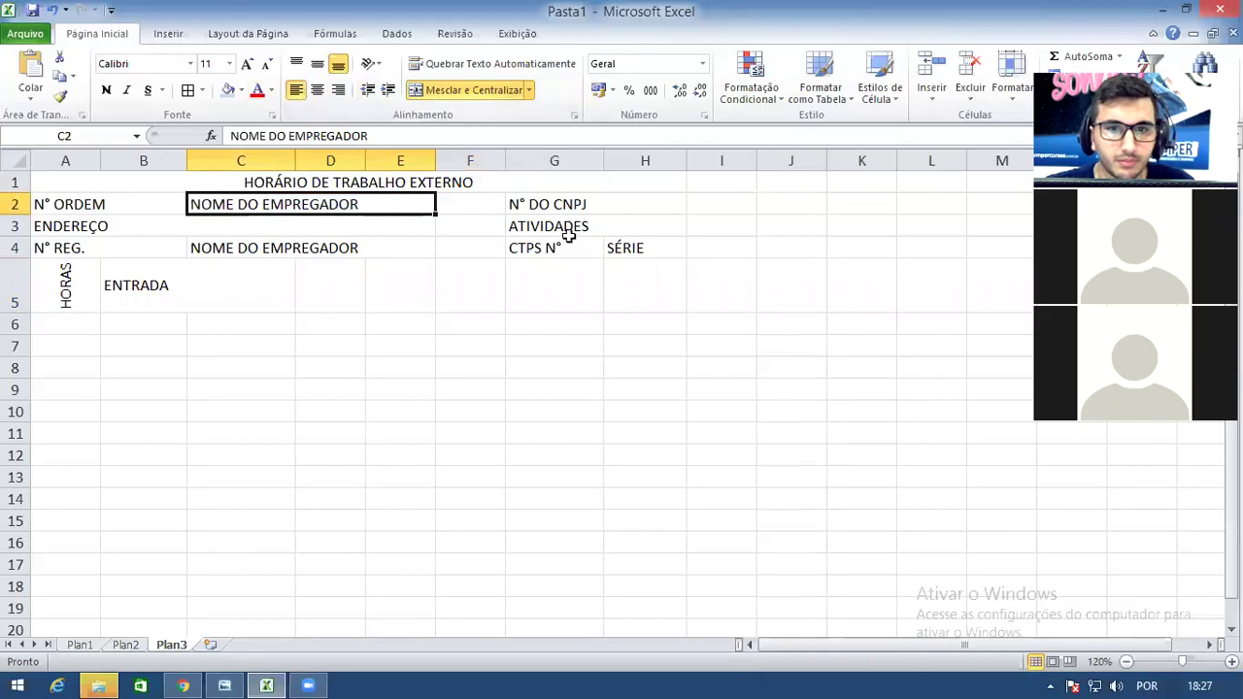
Merge cells F2:H2 containing "N° DO CNPJ" and left-align the label
left_click_drag(492, 204, 646, 206)
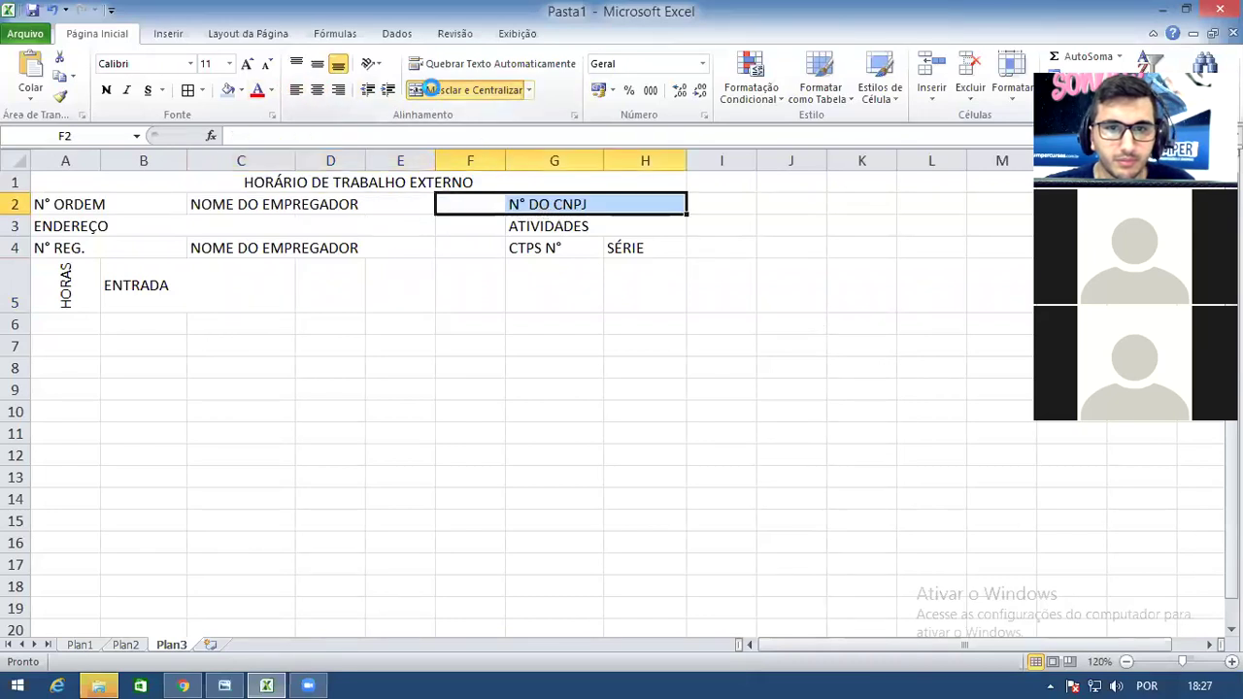
left_click(430, 89)
left_click(296, 89)
Merge F3:H3 containing "ATIVIDADES" and F4:G4 containing "CTPS N°", left-aligning both labels
left_click_drag(525, 225, 478, 229)
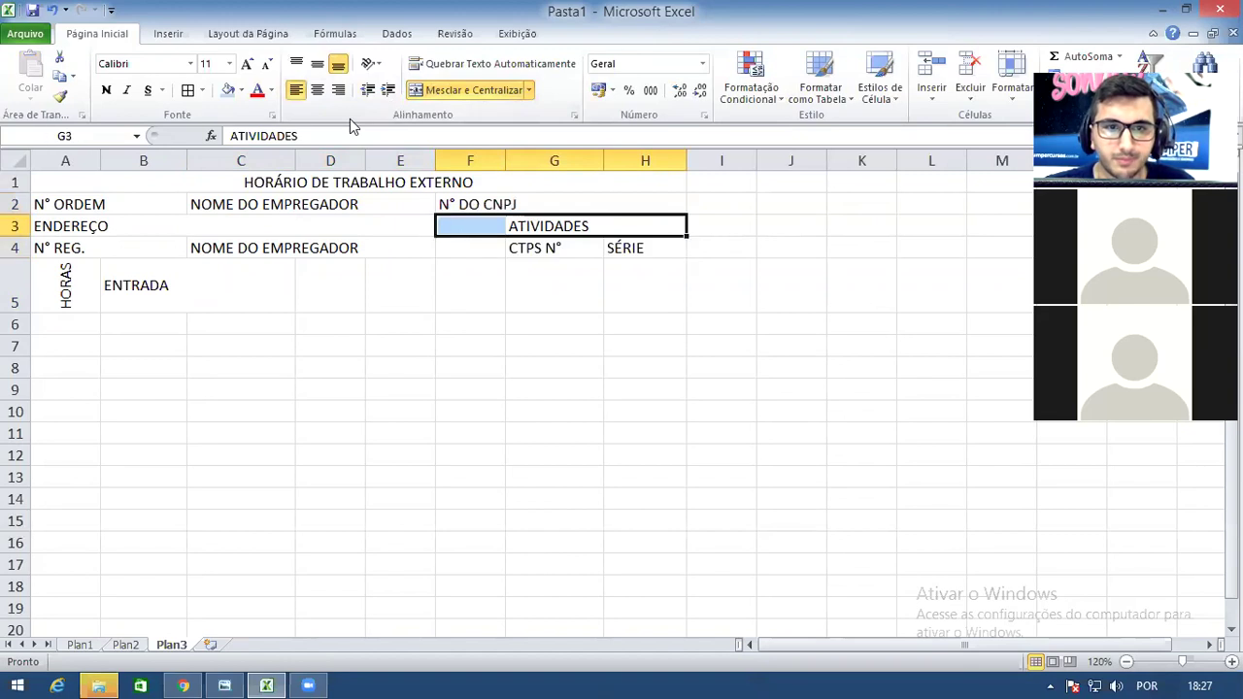
left_click(466, 91)
left_click(296, 89)
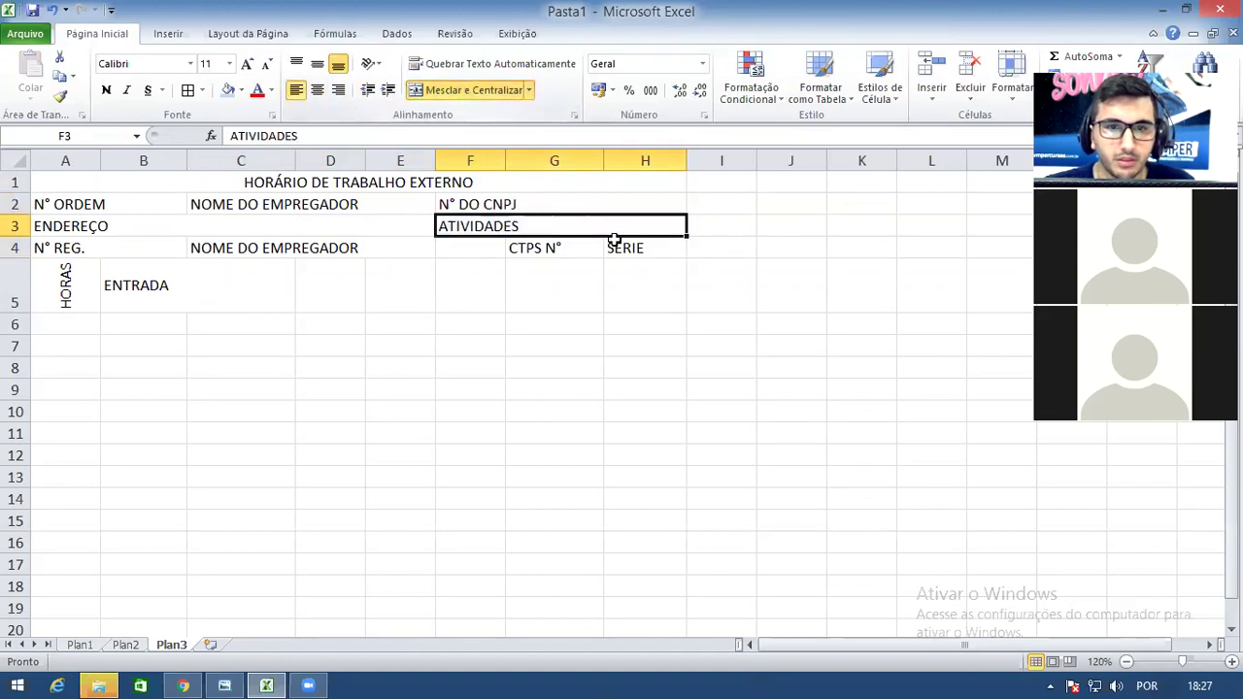
left_click_drag(489, 246, 549, 248)
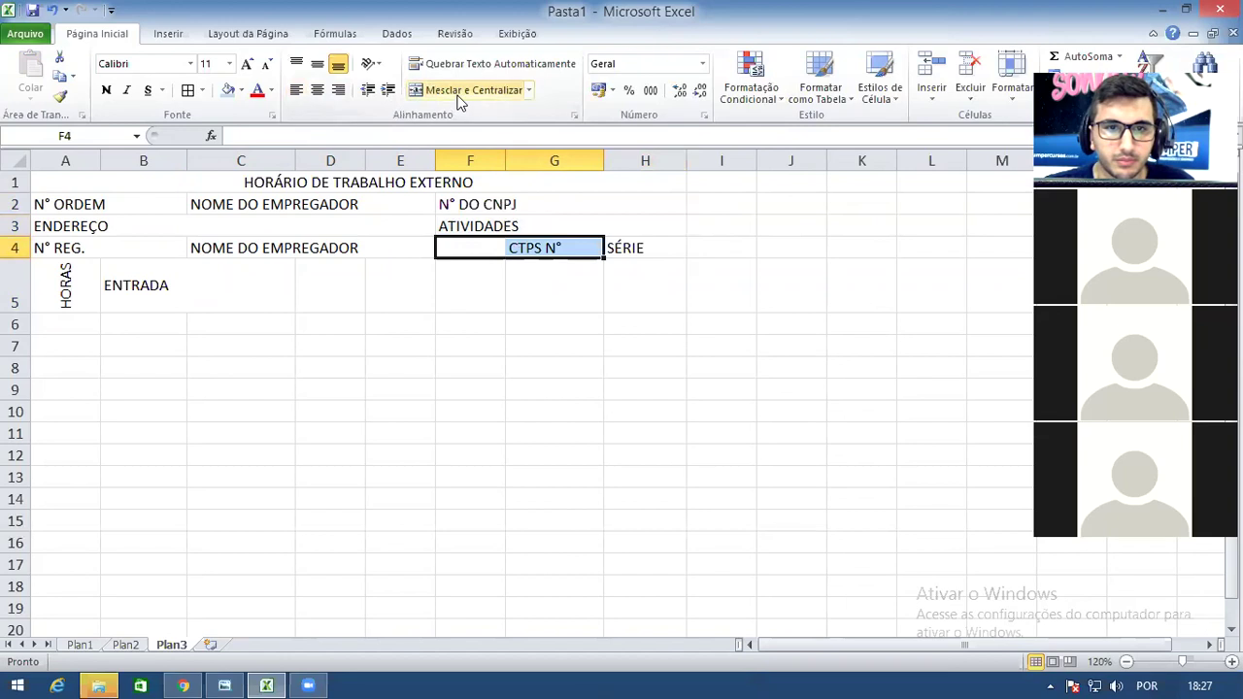
left_click(461, 93)
left_click(295, 90)
left_click(646, 274)
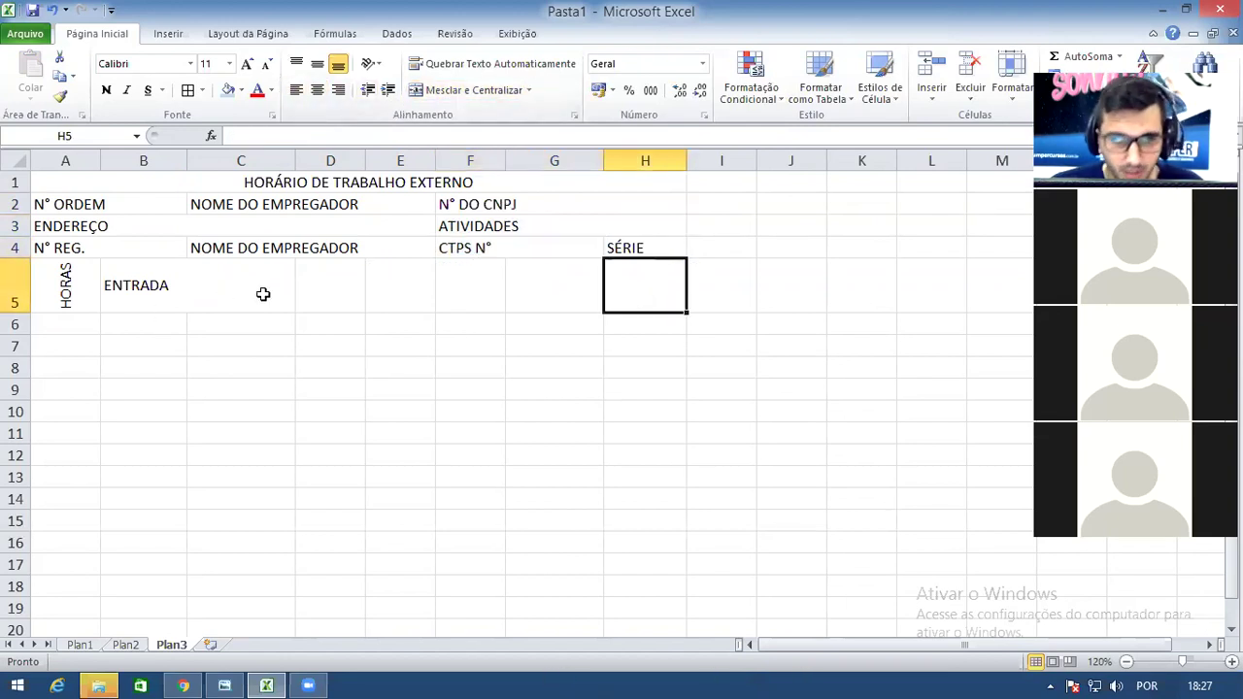
Merge cells D5:E5 and enter the label "INTERVALO" in them
left_click(334, 287)
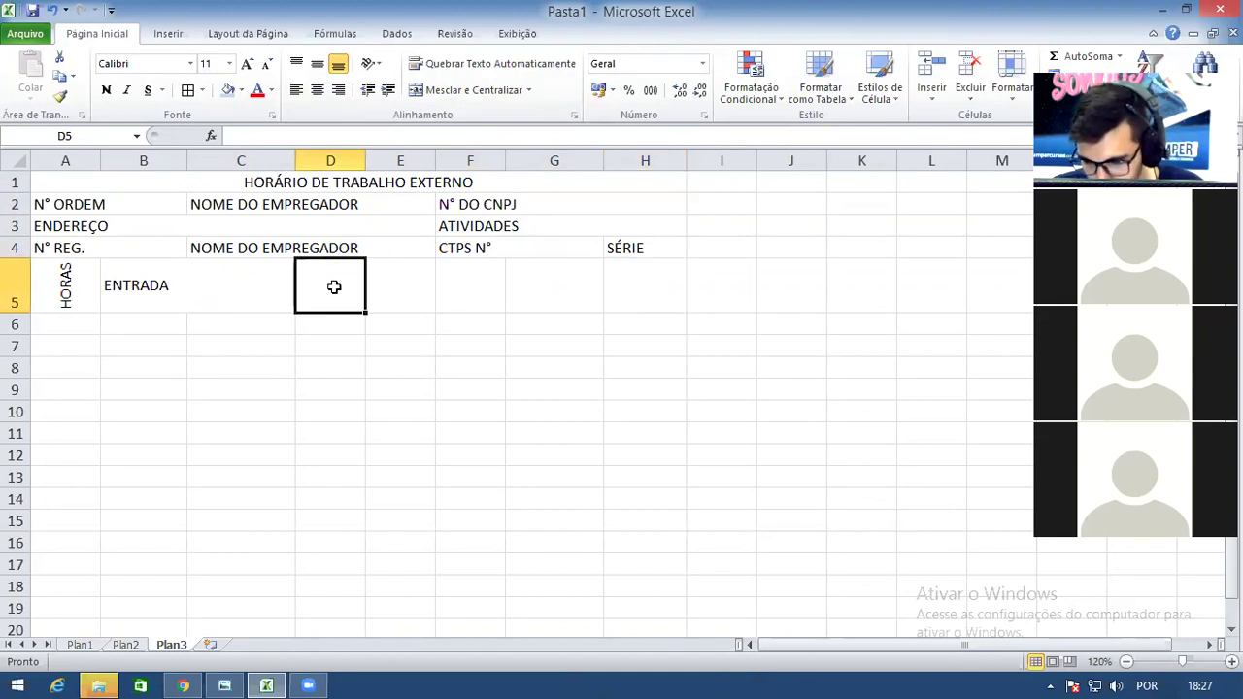
left_click_drag(334, 286, 419, 286)
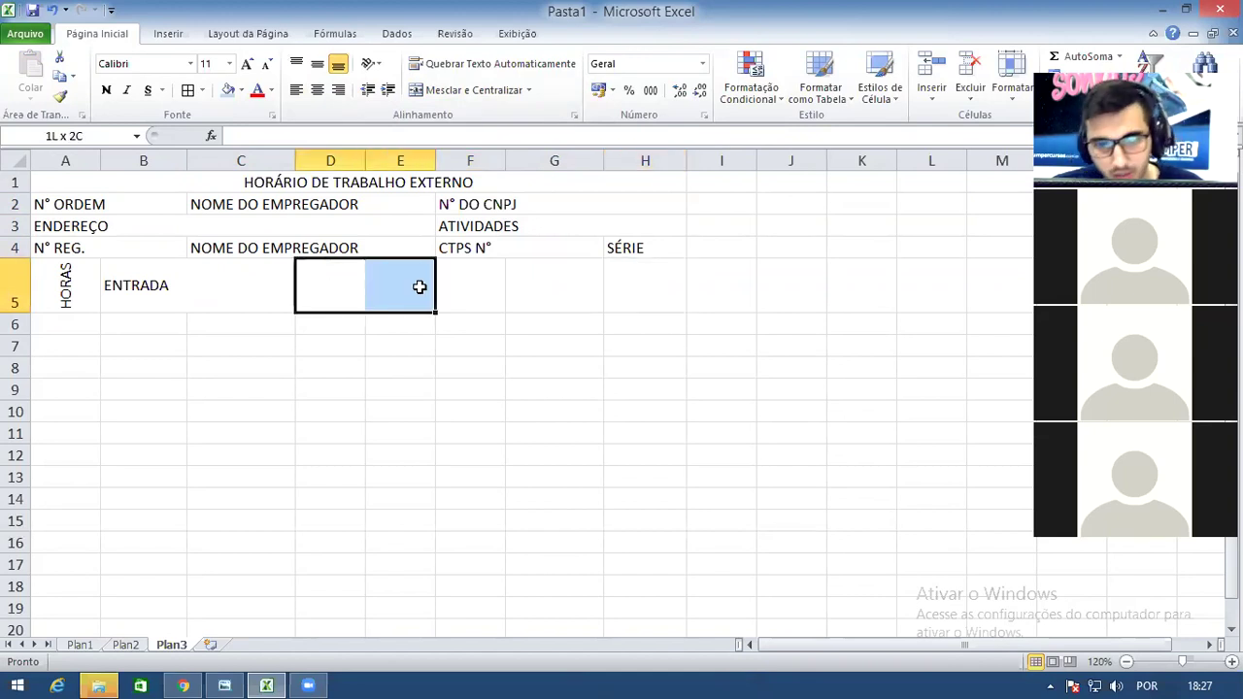
left_click(460, 91)
type("INTERB")
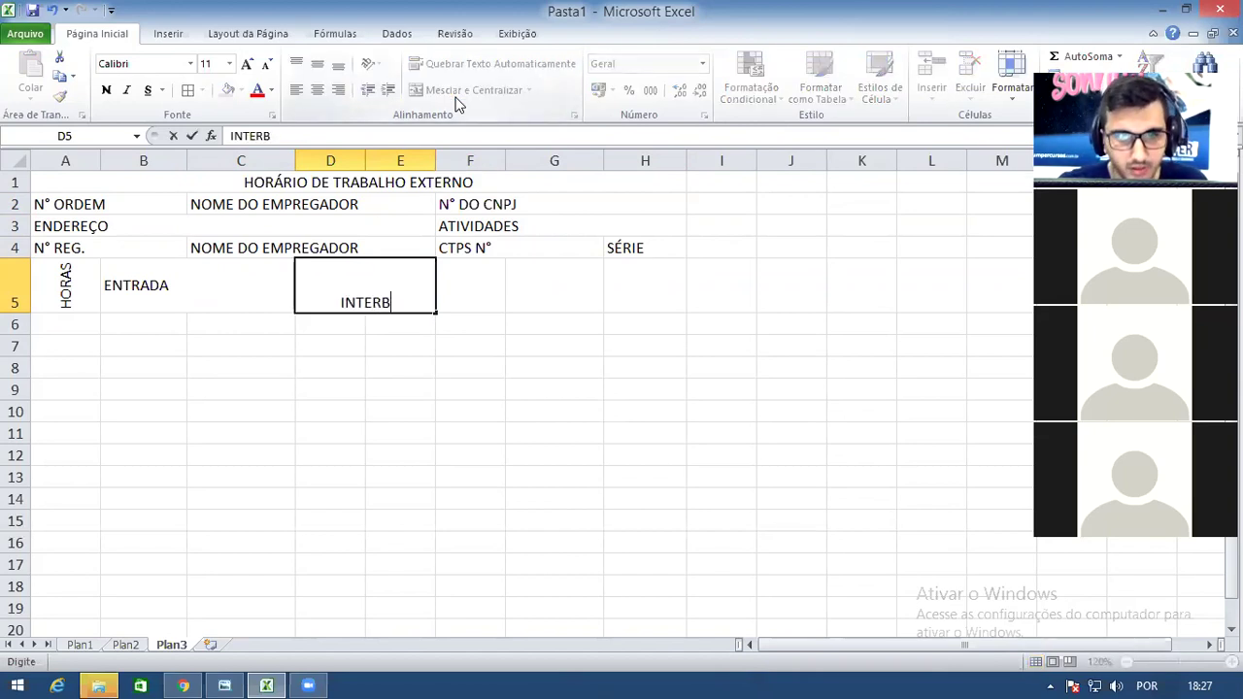
key("BackSpace")
type("V")
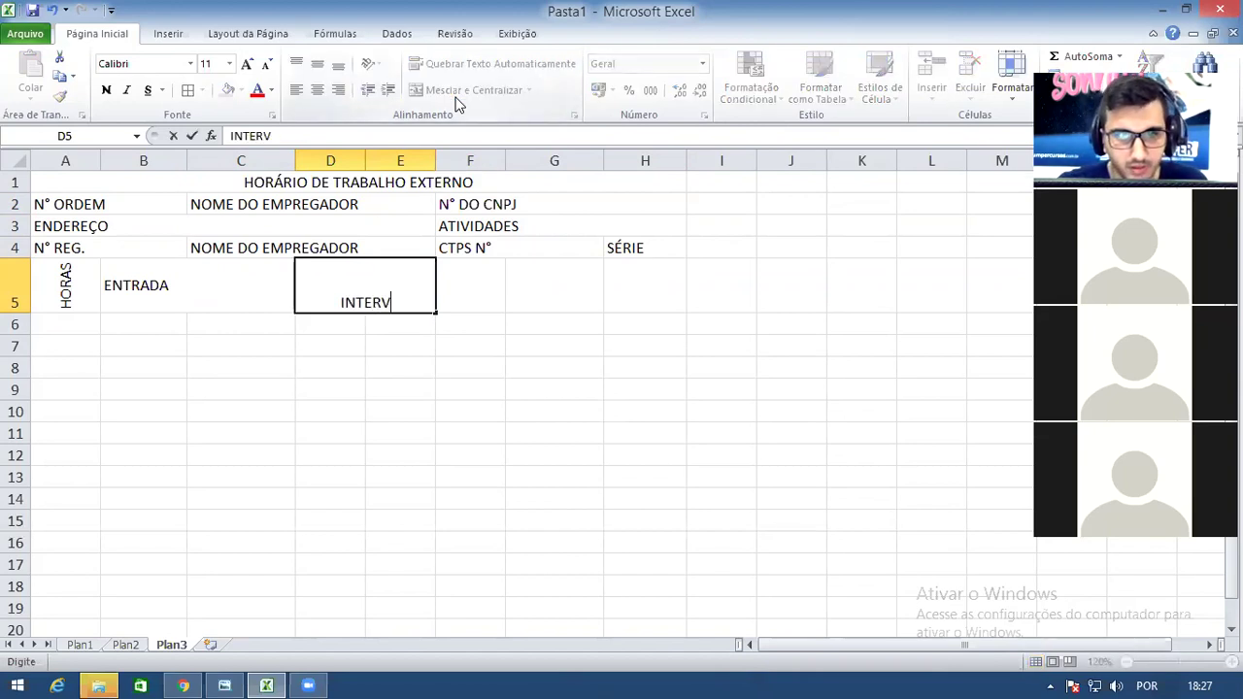
type("ALO")
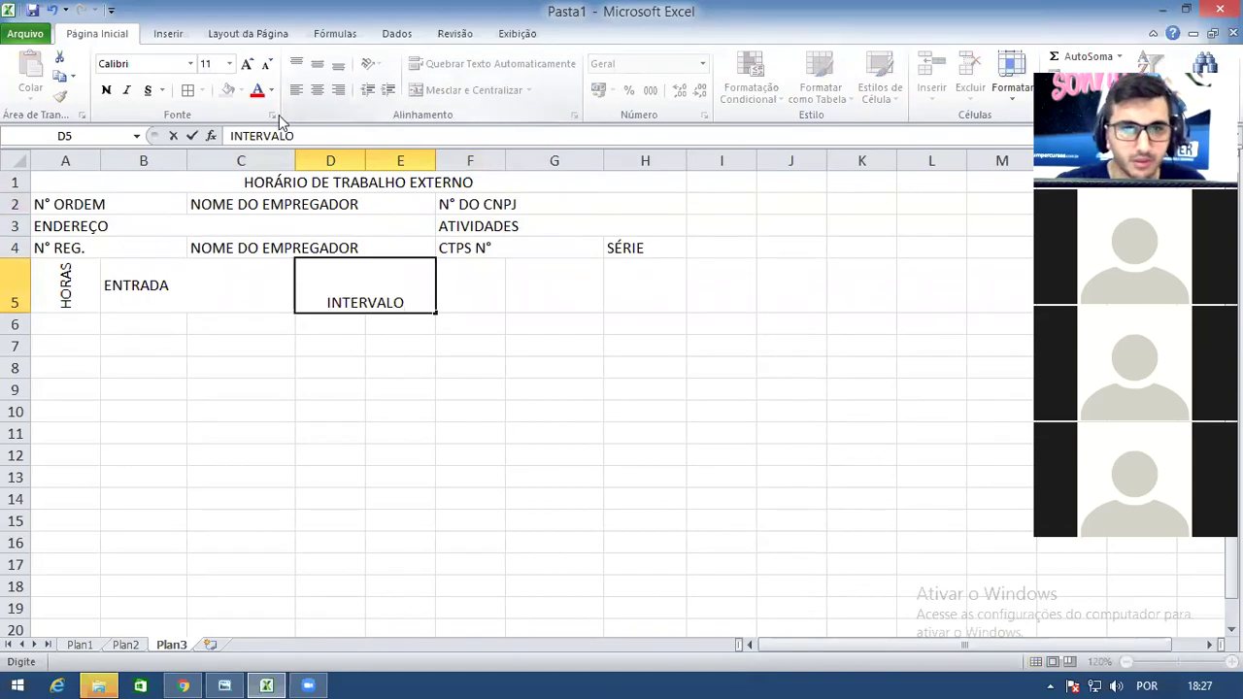
left_click(641, 413)
Enter the label "SAÍDA" in cell F5, with the accent on the I
left_click(488, 313)
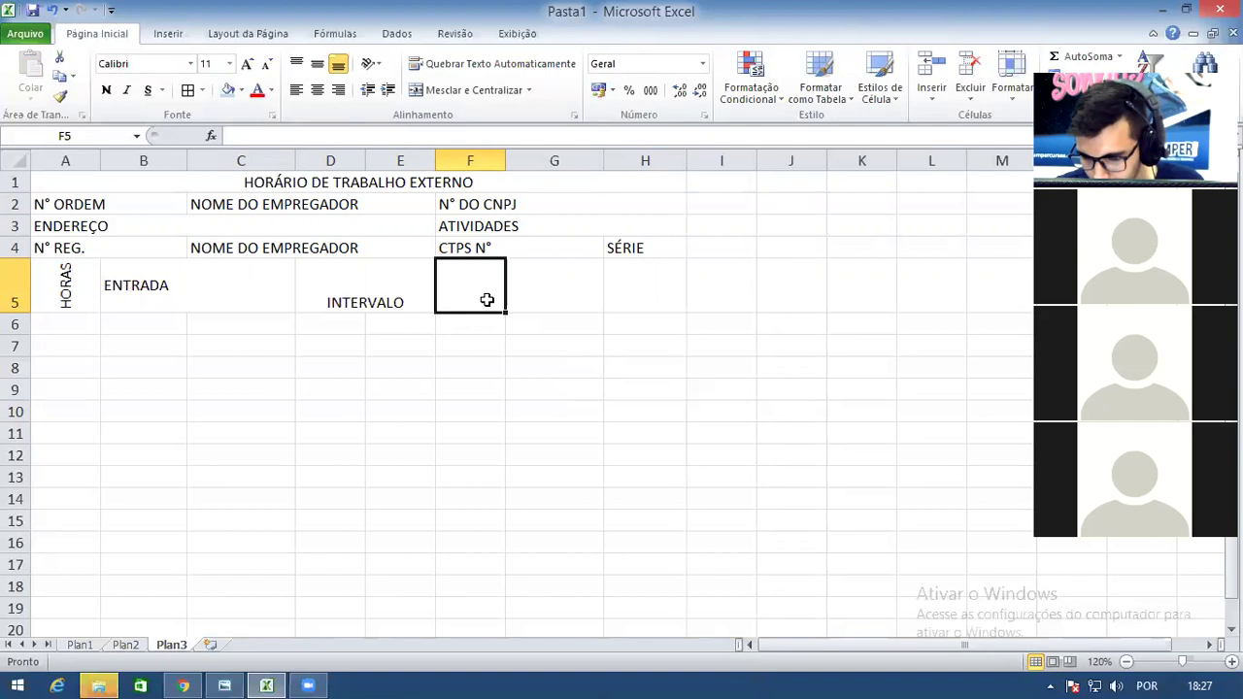
type("SÁIDA")
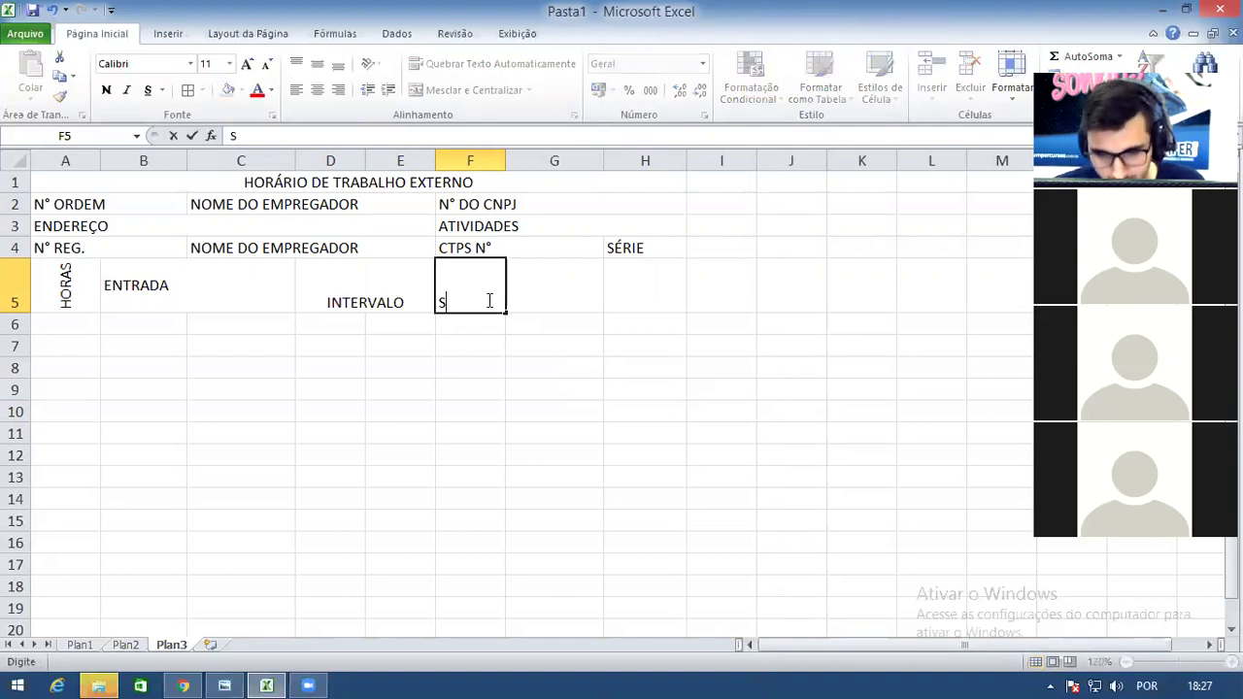
key("BackSpace")
key("BackSpace")
key("BackSpace")
key("BackSpace")
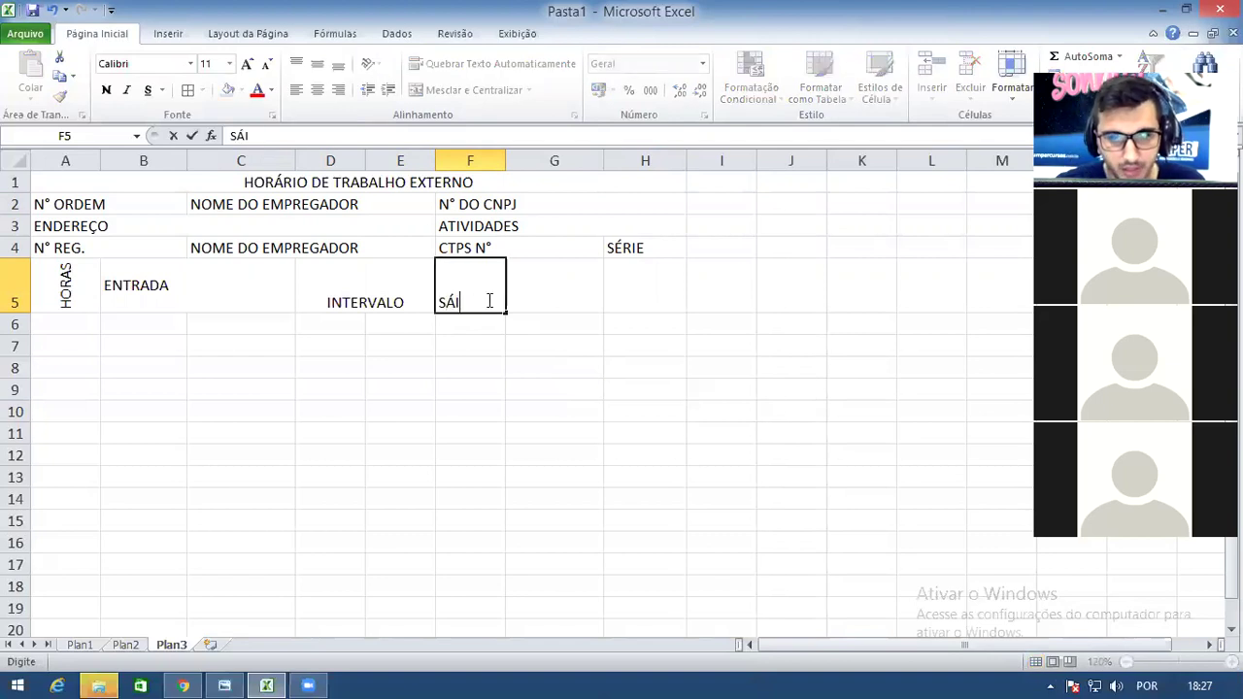
type("AÍDA")
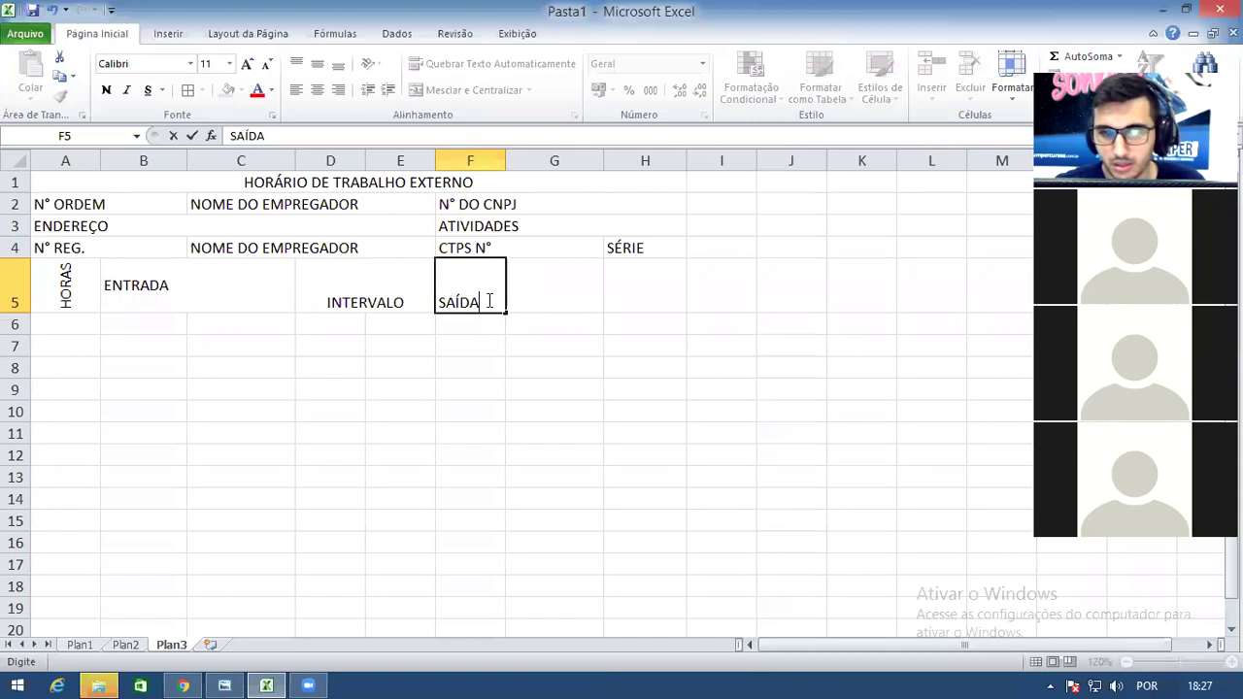
Merge cells G5:H5 and enter the label "DESCANSO SEMANAL" in them
left_click(582, 290)
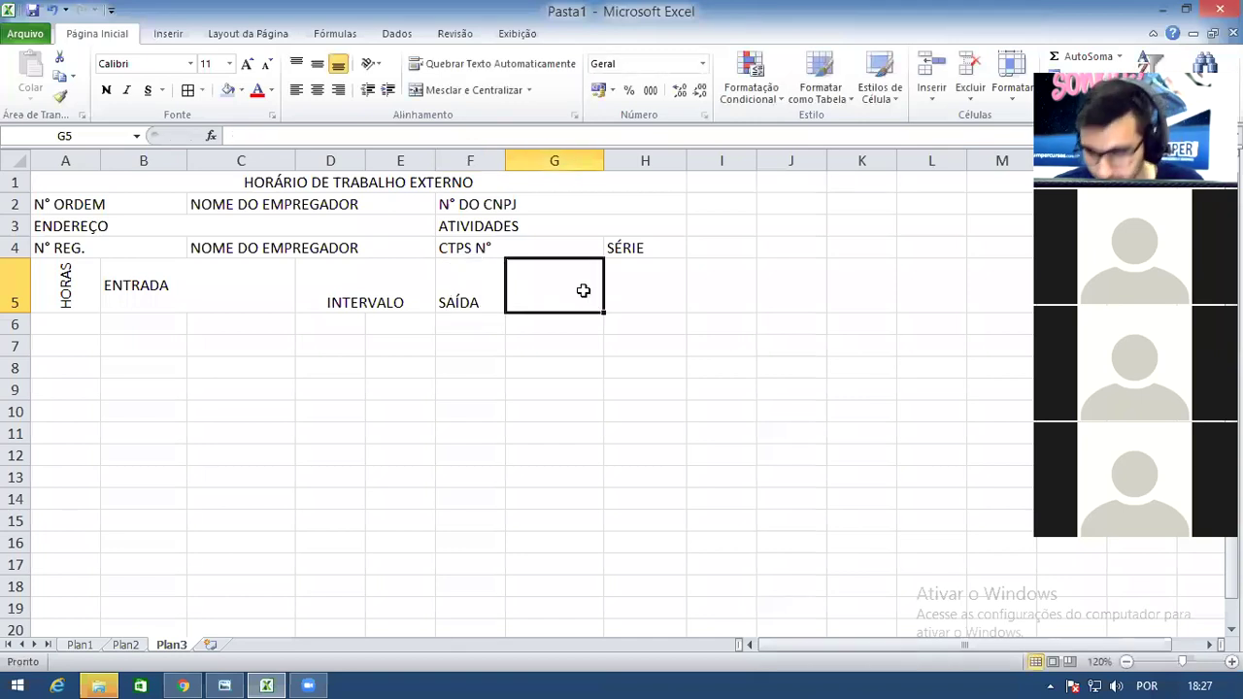
left_click_drag(583, 290, 610, 288)
left_click(486, 90)
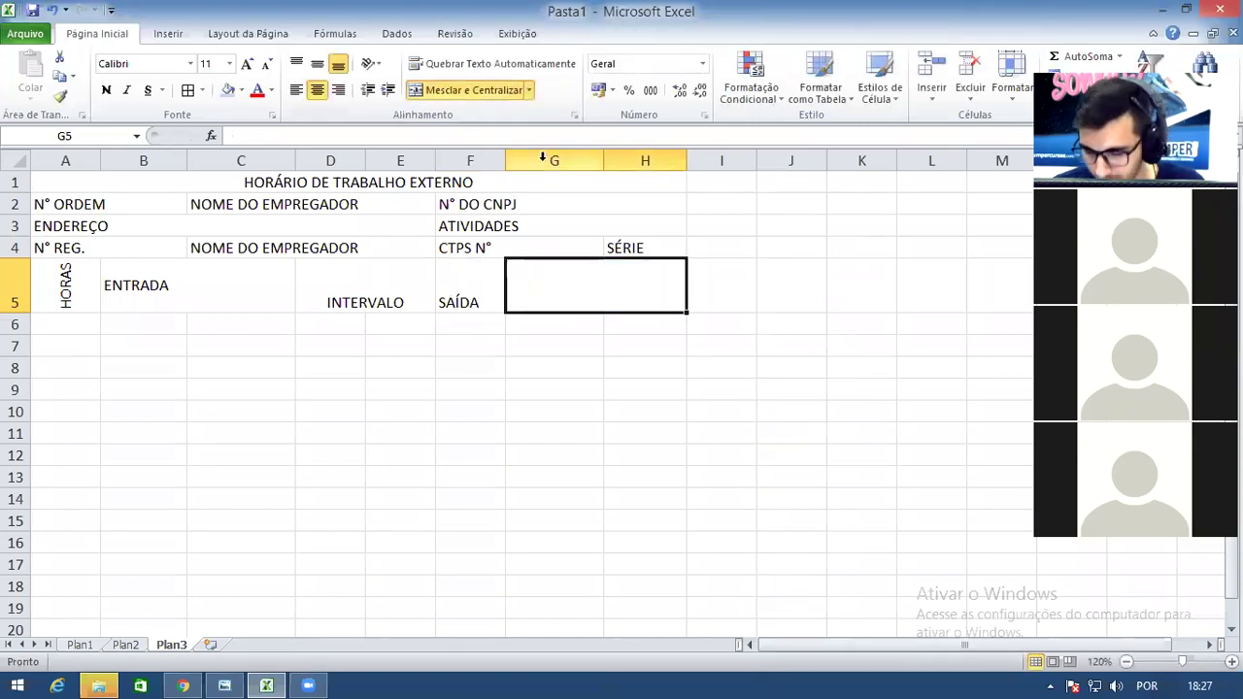
type("DES")
type("CA")
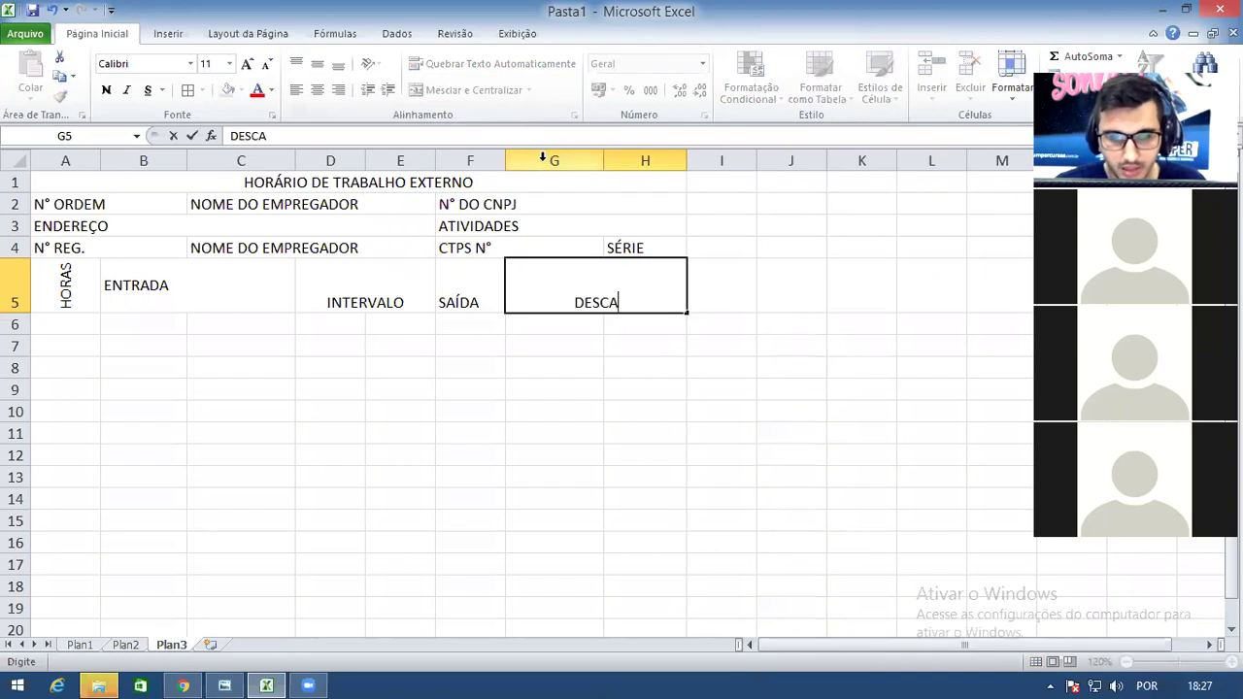
type("NSO SEMANAL")
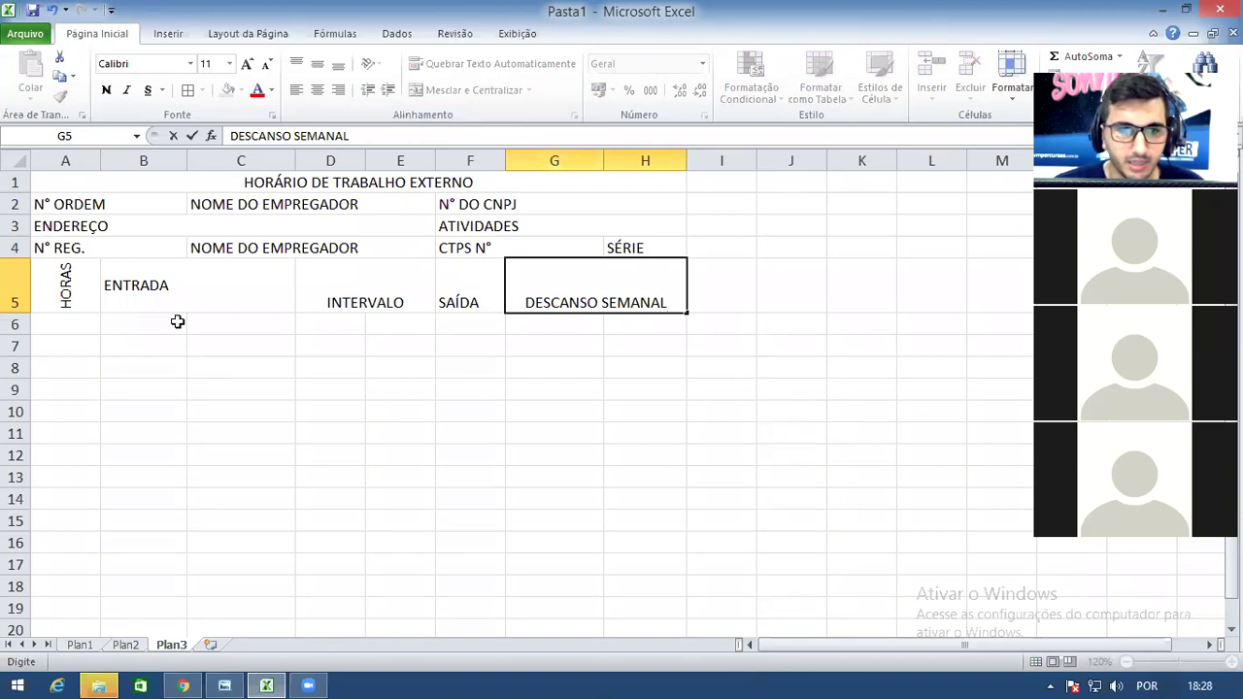
Centre the row 5 labels from "ENTRADA" to "DESCANSO SEMANAL" (B5:H5) both horizontally and vertically
left_click_drag(179, 297, 574, 282)
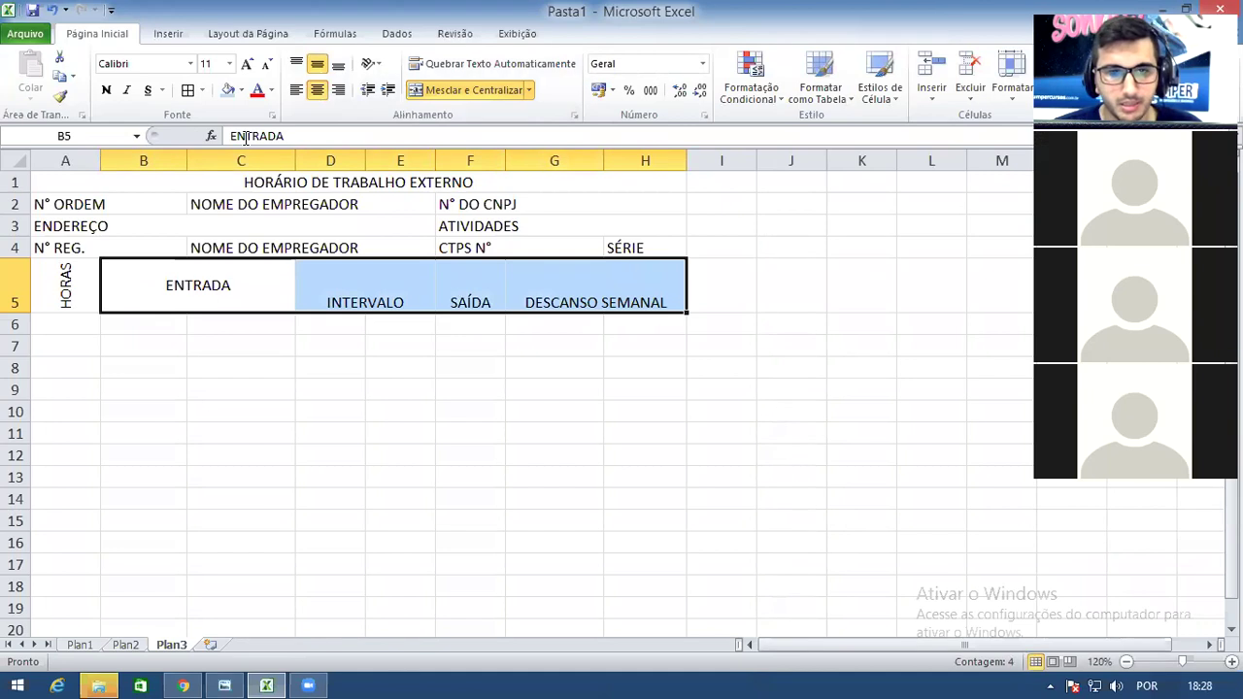
left_click(1085, 677)
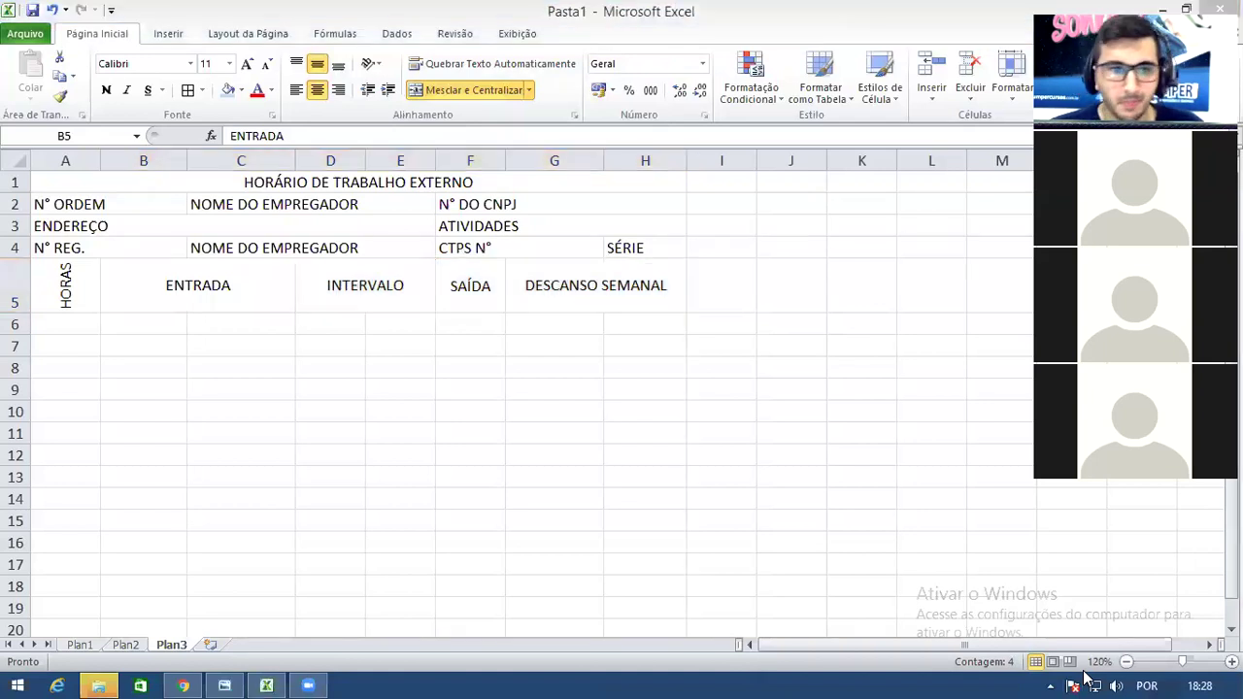
Merge cells A6:B6 with left alignment and enter the label "FUNÇÃO"
left_click(89, 327)
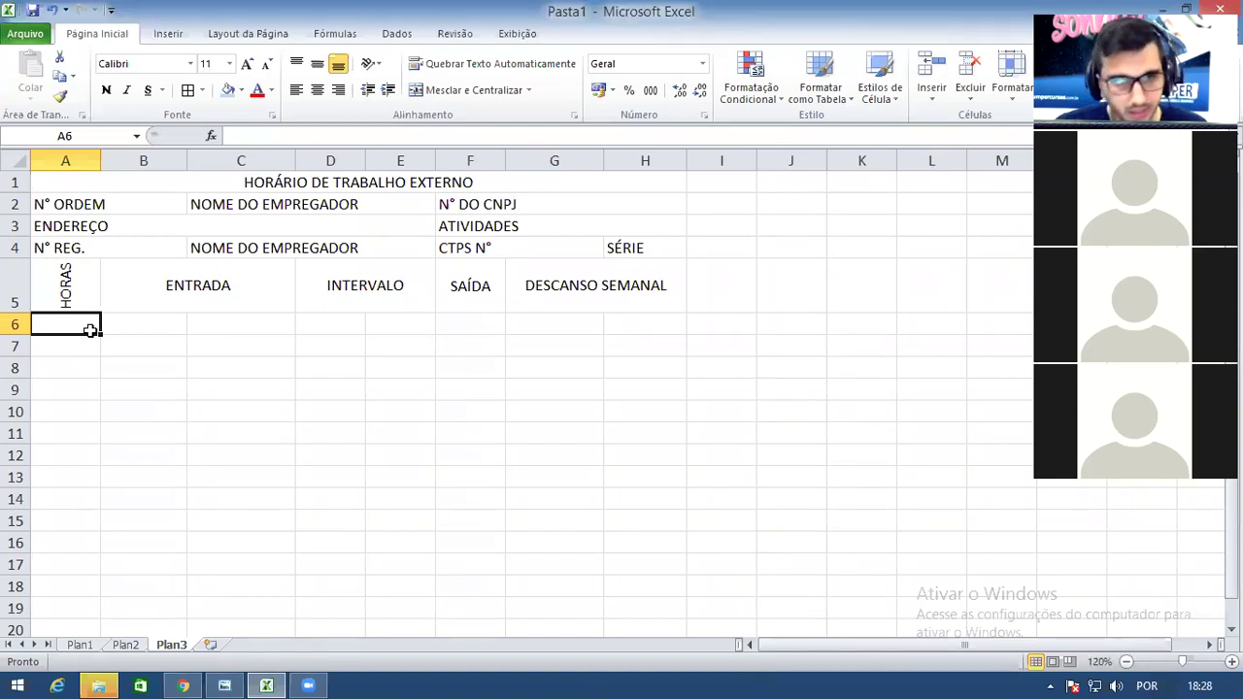
left_click_drag(89, 326, 150, 324)
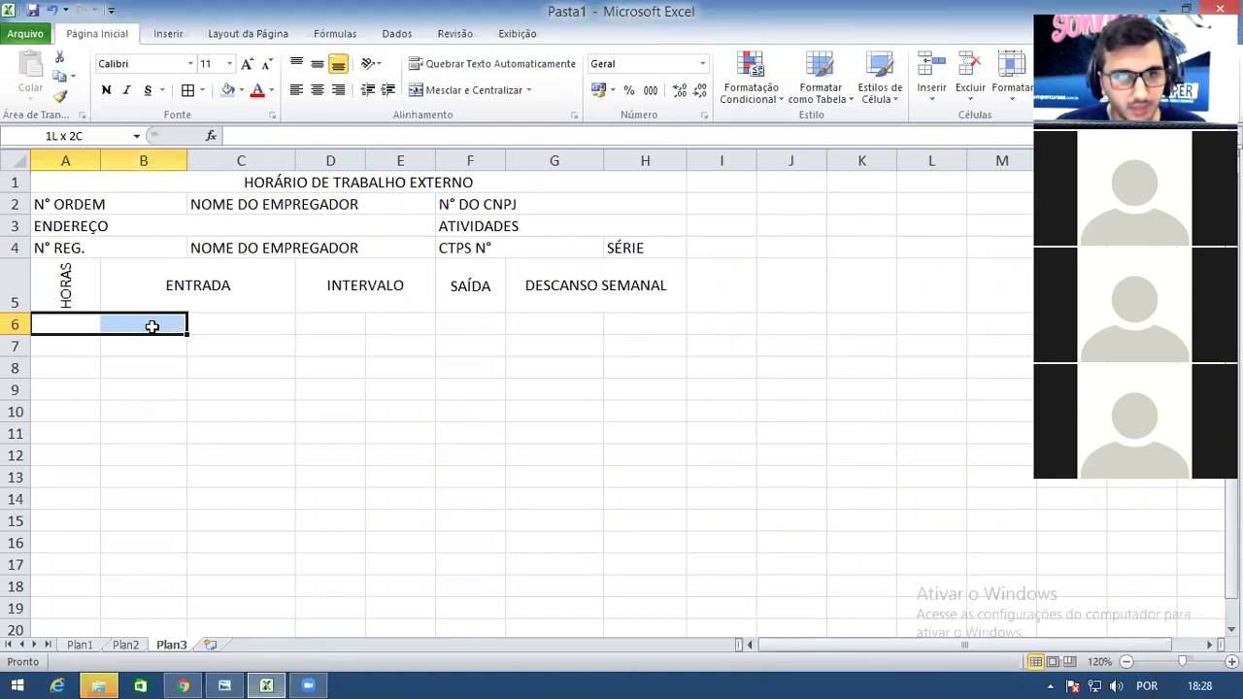
left_click(442, 92)
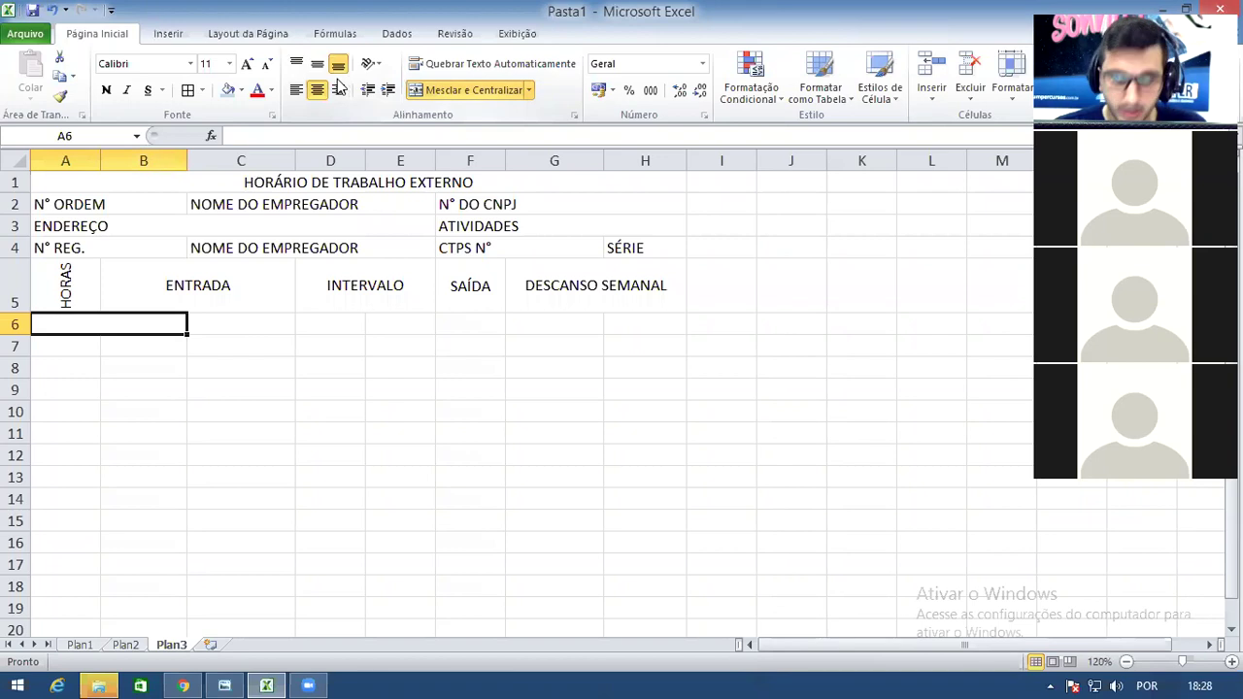
left_click(297, 90)
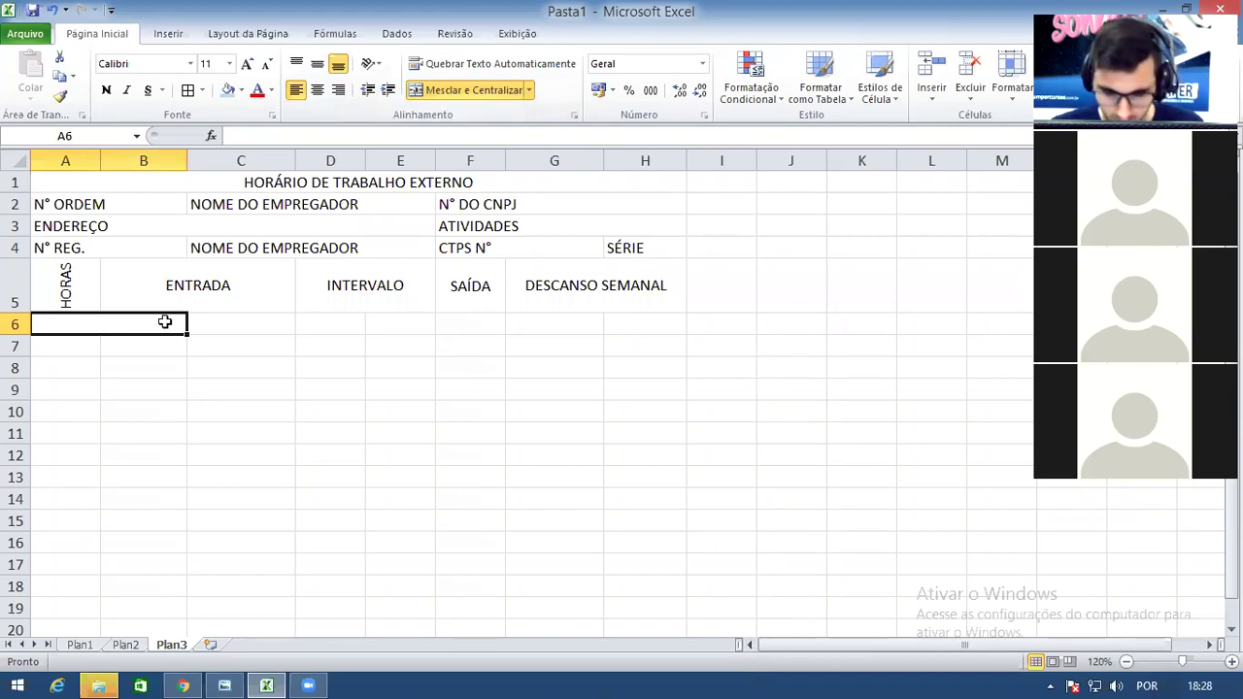
type("FUNÇÃO")
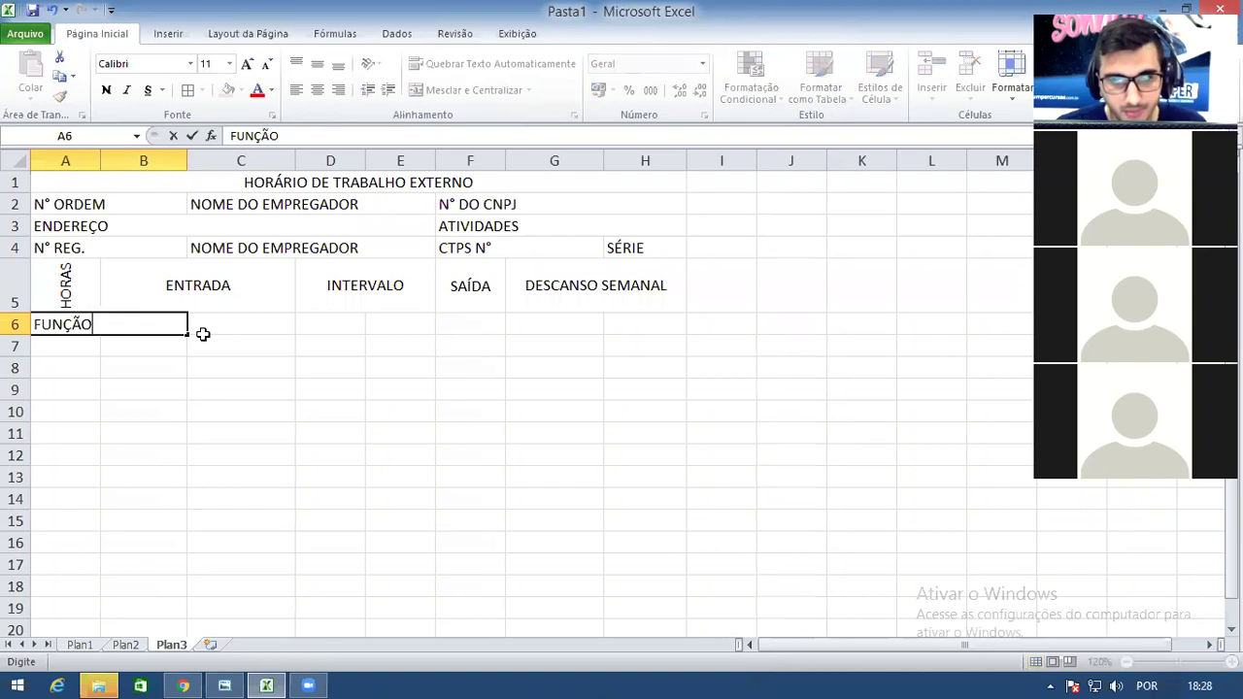
Merge cells C6:E6 with left alignment and enter the label "MÊS"
left_click_drag(216, 323, 427, 324)
left_click(466, 90)
left_click(296, 89)
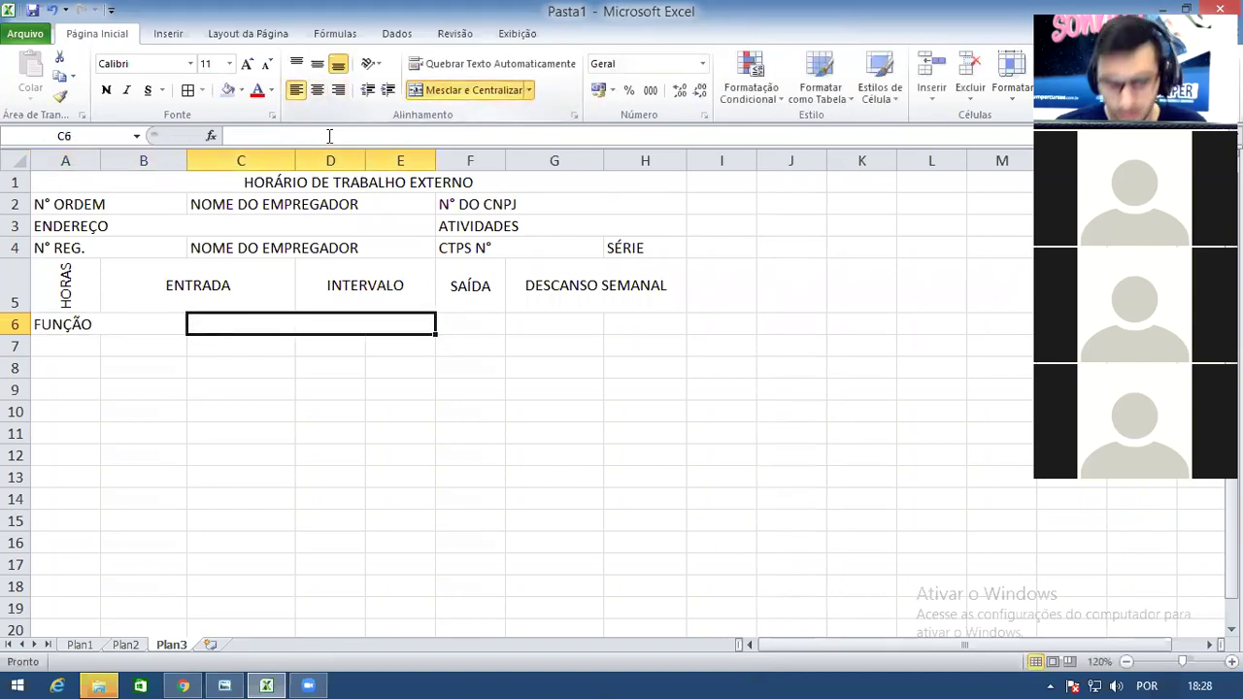
type("MÊS")
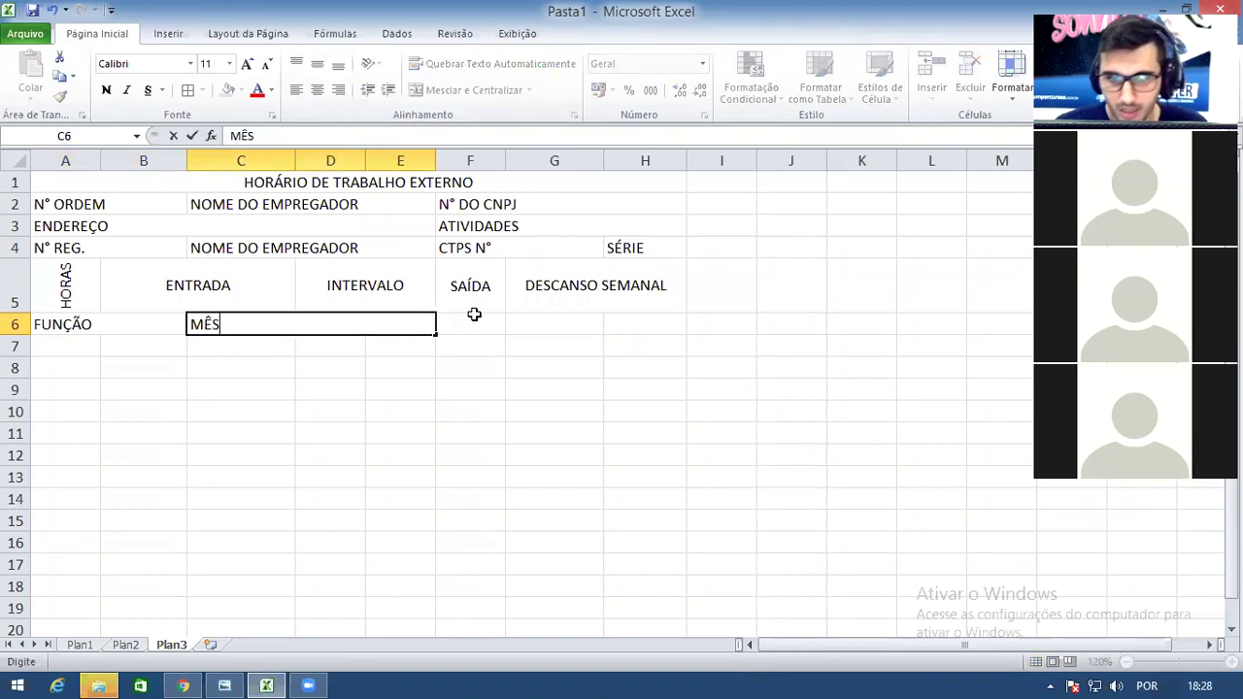
Merge cells F6:H6 with left alignment and enter the label "ANO"
left_click_drag(472, 324, 670, 322)
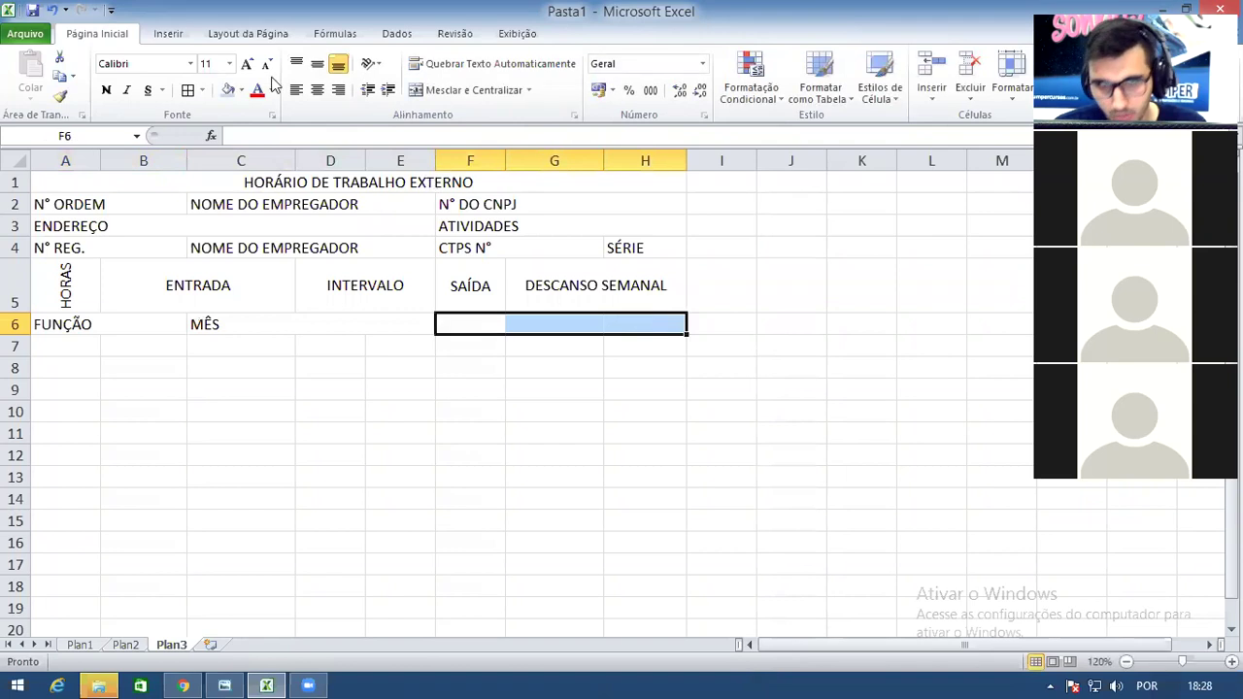
left_click(468, 89)
left_click(297, 91)
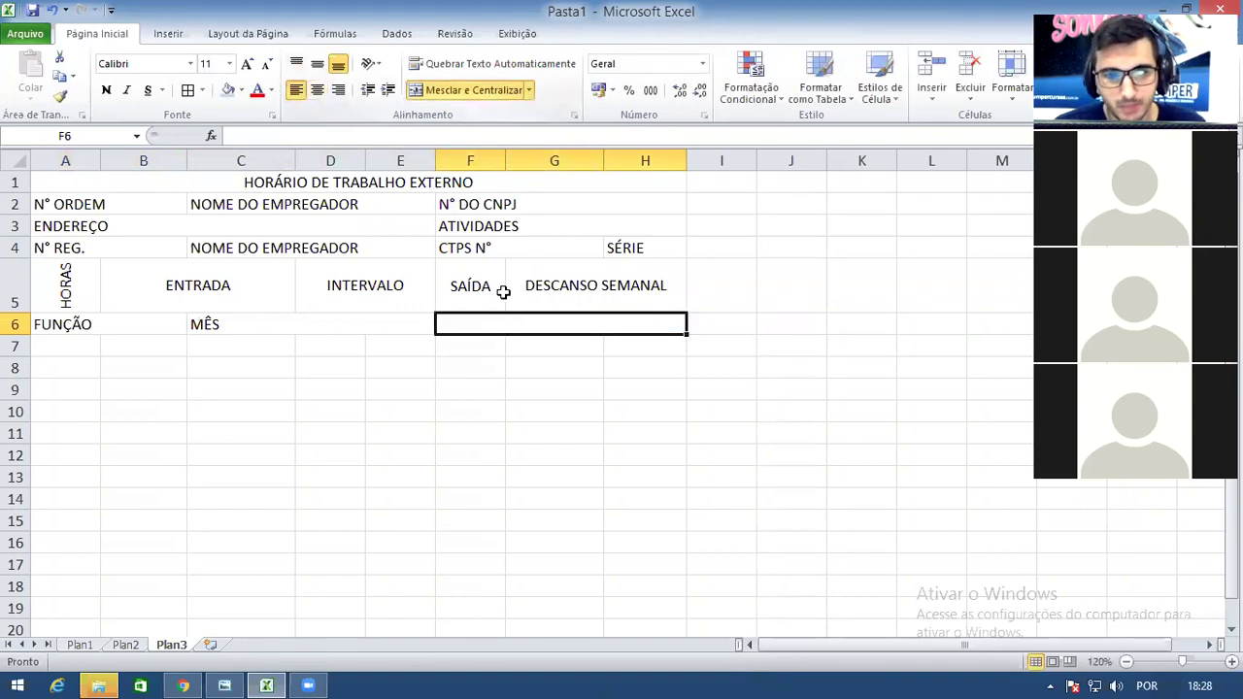
type("ANO")
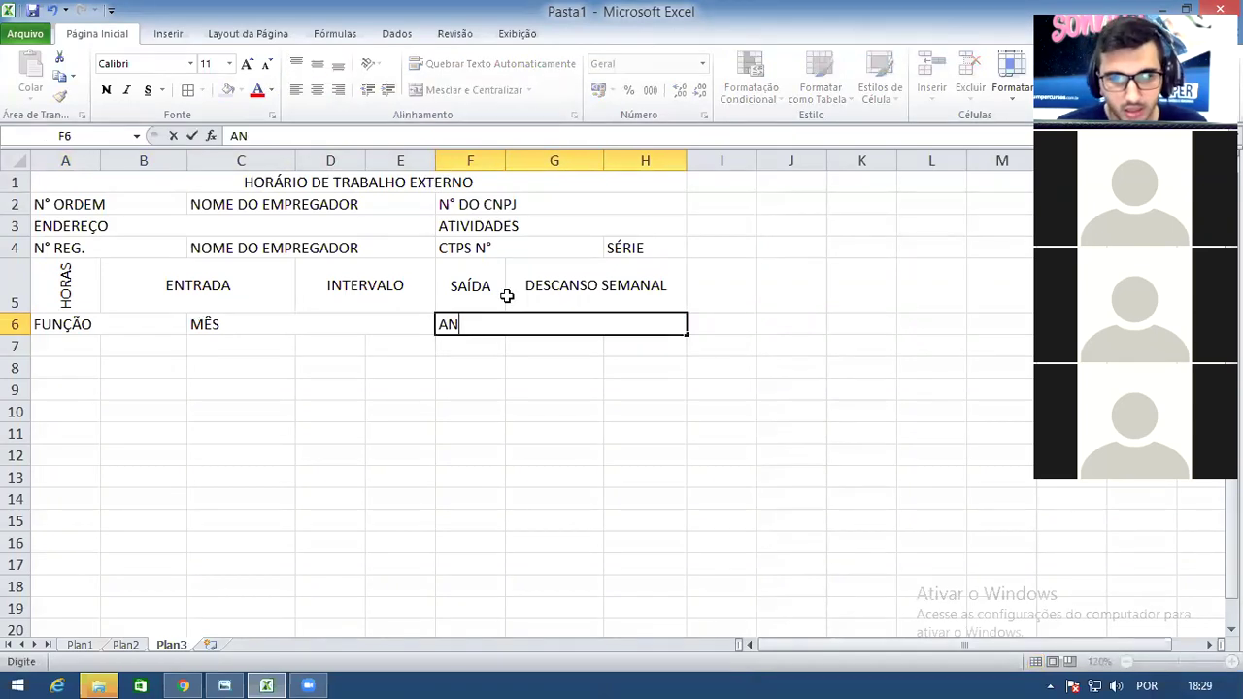
key("Return")
key("Return")
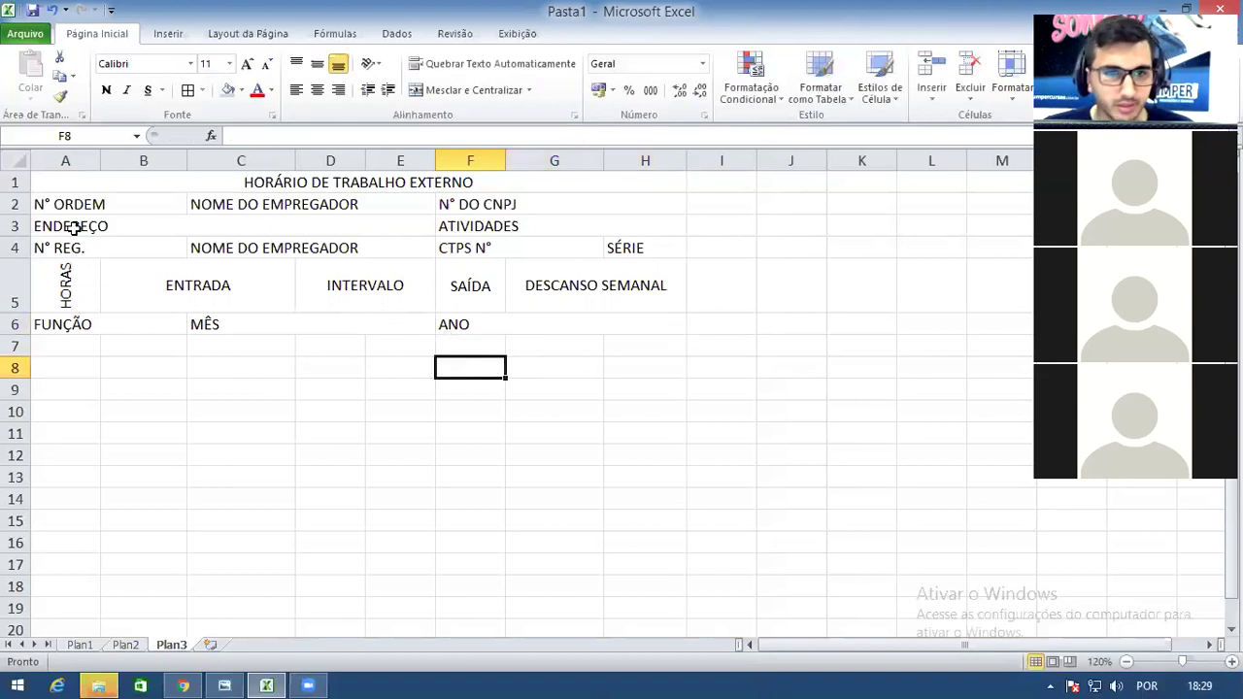
Try applying all borders to the form range A1:H6, and undo them
left_click_drag(87, 190, 522, 330)
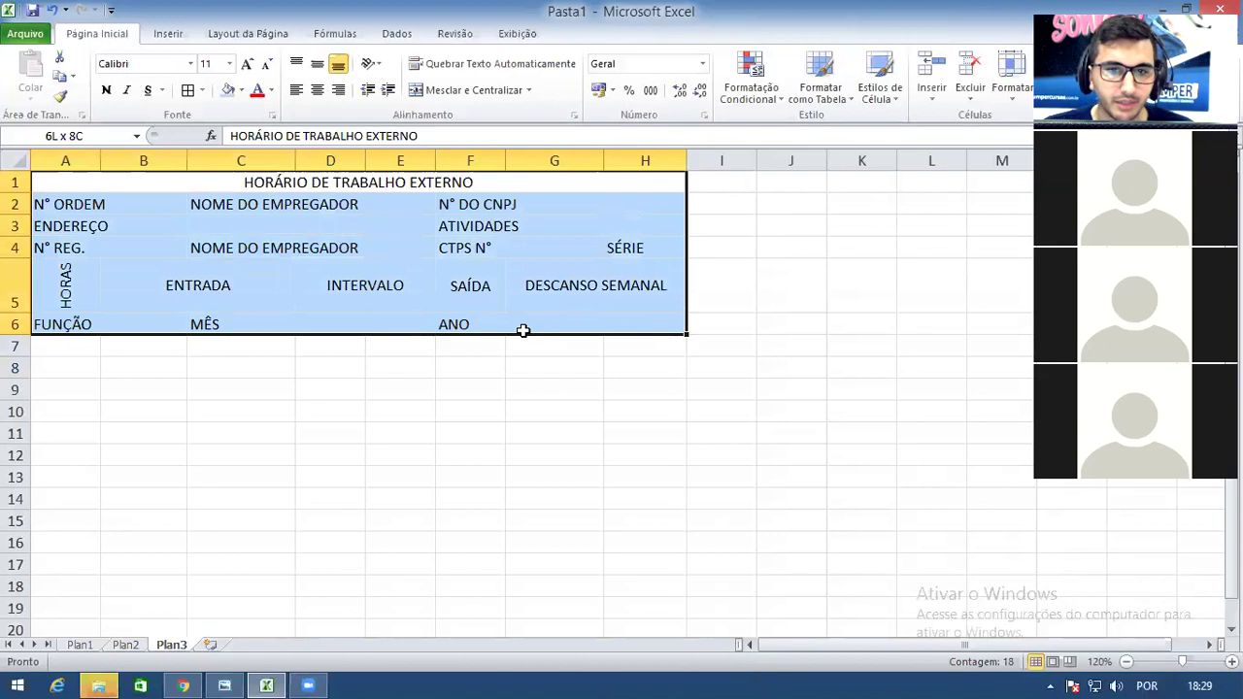
left_click(188, 91)
left_click(301, 514)
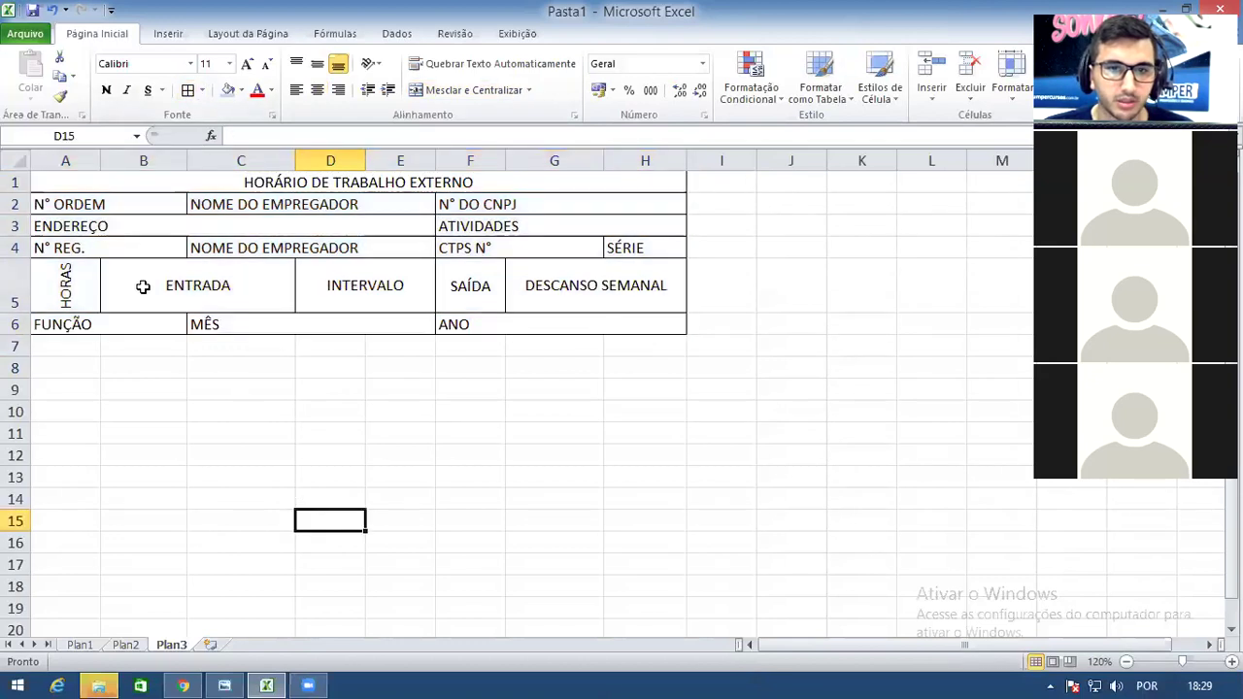
key("ctrl+z")
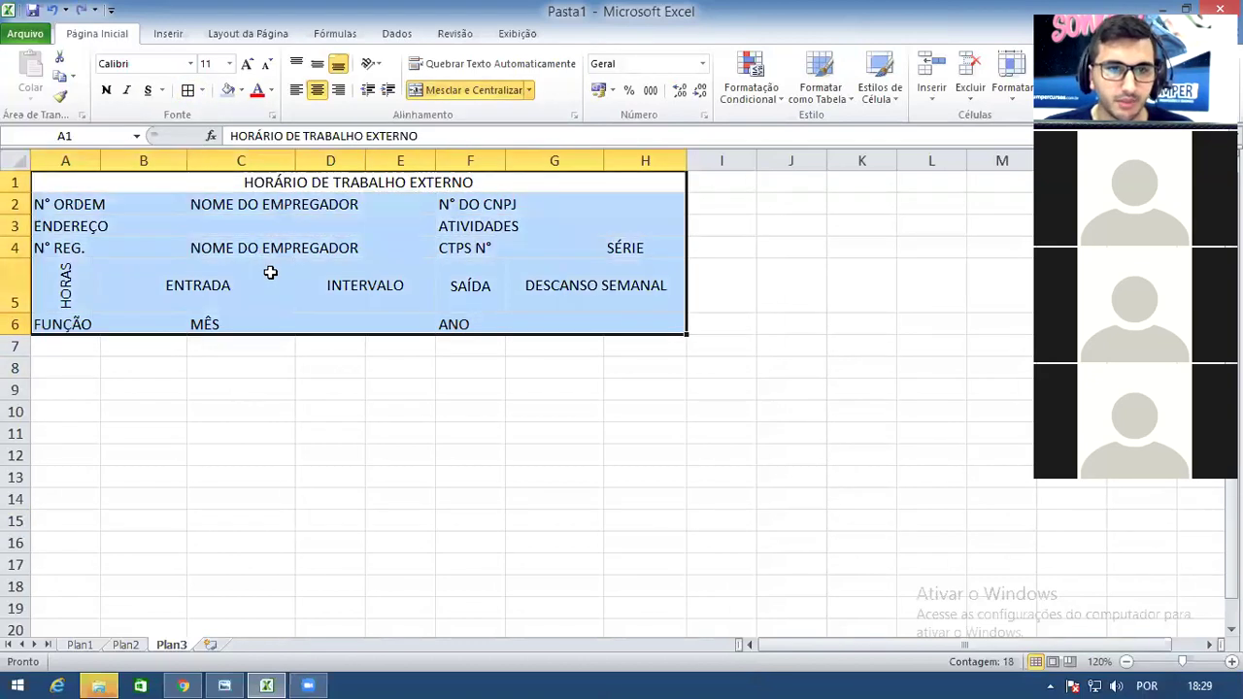
left_click(264, 271)
left_click(82, 345)
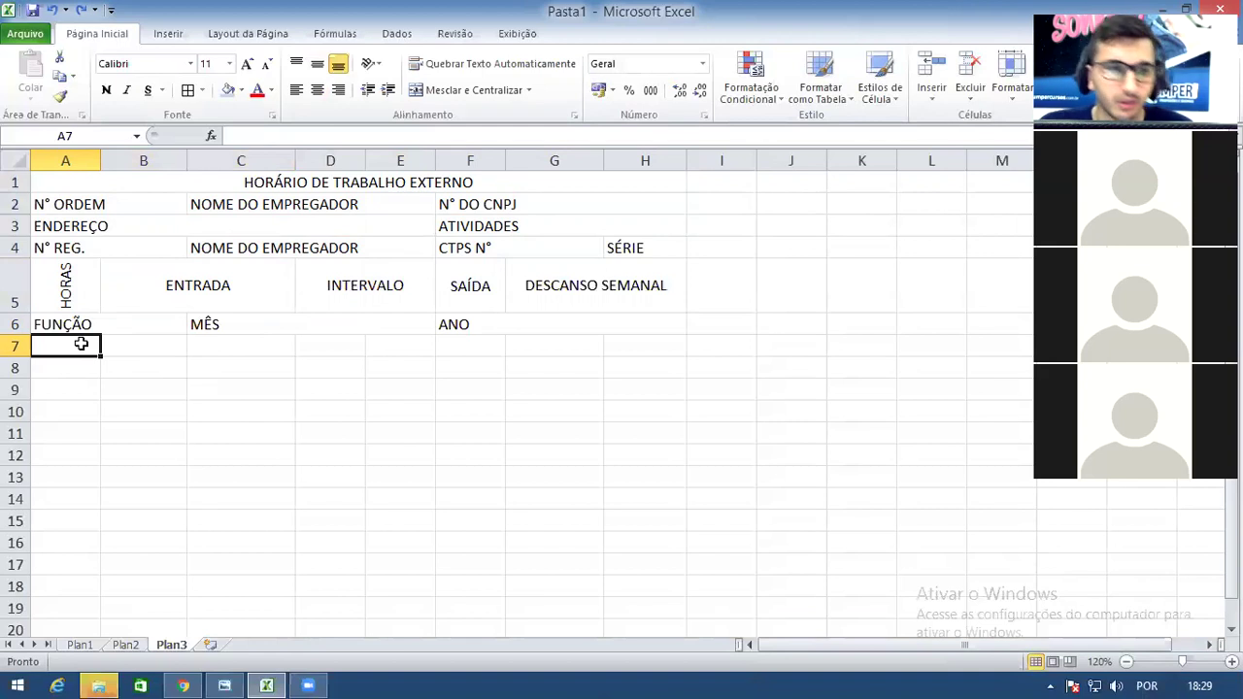
left_click_drag(80, 344, 80, 362)
left_click(62, 348)
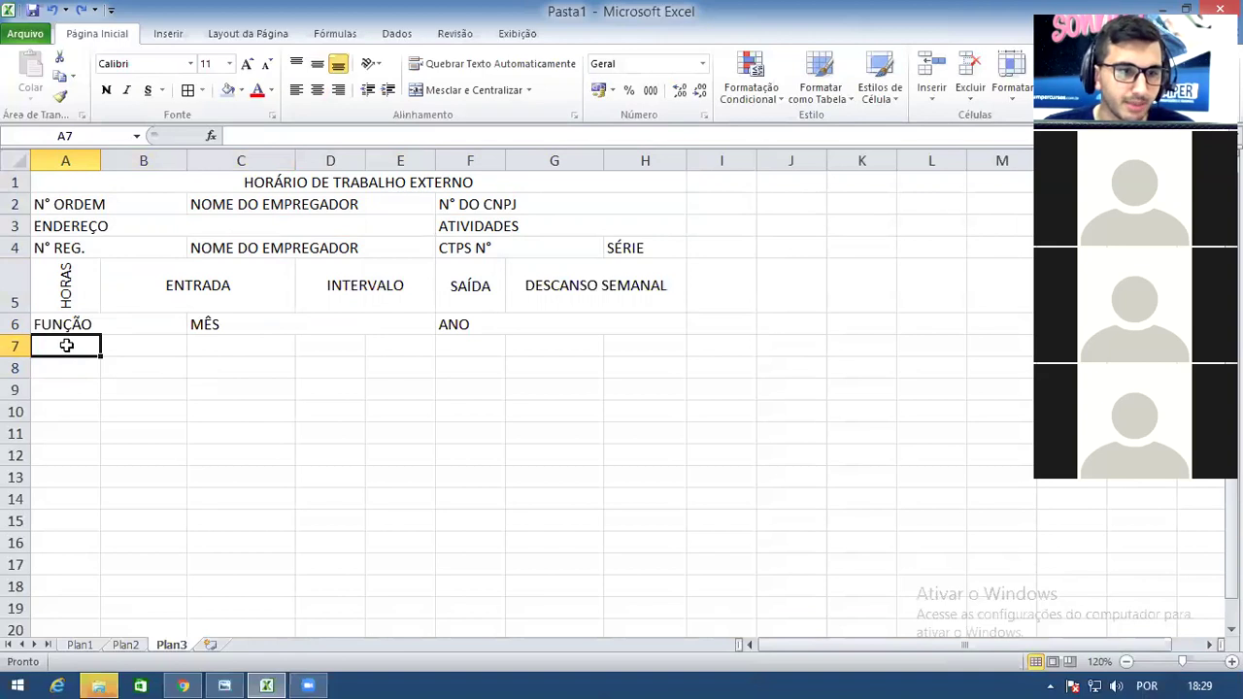
Merge and center cells A7:A8 and enter the label "DIA"
left_click_drag(66, 346, 69, 357)
left_click(471, 90)
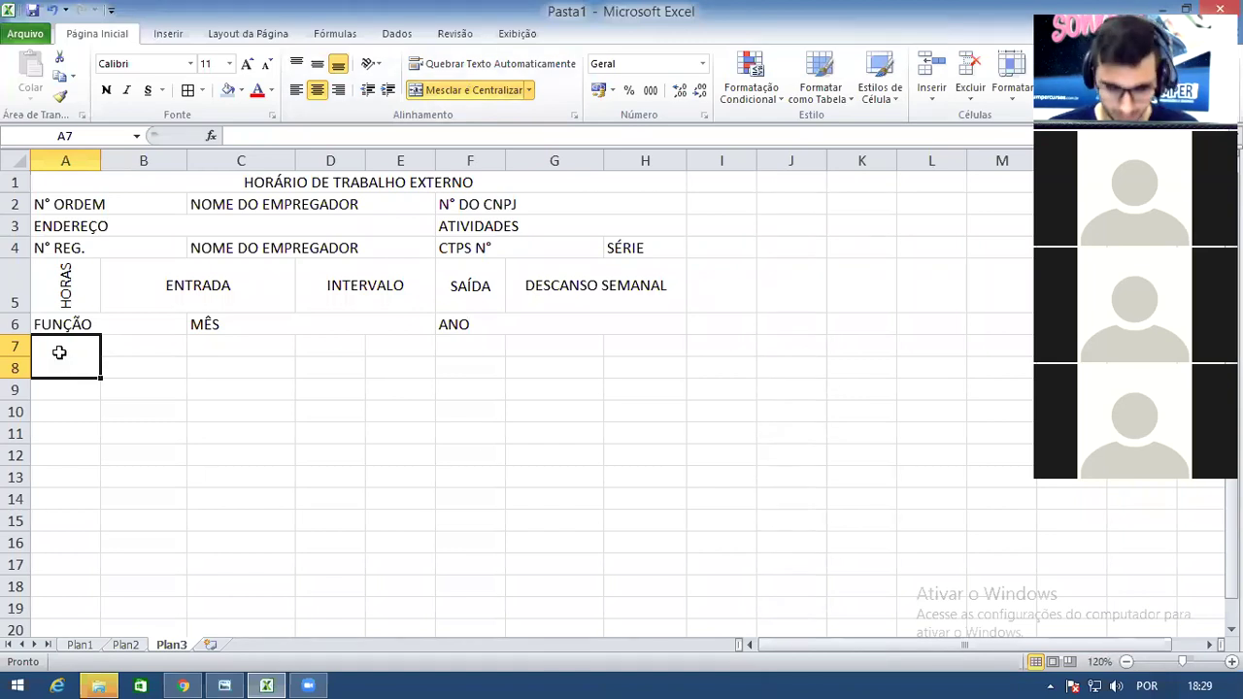
type("DIA")
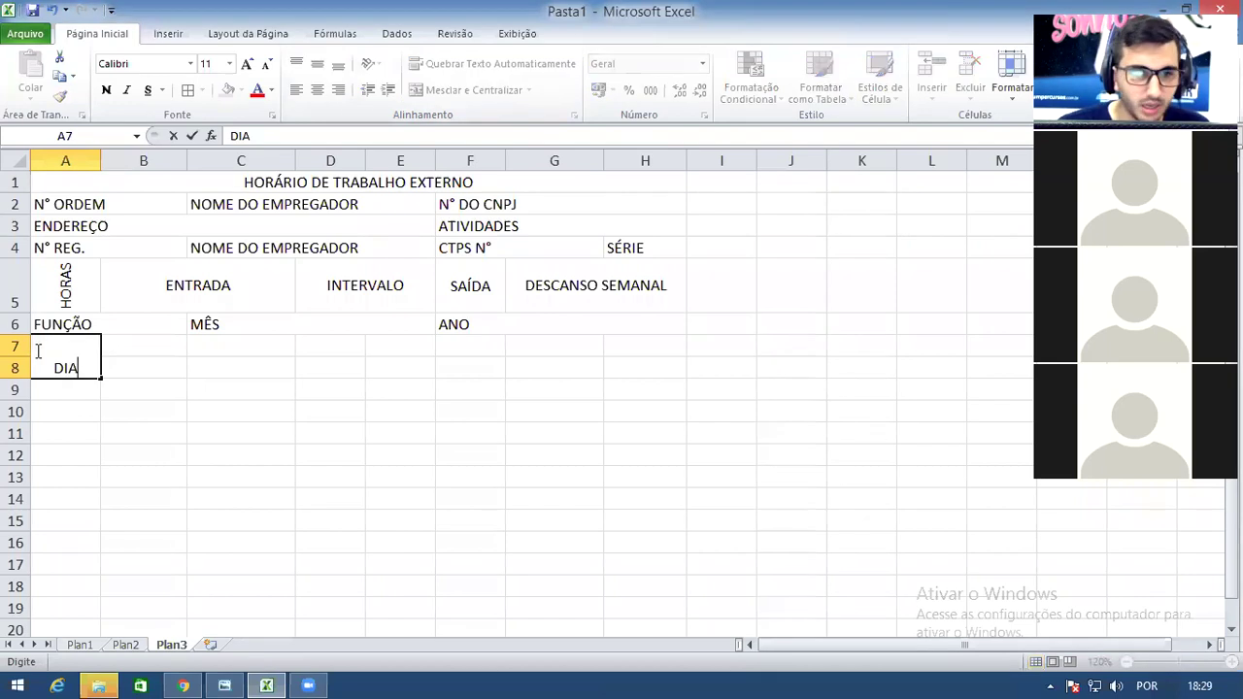
left_click(119, 388)
Rotate the "DIA" label in merged cell A7 upward so that it reads vertically
left_click(89, 358)
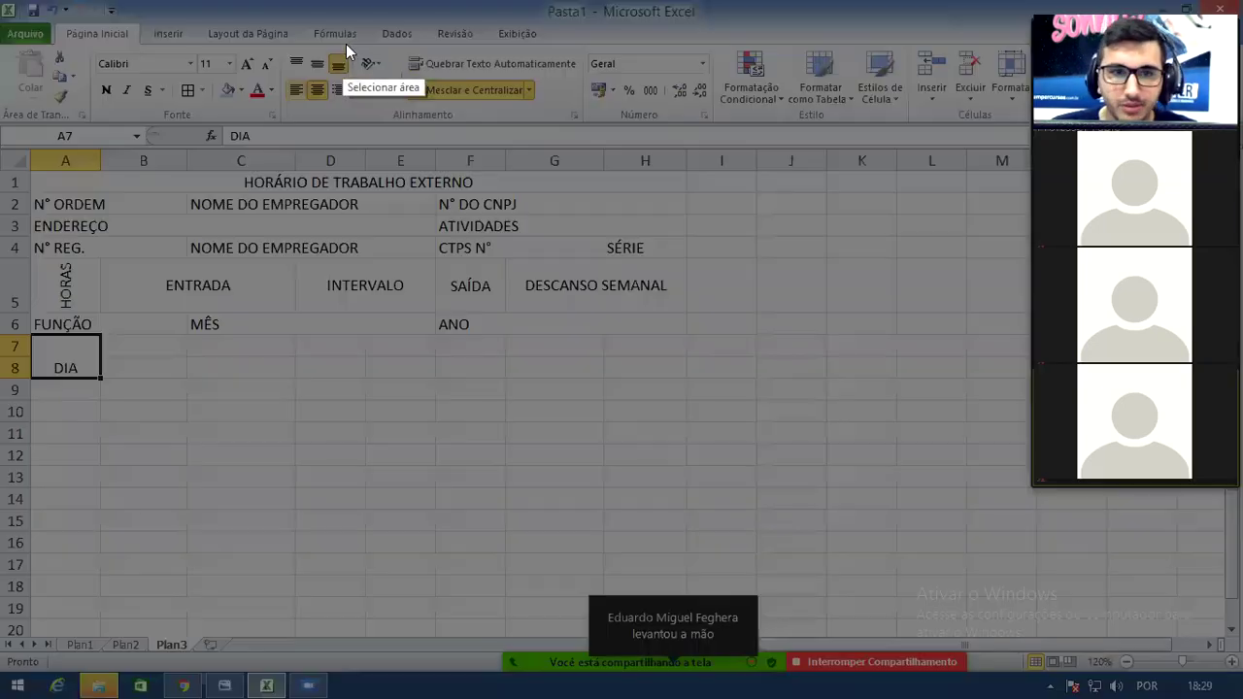
mouse_move(349, 41)
left_mouse_down()
mouse_move(423, 62)
mouse_move(425, 89)
mouse_move(415, 64)
mouse_move(385, 61)
mouse_move(394, 84)
left_mouse_up()
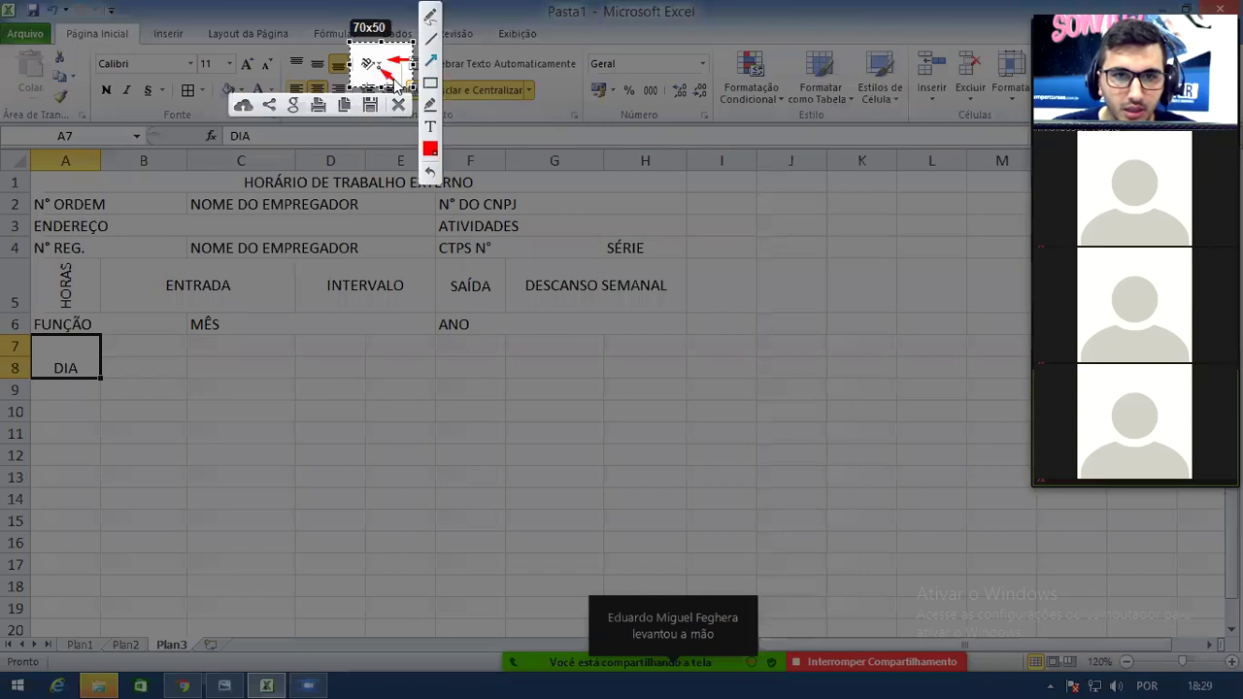
double_click(394, 84)
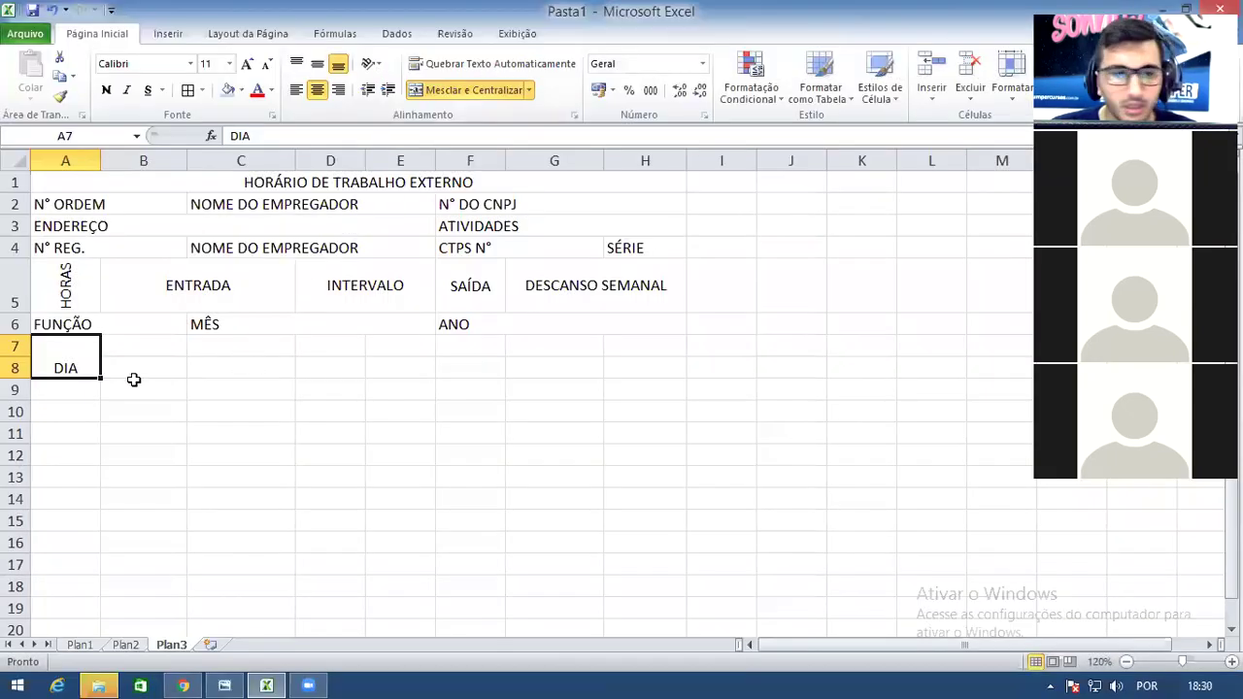
left_click(371, 64)
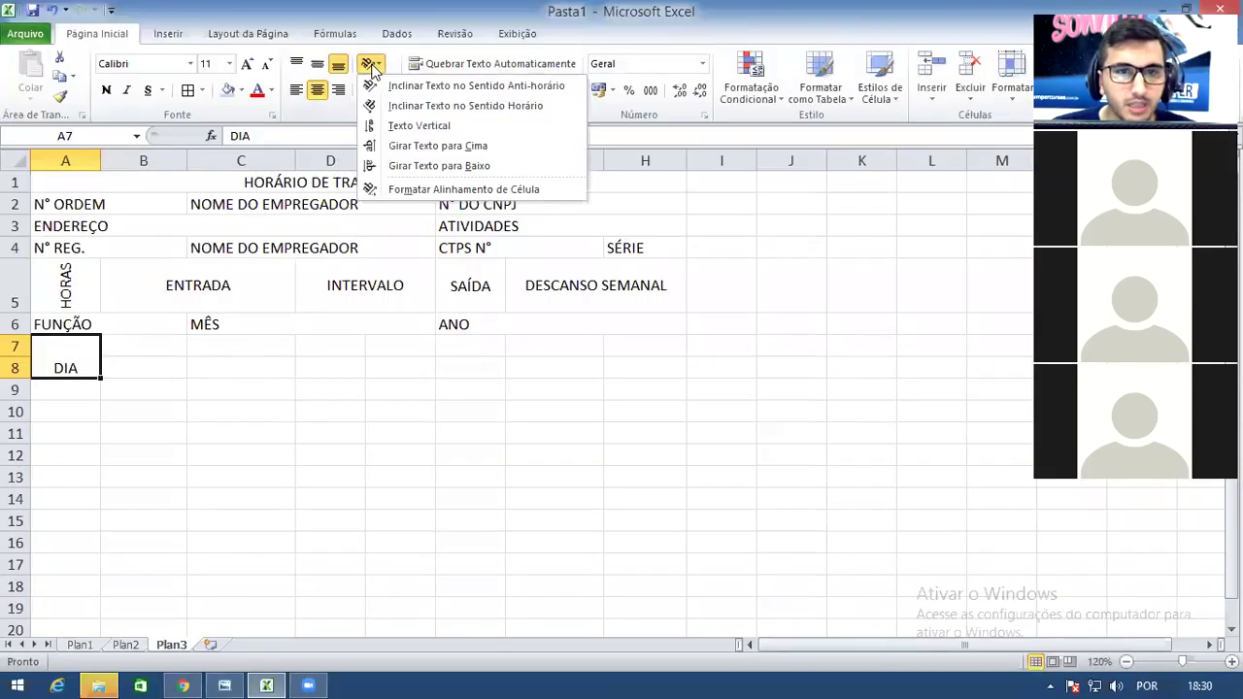
left_click(413, 145)
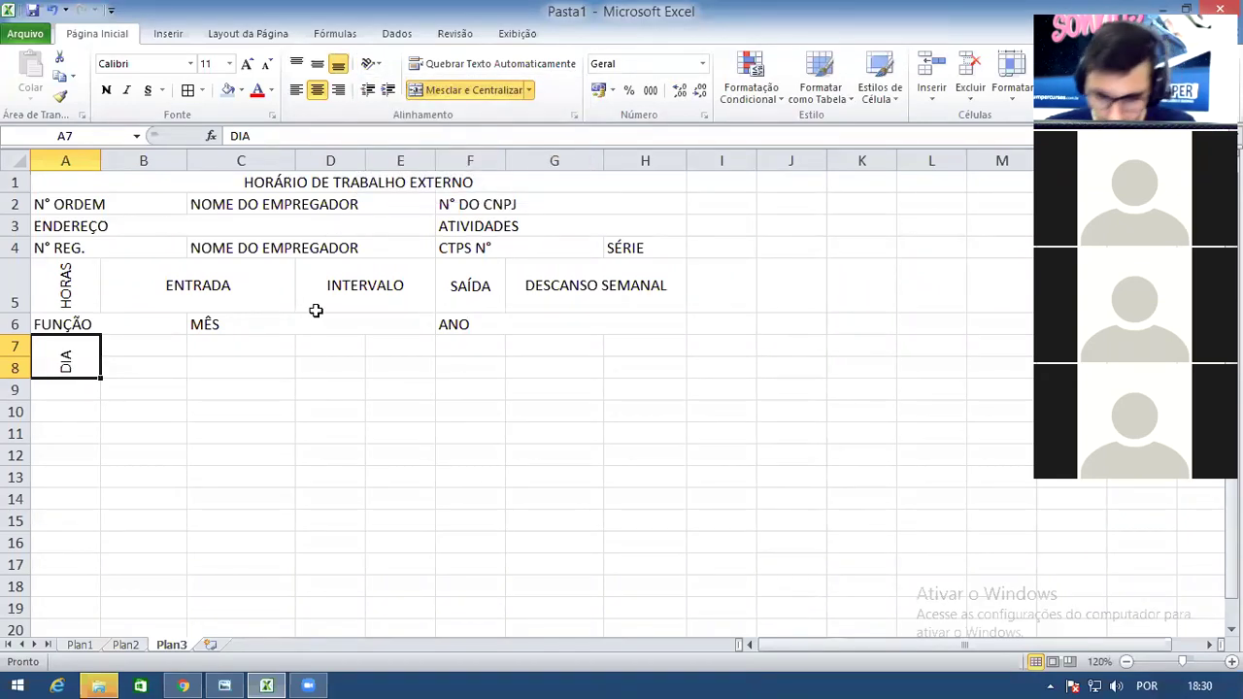
Enter "HORA" in cells B7, C7 and D7, and "ASSINATURA" in E7
left_click(281, 326)
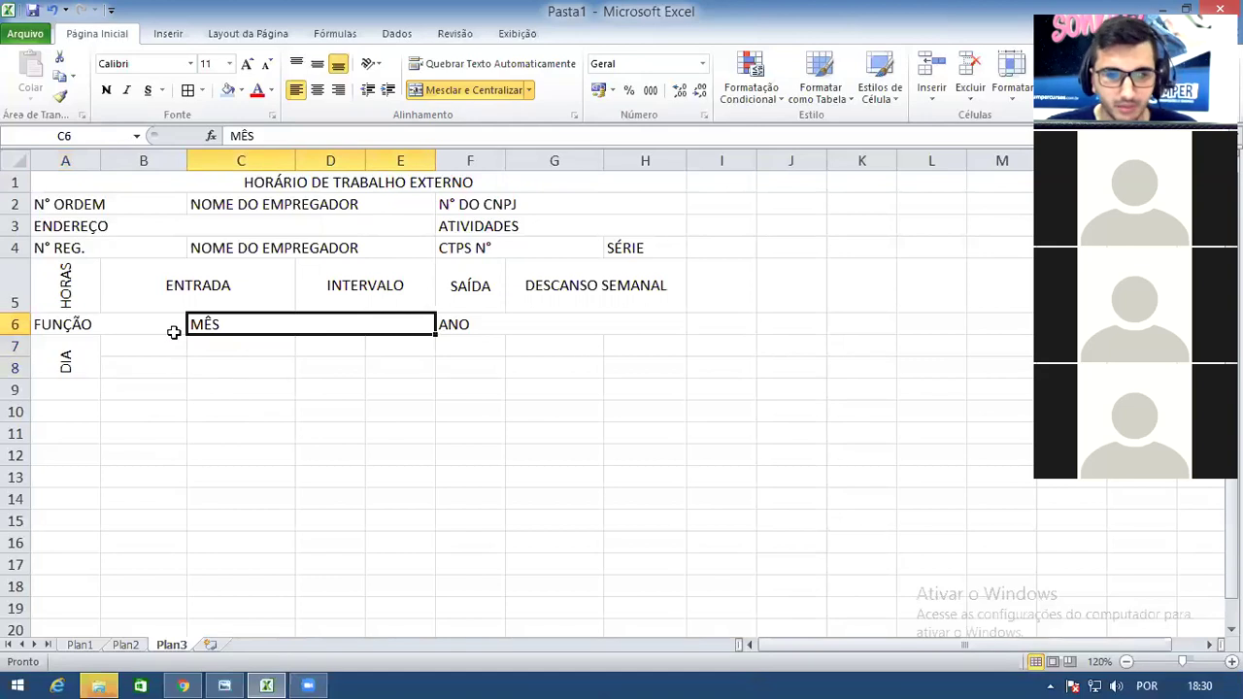
left_click(170, 339)
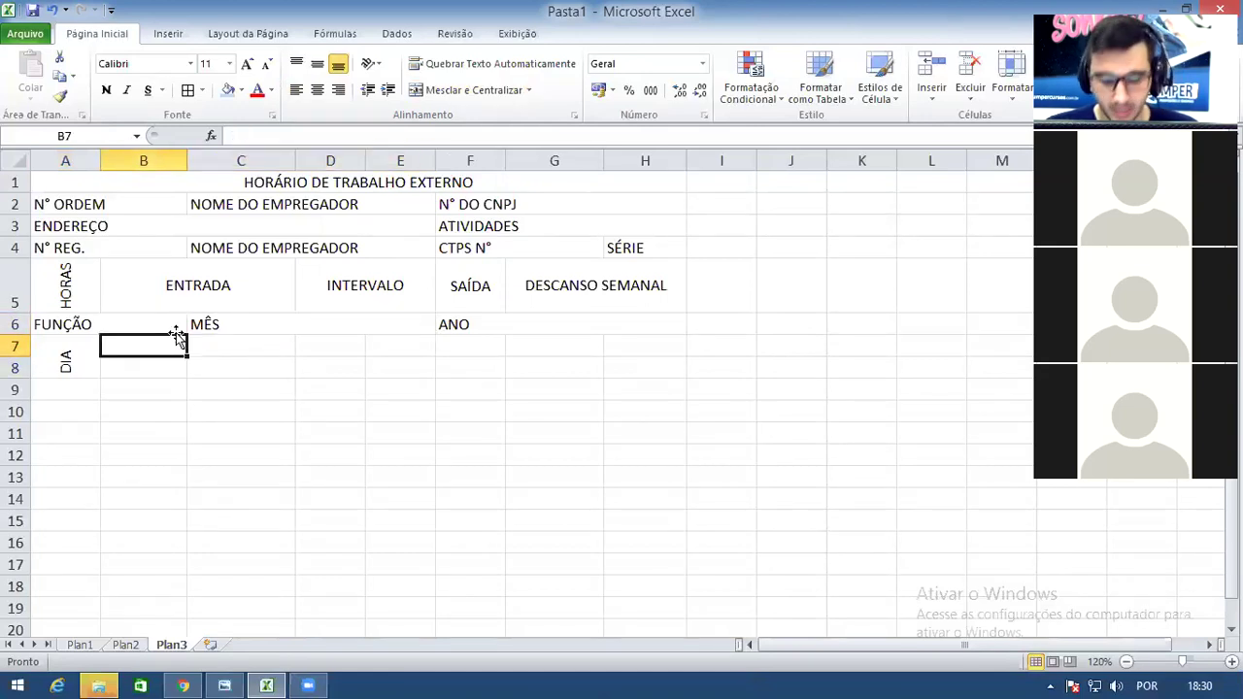
type("HORA")
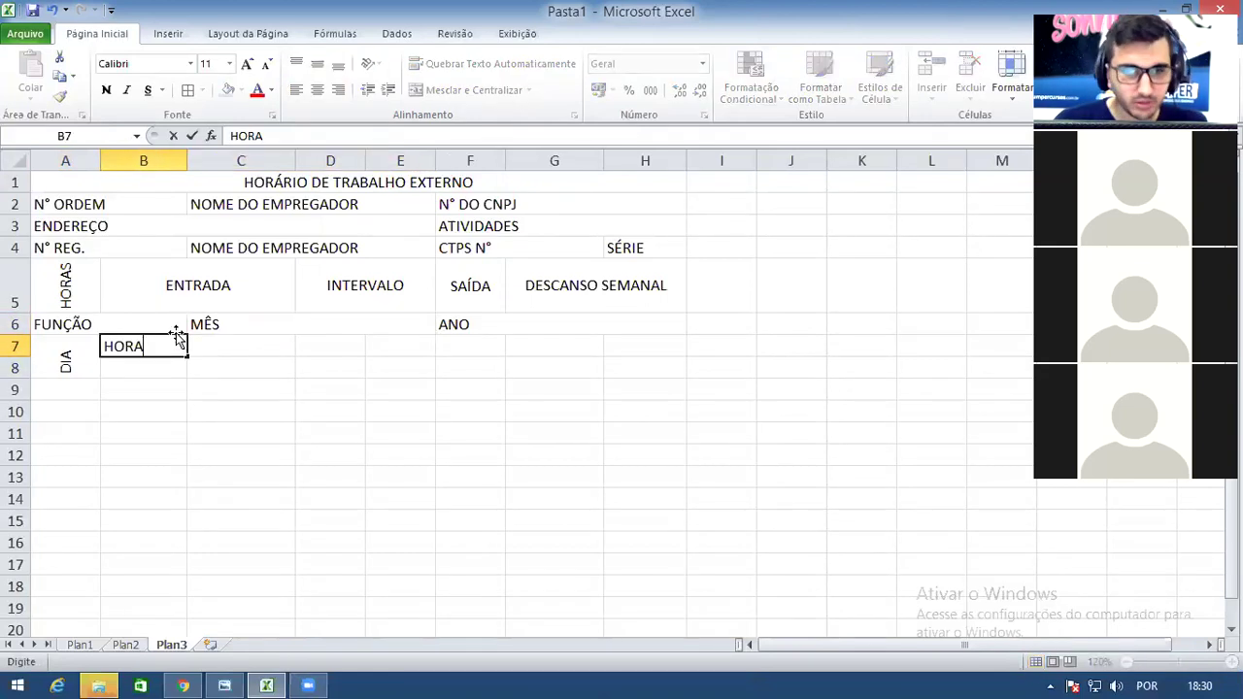
key("Tab")
type("HORA")
key("Tab")
type("HORA")
key("Tab")
type("ASSINATURA")
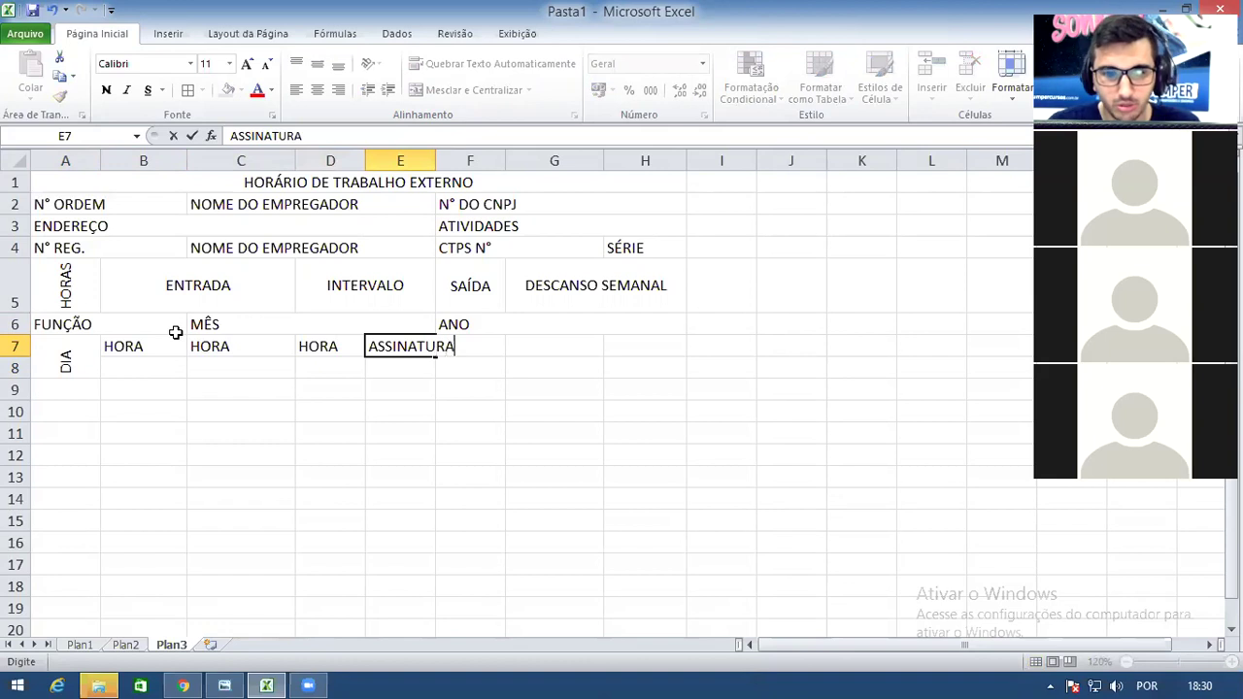
left_click(645, 456)
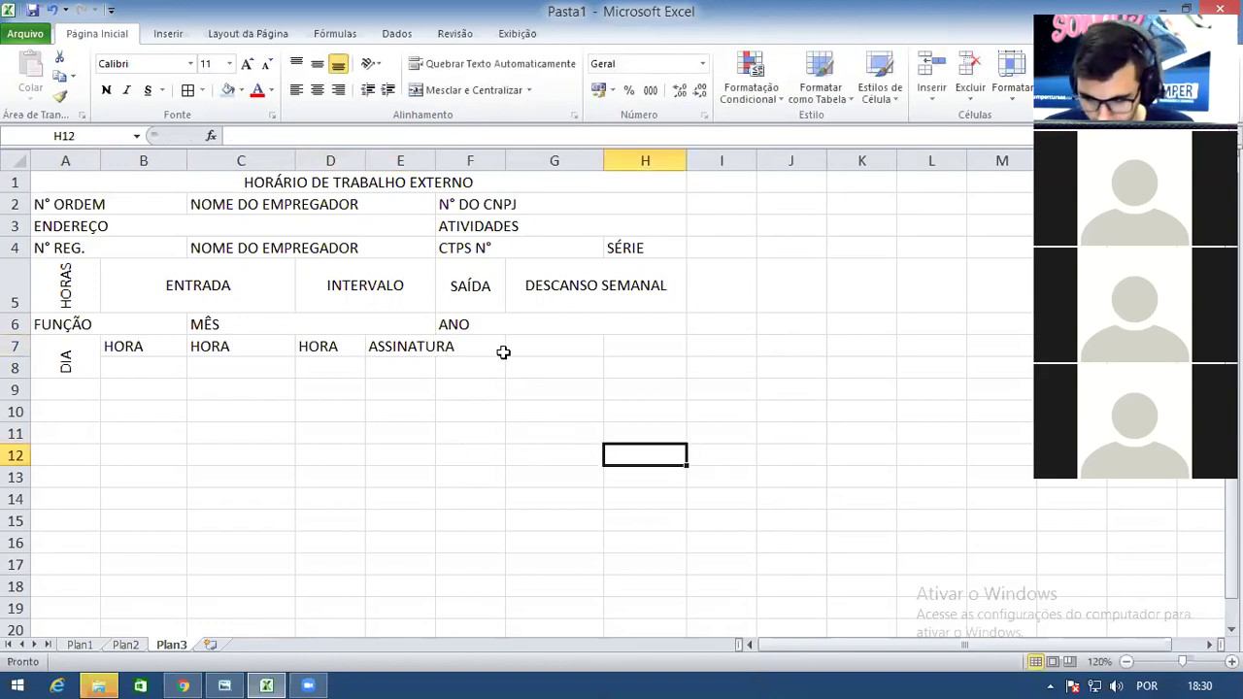
Merge and center E7:F7 and G7:H7, and enter the label "VISITA DO FISCAL" in G7:H7
left_click_drag(430, 347, 491, 347)
left_click(468, 89)
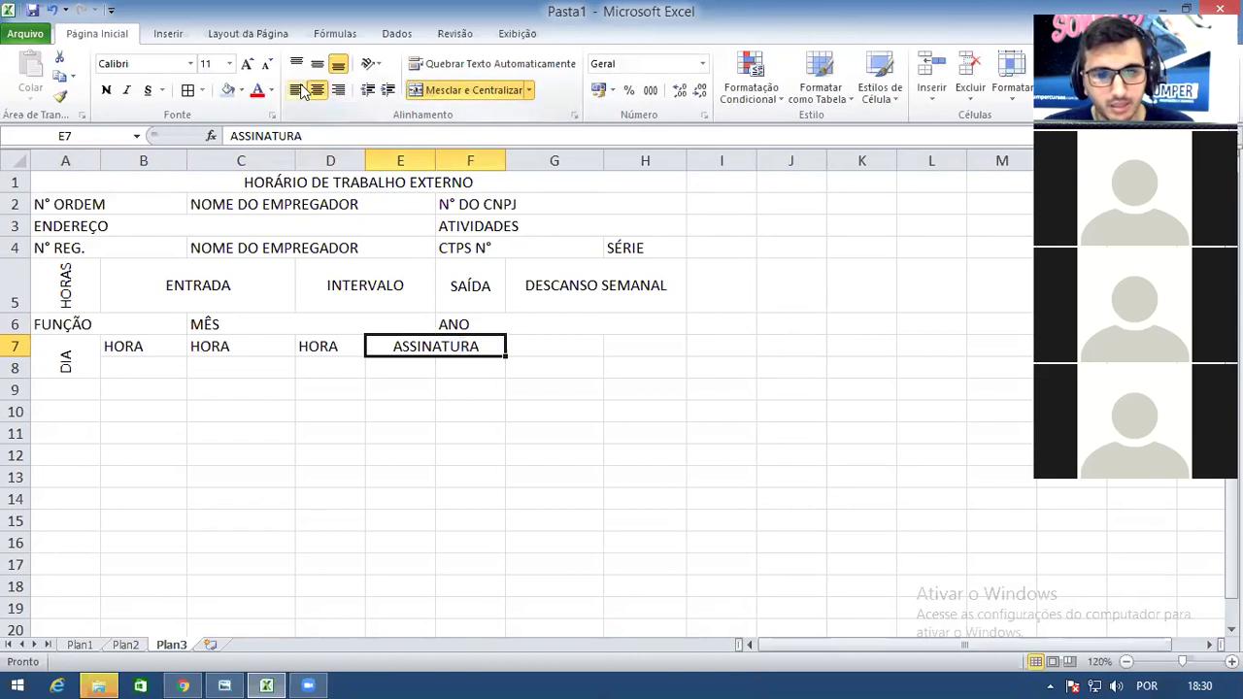
left_click_drag(558, 347, 632, 348)
left_click(461, 96)
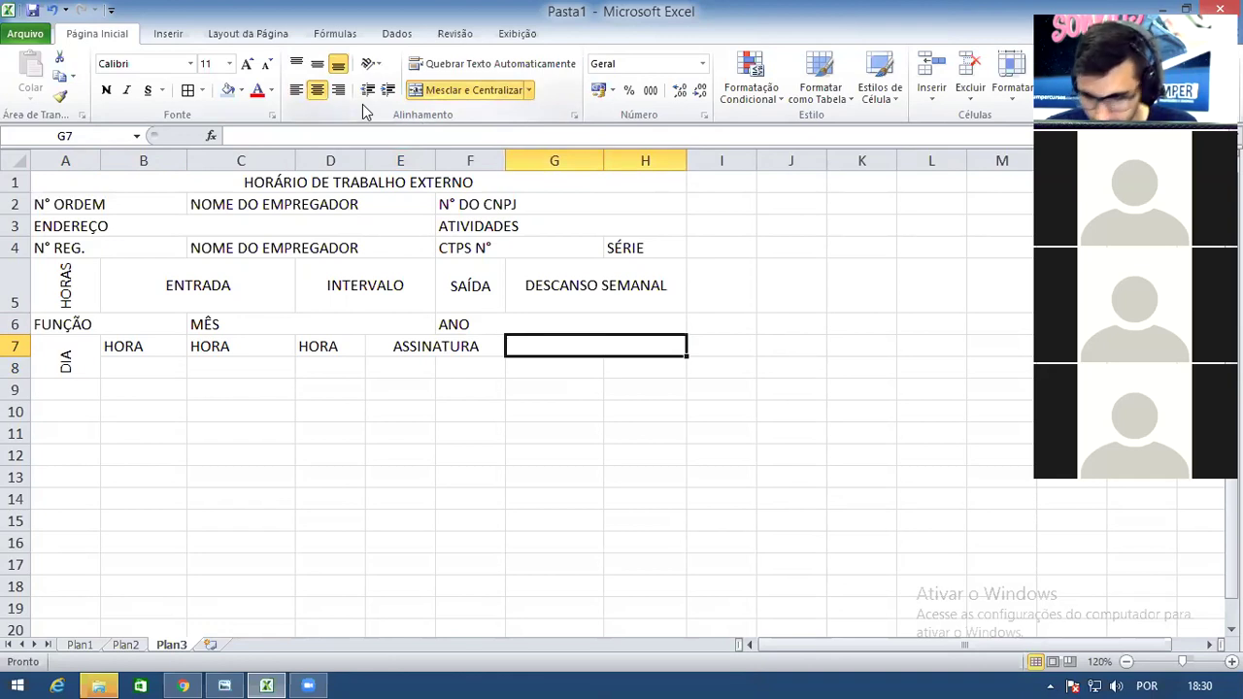
type("VISITA DO FISCAL")
left_click(663, 428)
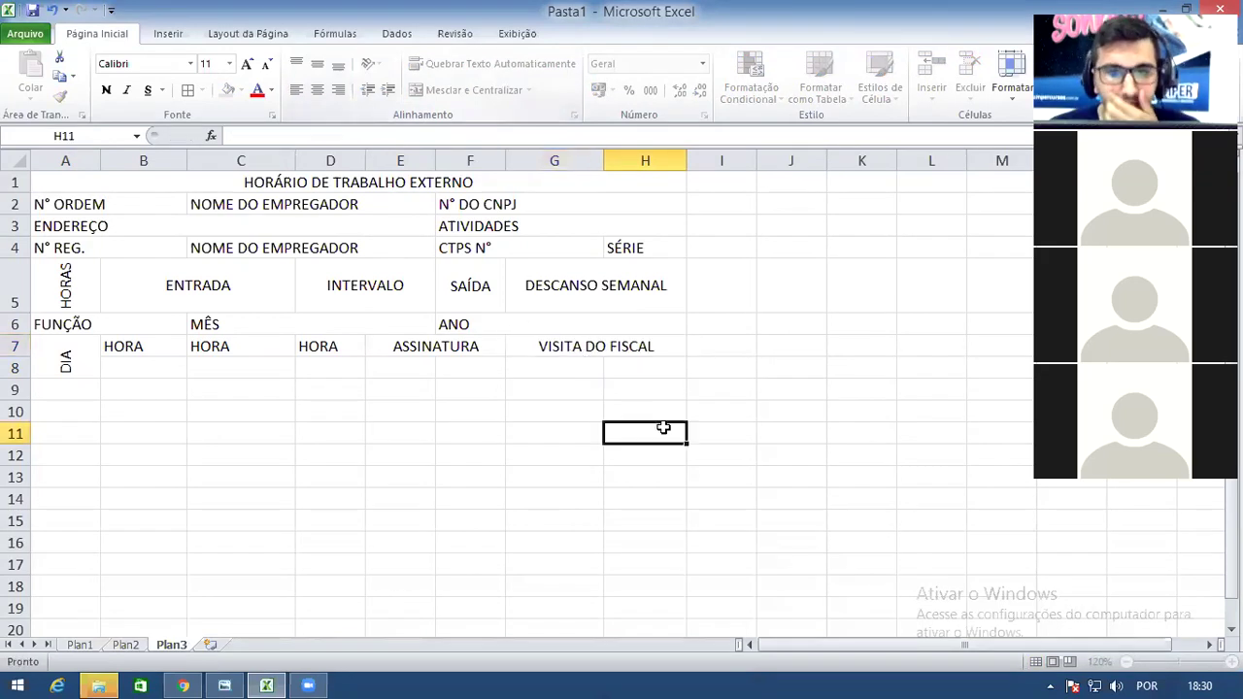
left_click(514, 347)
left_click(413, 346)
left_click(326, 344)
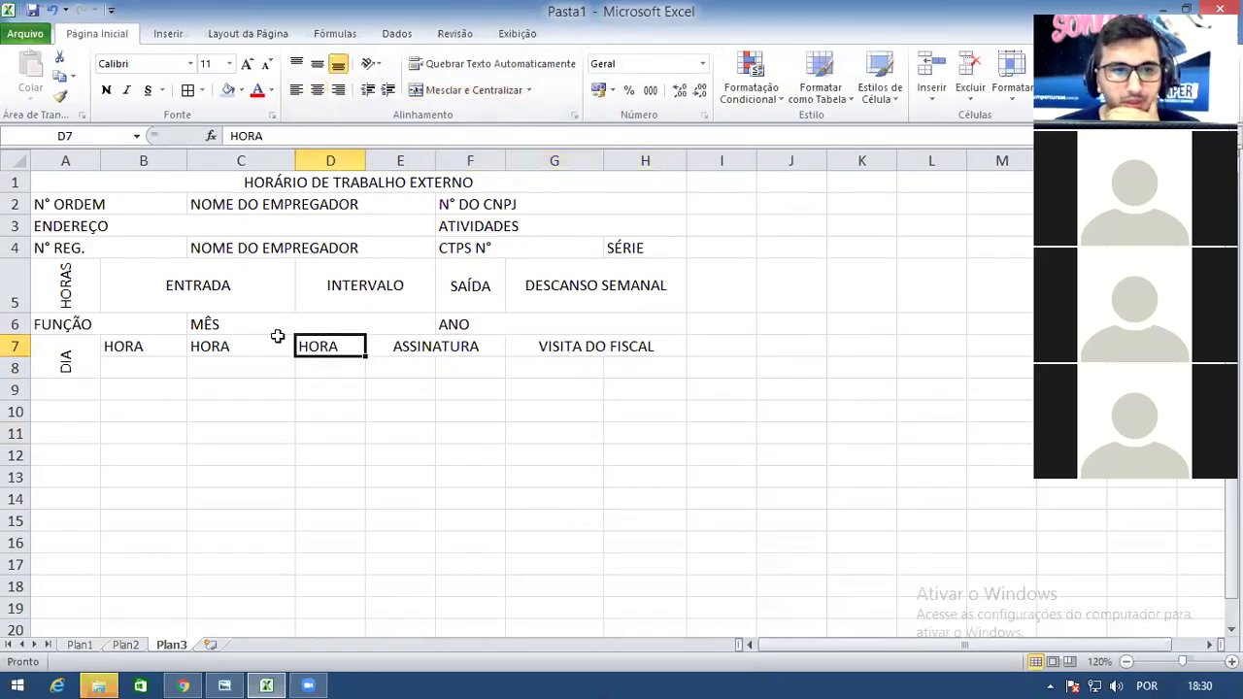
Enter the label "ENTRADA" in cell B8 below the first "HORA" heading
left_click(147, 369)
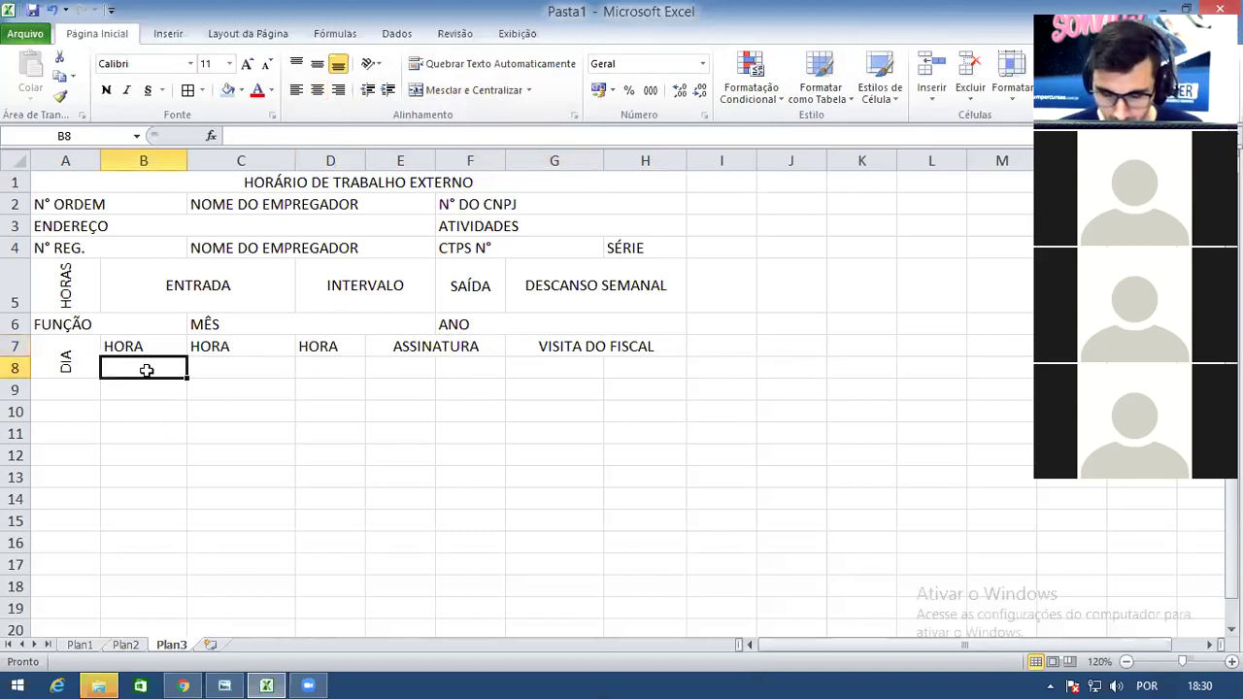
type("ENTRE")
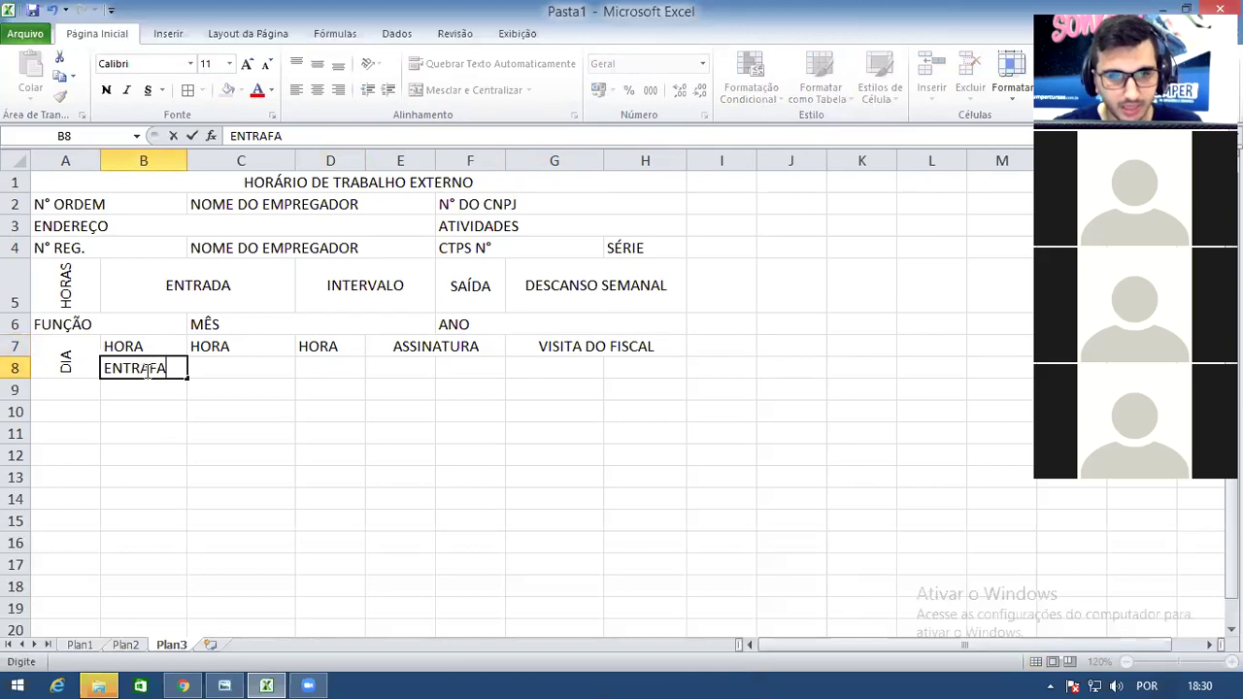
key("Return")
type("D")
key("BackSpace")
left_click(146, 369)
type("ENTRAFA")
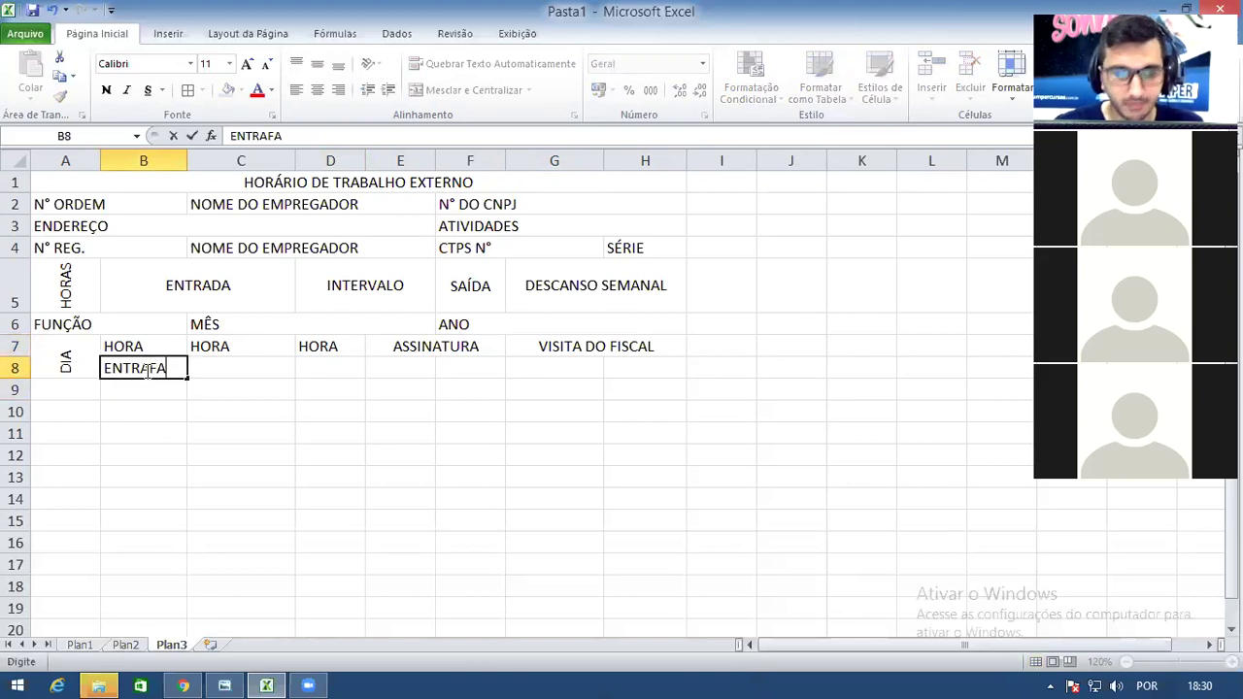
key("BackSpace")
key("BackSpace")
type("D")
key("Tab")
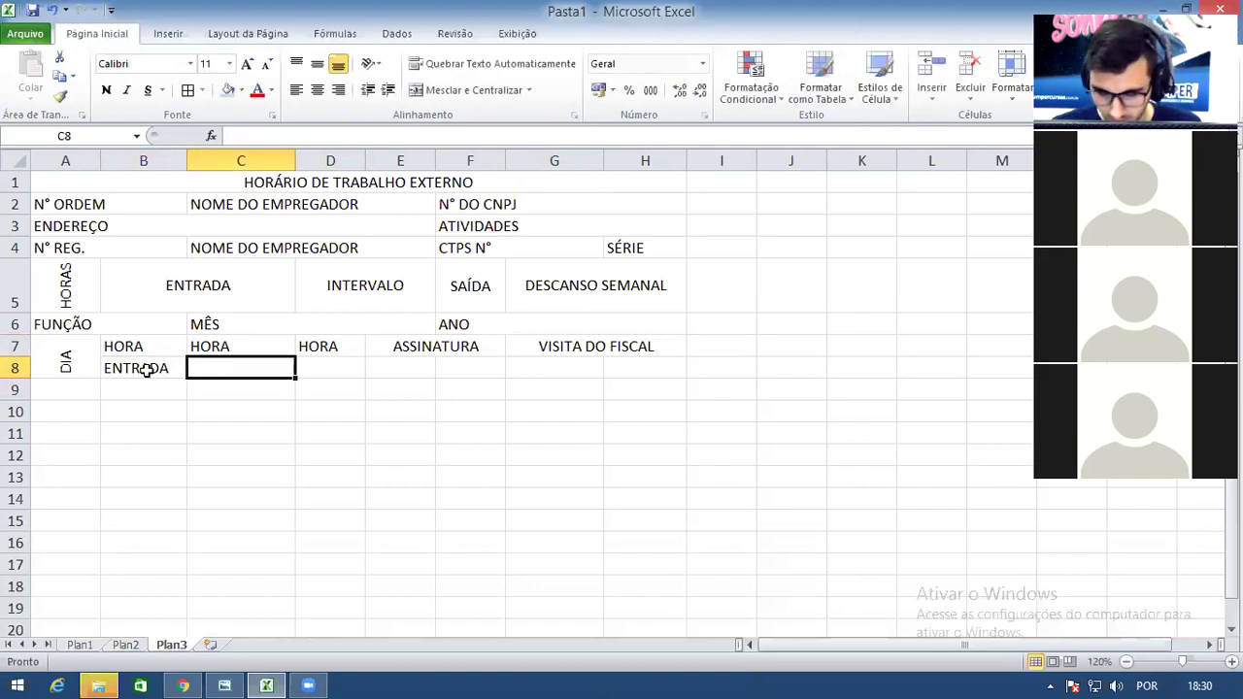
Enter the label "INTERVALO" in cell C8 and "SAÍDA" in cell D8
type("INTERVALO")
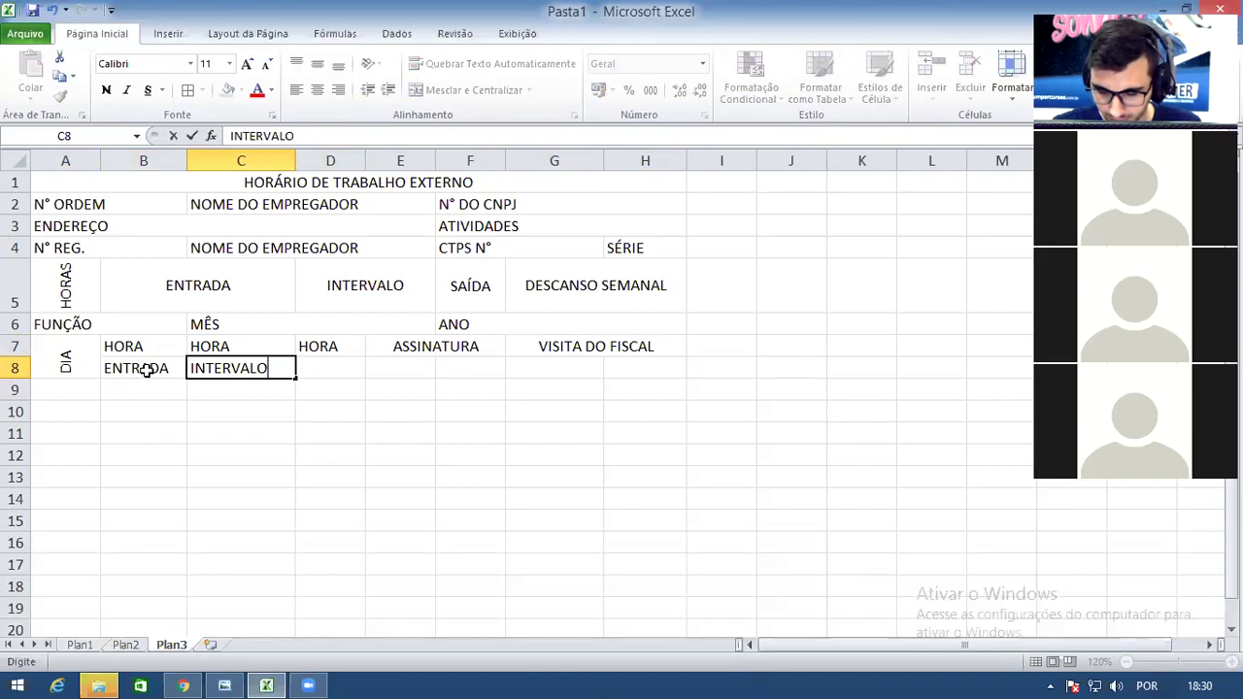
key("Tab")
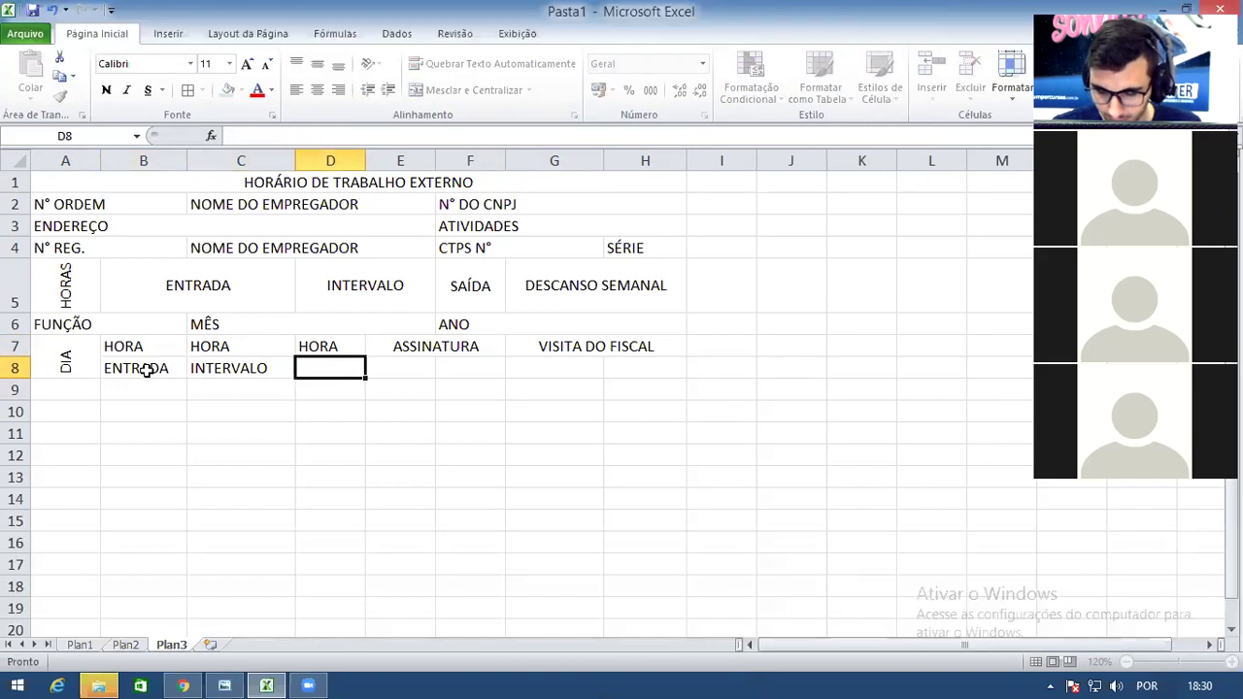
type("SAÍDA")
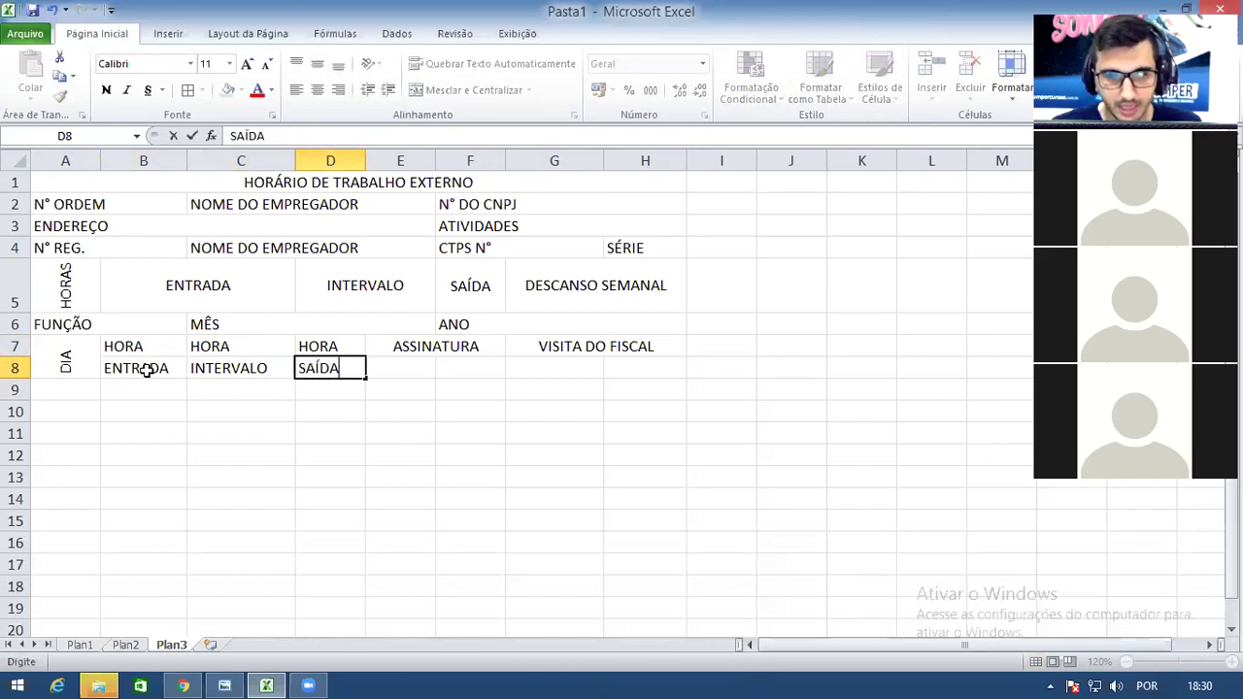
key("Tab")
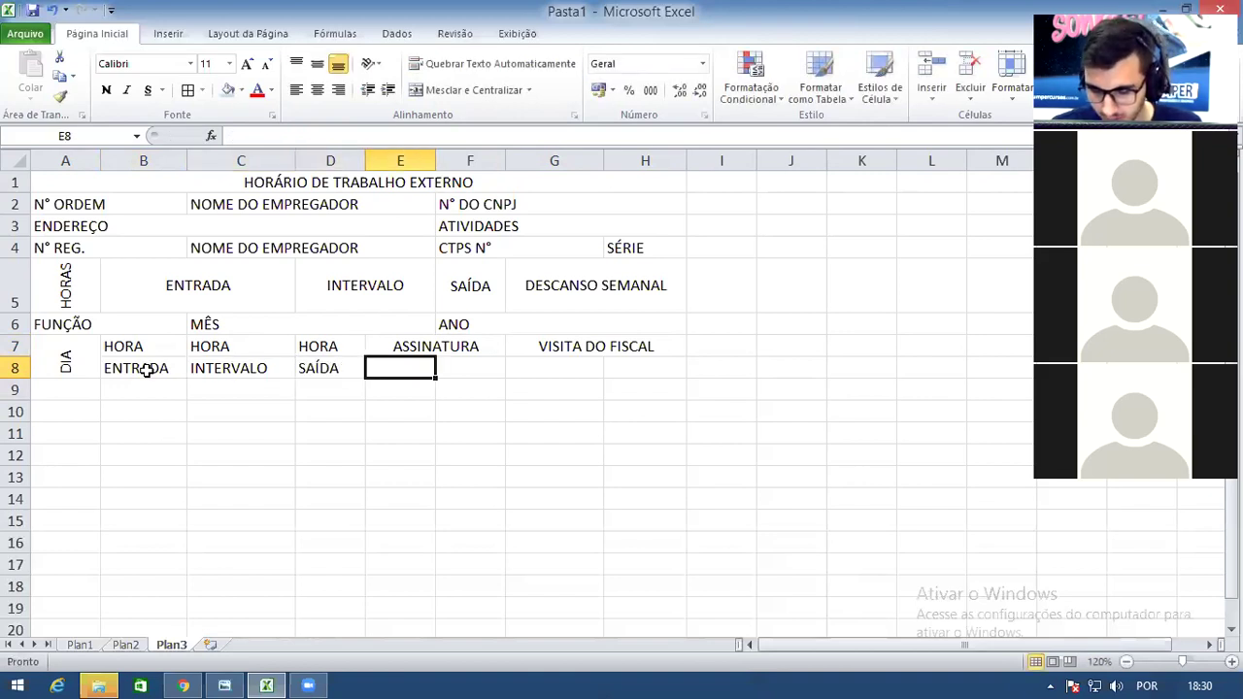
Merge and center cells E8:F8 and enter "EMPREGADOR" below the "ASSINATURA" heading
left_click_drag(391, 374, 484, 367)
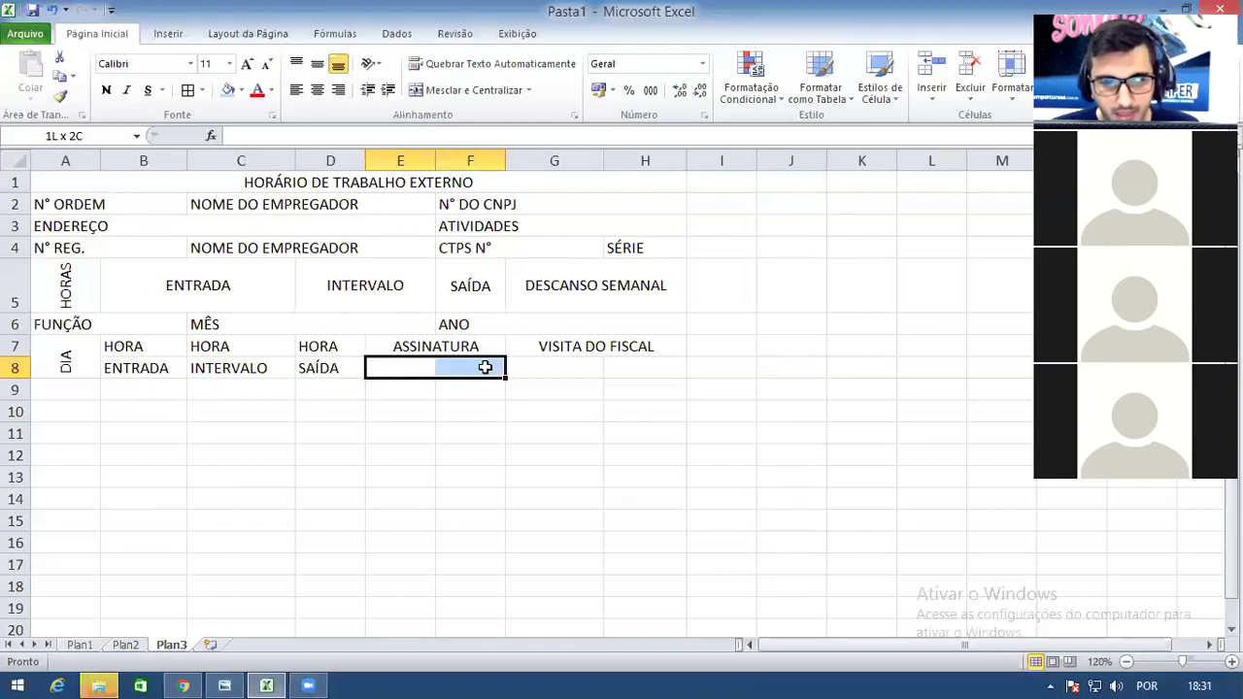
left_click(417, 89)
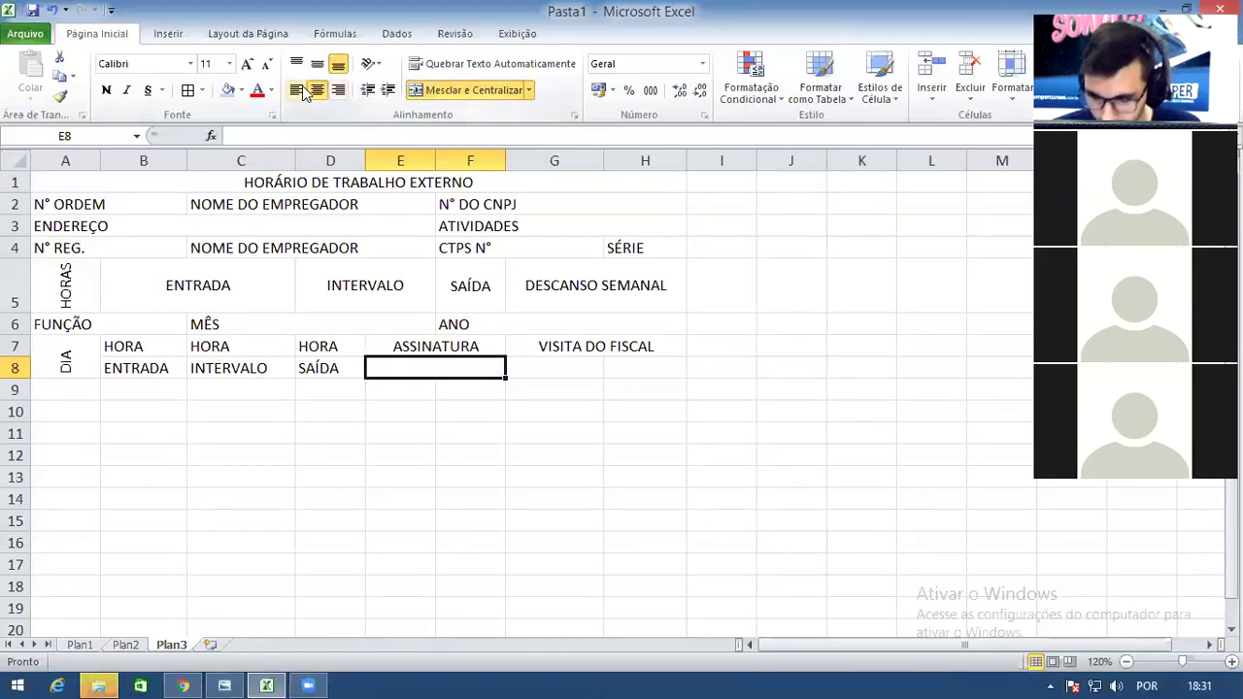
type("EMPREGADOR")
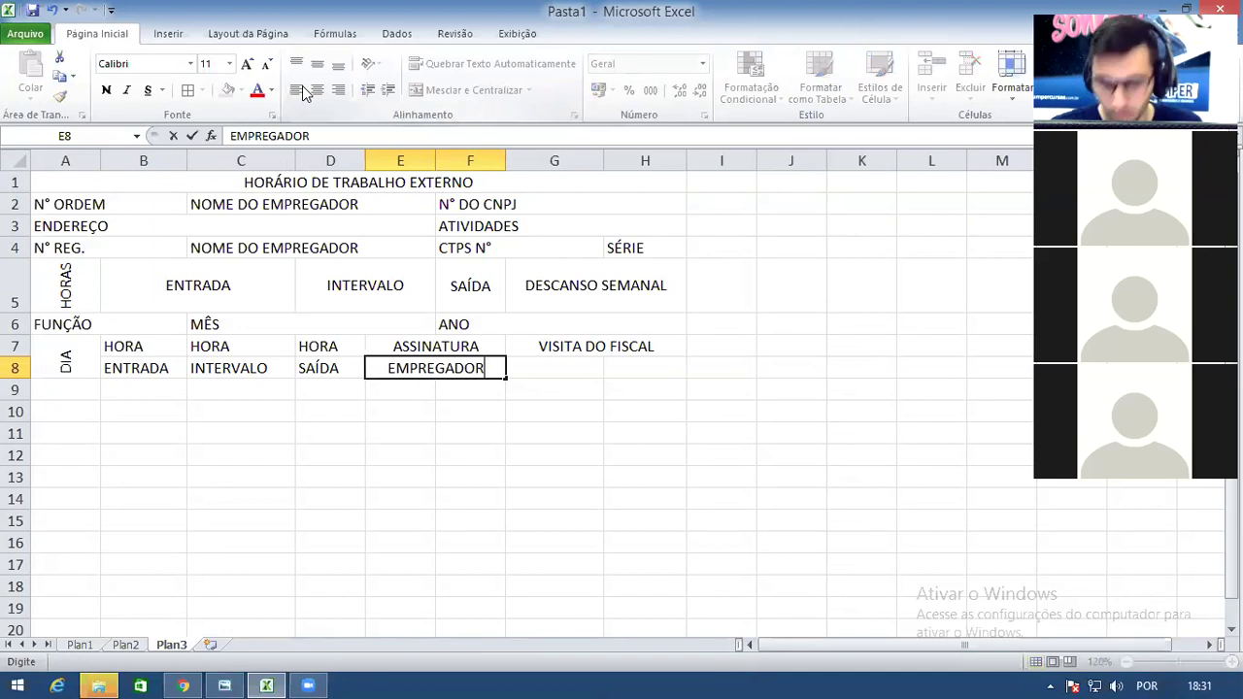
Enter "DATA" in G8 and "RUBRICA" in H8 below the "VISITA DO FISCAL" heading
left_click(590, 373)
type("DATA")
key("Tab")
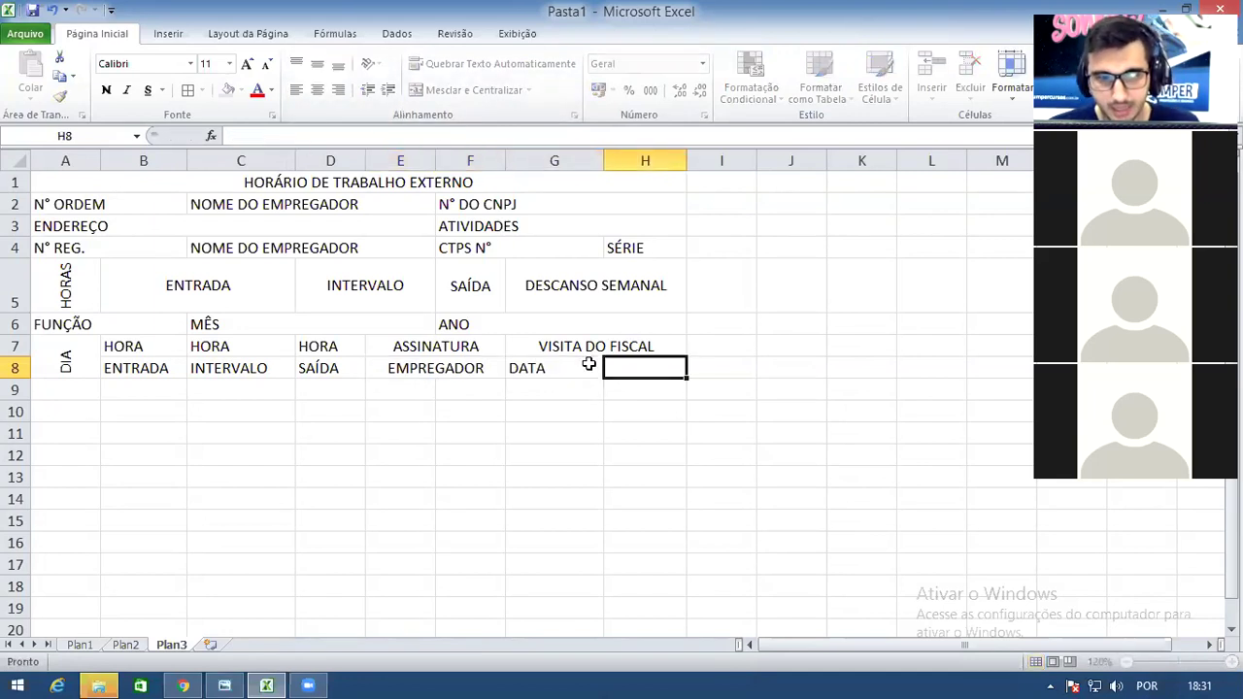
type("RUBRICA")
left_click(579, 406)
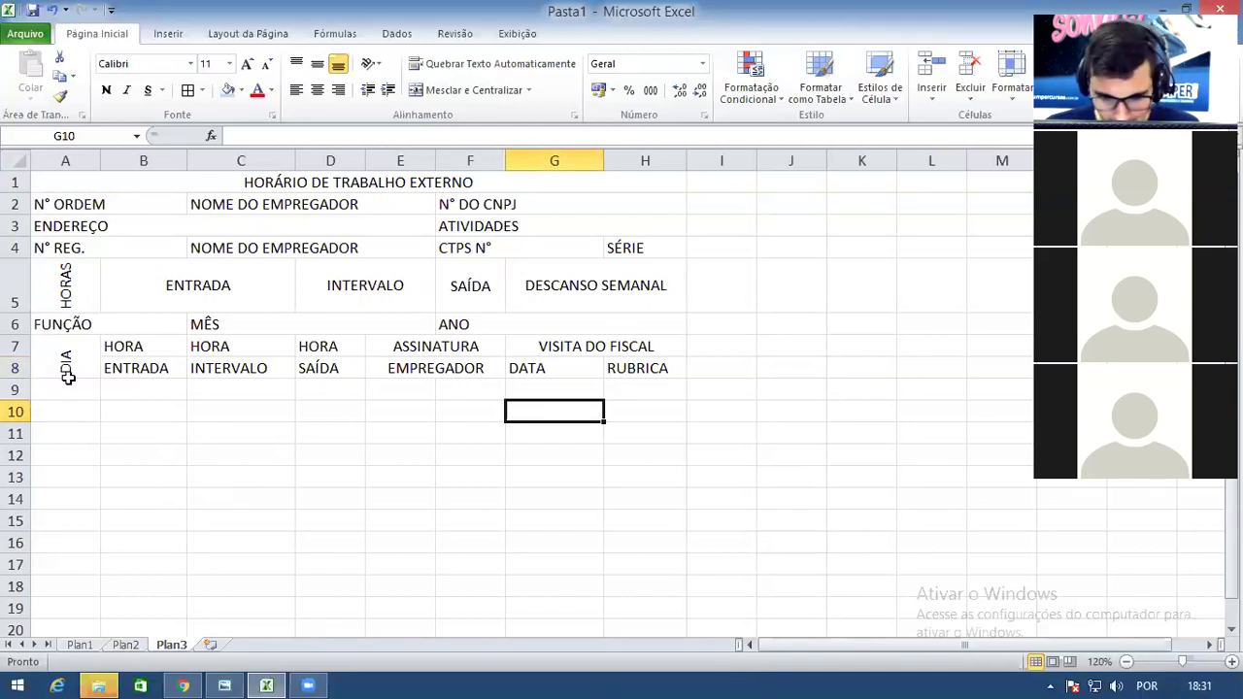
Merge columns E and F row by row across the range E9:F14 below "EMPREGADOR"
left_click_drag(387, 385, 469, 425)
left_click(458, 407)
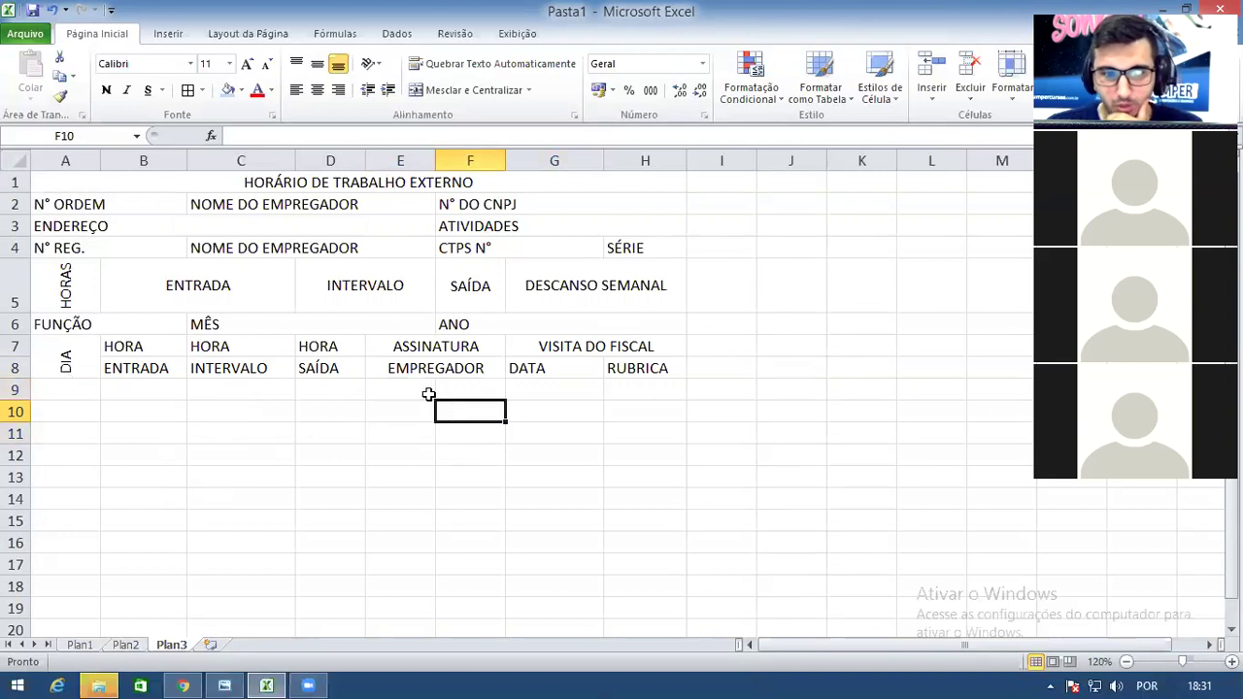
left_click(411, 392)
left_click_drag(433, 394, 453, 489)
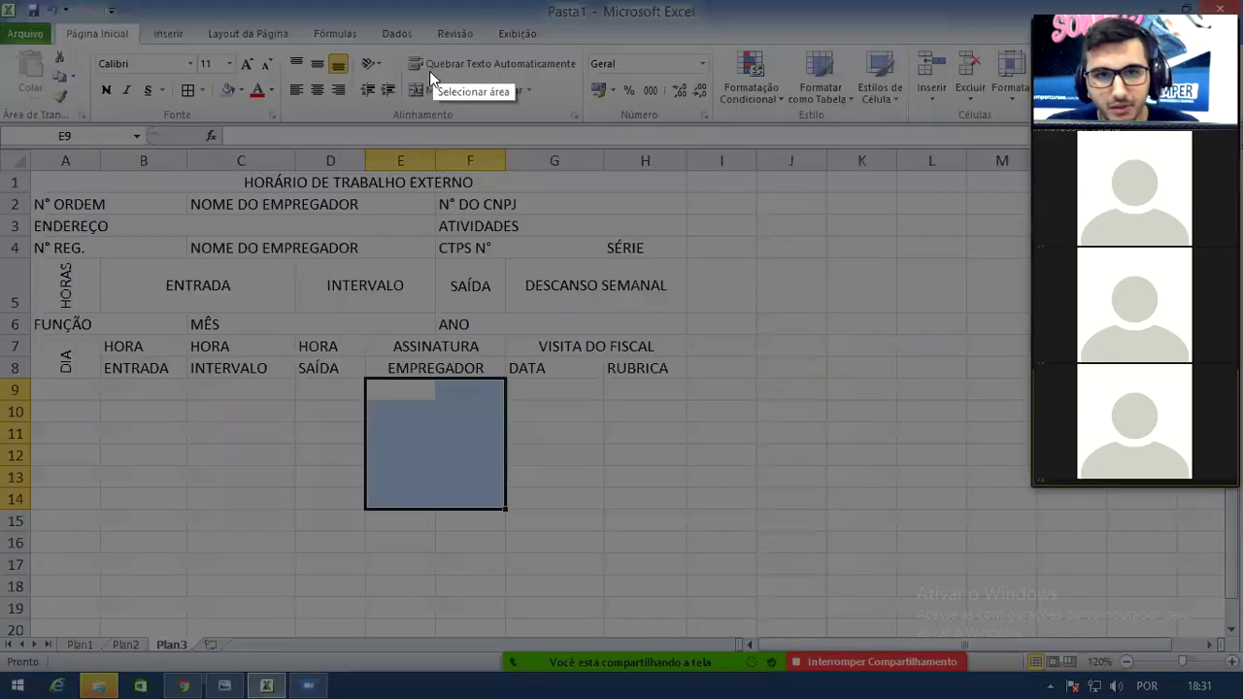
mouse_move(413, 71)
left_mouse_down()
mouse_move(502, 138)
mouse_move(550, 127)
mouse_move(531, 94)
left_mouse_up()
left_click(534, 144)
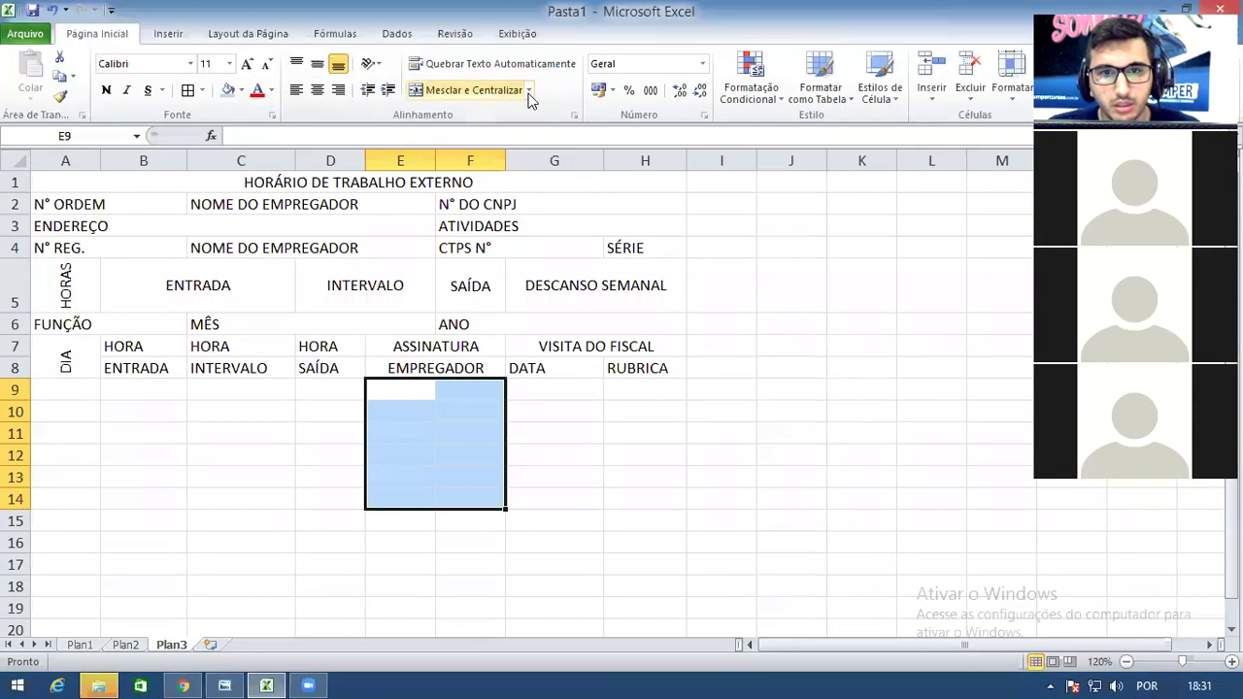
left_click(530, 90)
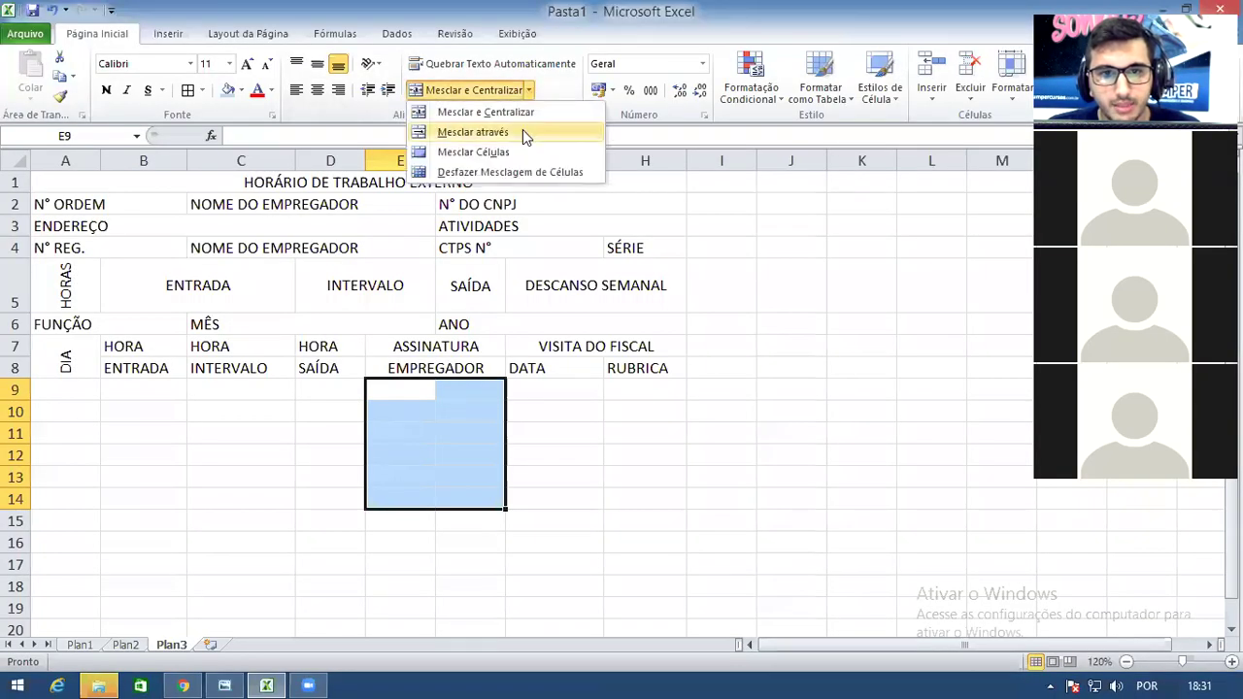
left_click(523, 131)
left_click(531, 391)
left_click_drag(68, 522, 597, 514)
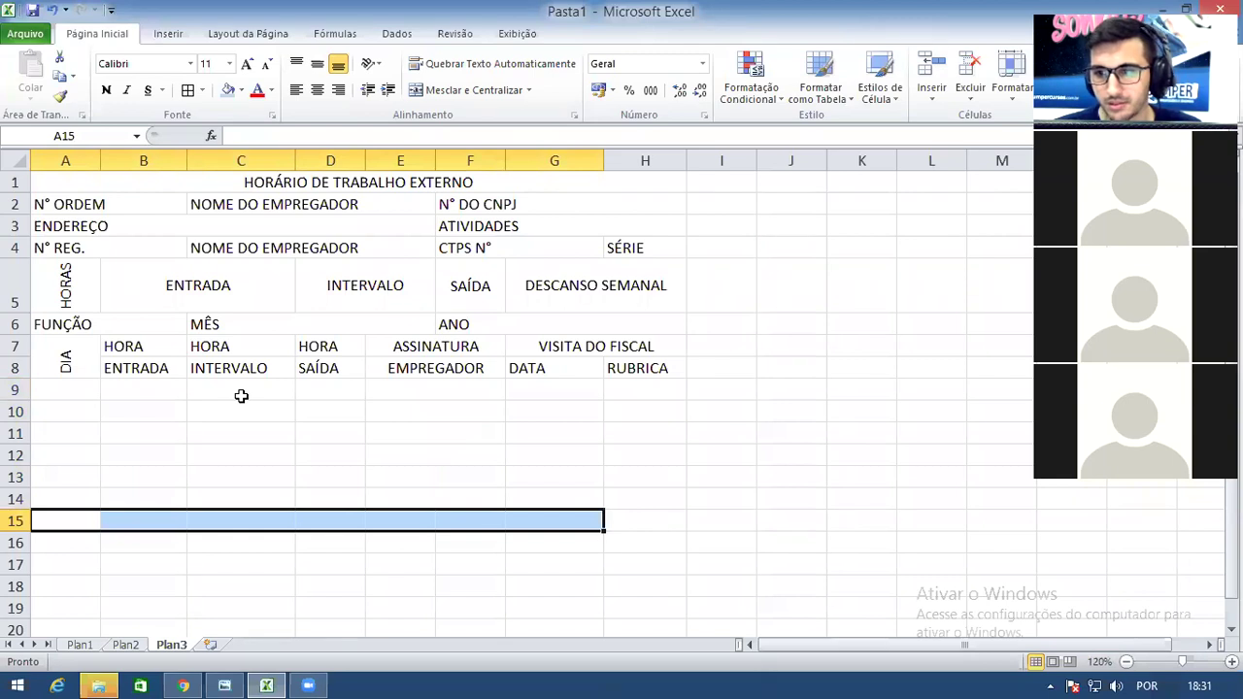
left_click(144, 404)
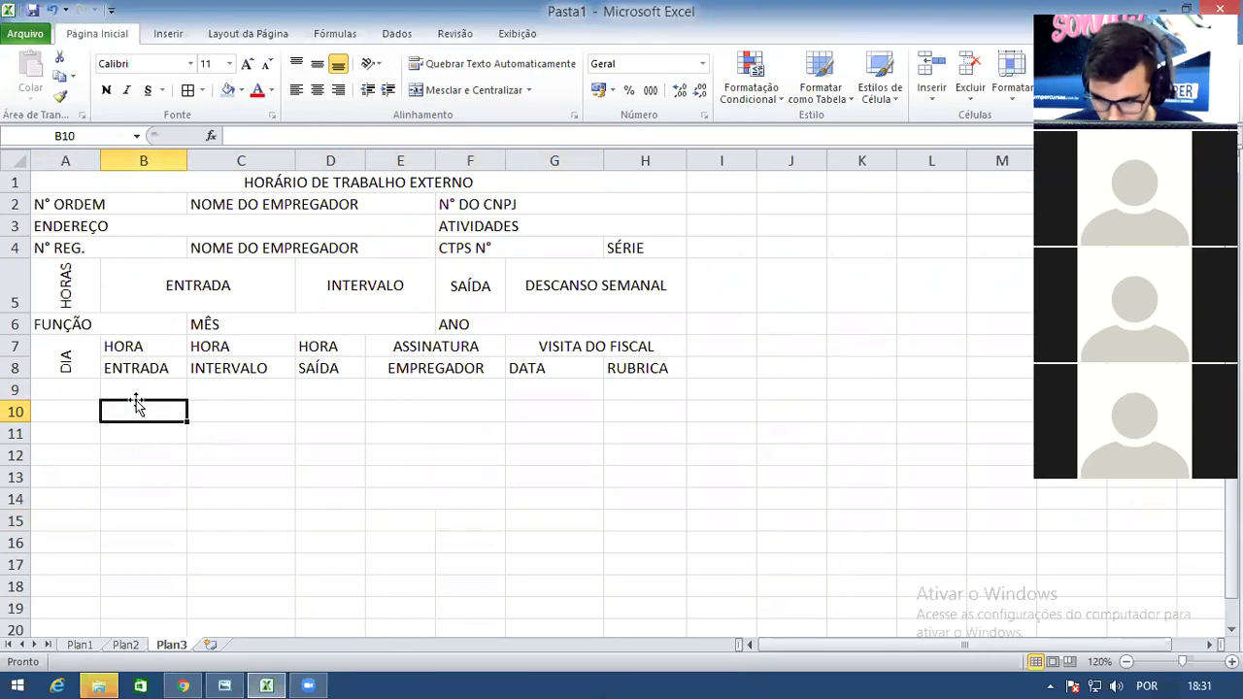
Enter "Ás" in cell C9 below the "INTERVALO" heading
left_click(259, 382)
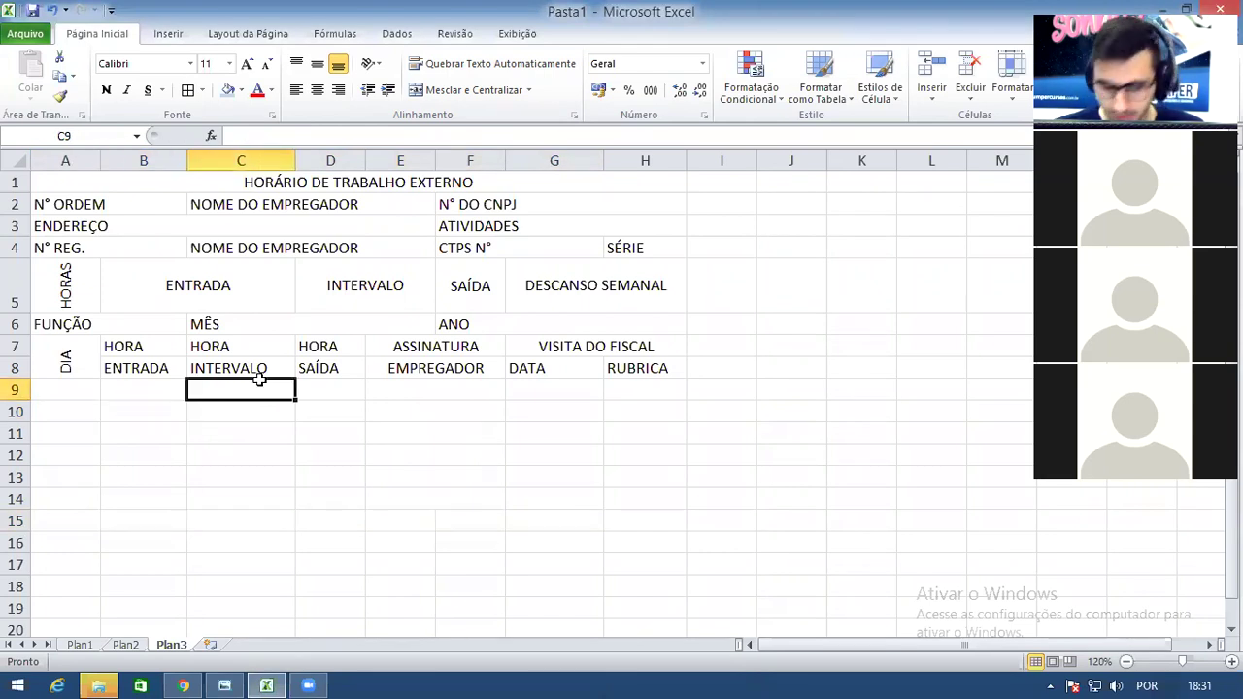
type("Ás")
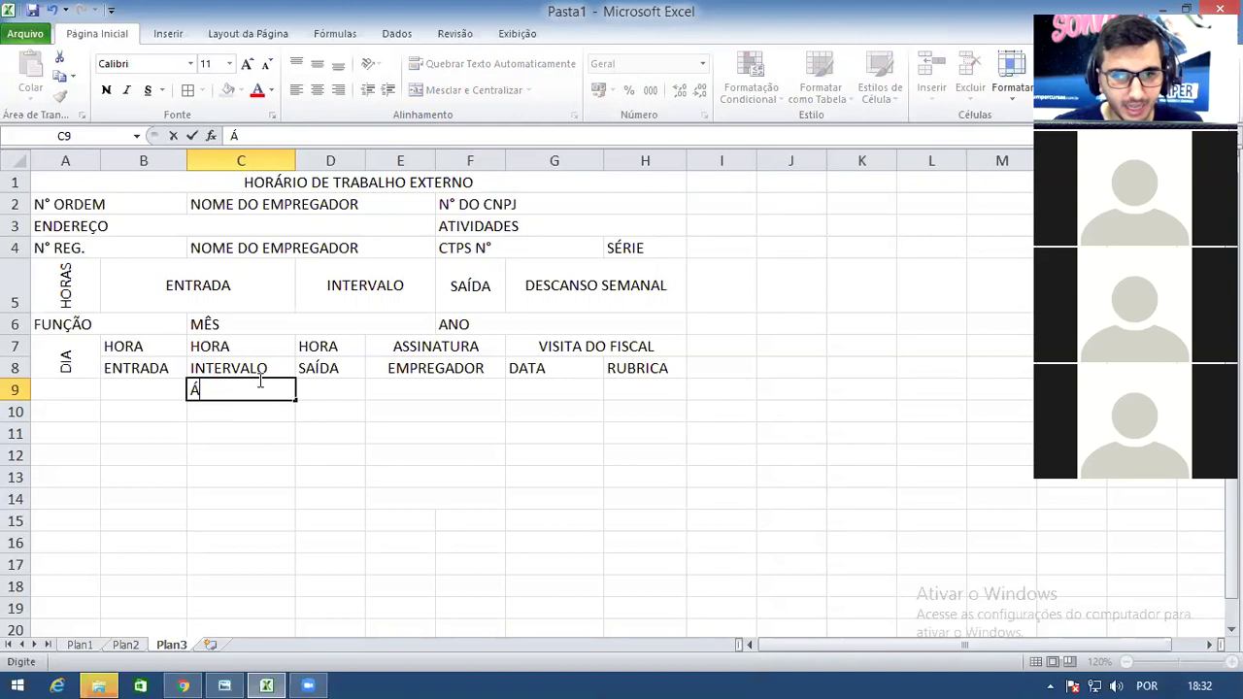
key("BackSpace")
type("s")
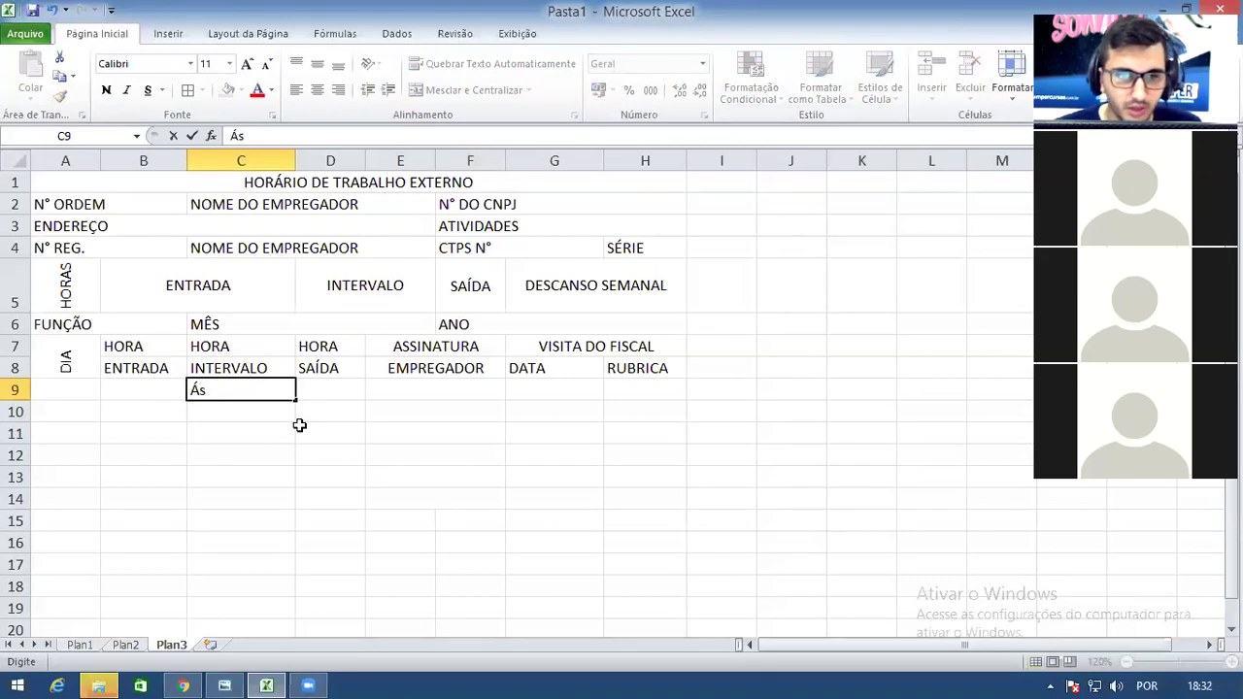
left_click(299, 426)
Replace the entry in cell C9 with "Às", using a grave accent and a lowercase s
left_click(242, 398)
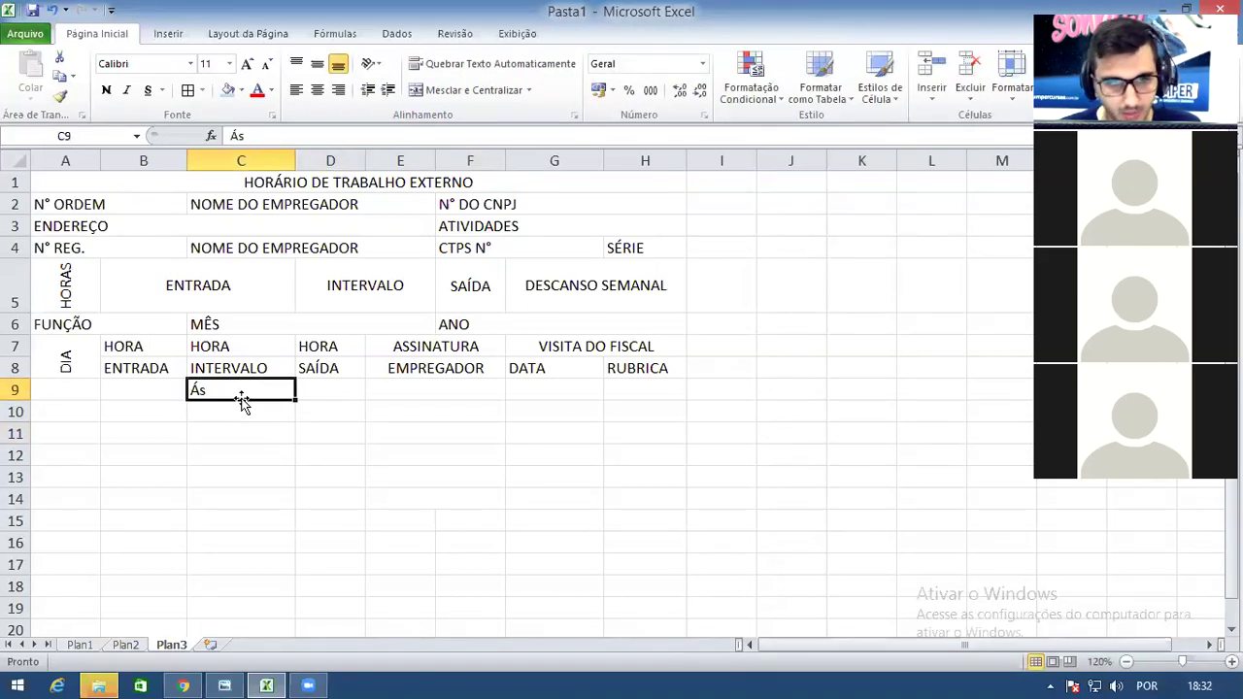
type("Á")
key("BackSpace")
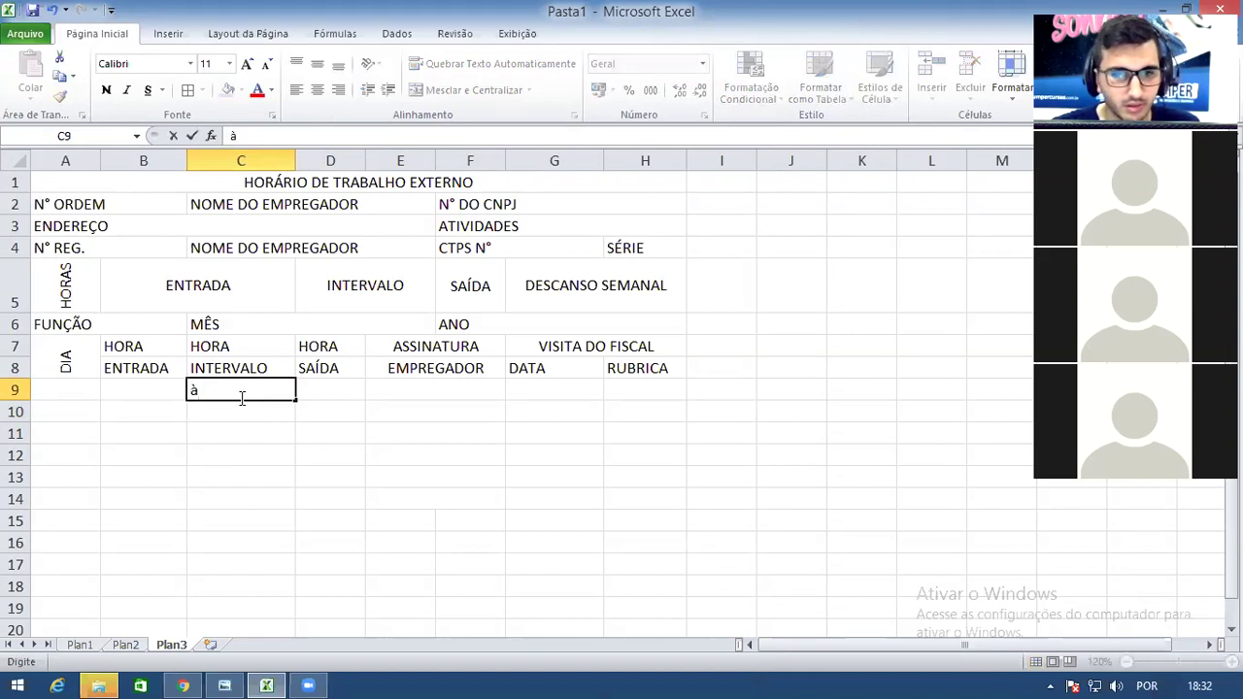
type("ÀS")
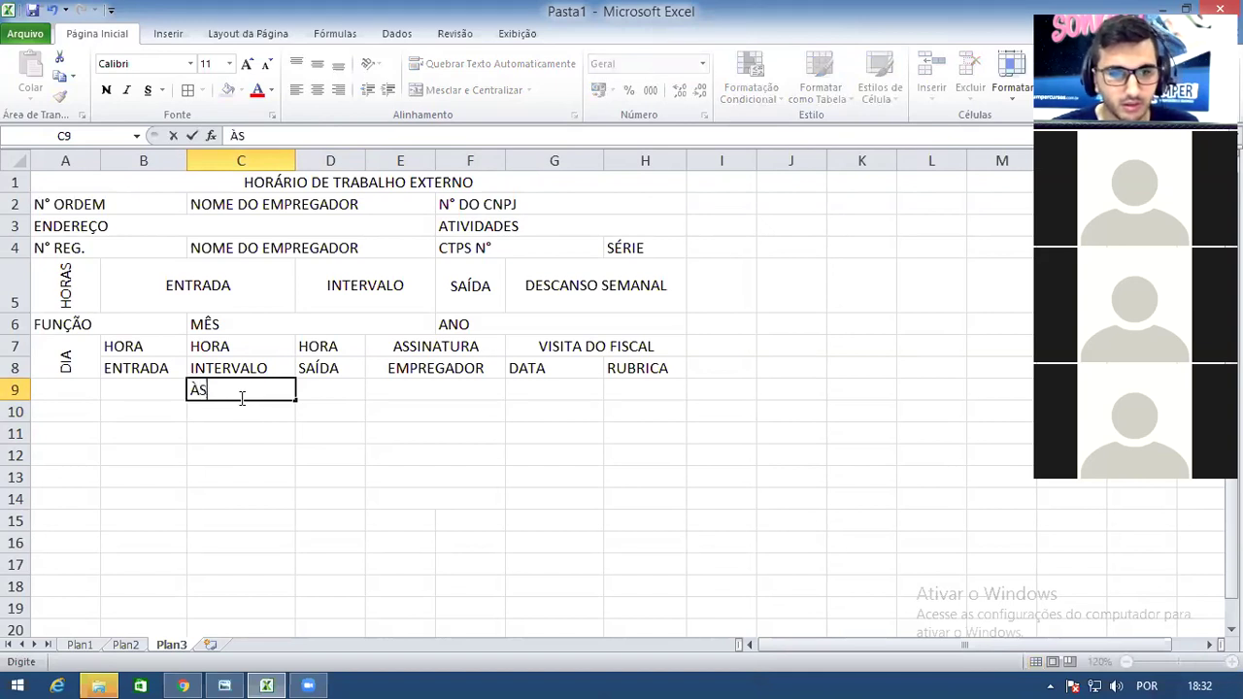
key("BackSpace")
type("s")
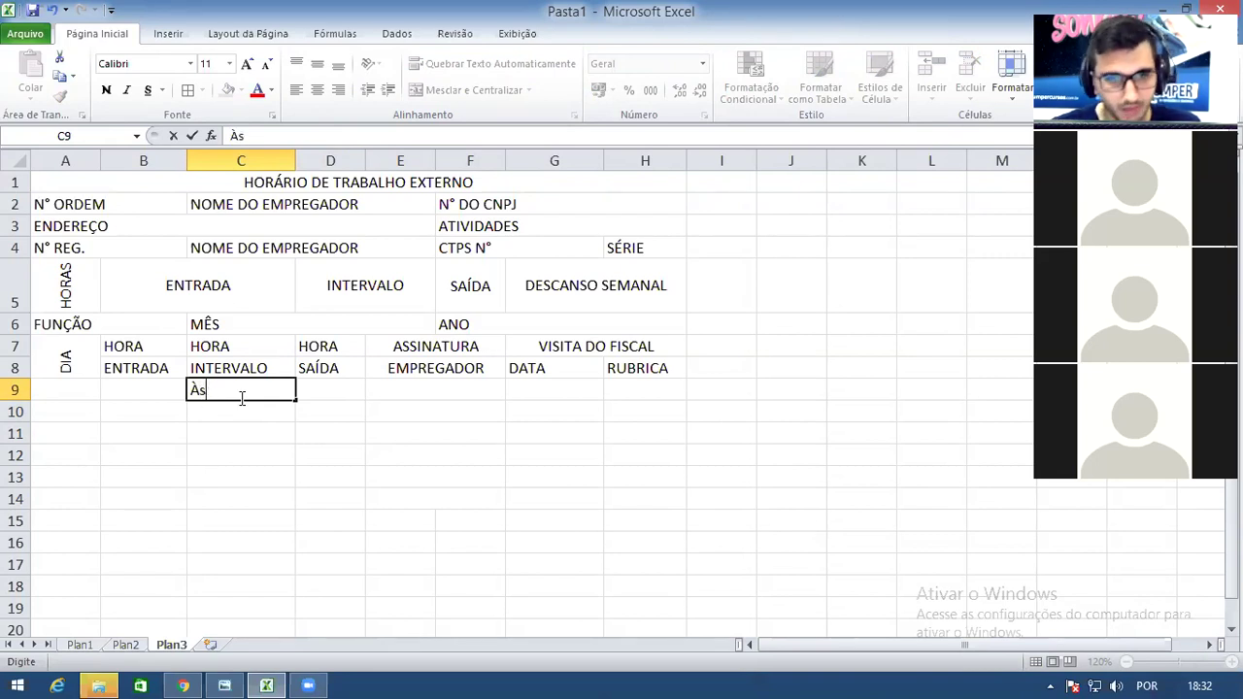
left_click(222, 454)
left_click(226, 390)
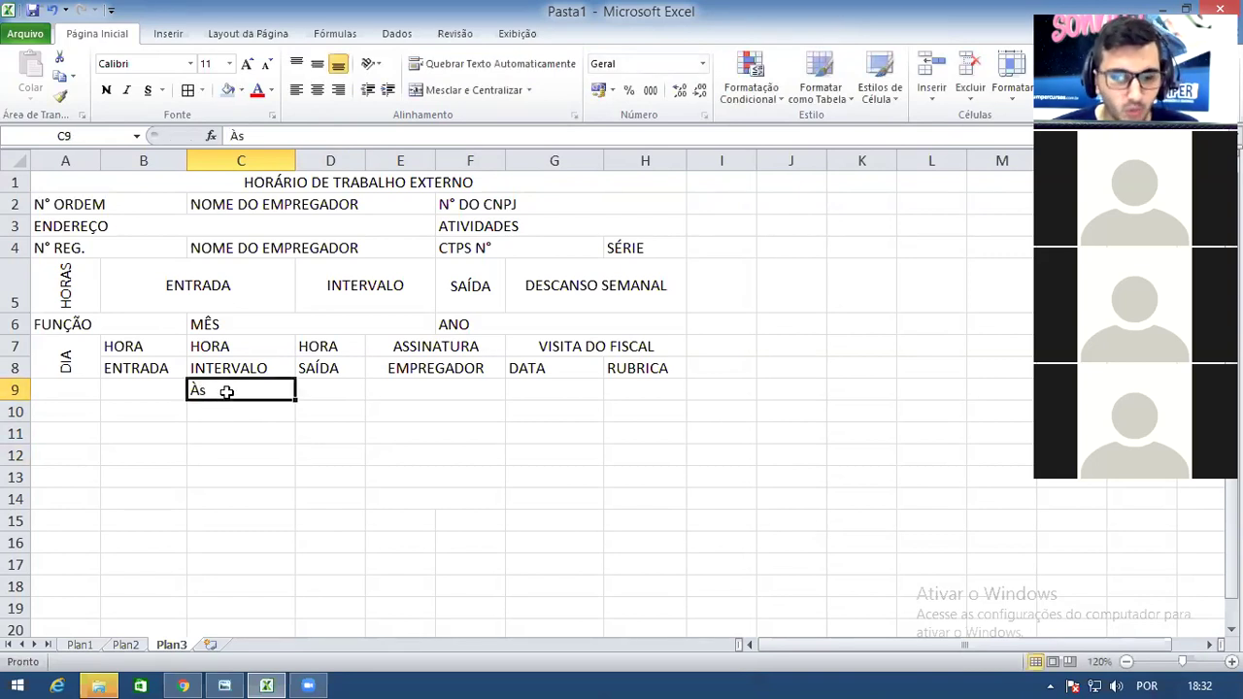
Switch to Windows Photo Viewer to examine the modifier and accent keys in the keyboard picture, and return to Excel
left_click(224, 685)
key("alt+shift+t")
left_click_drag(41, 429, 147, 502)
left_click_drag(224, 430, 211, 464)
key("Escape")
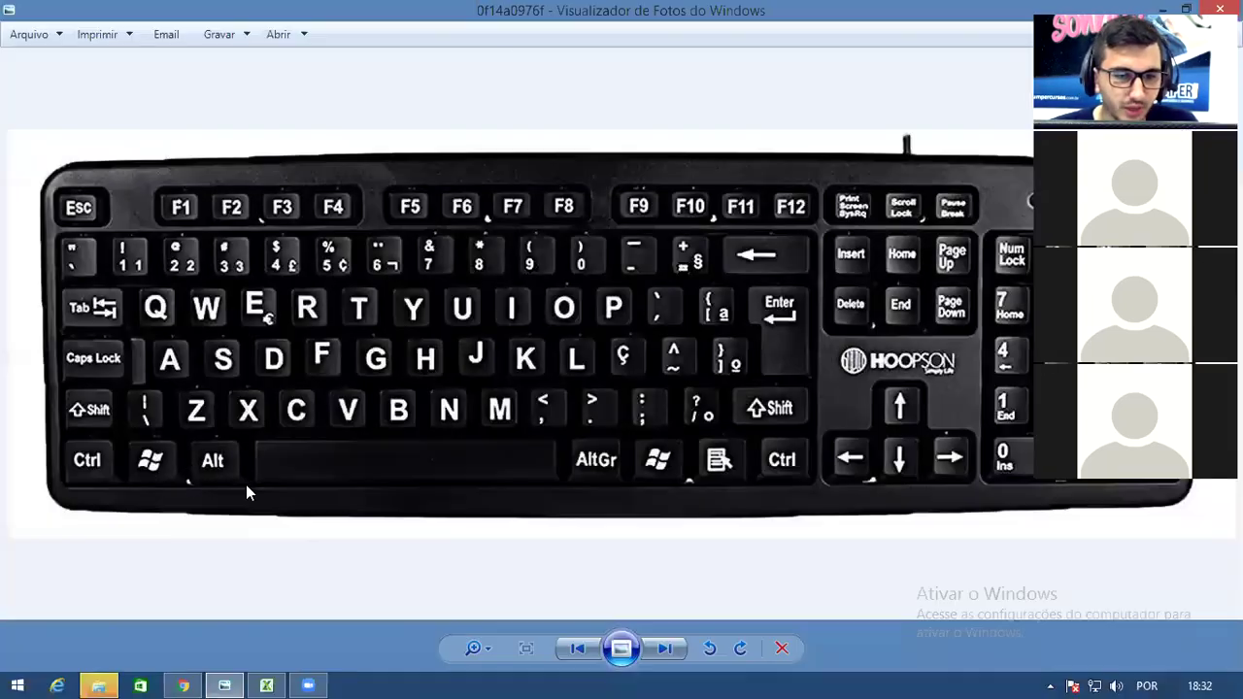
left_click(266, 685)
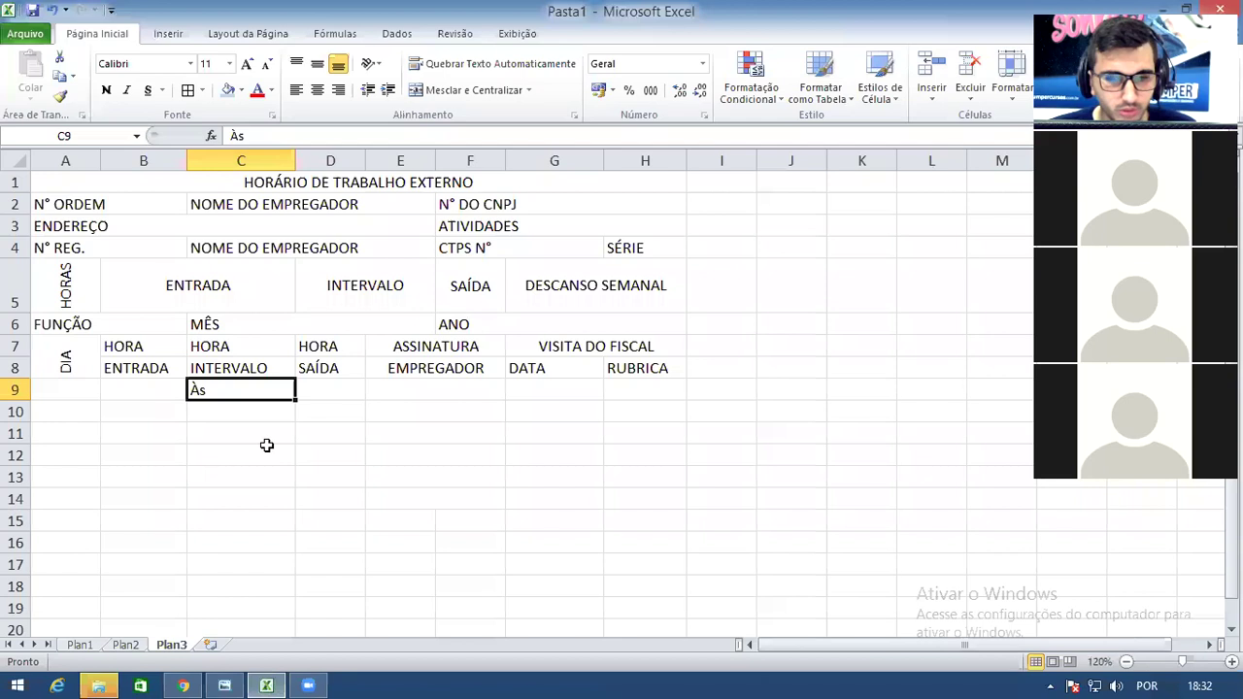
Copy "Às" from cell C9 into each of the cells C10 through C14
key("ctrl+c")
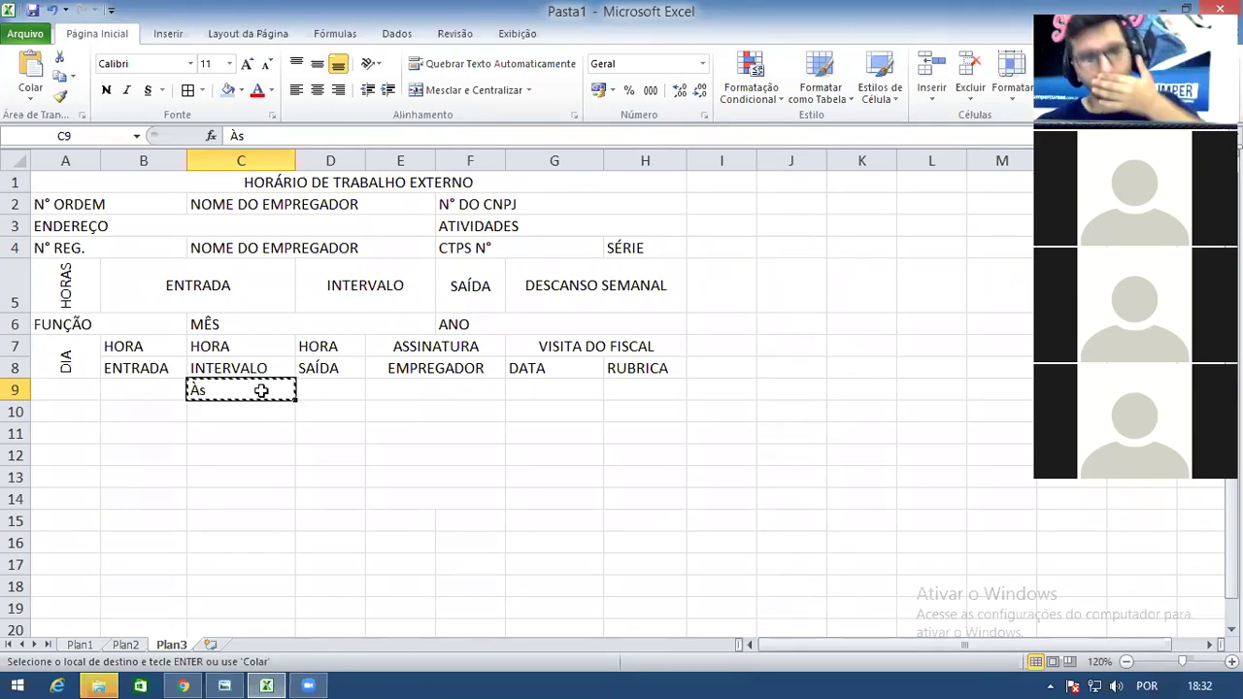
left_click(224, 412)
key("ctrl+v")
left_click(227, 433)
key("ctrl+v")
left_click(239, 455)
key("ctrl+v")
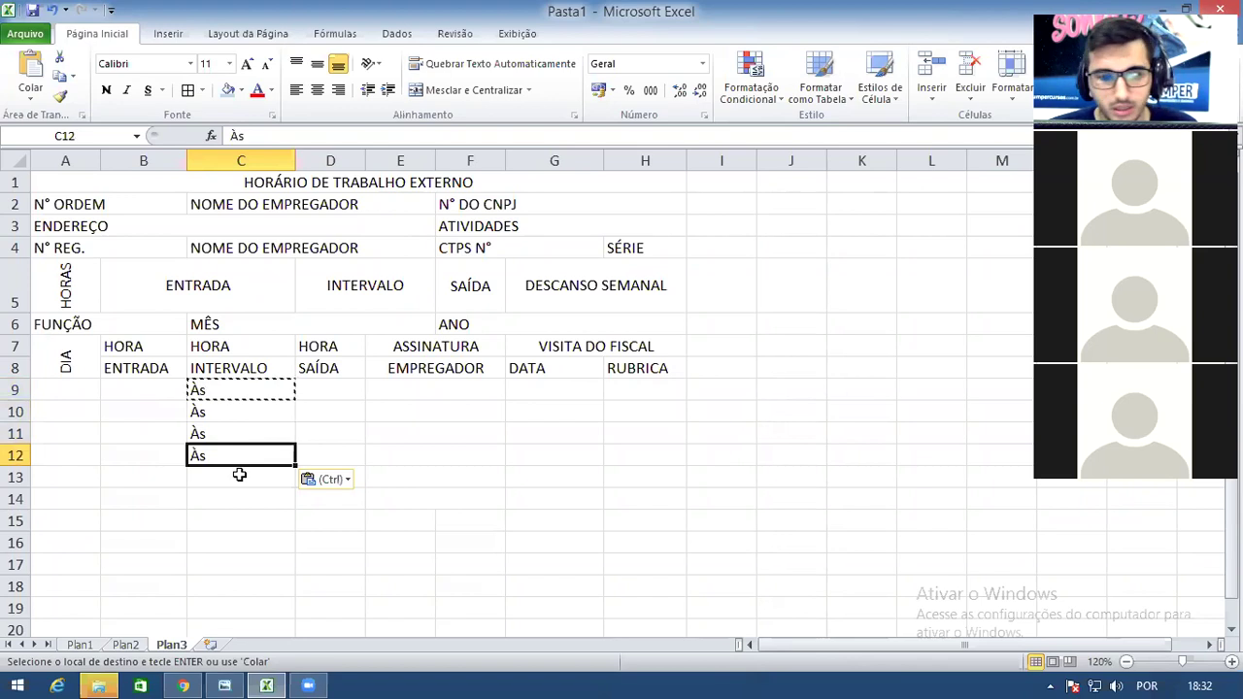
left_click(239, 476)
key("ctrl+v")
left_click(239, 498)
key("ctrl+v")
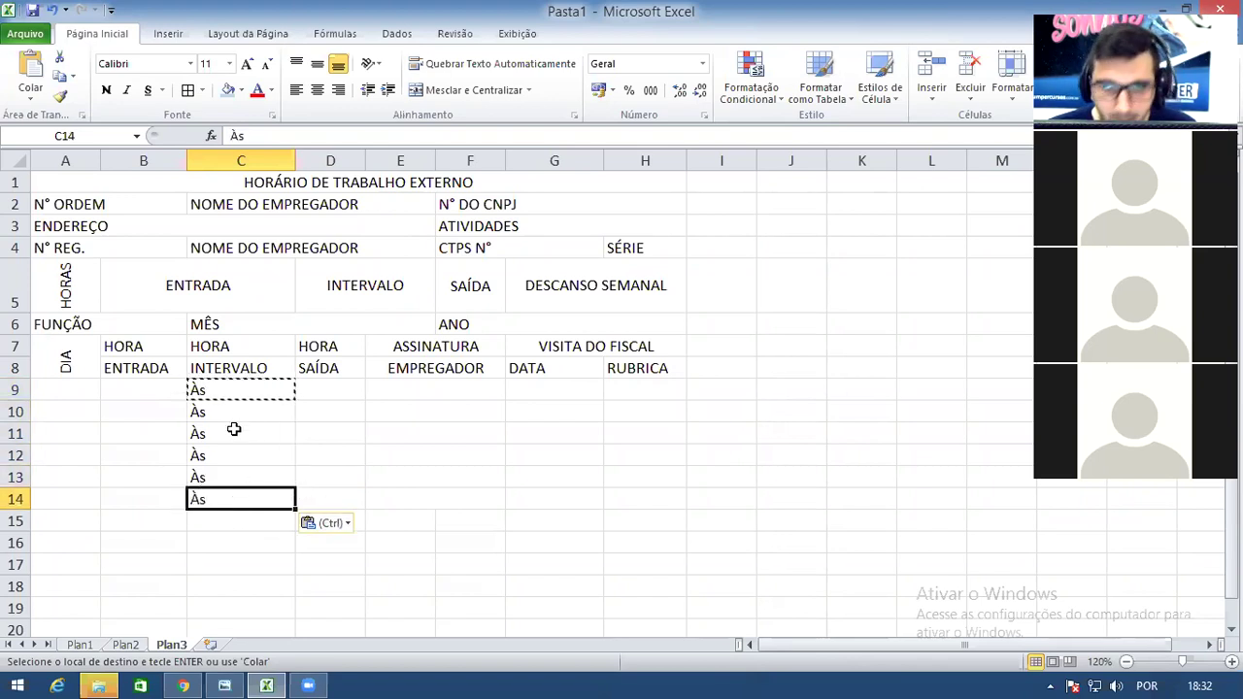
left_click(241, 528)
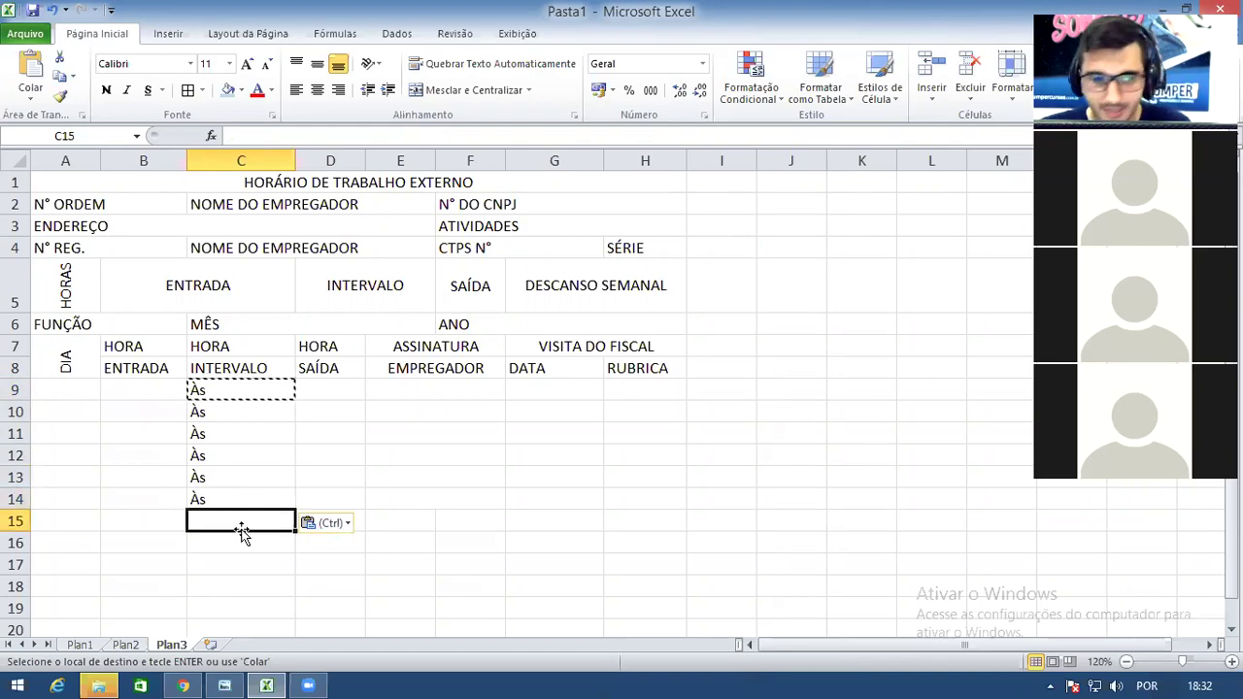
left_click(302, 433)
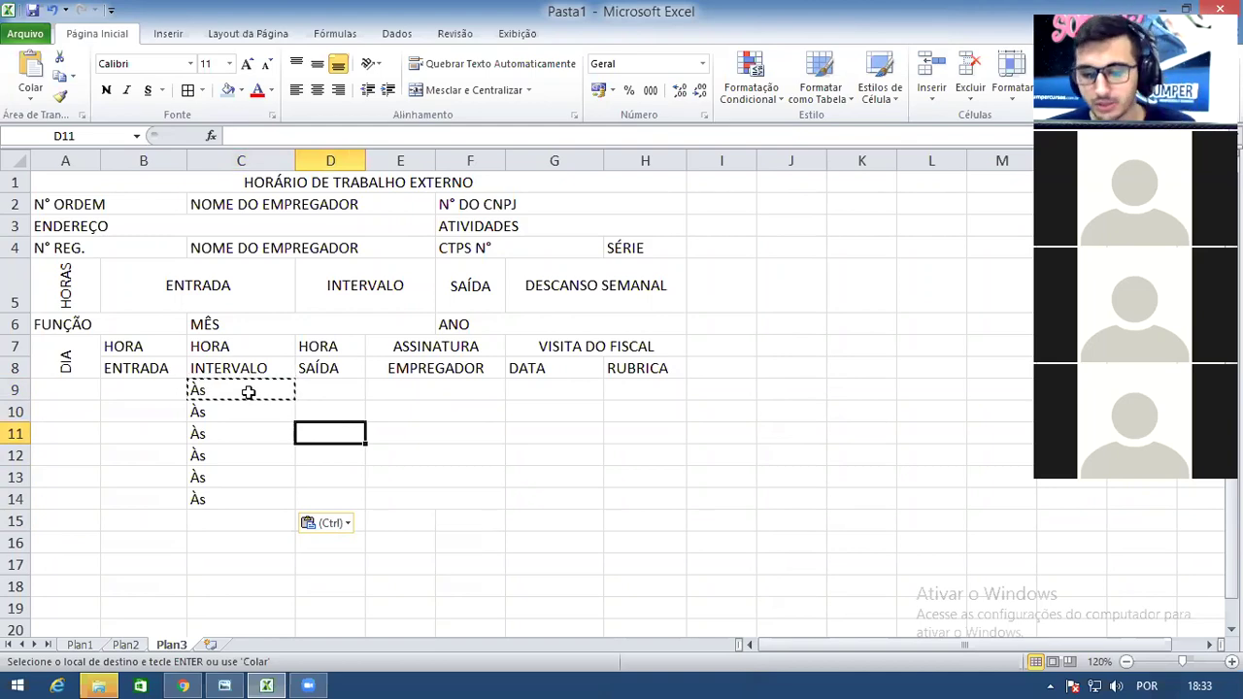
left_click(540, 432)
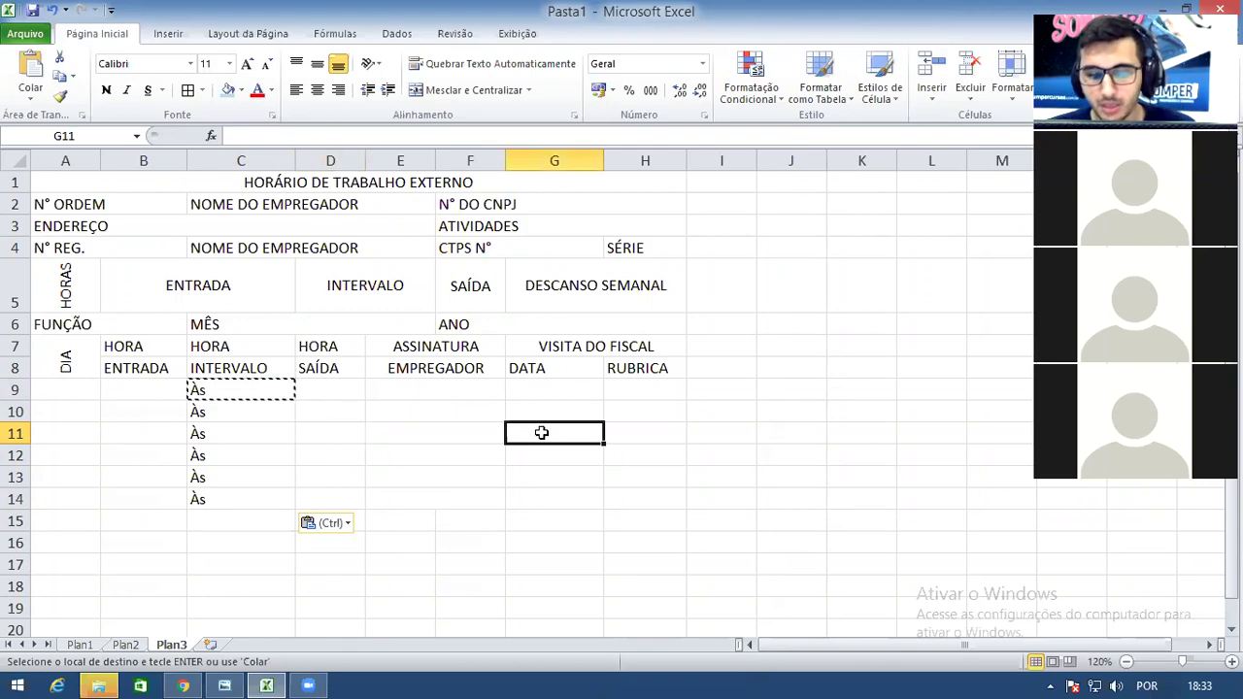
type("=")
key("Escape")
left_click(414, 540)
left_click_drag(219, 393, 216, 493)
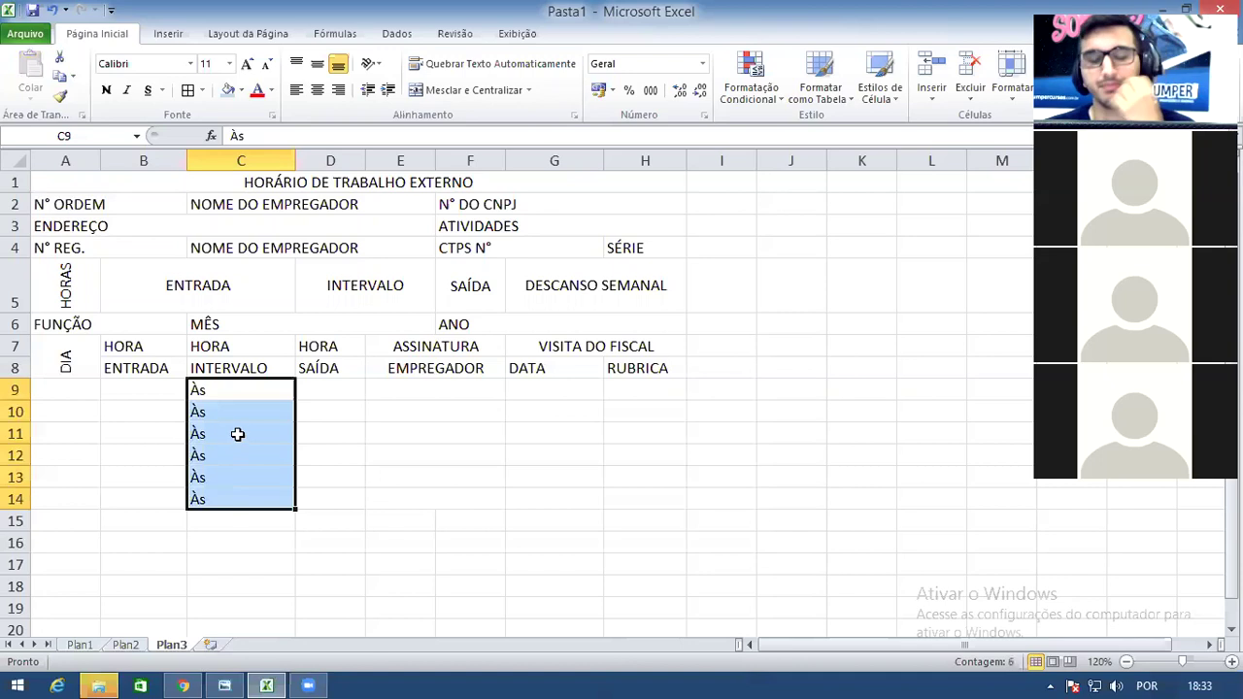
left_click(350, 427)
Merge cells A15:H15 below the daily table and left-align the merged cell
left_click(75, 520)
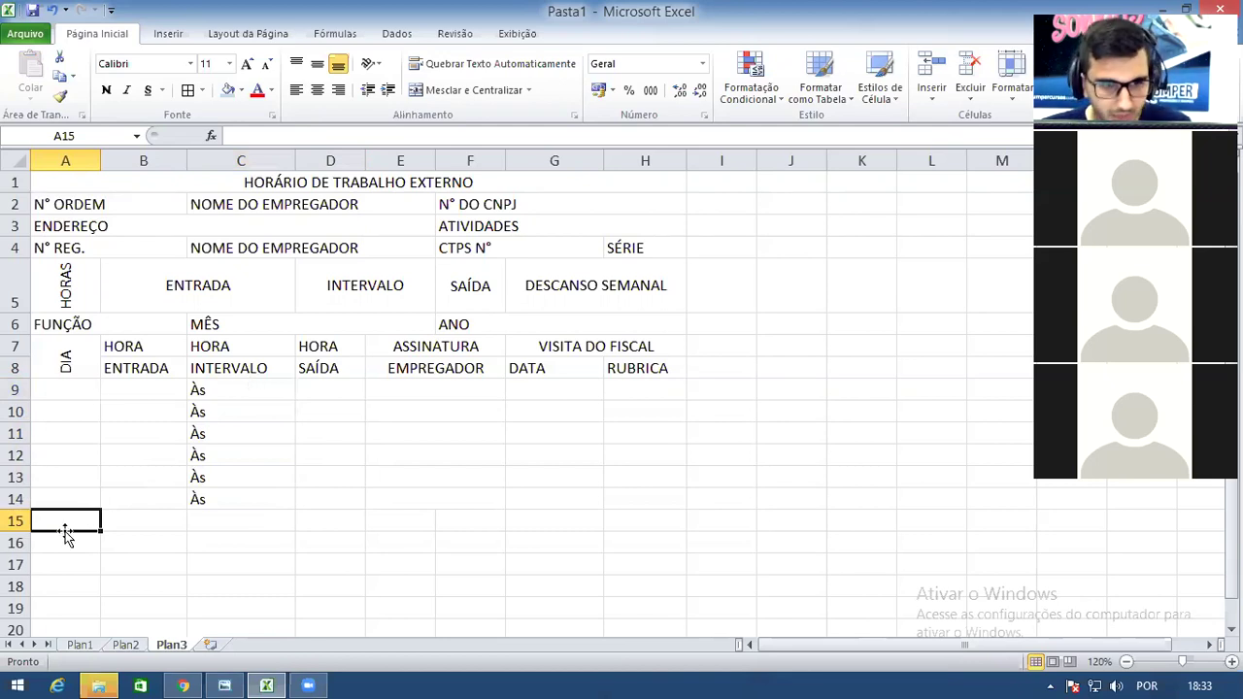
left_click_drag(74, 516, 636, 521)
left_click(464, 94)
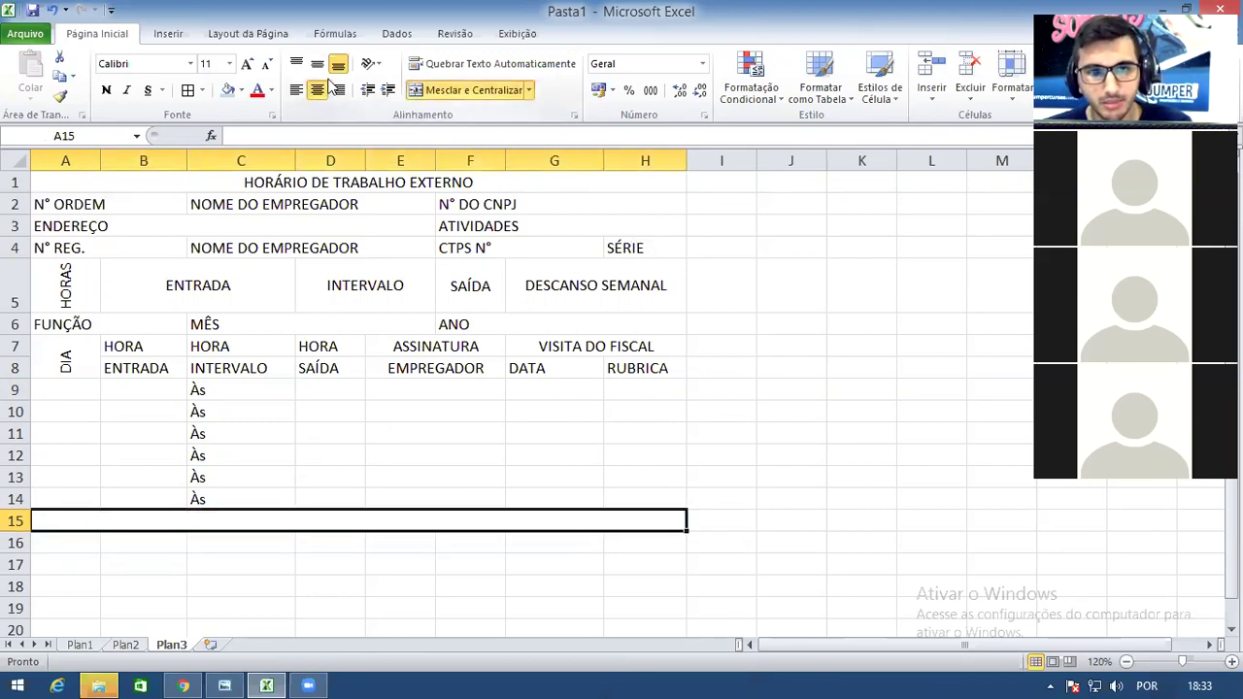
left_click(296, 90)
Enter the label "PERÍODO DE VALIDADE" in the merged row 15
type("PE")
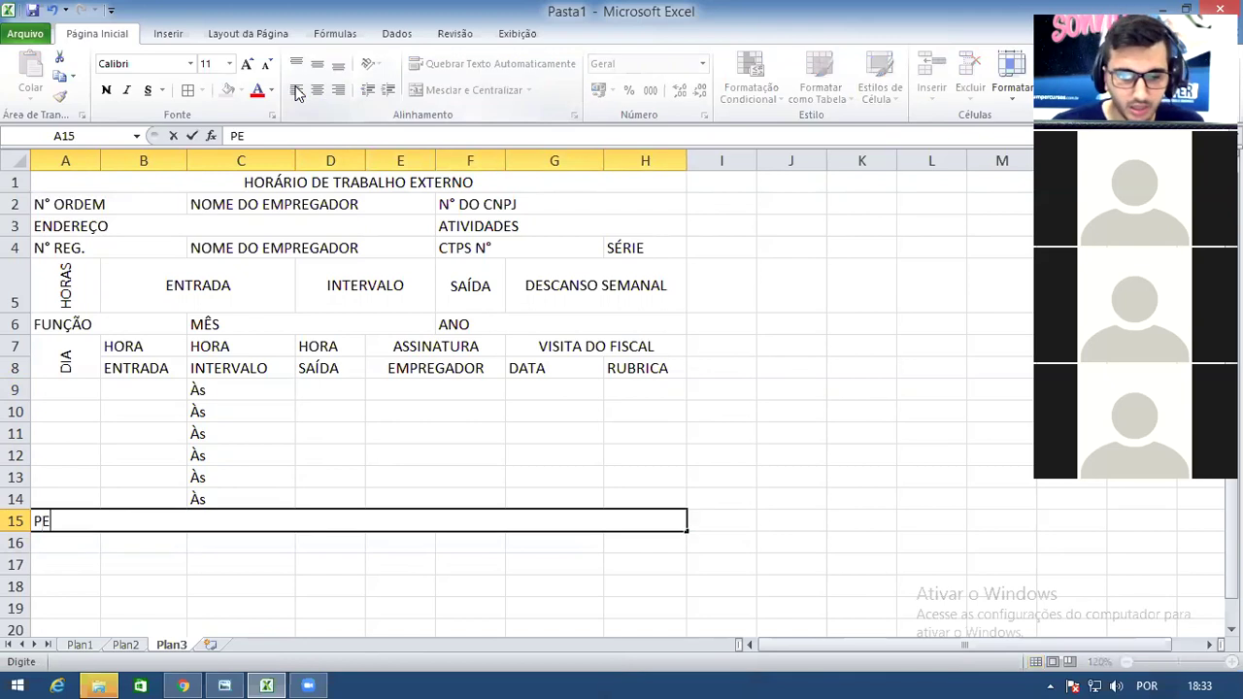
type("RIODO")
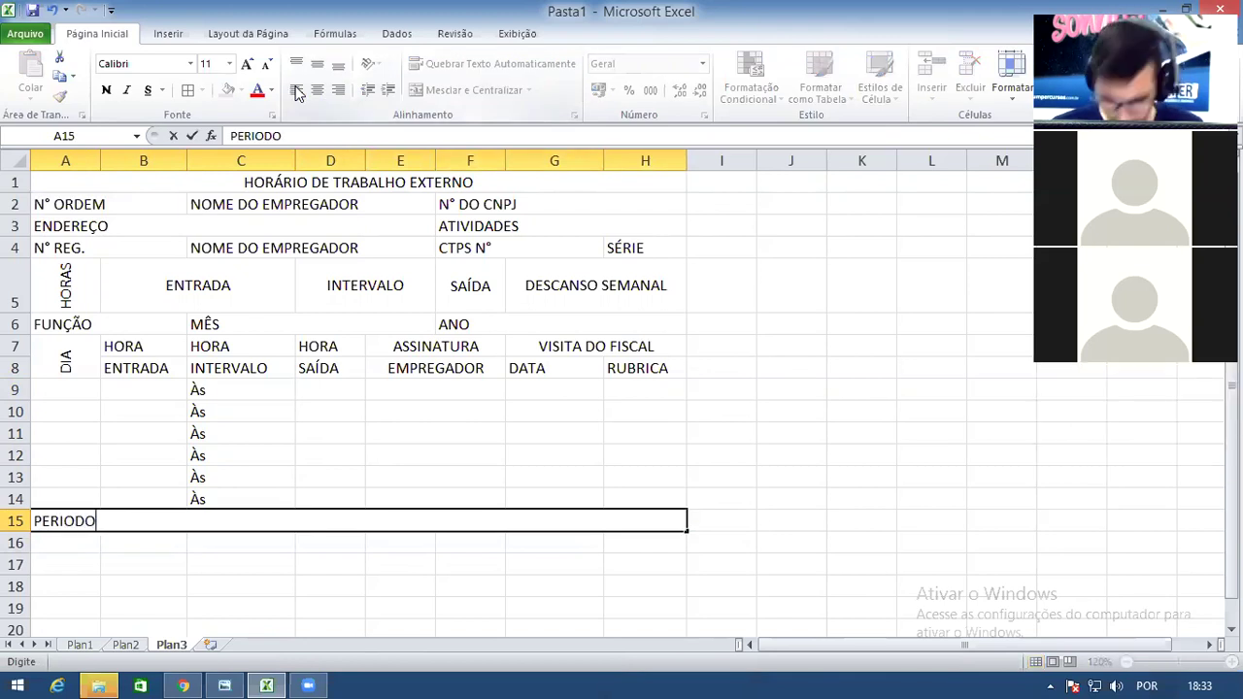
key("BackSpace")
key("BackSpace")
key("BackSpace")
key("BackSpace")
type("ÍODO DE VALIDADE")
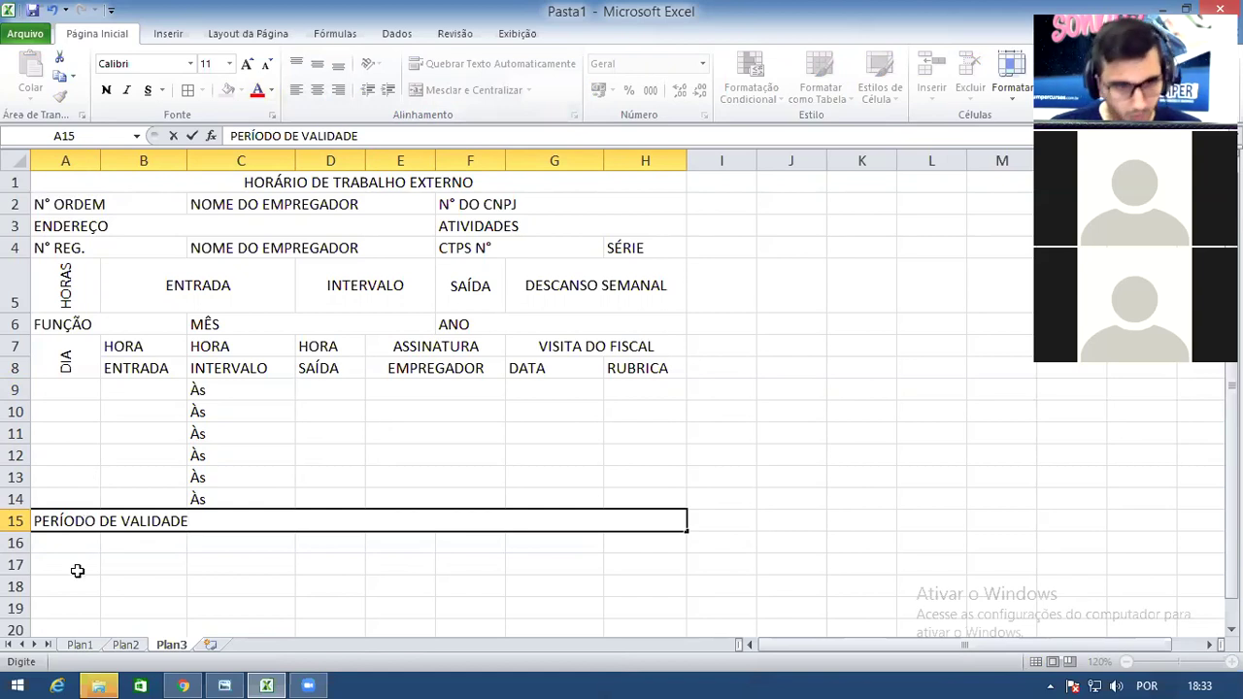
Merge cells A16:B16 with left alignment and enter the label "DATA"
left_click_drag(67, 549, 162, 550)
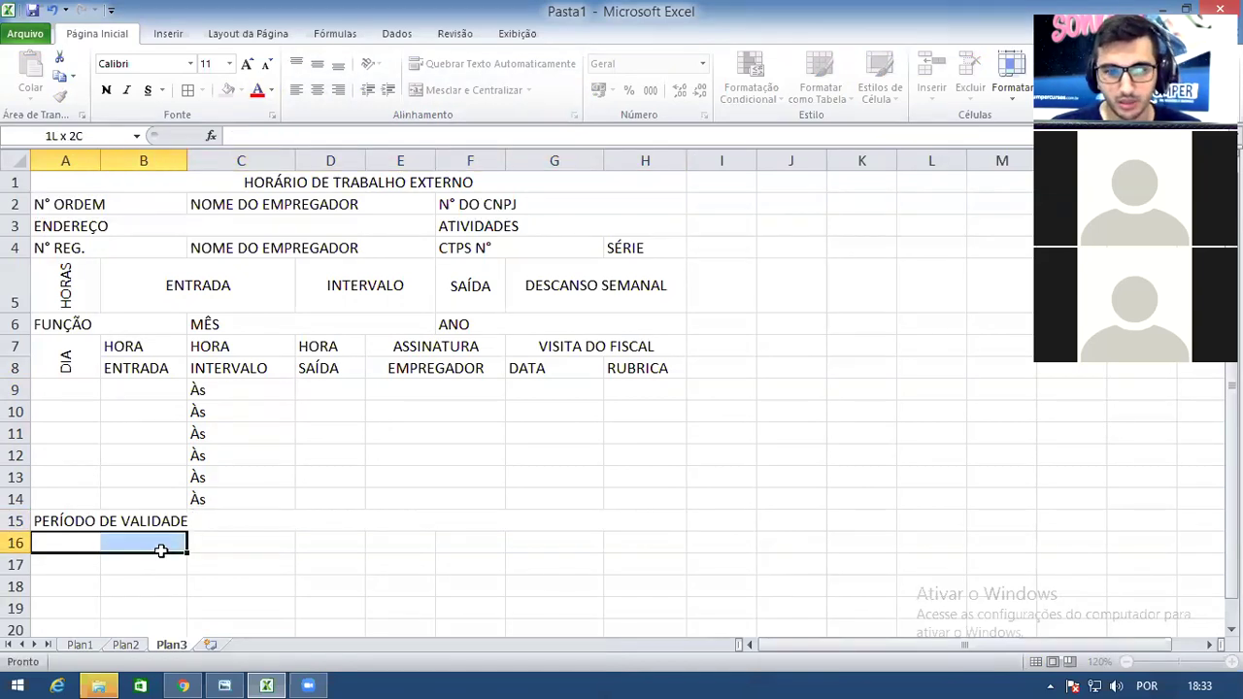
left_click_drag(161, 549, 165, 549)
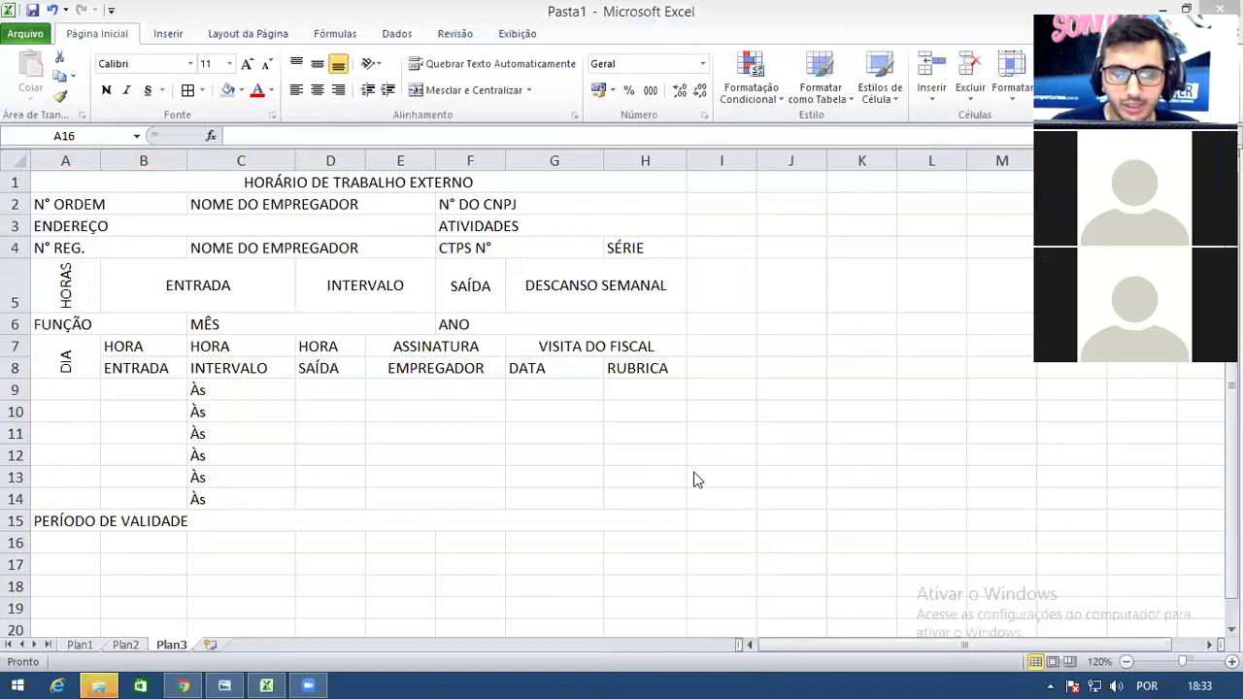
left_click_drag(64, 544, 145, 544)
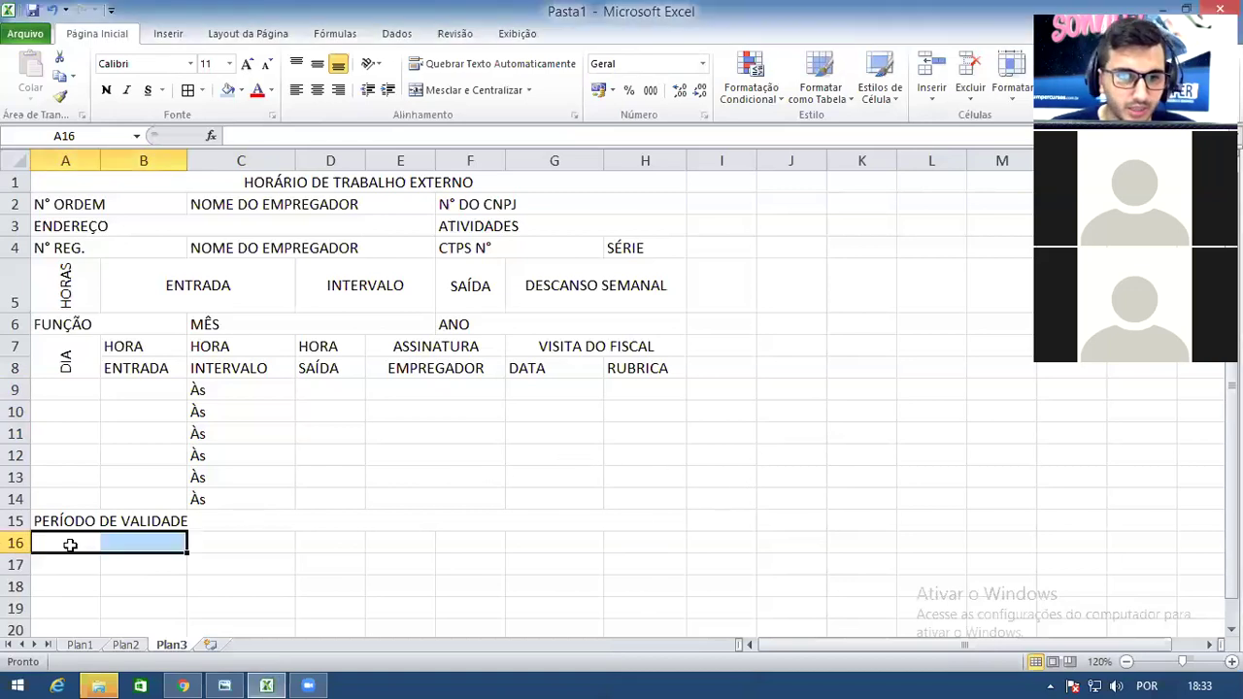
left_click(473, 89)
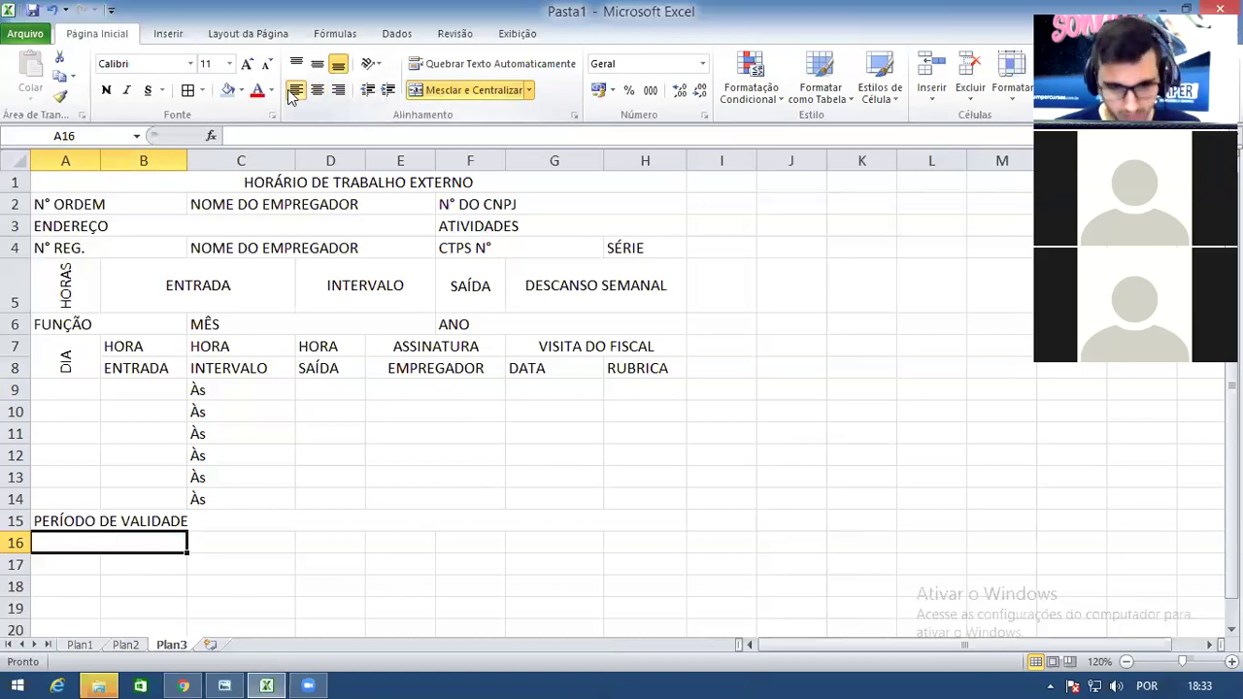
type("DAA")
key("BackSpace")
type("TA")
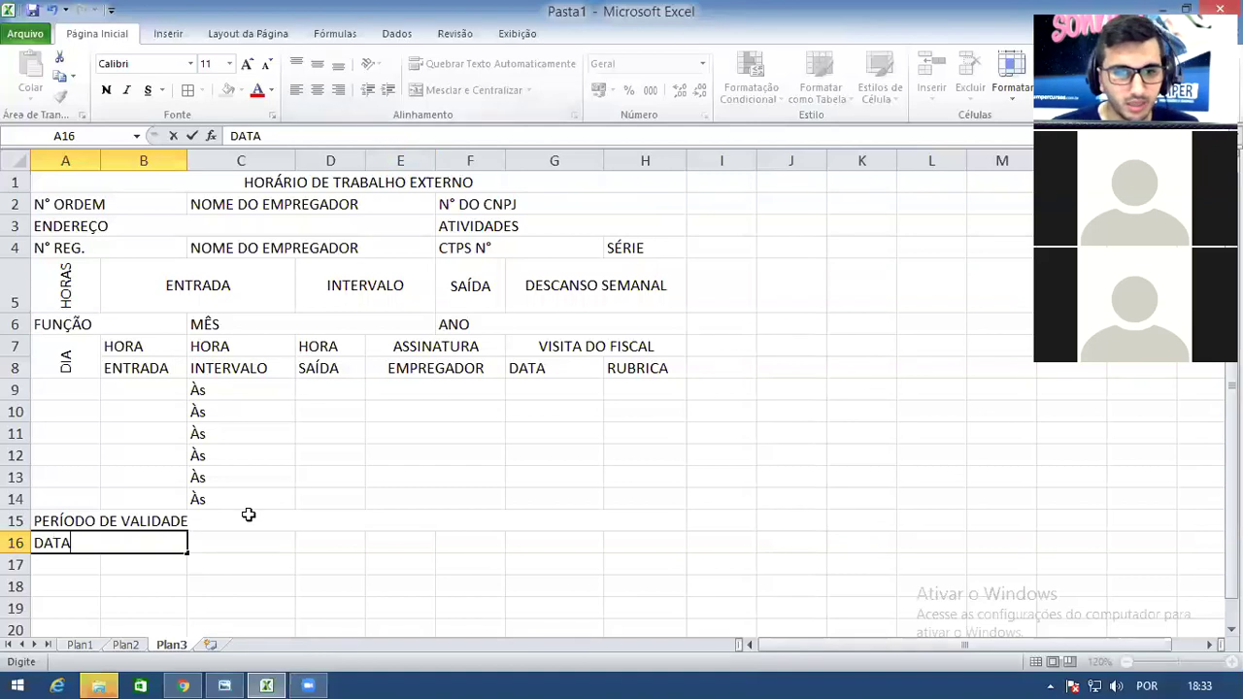
Merge cells C16:H16 with left alignment and enter "ASSINATURA DO EMPREGADOR OU RESPONSÁVEL"
left_click(241, 540)
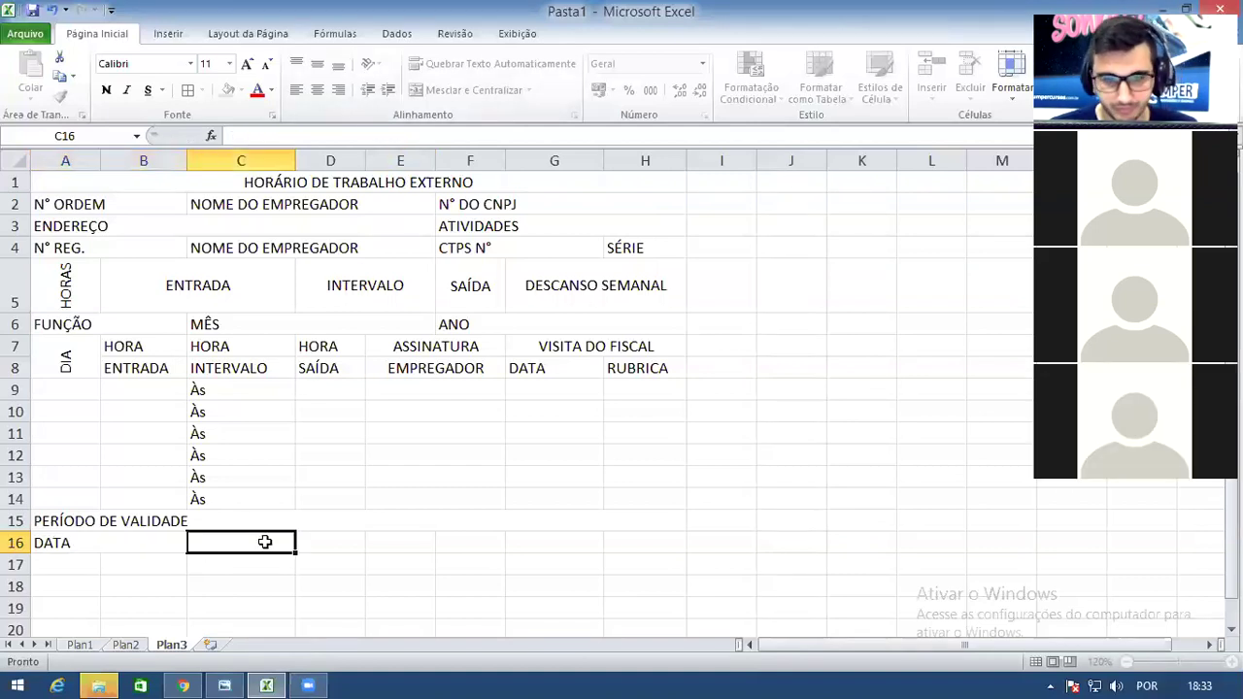
left_click_drag(269, 540, 647, 550)
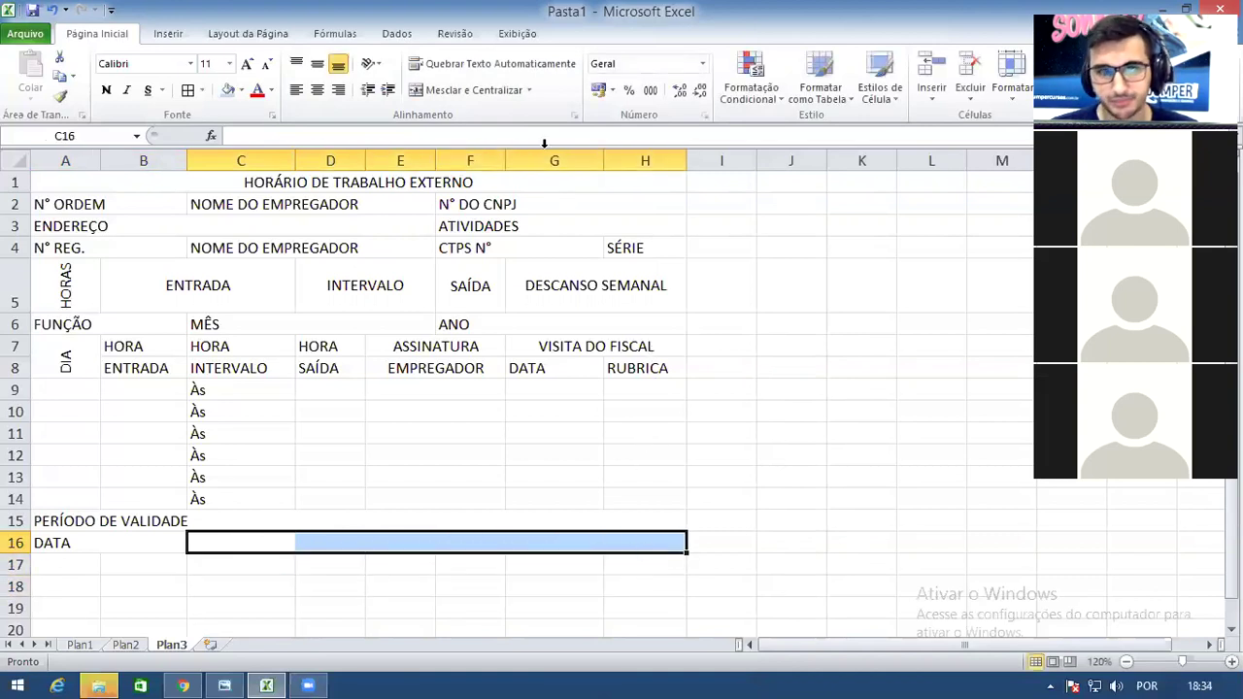
left_click(472, 90)
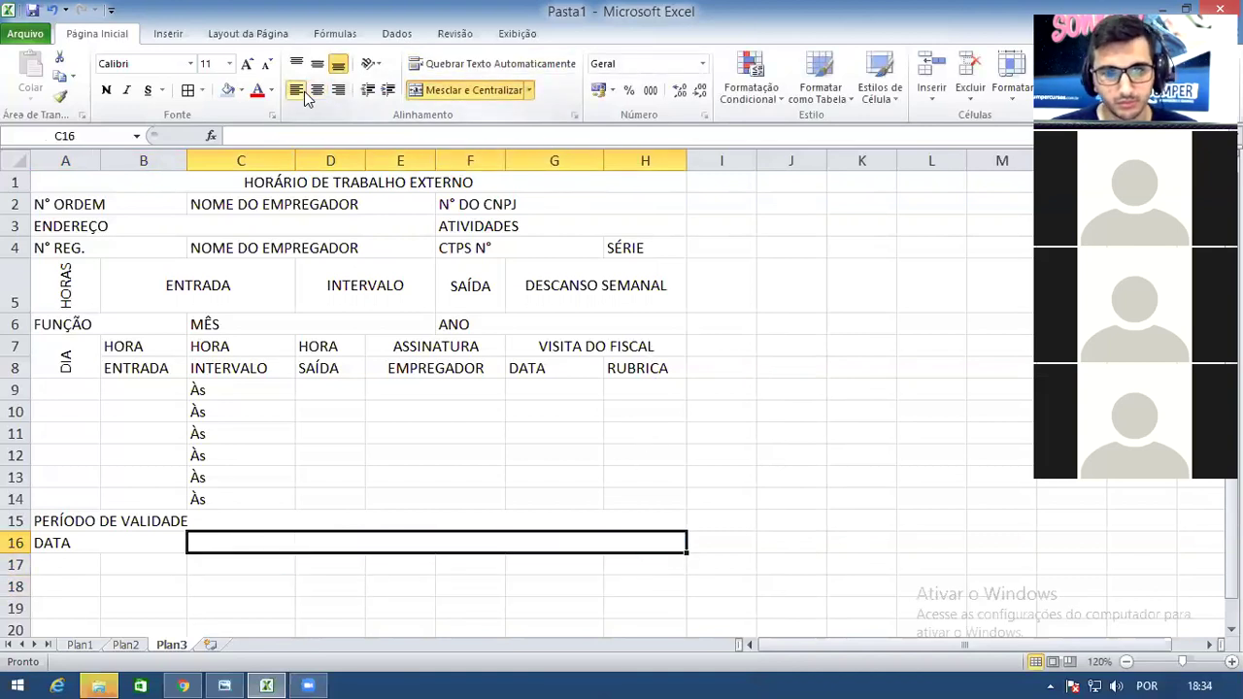
type("ASSI")
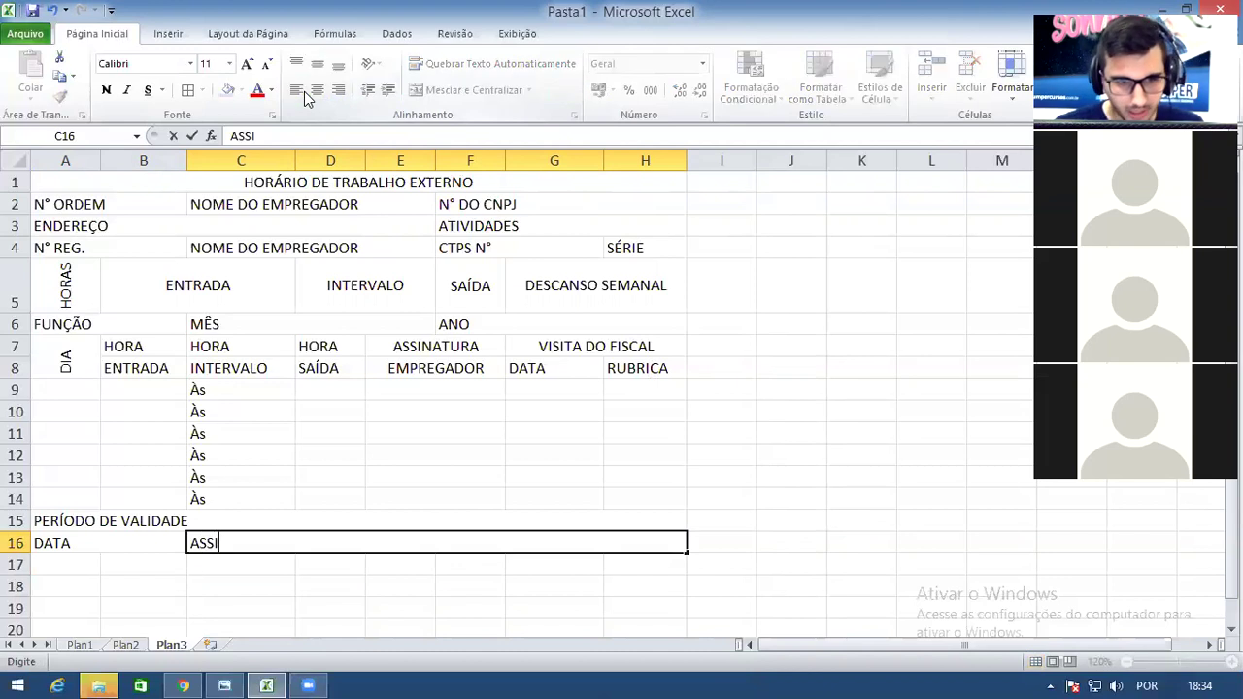
type("NATURA D")
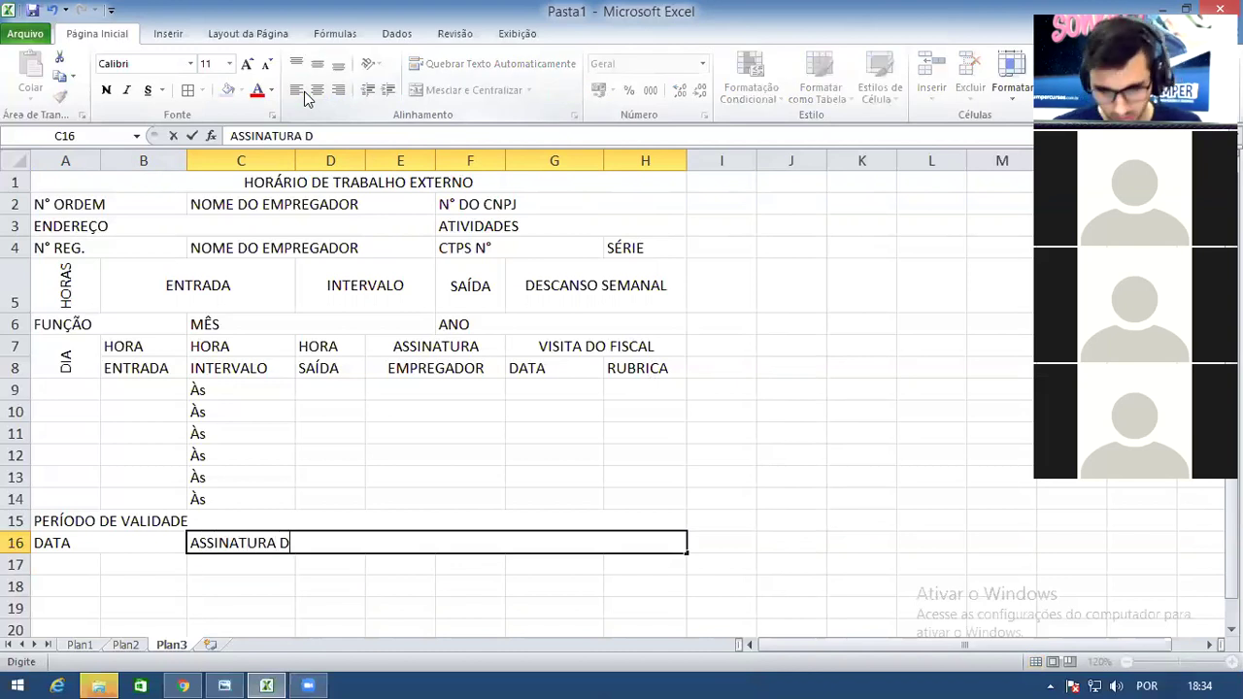
type("O EMPREGA")
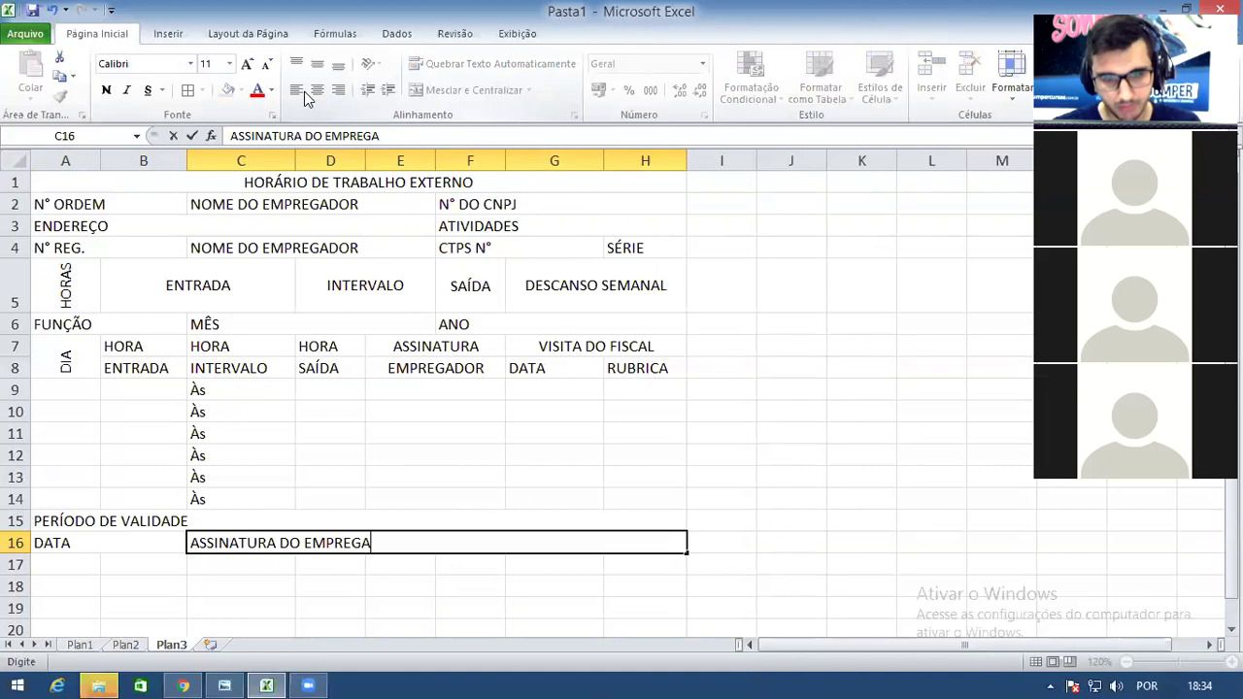
type("DOR OU RESPONSÁ")
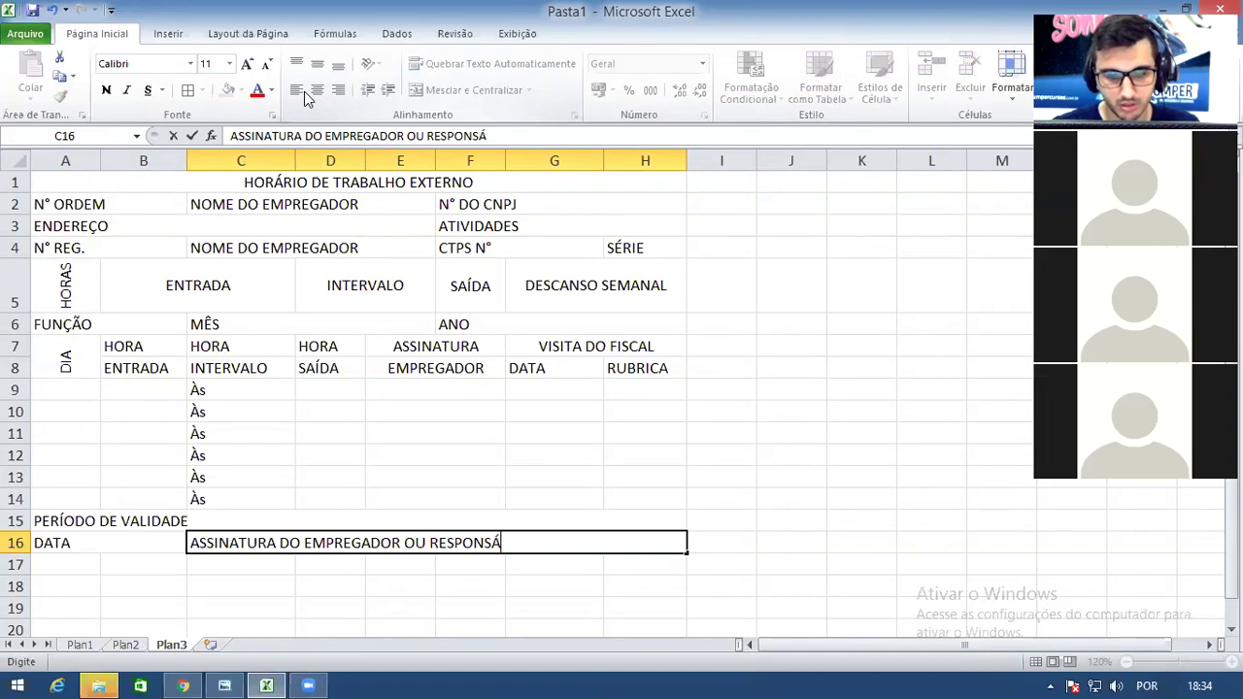
type("VEL")
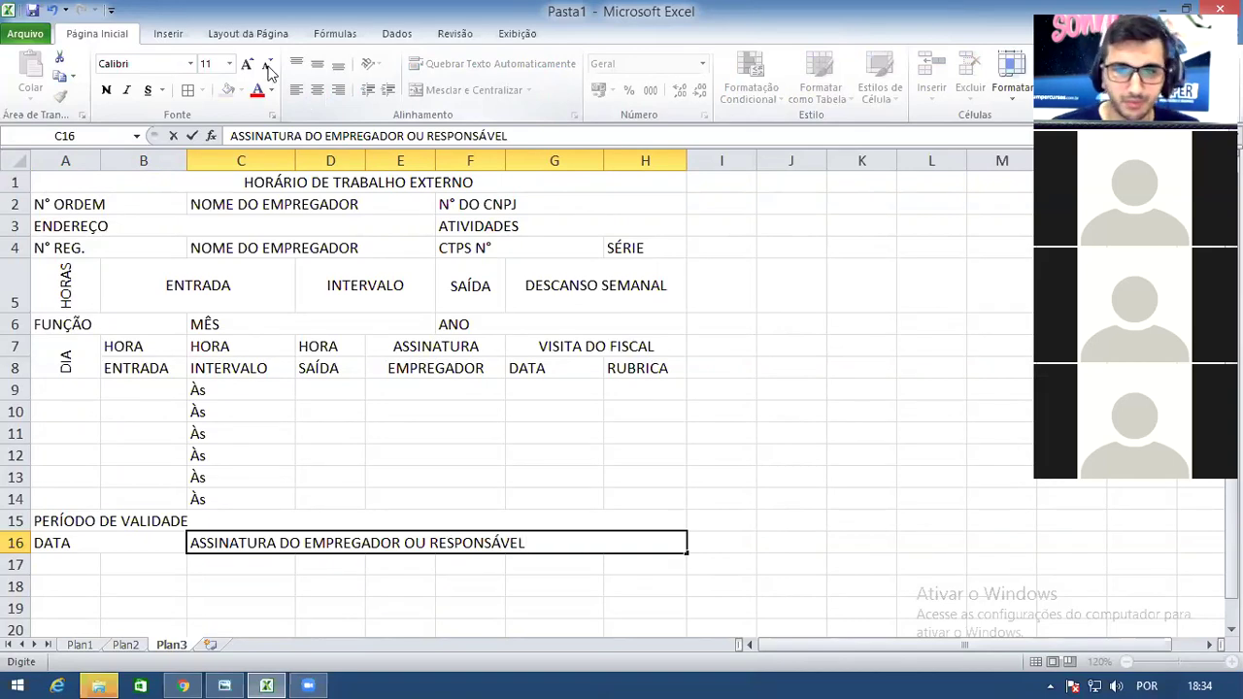
left_click(425, 326)
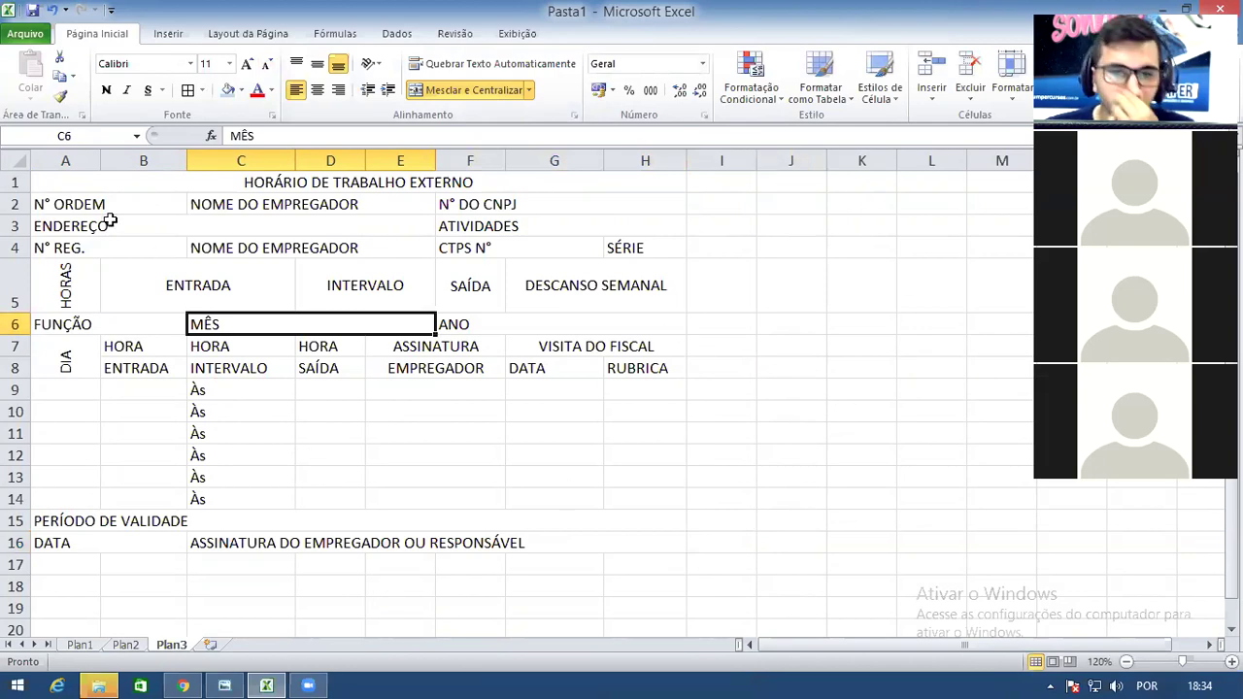
left_click_drag(106, 182, 383, 546)
left_click(241, 456)
left_click_drag(236, 391, 236, 412)
left_click(215, 513)
left_click(214, 492)
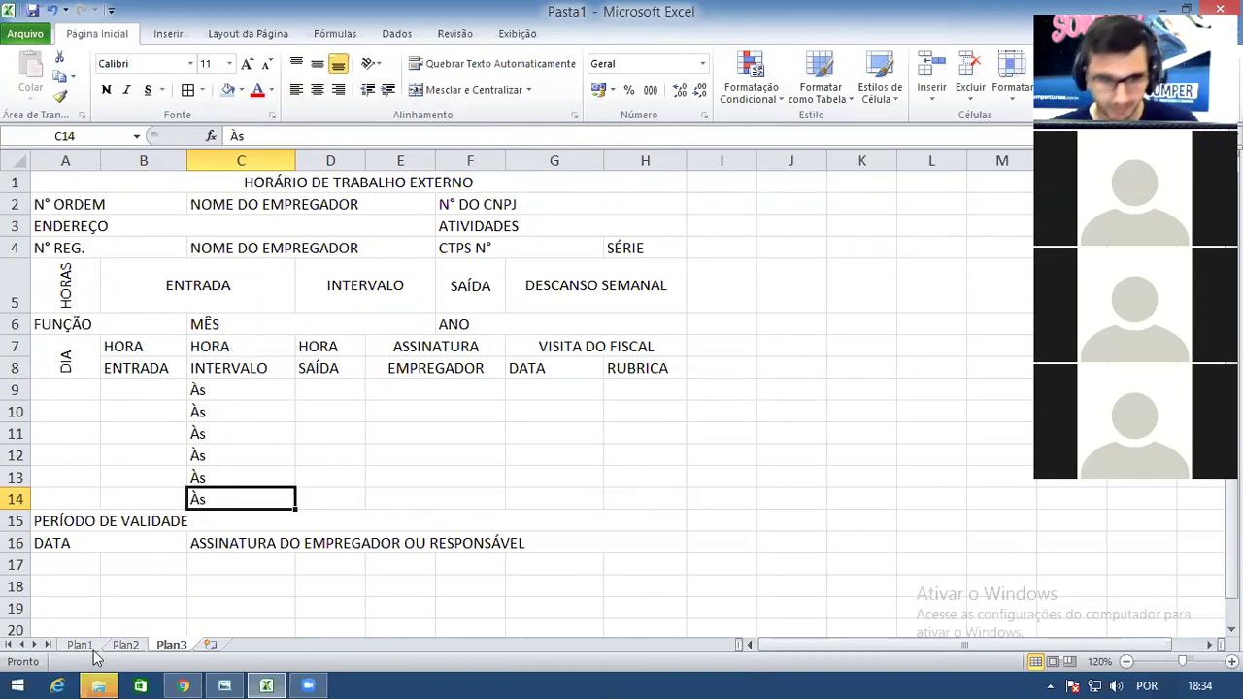
Merge and center cells A17:H17 below the signature row
left_click_drag(66, 565, 670, 565)
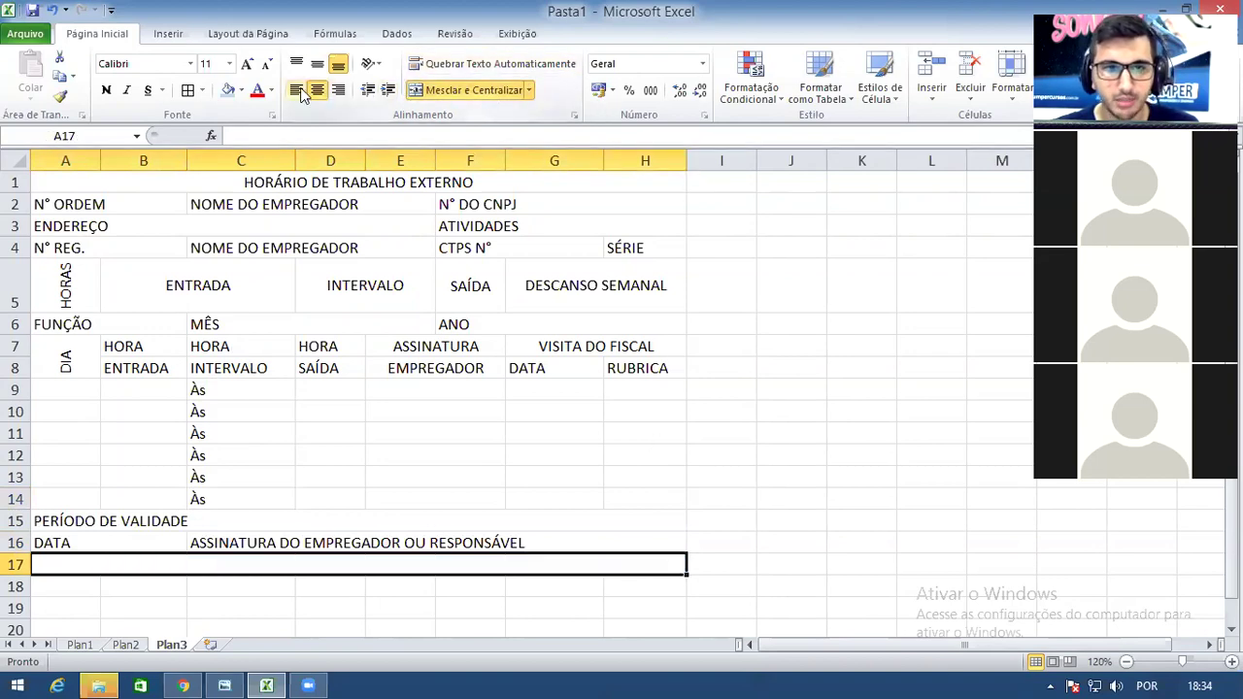
left_click(633, 476)
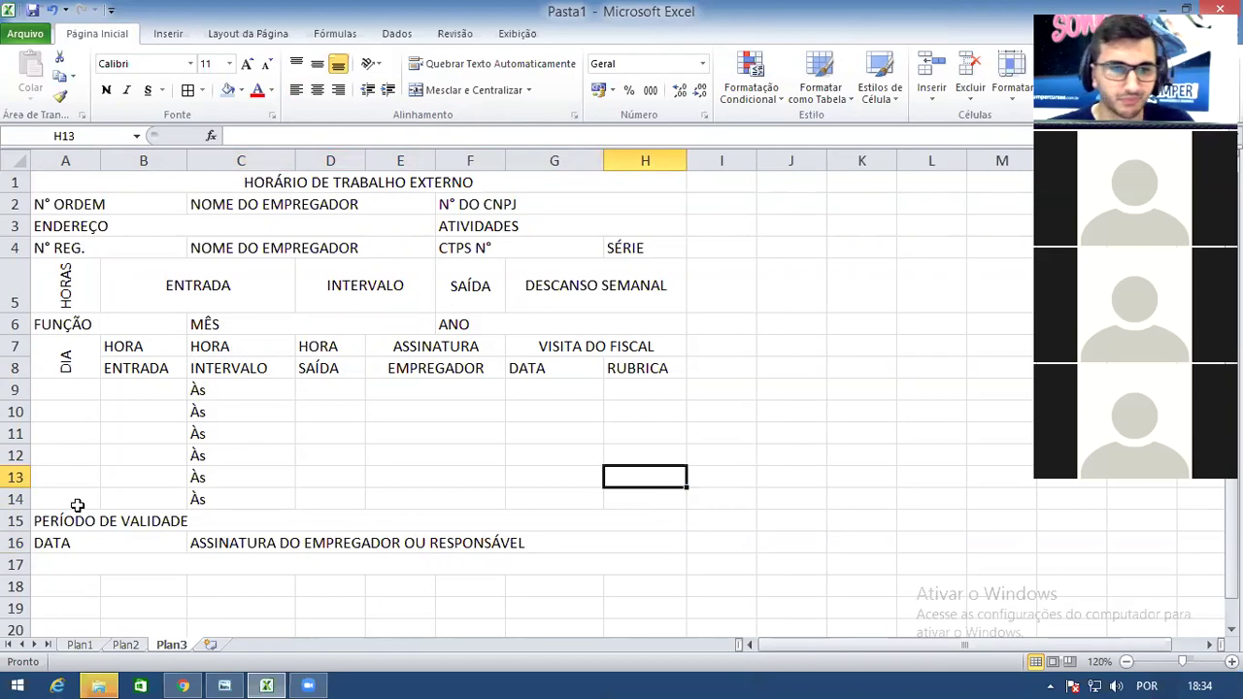
Select the title row and rows 3, 5, 7, 9, 11, 13, 15 and 17 of the form together
left_click(250, 182)
left_click_drag(139, 233, 601, 230, "ctrl")
left_click_drag(64, 276, 546, 283, "ctrl")
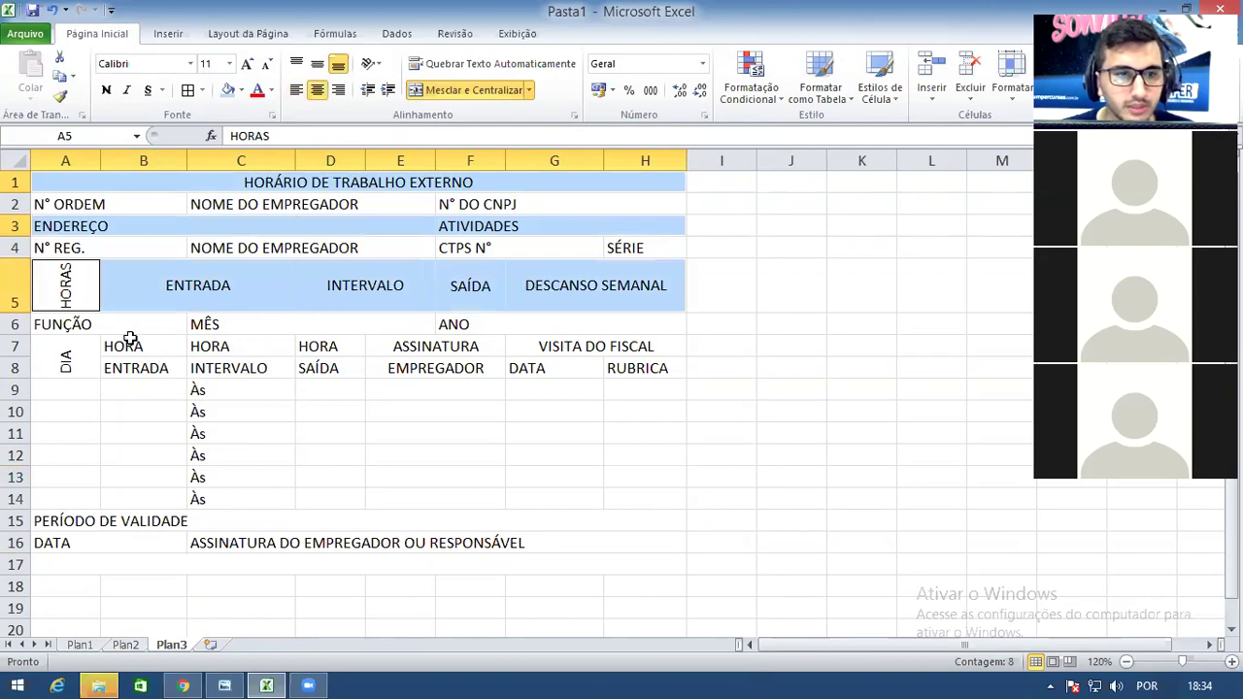
left_click(95, 352, "ctrl")
left_click_drag(110, 352, 561, 346, "ctrl")
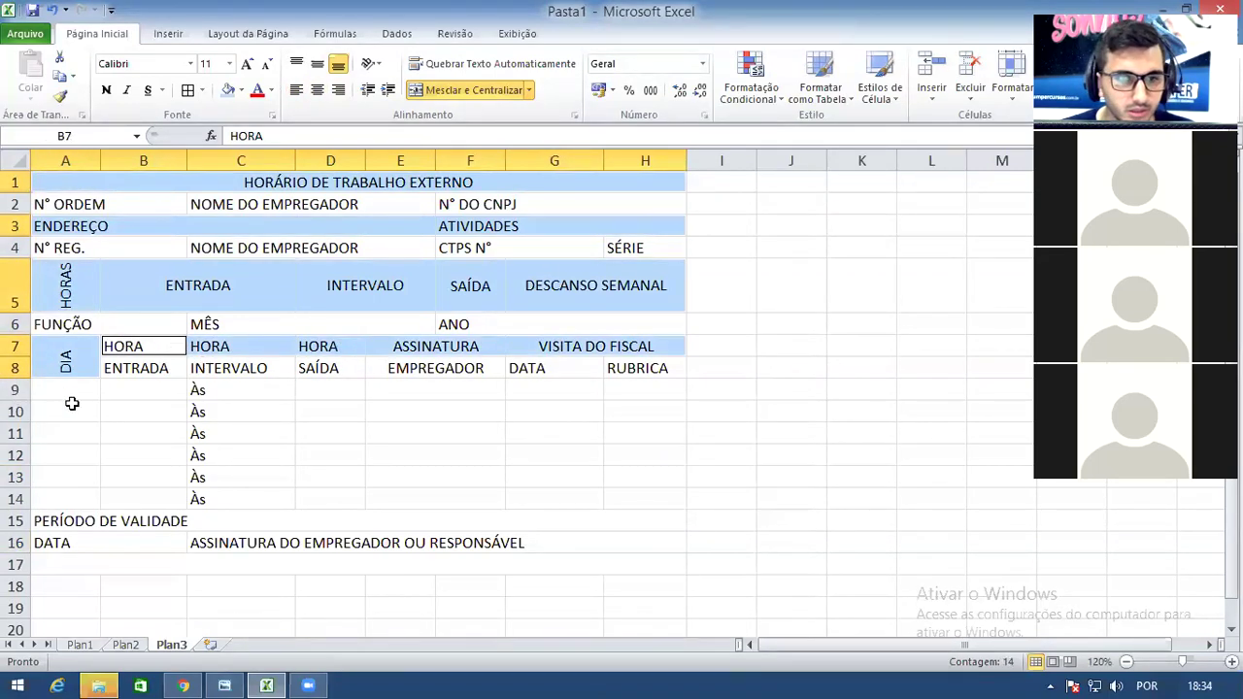
left_click_drag(72, 390, 618, 390, "ctrl")
left_click_drag(87, 433, 618, 435, "ctrl")
left_click_drag(84, 476, 618, 469, "ctrl")
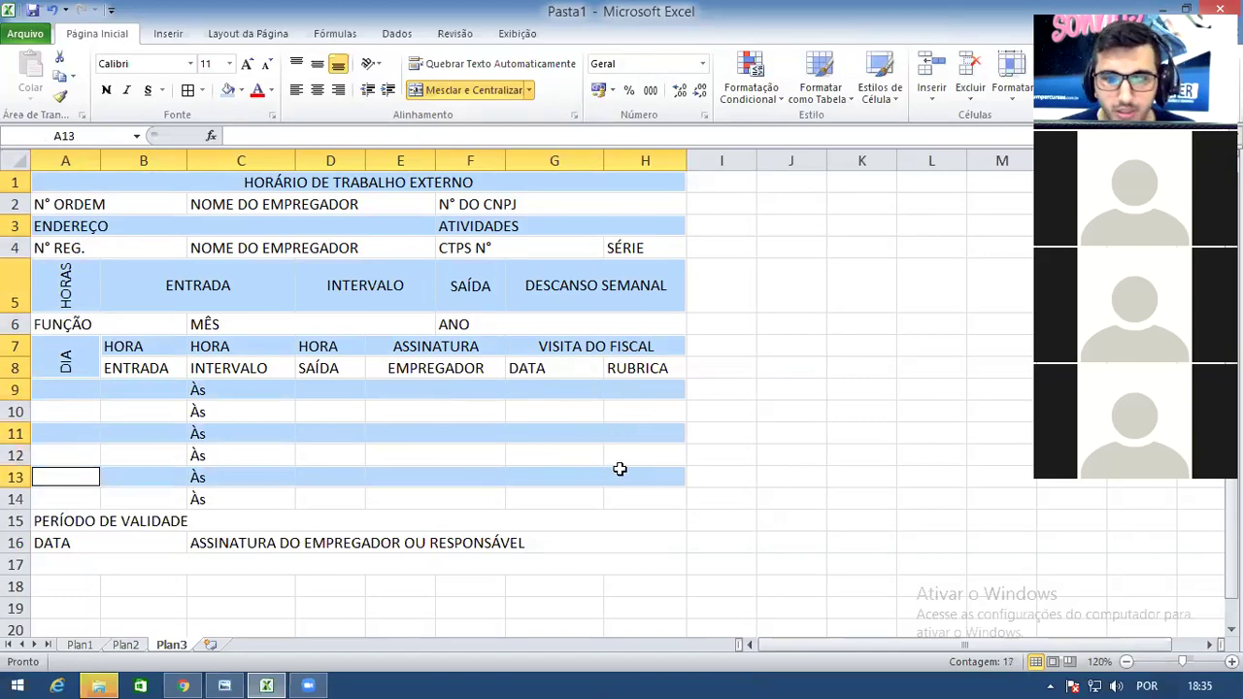
left_click(110, 520, "ctrl")
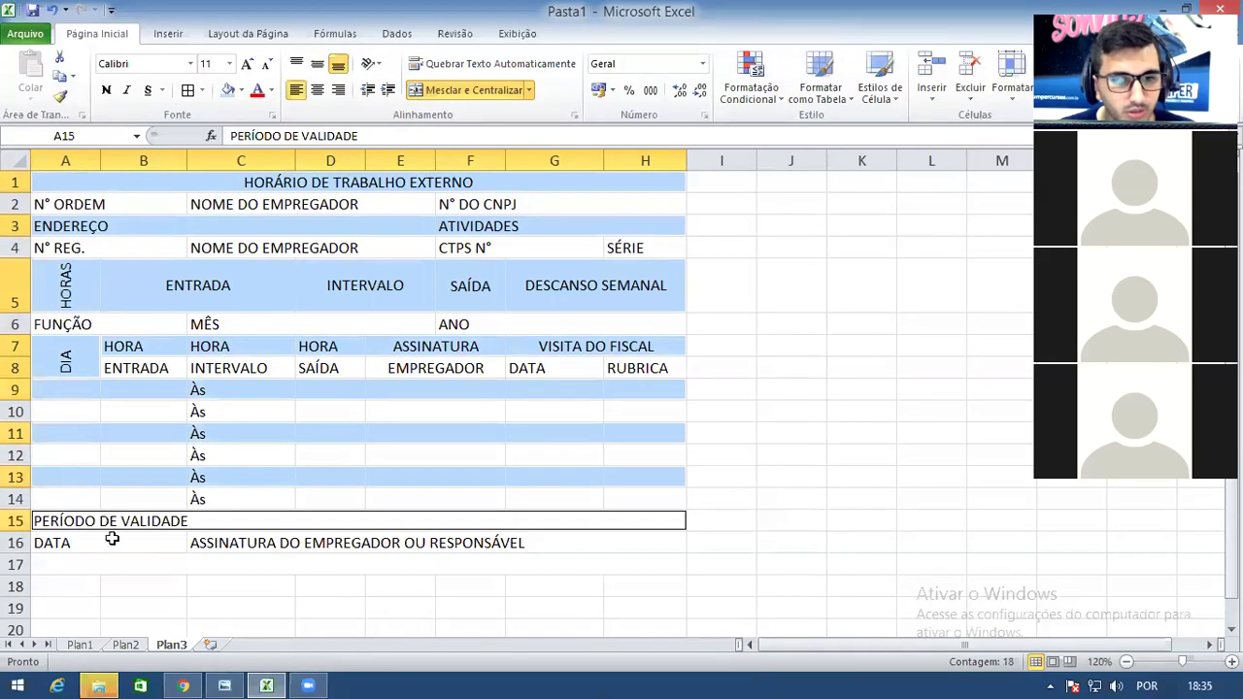
left_click(77, 560, "ctrl")
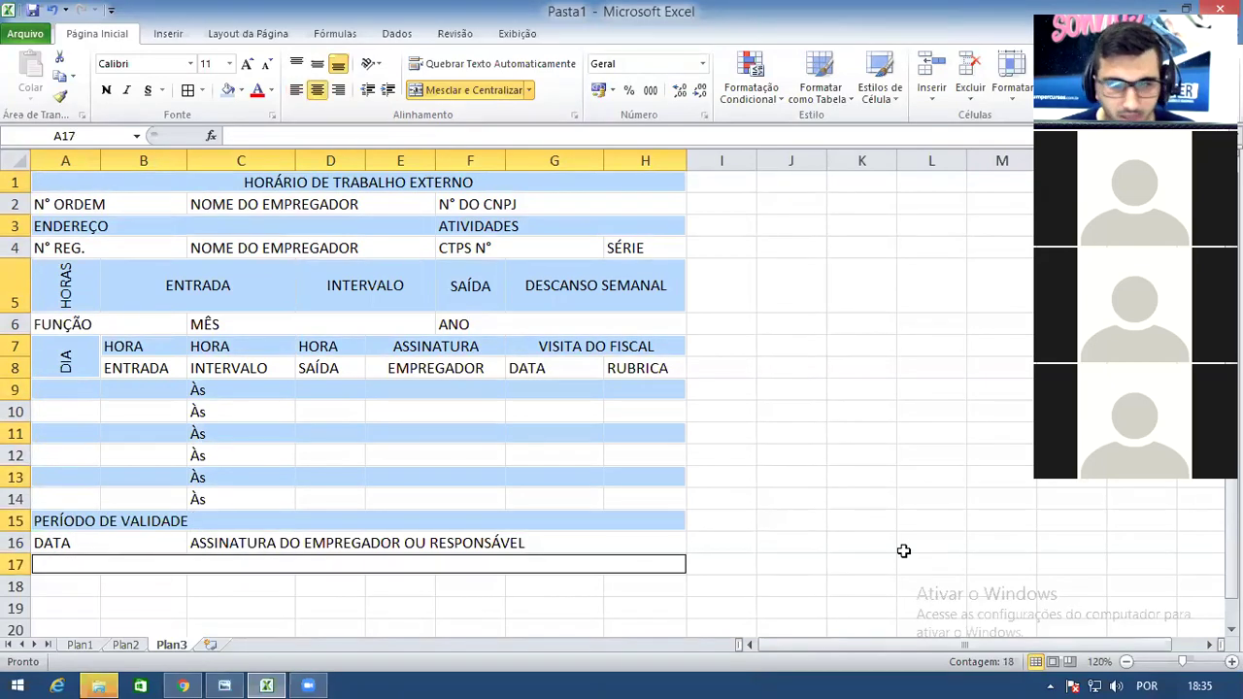
Capture the chat area of the screen as a screenshot and copy it to the clipboard
key("Print")
left_click_drag(934, 312, 1242, 698)
left_click_drag(1186, 624, 1214, 599)
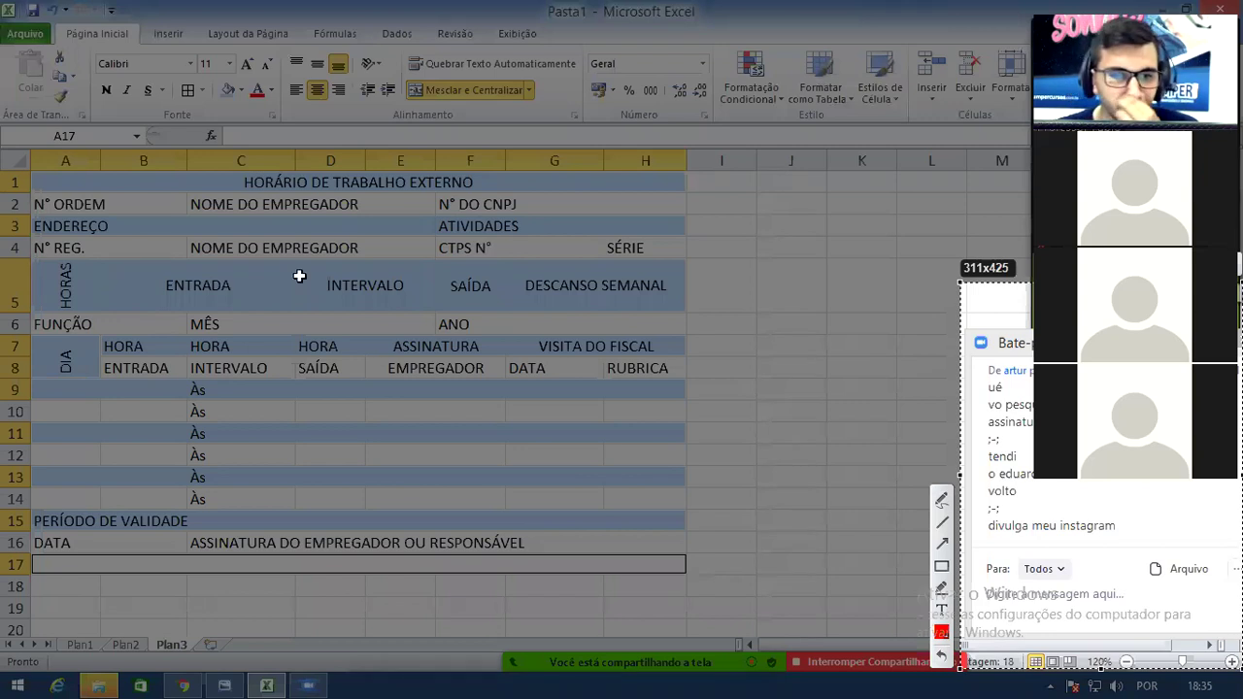
key("ctrl+c")
Fill the selected alternate rows of the form with standard green
left_click(240, 89)
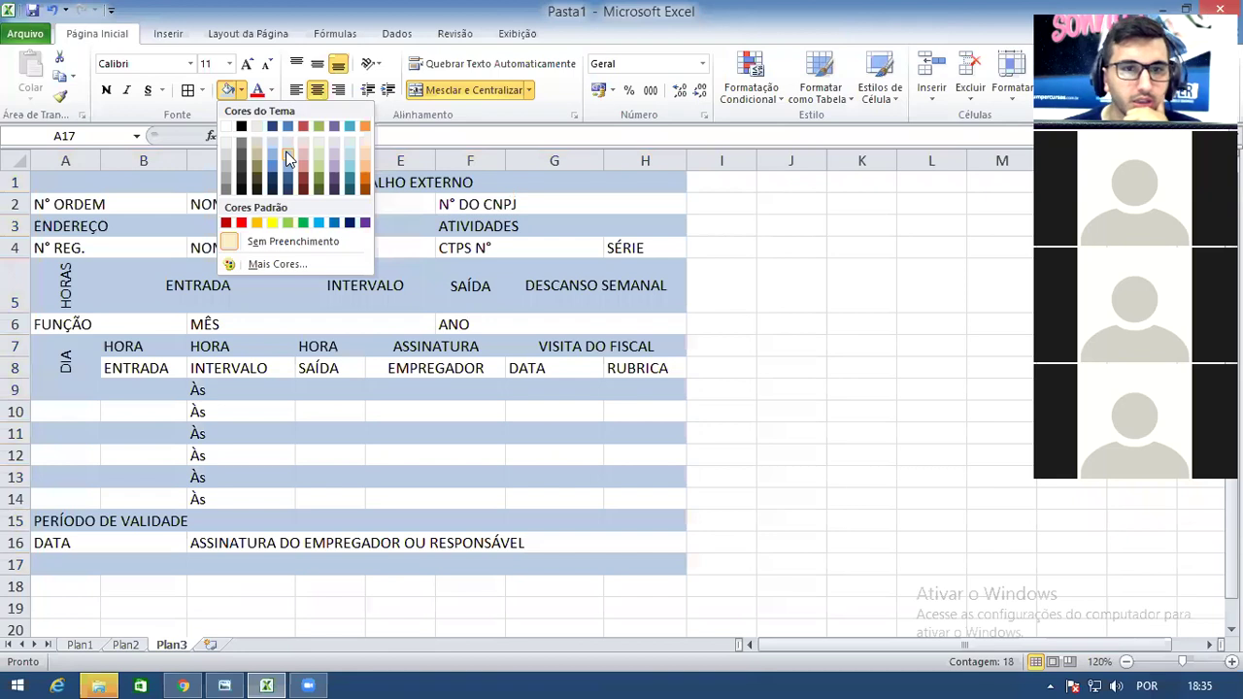
left_click(303, 225)
left_click(303, 204)
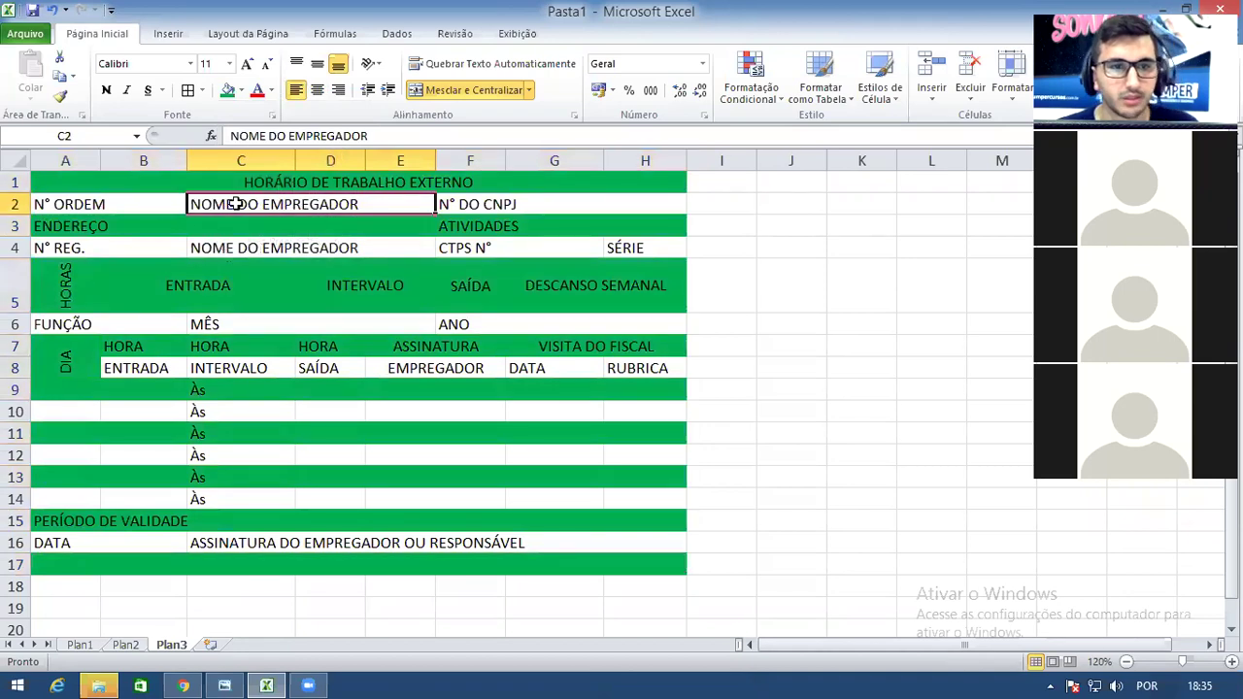
Select the unfilled rows 2, 4, 6, 8, 10, 12, 14 and 16 of the form together
left_click_drag(122, 202, 546, 202)
left_click_drag(153, 249, 607, 247)
left_click_drag(139, 324, 497, 329)
left_click_drag(149, 370, 632, 369)
left_click(56, 416, "ctrl")
left_click_drag(110, 414, 631, 412)
left_click_drag(75, 450, 610, 462)
left_click_drag(62, 499, 646, 501)
left_click_drag(107, 540, 534, 535)
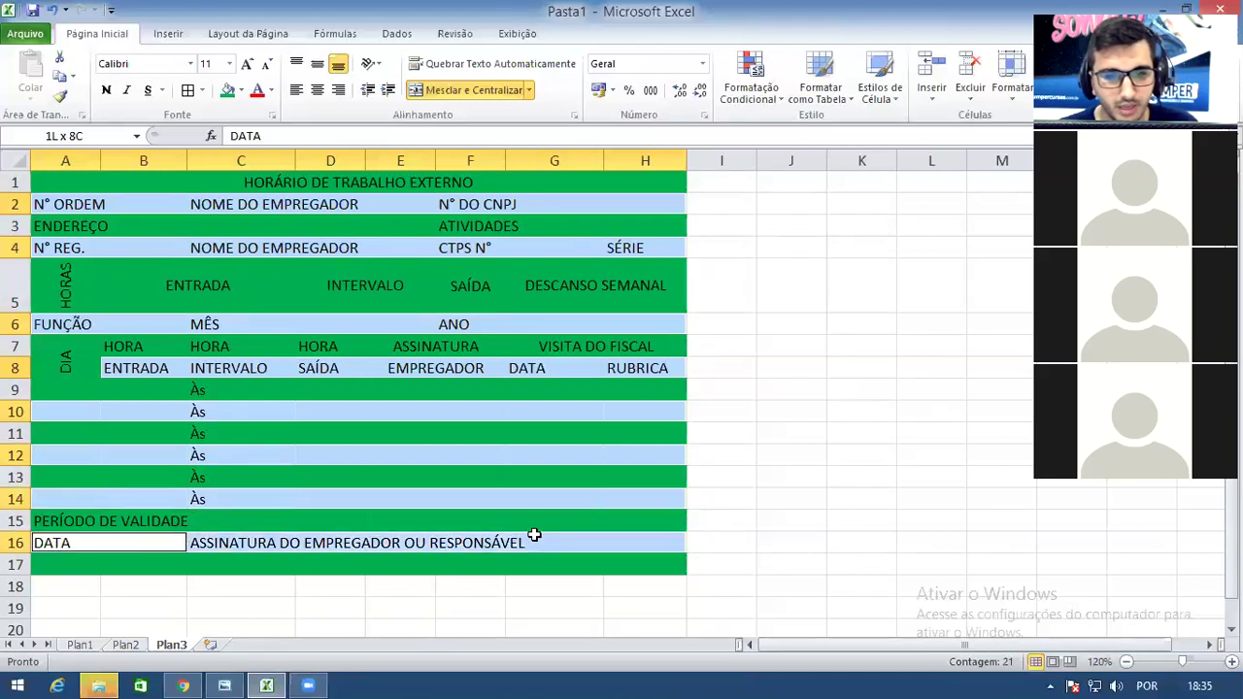
left_click(178, 588)
mouse_move(82, 590)
left_mouse_down()
mouse_move(522, 586)
mouse_move(575, 571)
mouse_move(311, 596)
mouse_move(117, 576)
mouse_move(89, 589)
left_mouse_up()
key("Tab")
key("Tab")
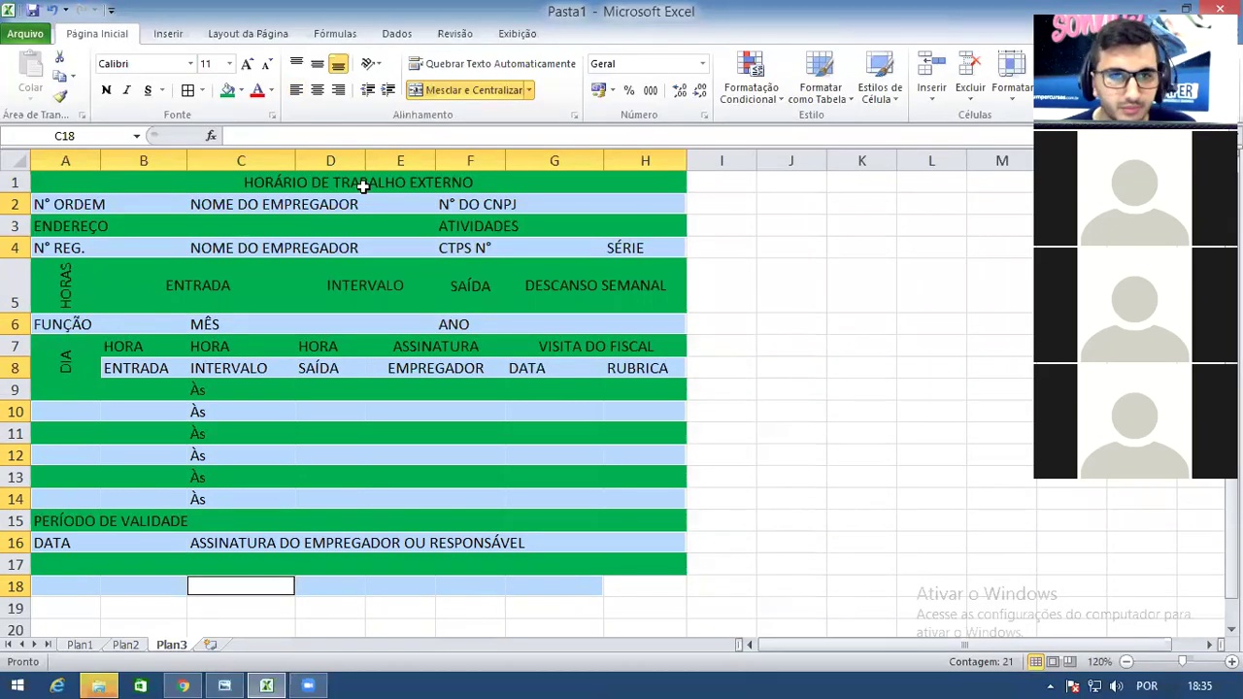
Undo the green fill on the form's alternate rows
key("ctrl+z")
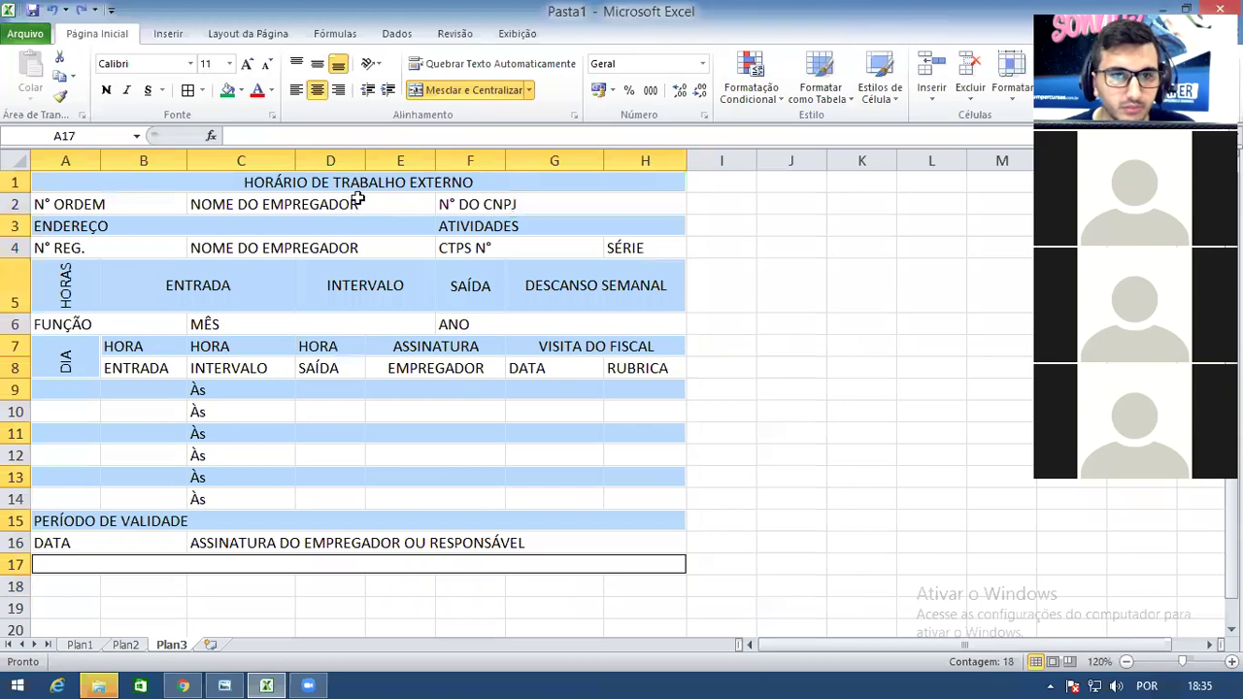
key("ctrl+z")
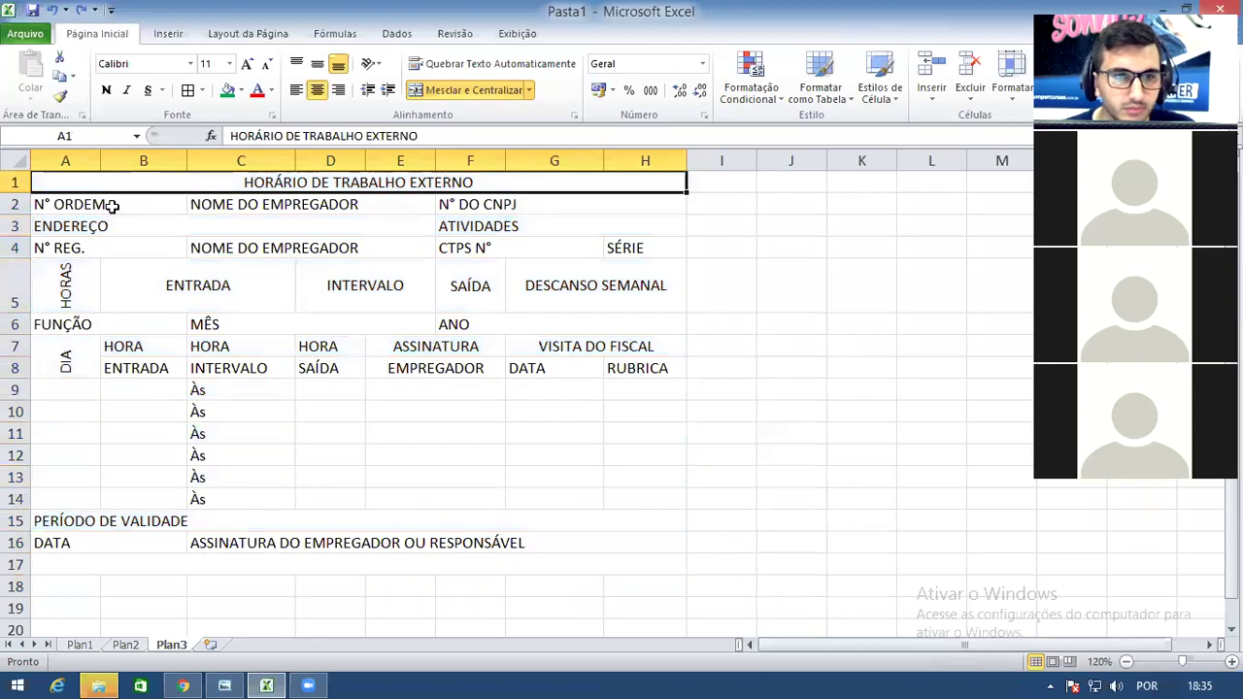
key("ctrl+z")
Fill the title row and rows 3, 5, 7, 9, 11, 13, 15 and 17 across columns A to H with black, including the merged DIA cell
left_click(122, 182)
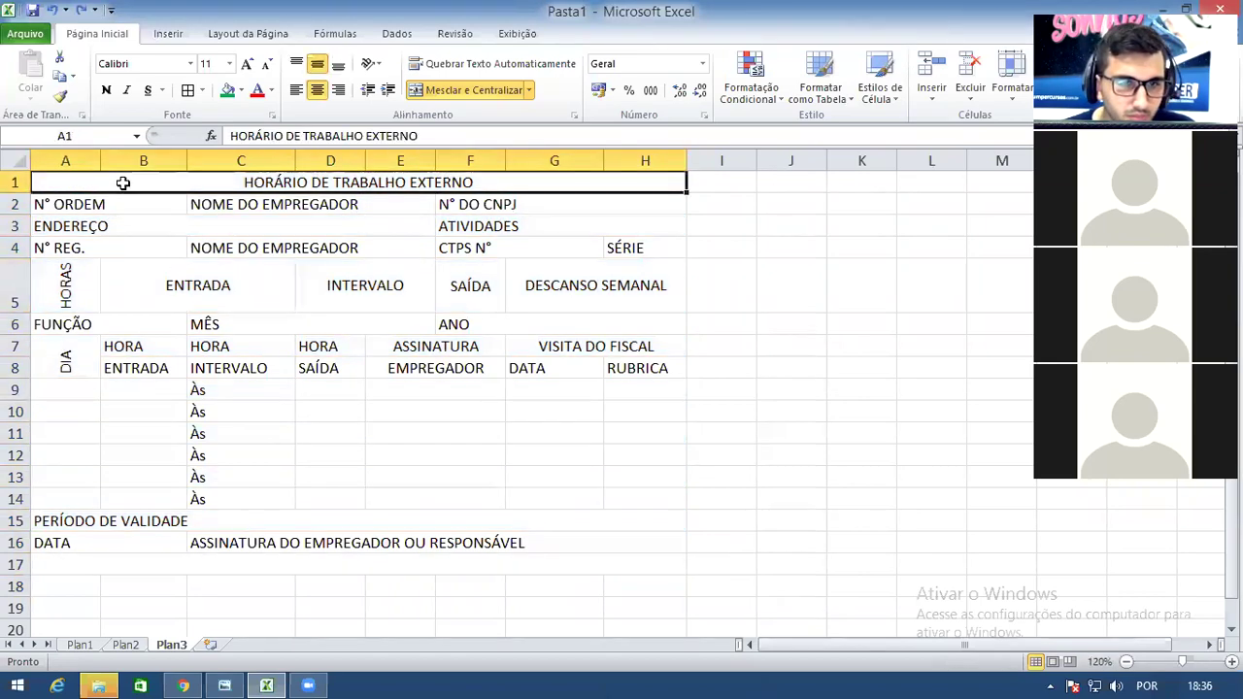
left_click(100, 225, "ctrl")
left_click(444, 225, "ctrl")
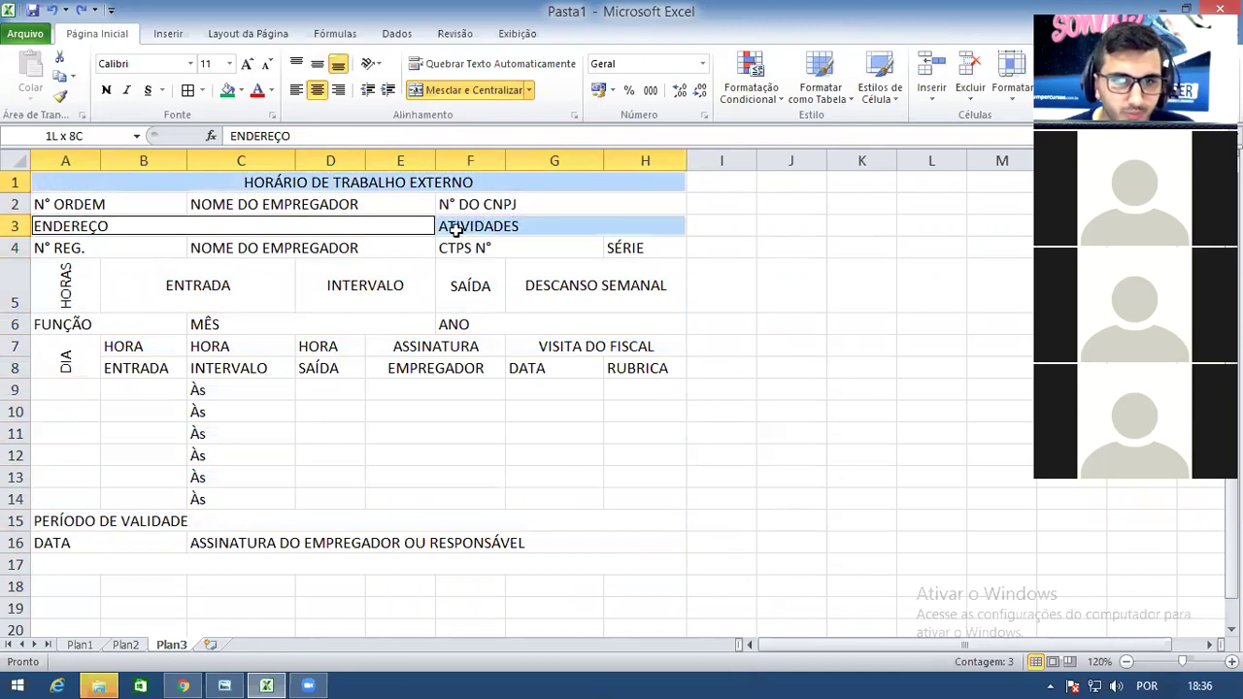
left_click(62, 284, "ctrl")
left_click_drag(64, 283, 569, 282)
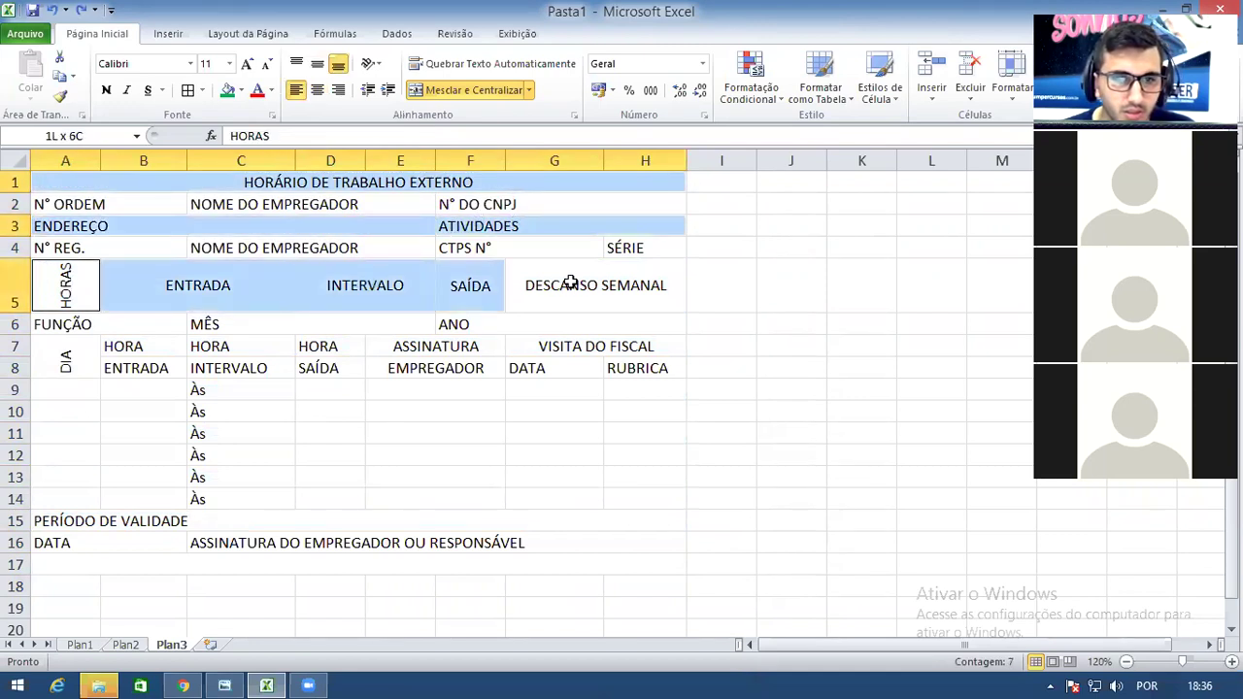
left_click(67, 349, "ctrl")
left_click_drag(145, 345, 580, 342)
left_click_drag(61, 391, 644, 397)
left_click_drag(84, 433, 605, 433)
left_click_drag(39, 477, 625, 476)
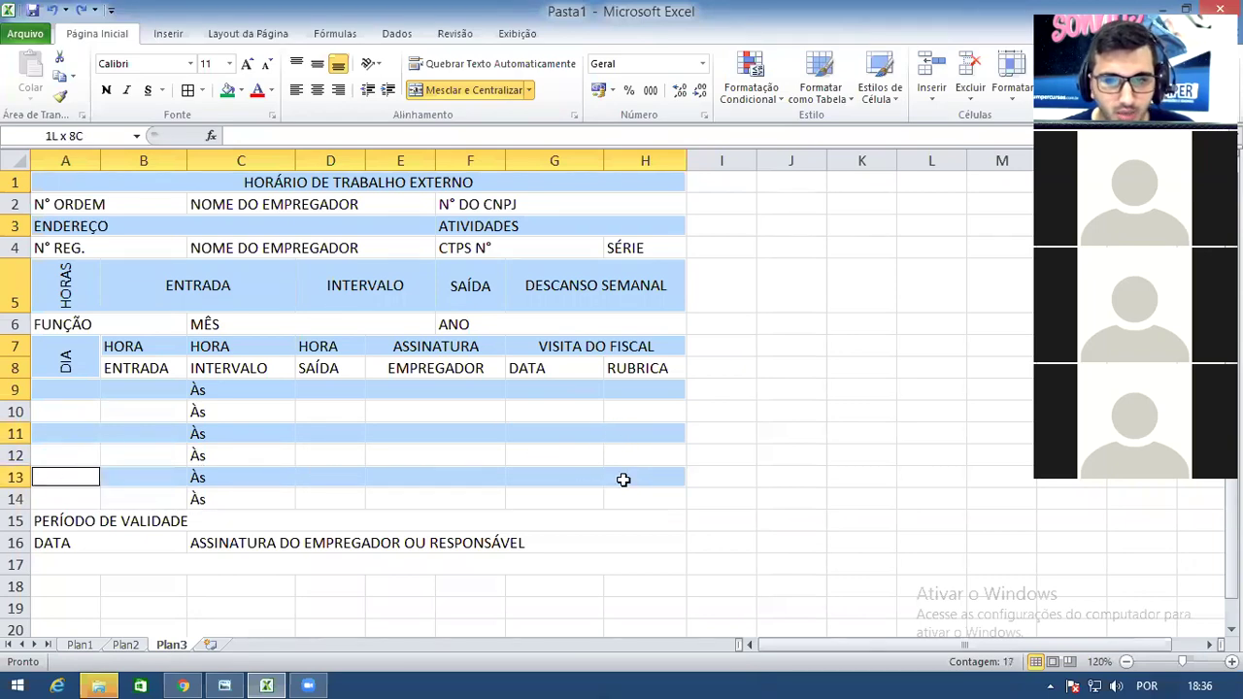
left_click(101, 522, "ctrl")
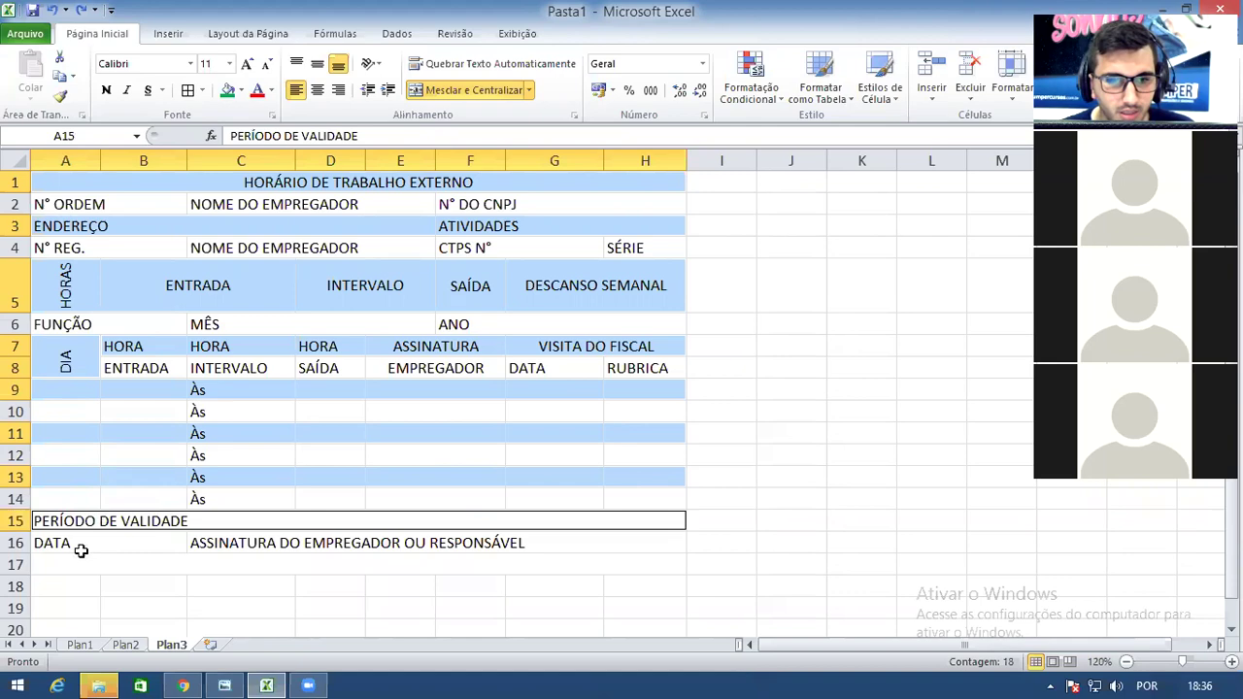
left_click(80, 565, "ctrl")
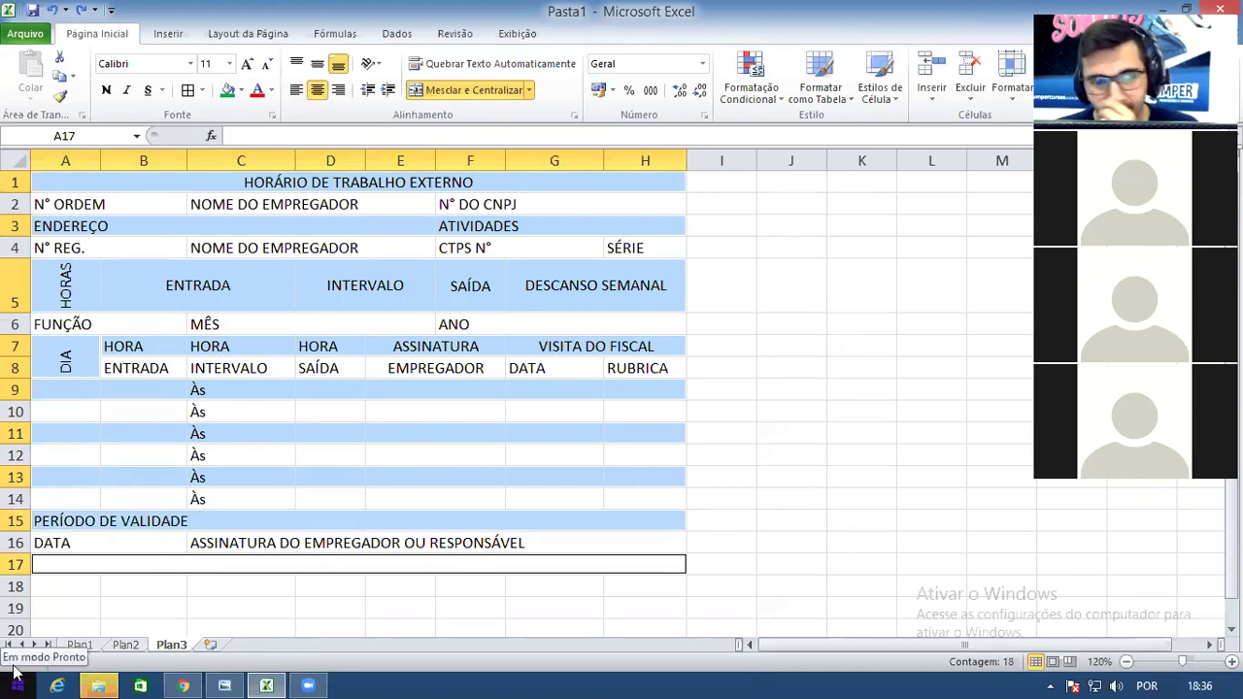
left_click(244, 91)
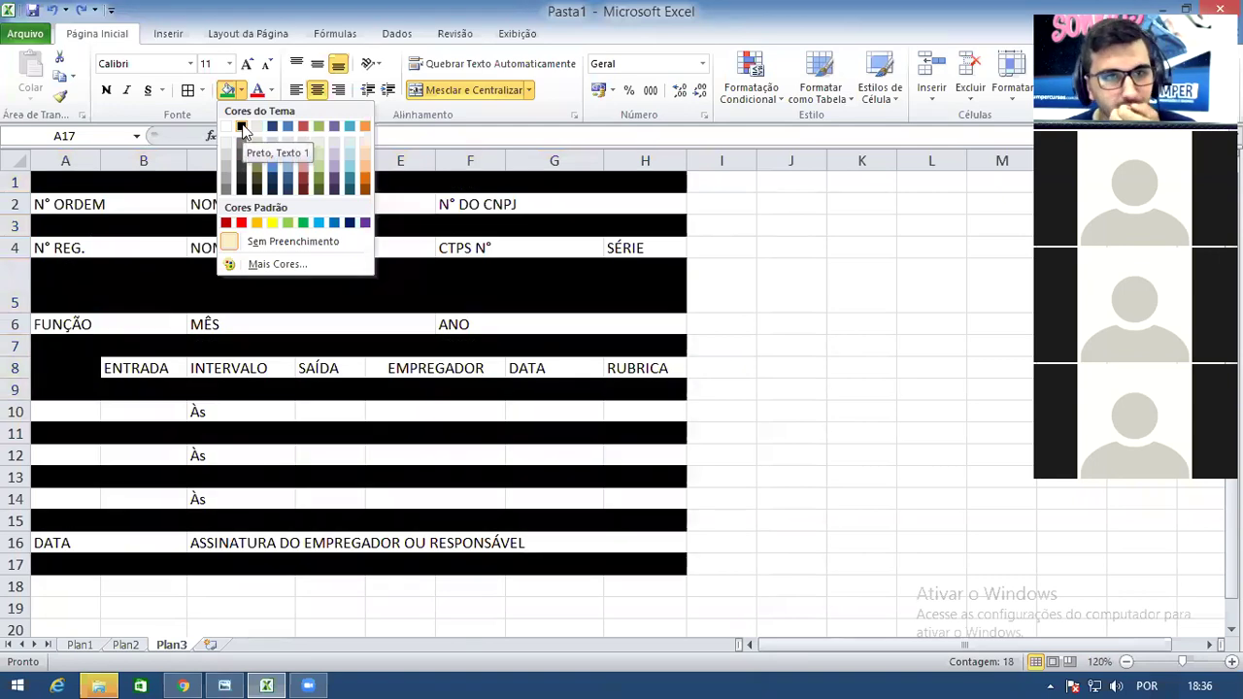
left_click(243, 129)
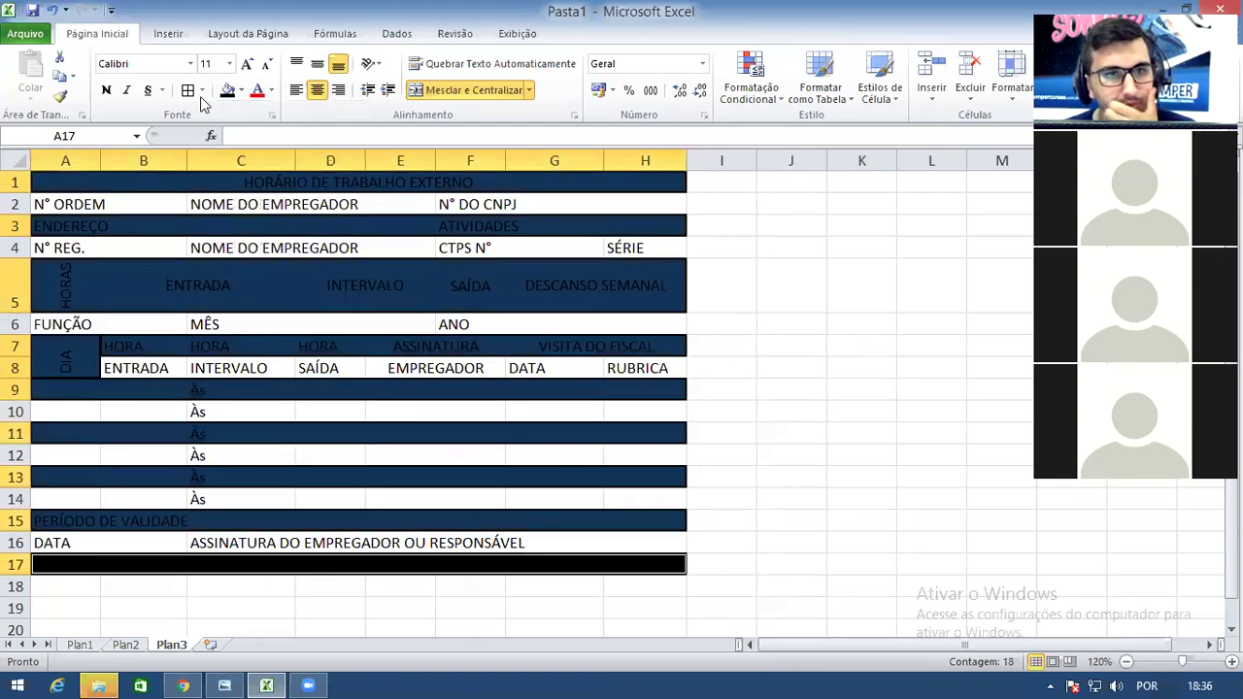
Set the font color of the black-filled rows to white
left_click(270, 90)
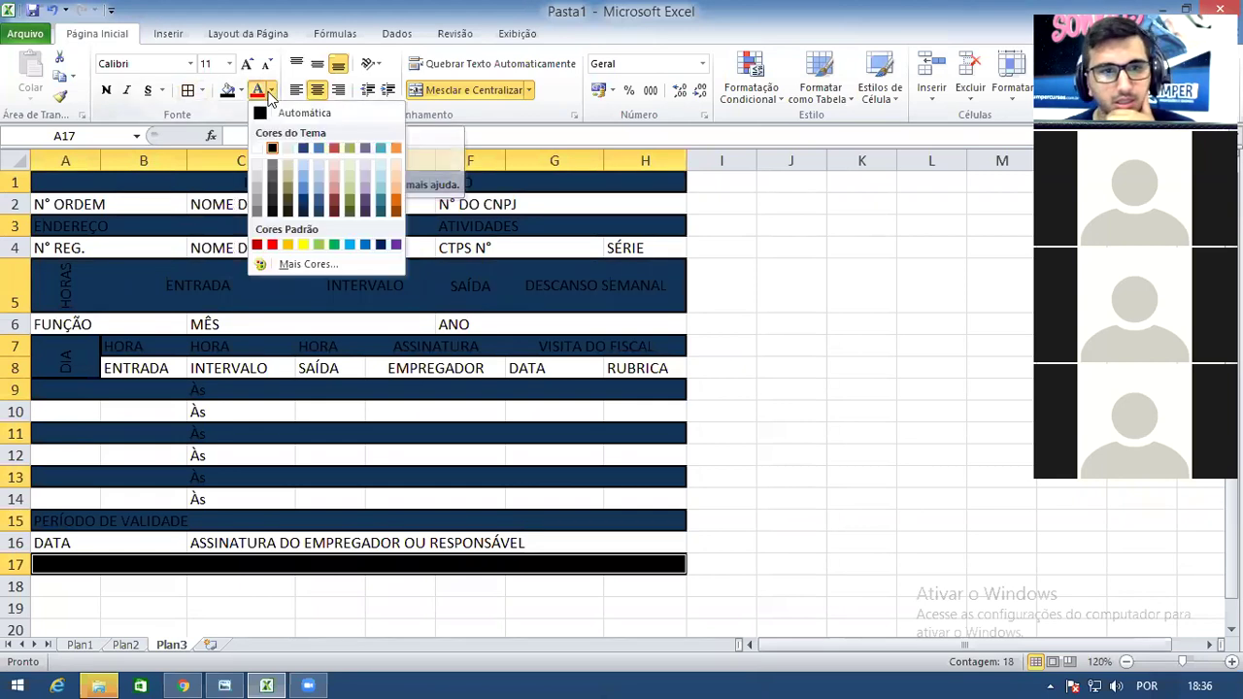
left_click(268, 148)
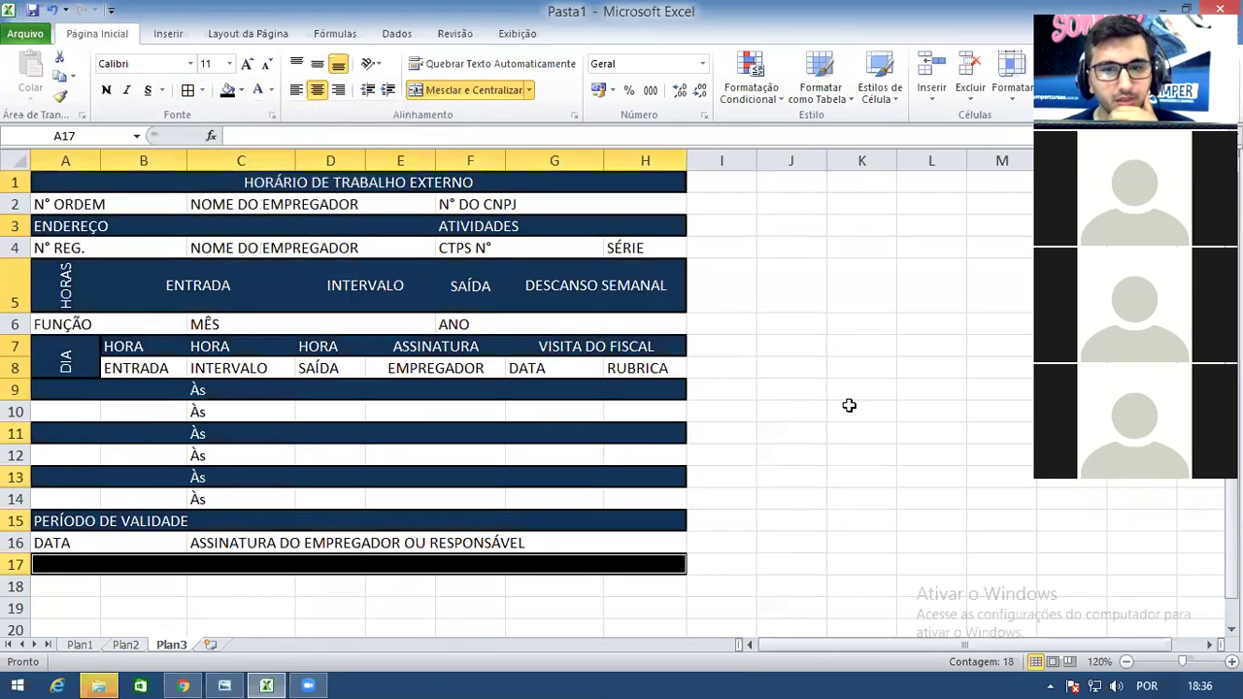
left_click(848, 405)
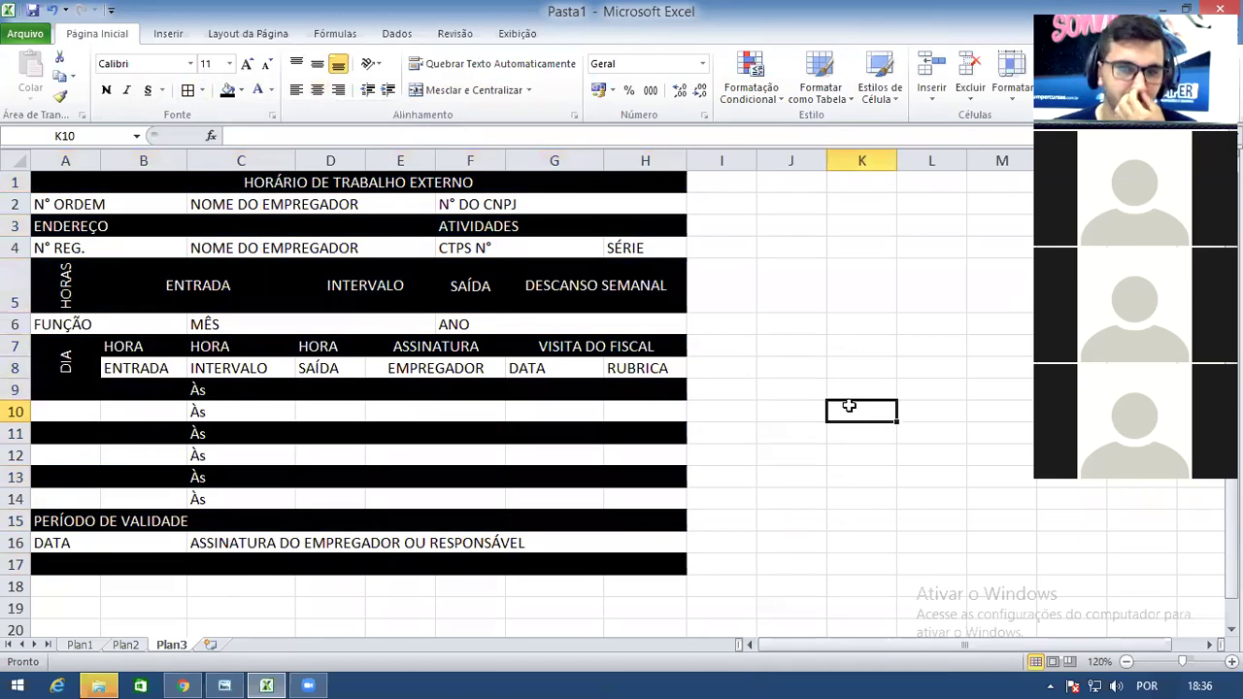
Apply borders around all cells of the form from A1 to H17
left_click_drag(62, 182, 544, 565)
left_click(187, 89)
left_click(859, 412)
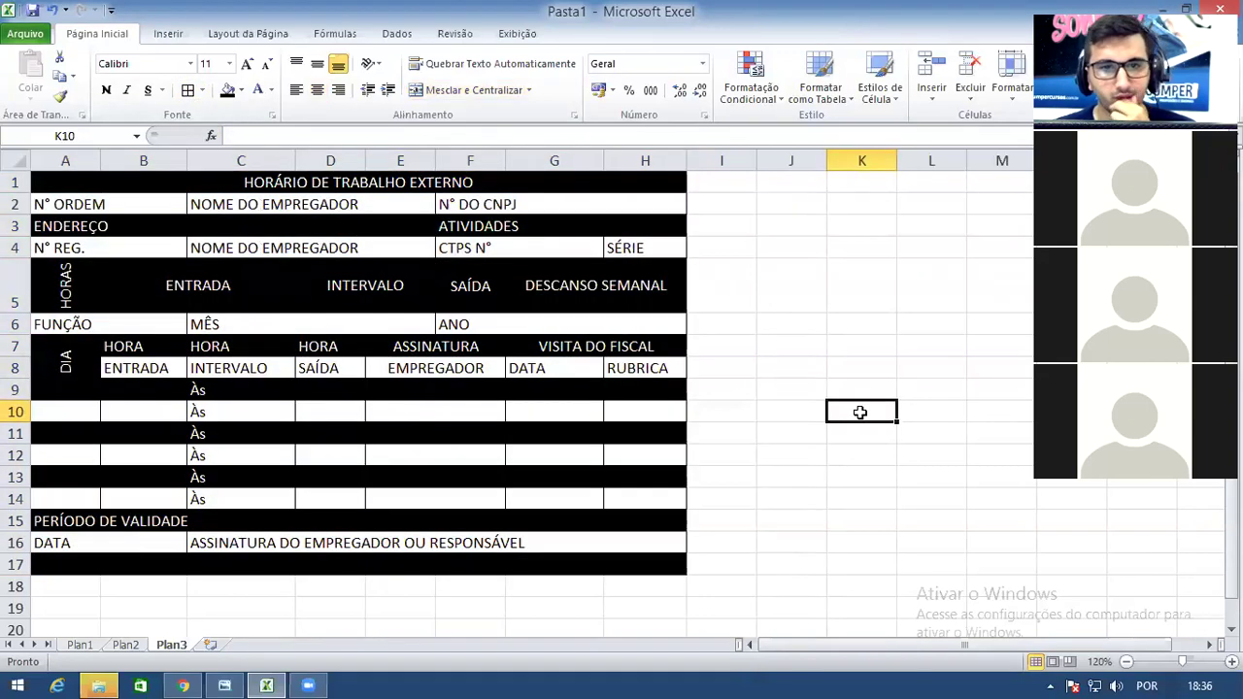